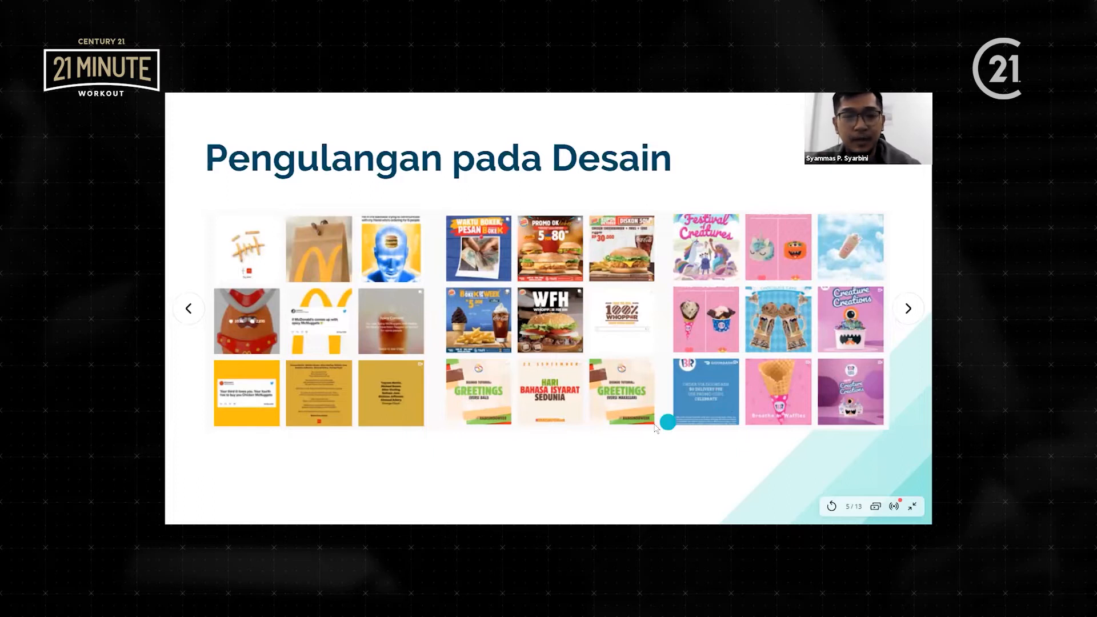
# Leave the slideshow, present page 6 "DESAIN CAROUSEL" full screen, and return to the editor
pyautogui.press('Escape')
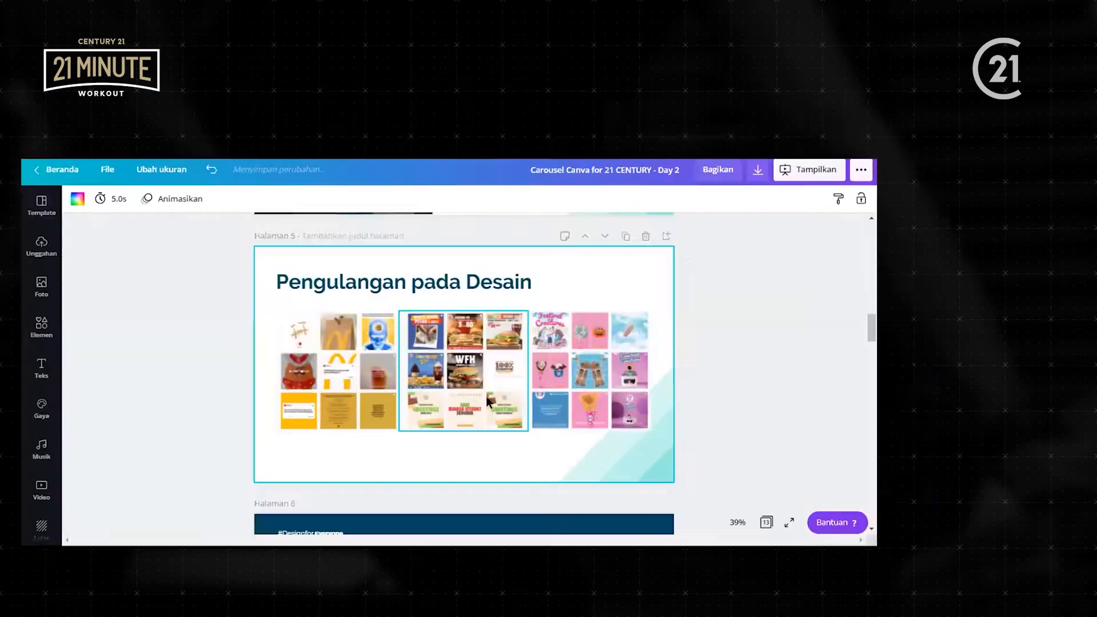
pyautogui.scroll(-4, 487, 398)
pyautogui.scroll(-1, 487, 402)
pyautogui.click(787, 523)
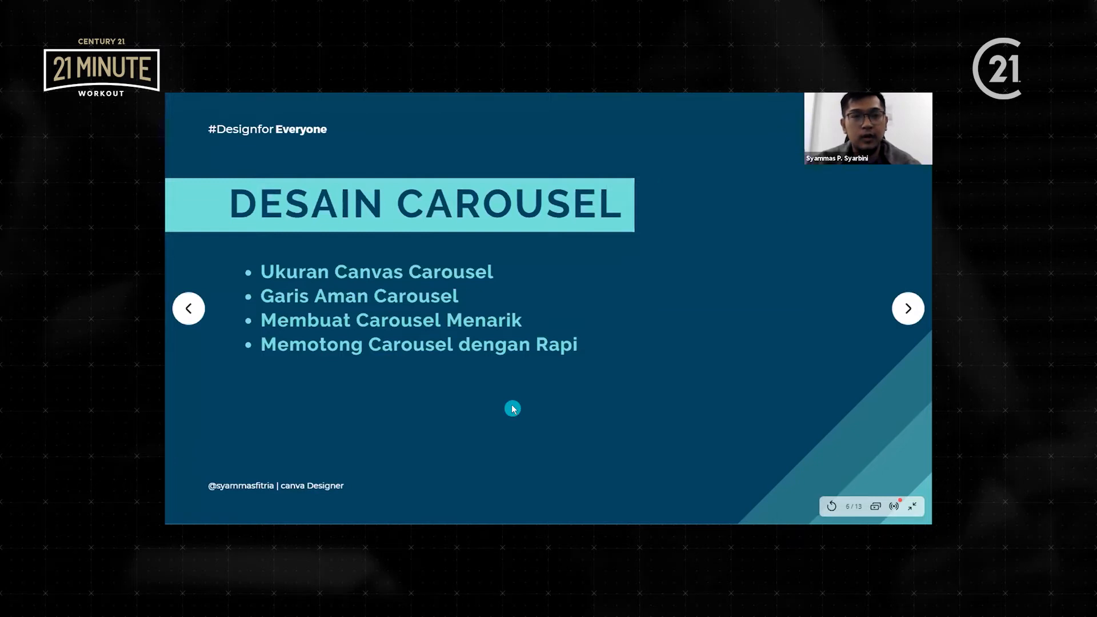
pyautogui.press('Escape')
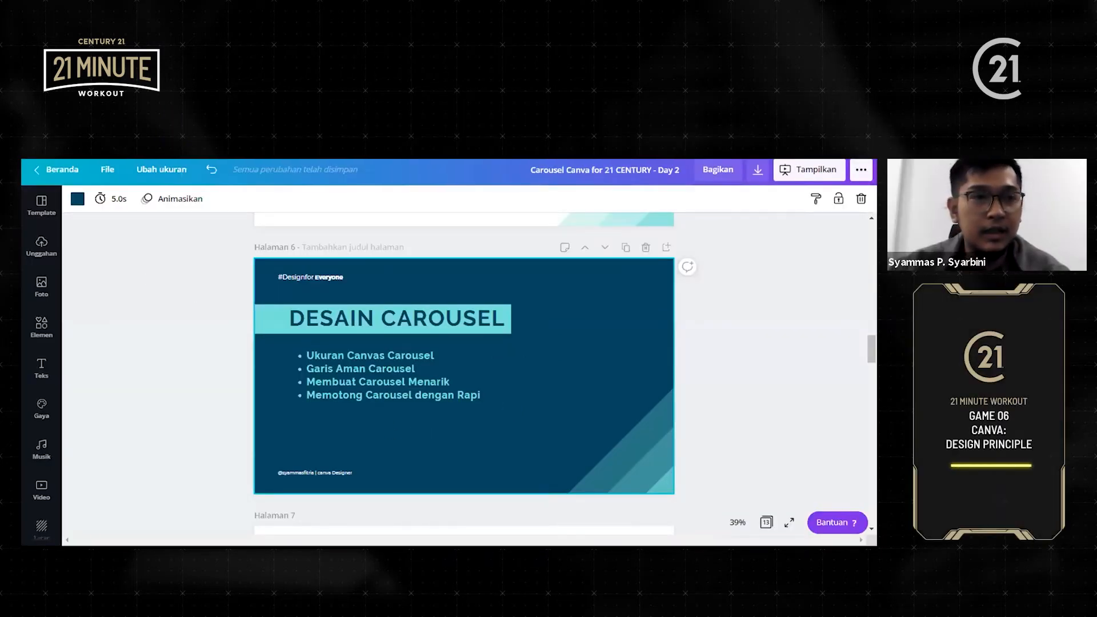
# Create a new custom-size design 3240 pixels wide and 1080 pixels high from the Canva home page
pyautogui.hotkey('ctrl', 'Tab')
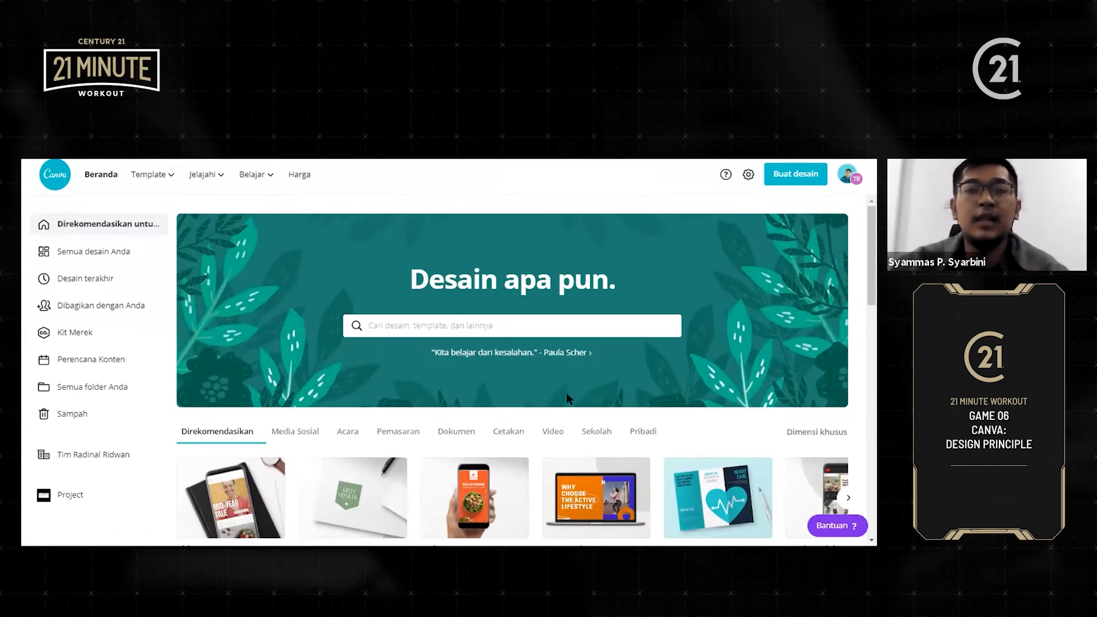
pyautogui.scroll(-1, 567, 395)
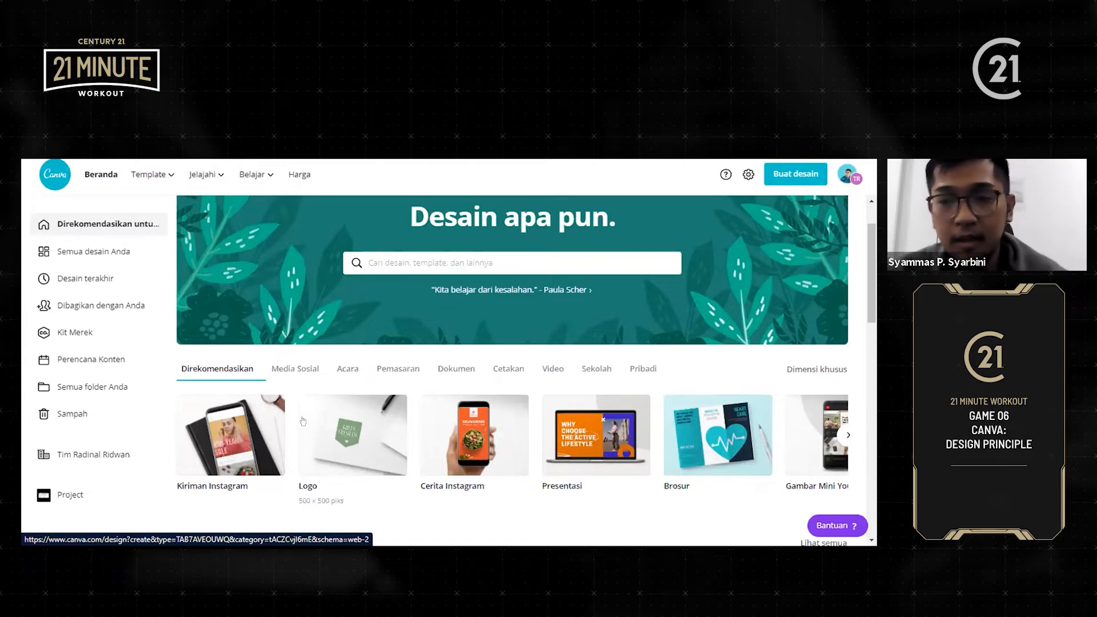
pyautogui.click(801, 371)
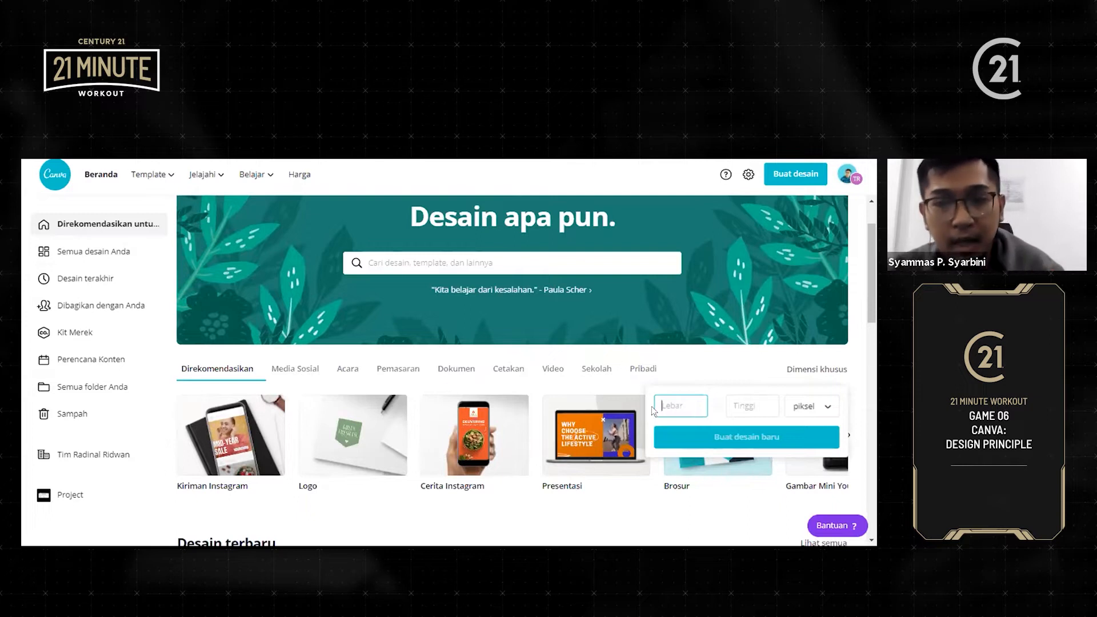
pyautogui.click(742, 401)
pyautogui.write('1080')
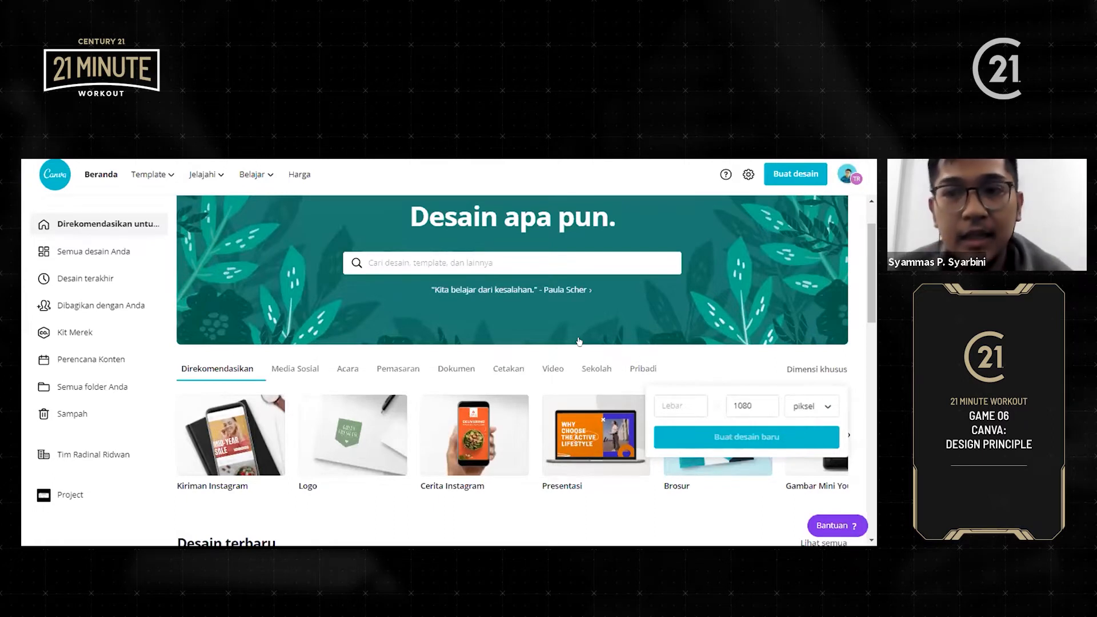
pyautogui.click(697, 405)
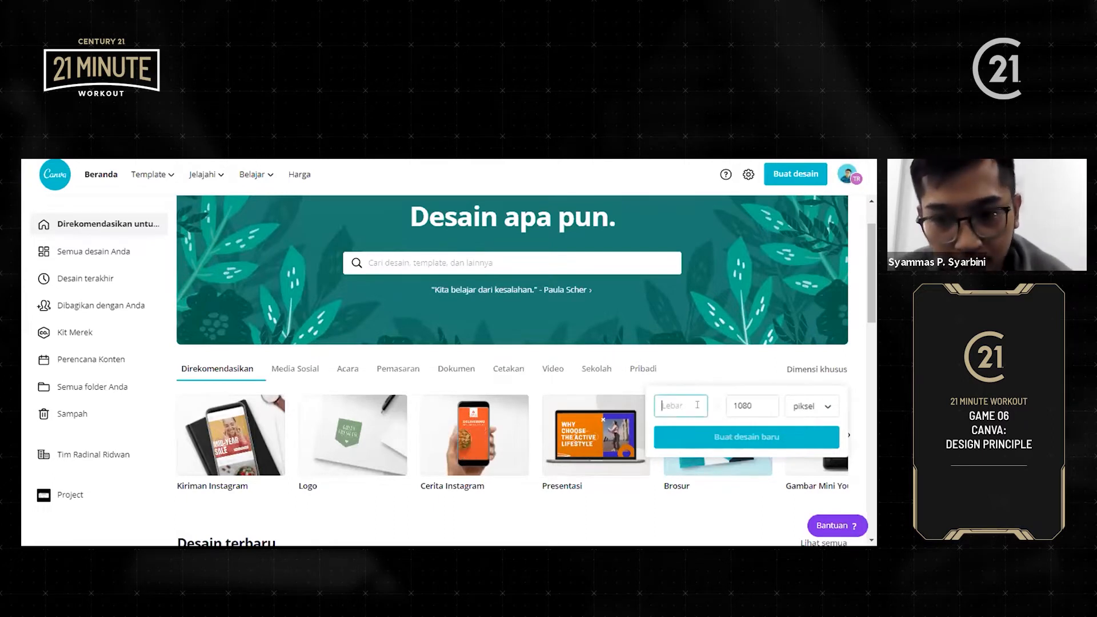
pyautogui.write('40')
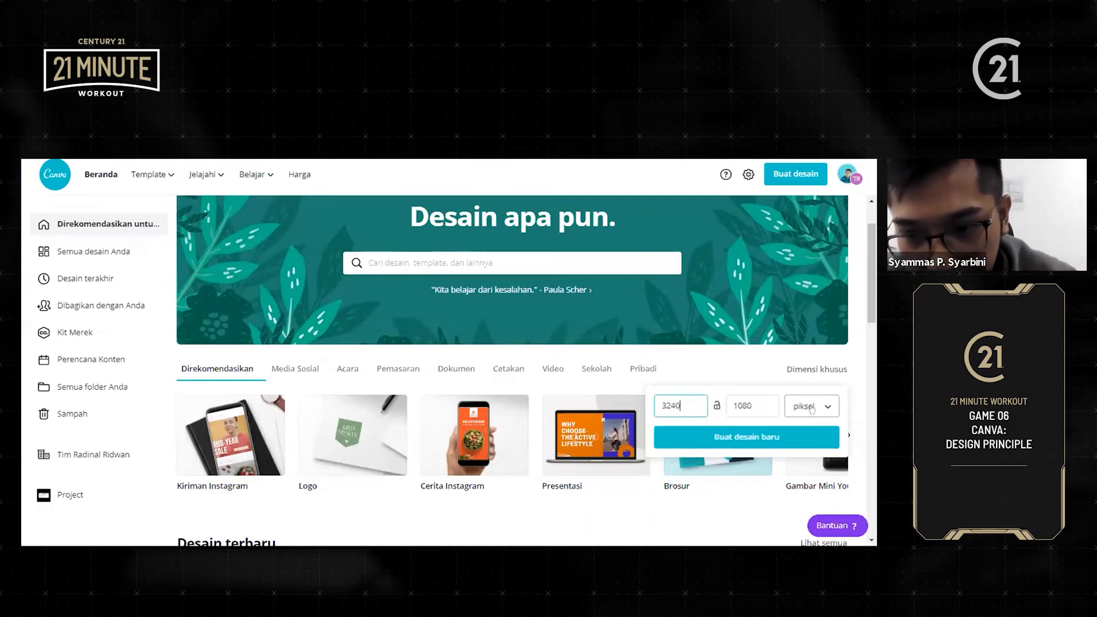
pyautogui.click(693, 434)
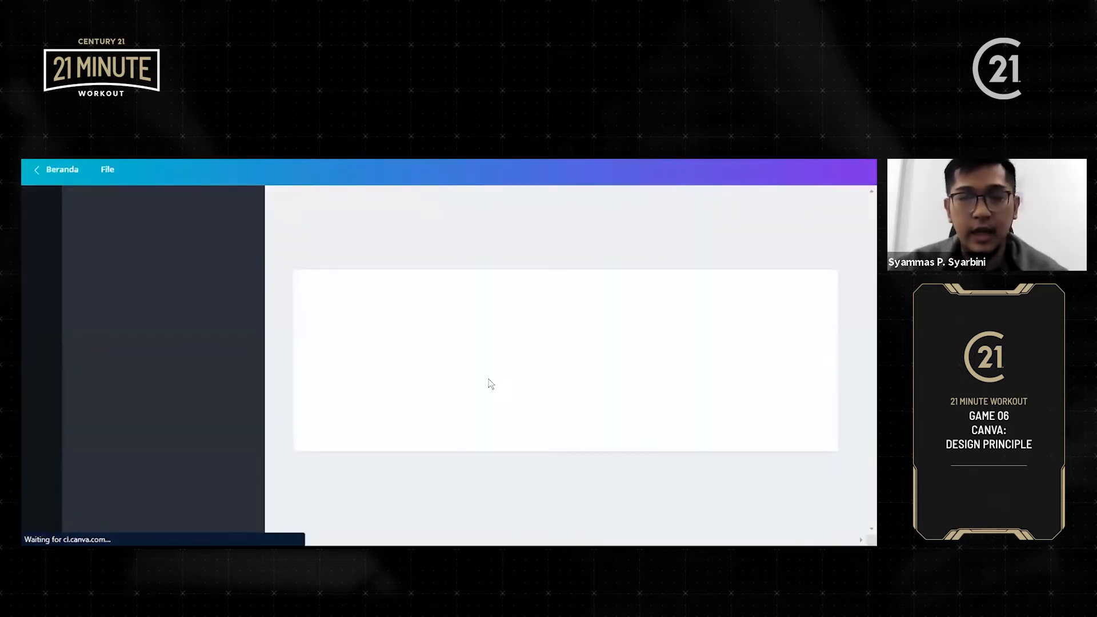
# Turn on the rulers and guides for the blank 3240 × 1080 px design
pyautogui.click(620, 334)
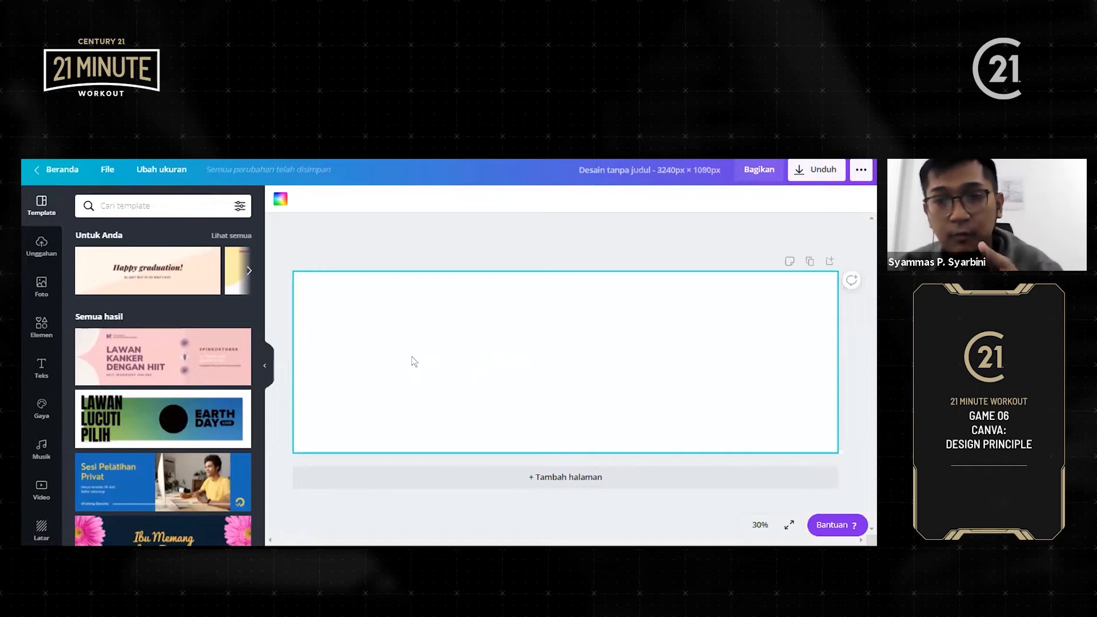
pyautogui.click(103, 172)
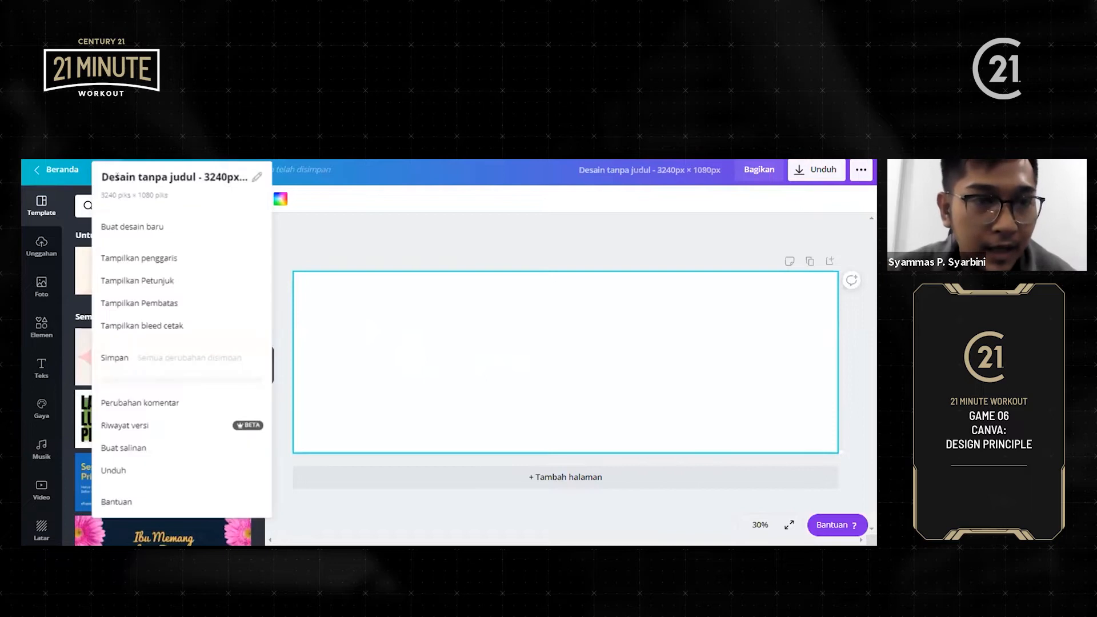
pyautogui.click(173, 261)
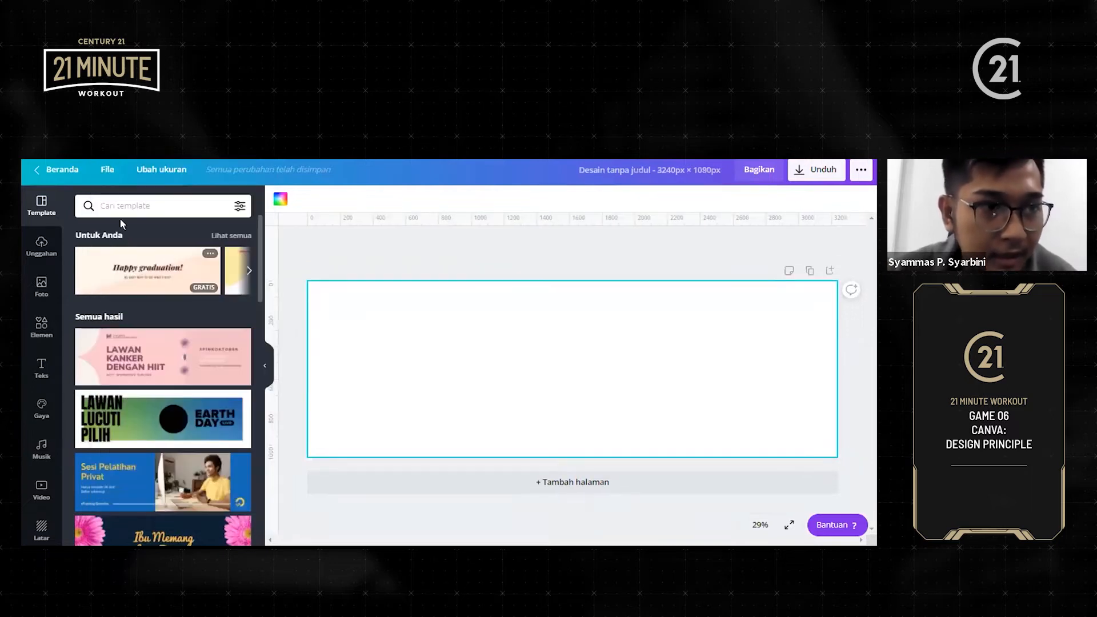
pyautogui.click(208, 281)
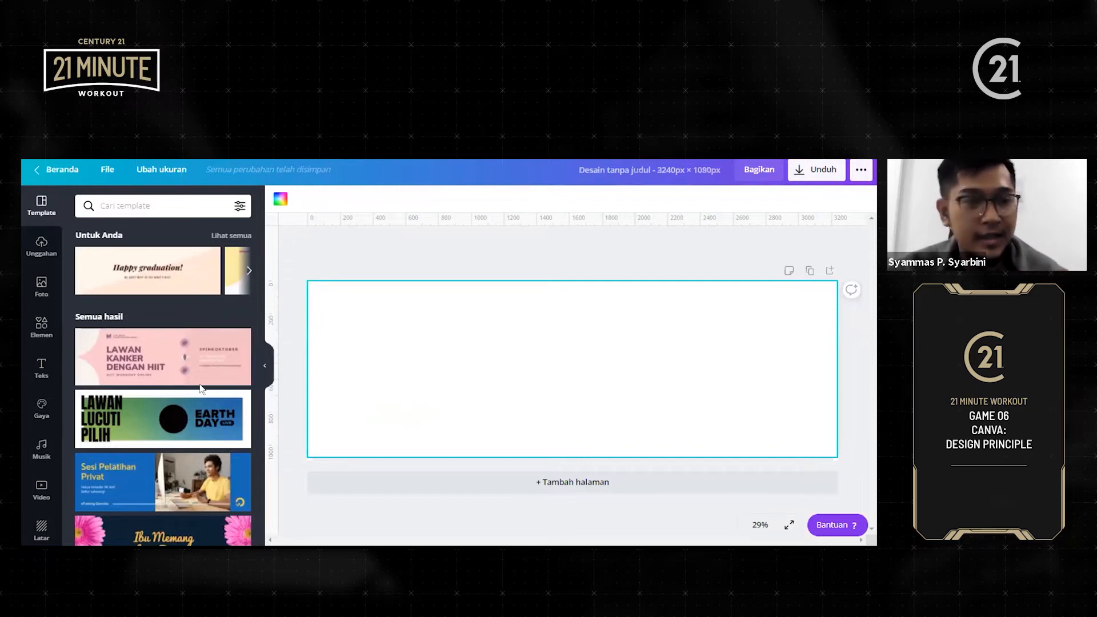
# Insert a square shape, align it to the page's upper-left corner and enlarge it to the full page height
pyautogui.click(37, 329)
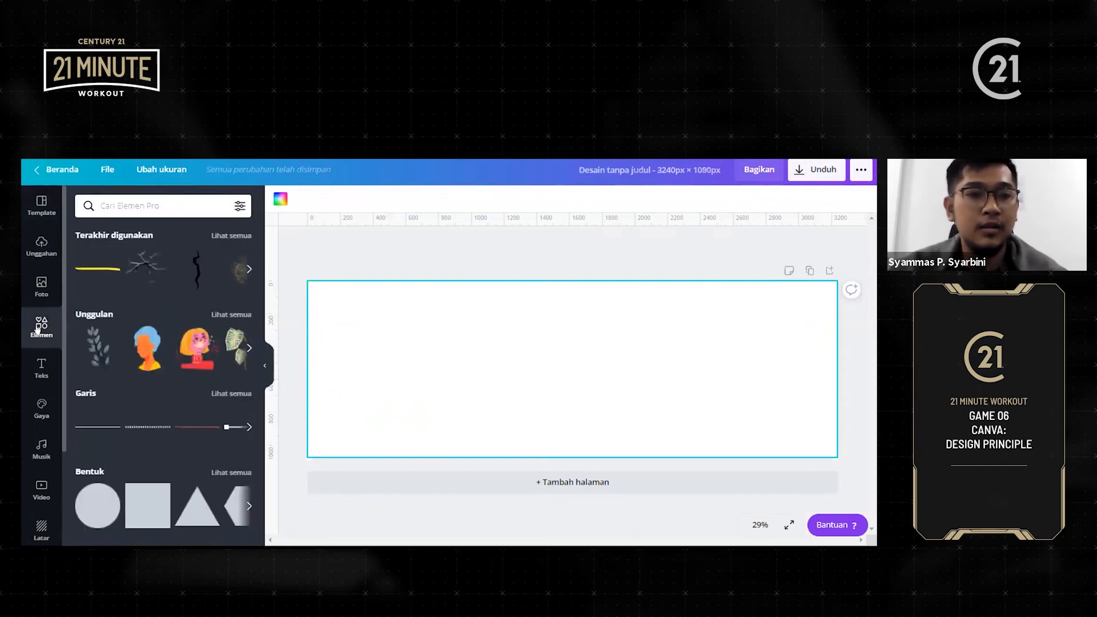
pyautogui.scroll(-2, 183, 392)
pyautogui.scroll(-2, 182, 392)
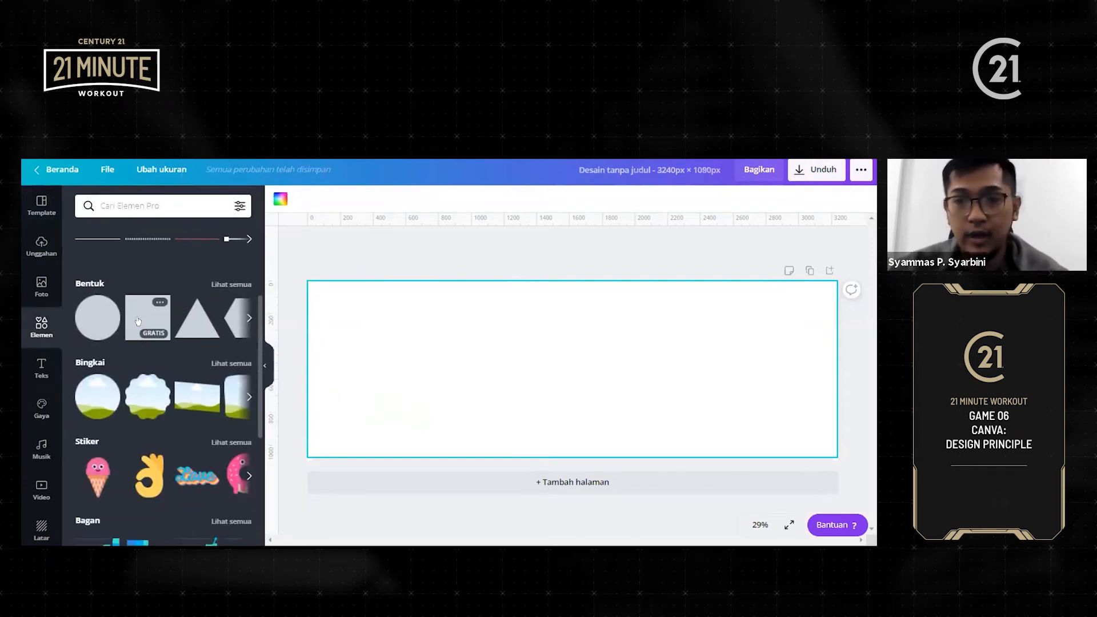
pyautogui.click(143, 316)
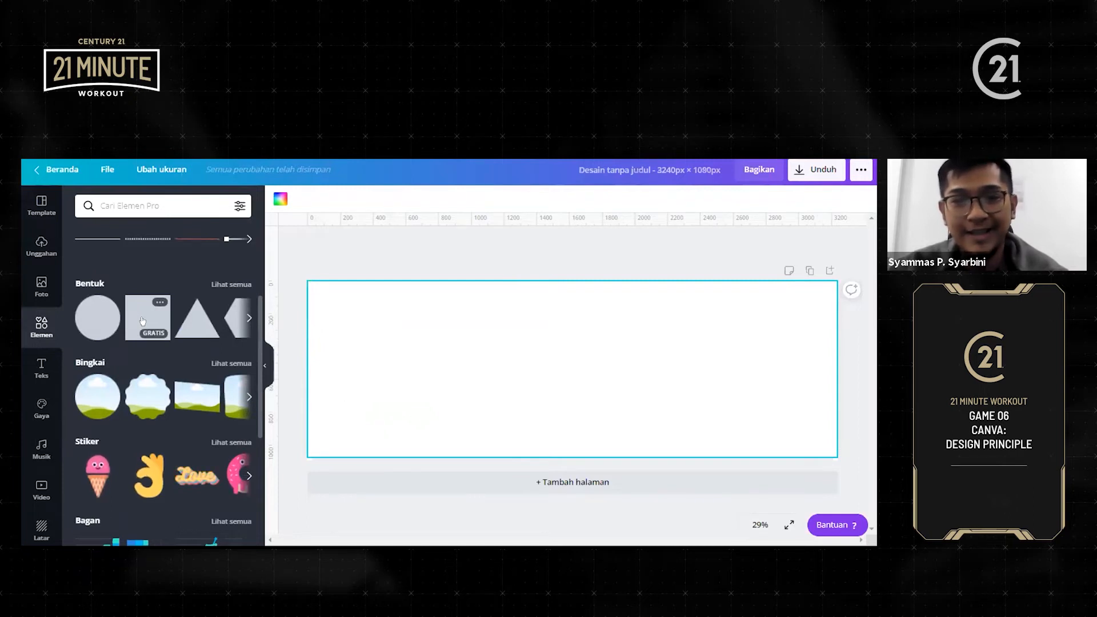
pyautogui.moveTo(580, 379); pyautogui.dragTo(345, 327)
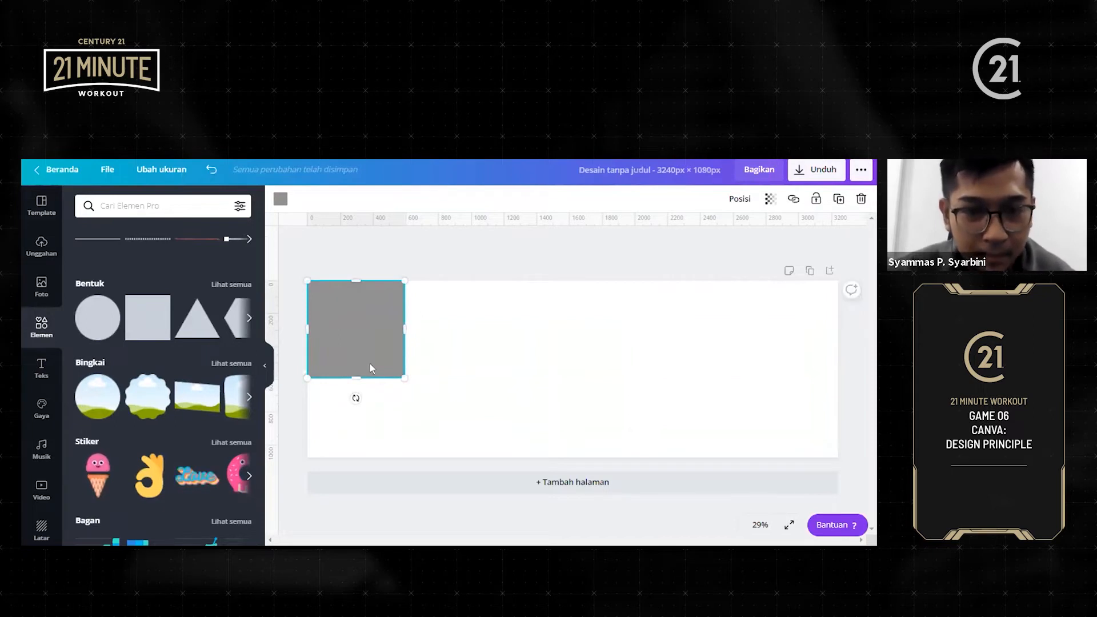
pyautogui.moveTo(409, 387); pyautogui.dragTo(463, 474)
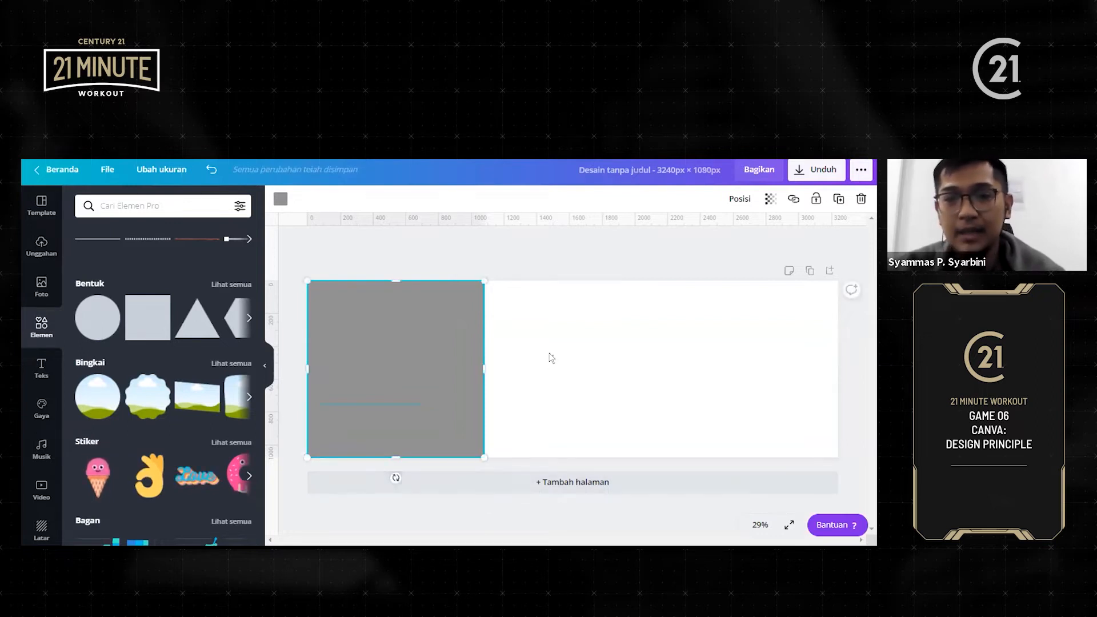
# Place a vertical guide at 1080 px along the square's right edge and a horizontal guide across the page's middle
pyautogui.click(547, 360)
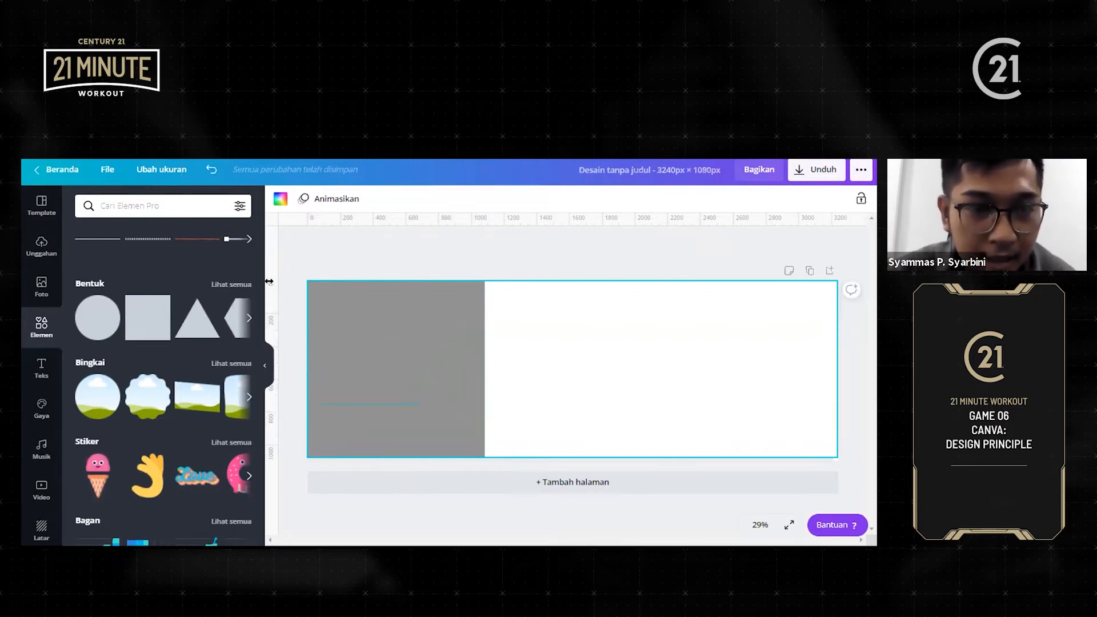
pyautogui.moveTo(284, 277); pyautogui.dragTo(481, 279)
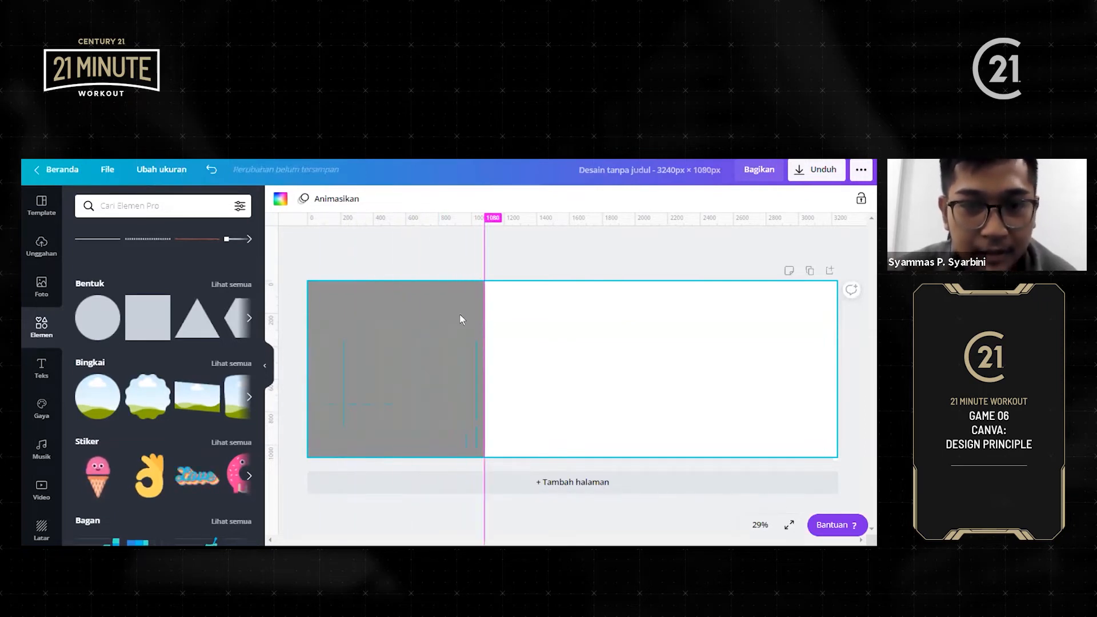
pyautogui.moveTo(476, 215); pyautogui.dragTo(479, 367)
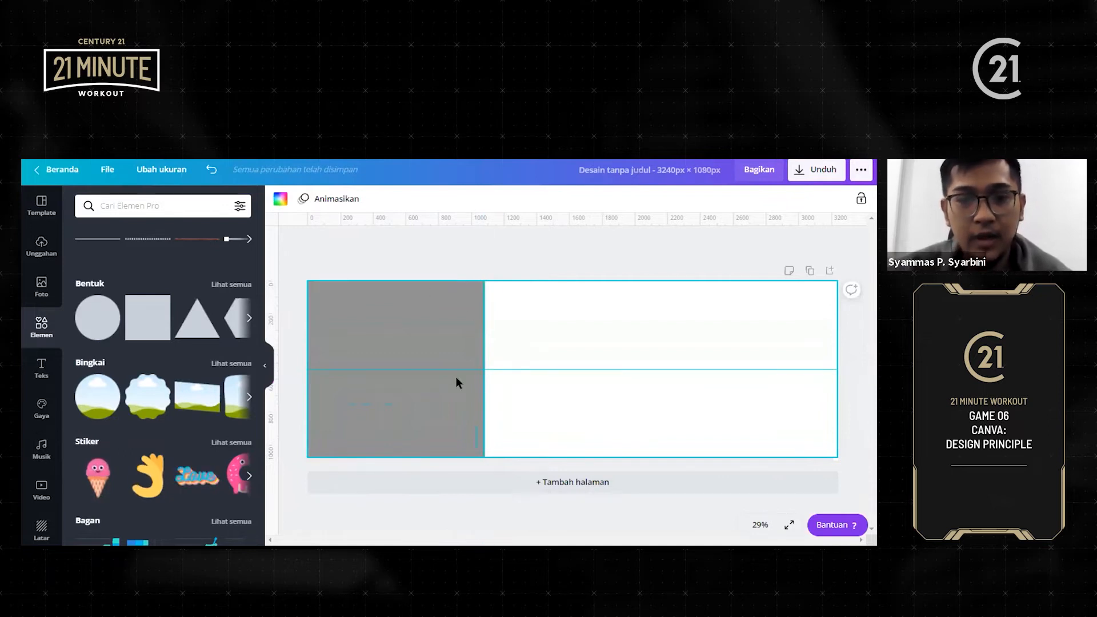
# Try removing the grey square from the page and undo the deletion
pyautogui.click(409, 335)
pyautogui.press('Delete')
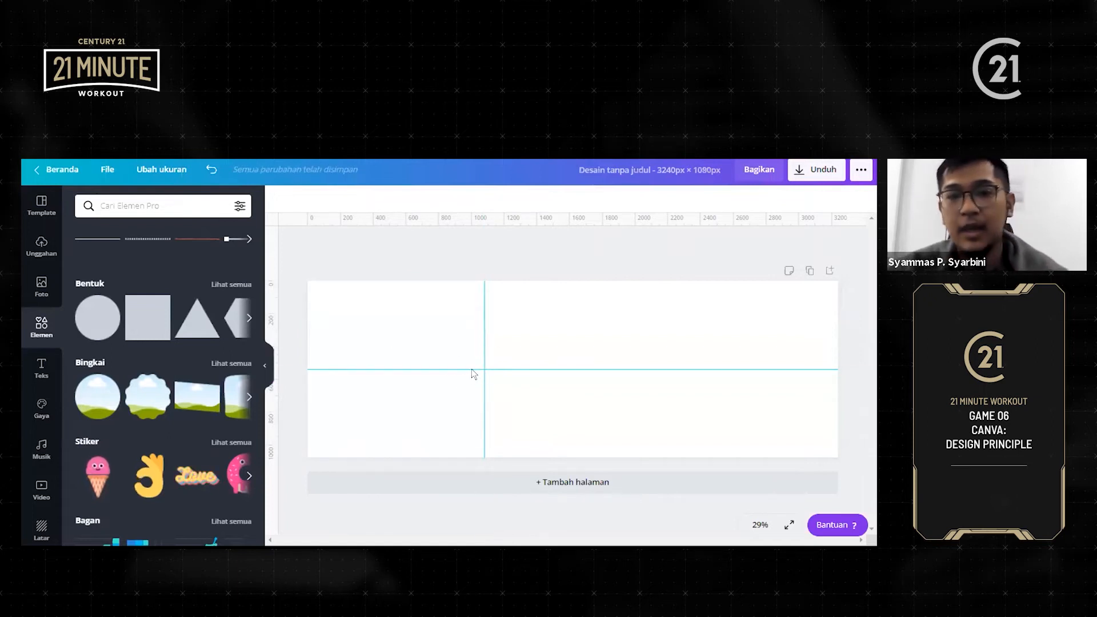
pyautogui.hotkey('ctrl', 'z')
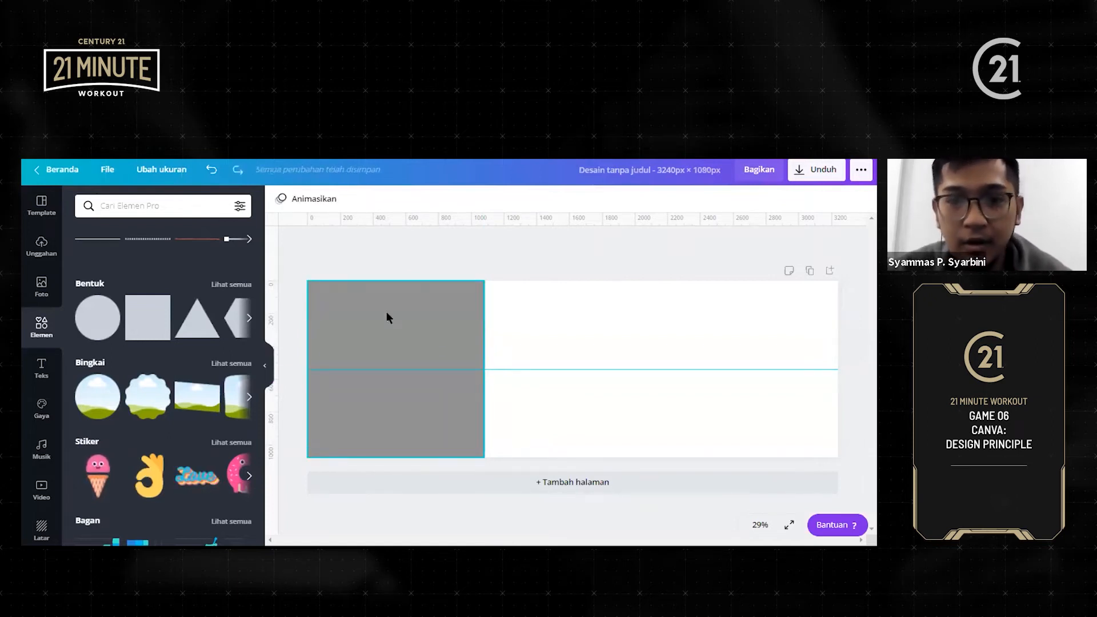
pyautogui.click(386, 315)
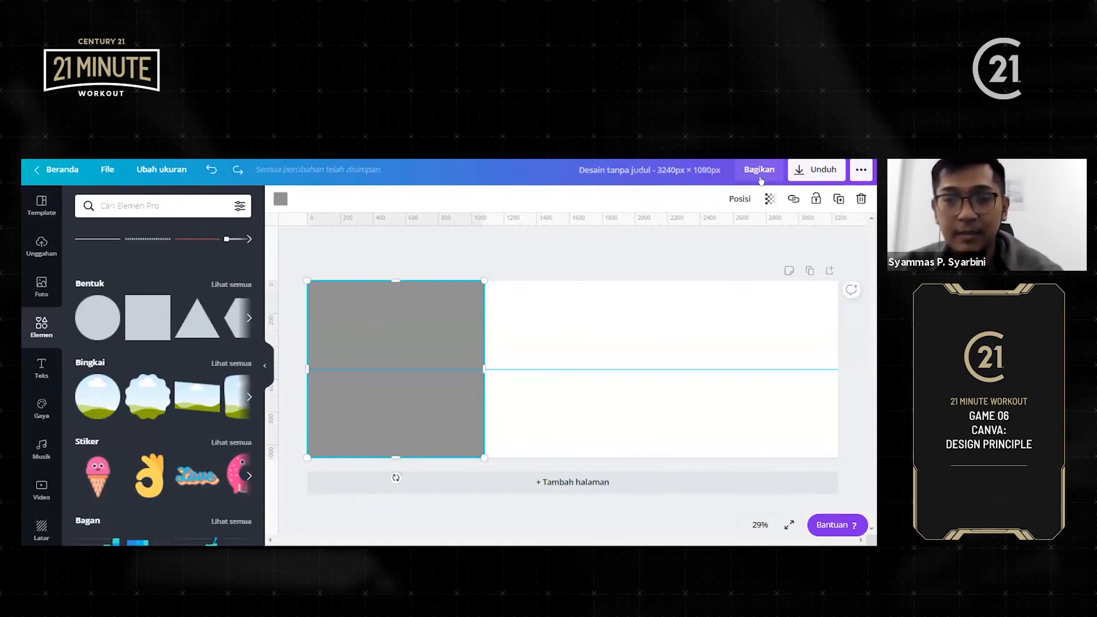
pyautogui.click(571, 310)
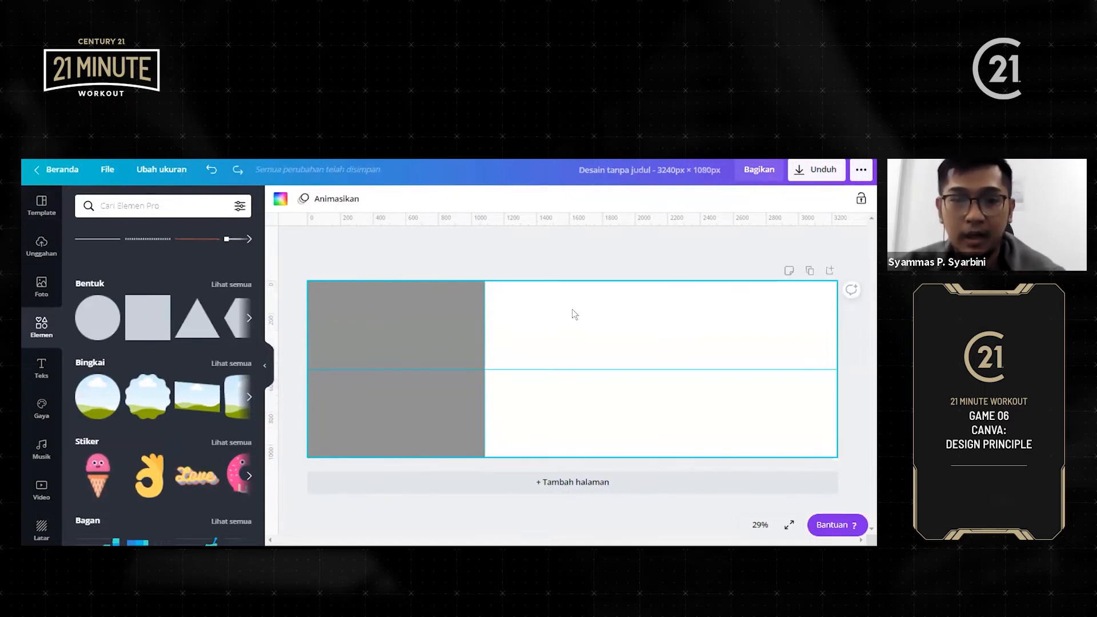
# Duplicate the grey square and align the copy to the 1080 px guide, filling the middle third of the page
pyautogui.click(388, 323)
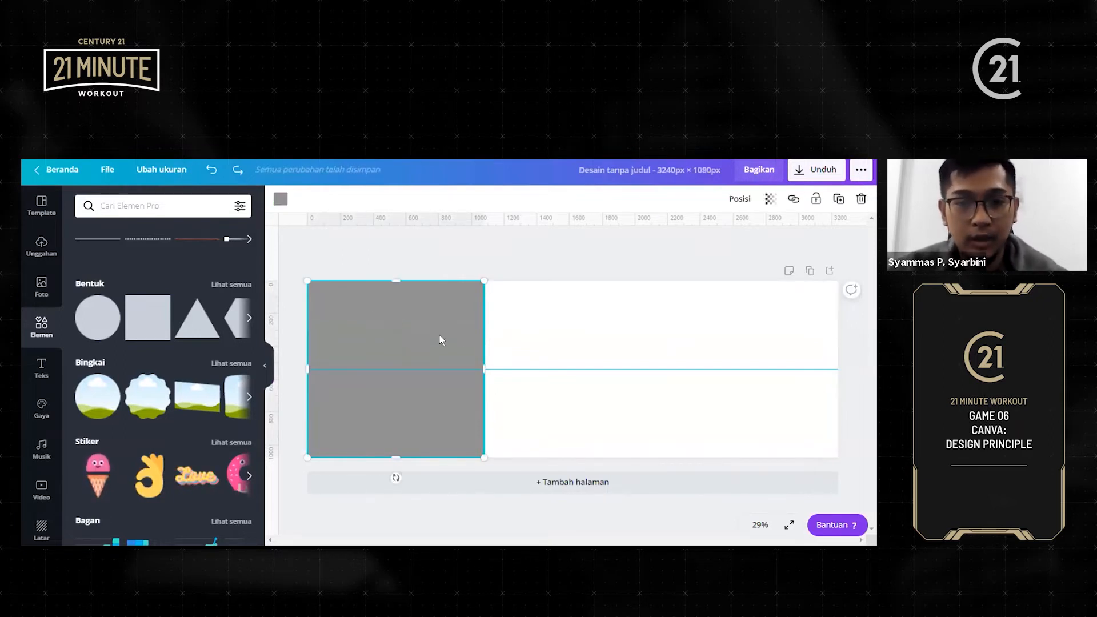
pyautogui.hotkey('ctrl', 'd')
pyautogui.moveTo(420, 328); pyautogui.dragTo(594, 327)
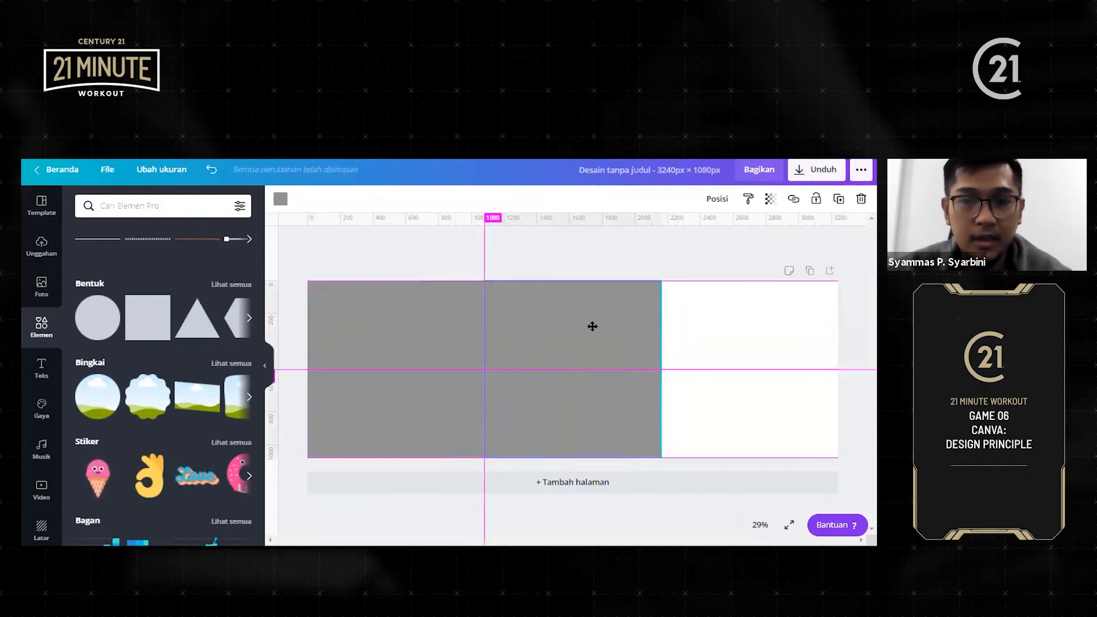
pyautogui.moveTo(592, 327); pyautogui.dragTo(594, 322)
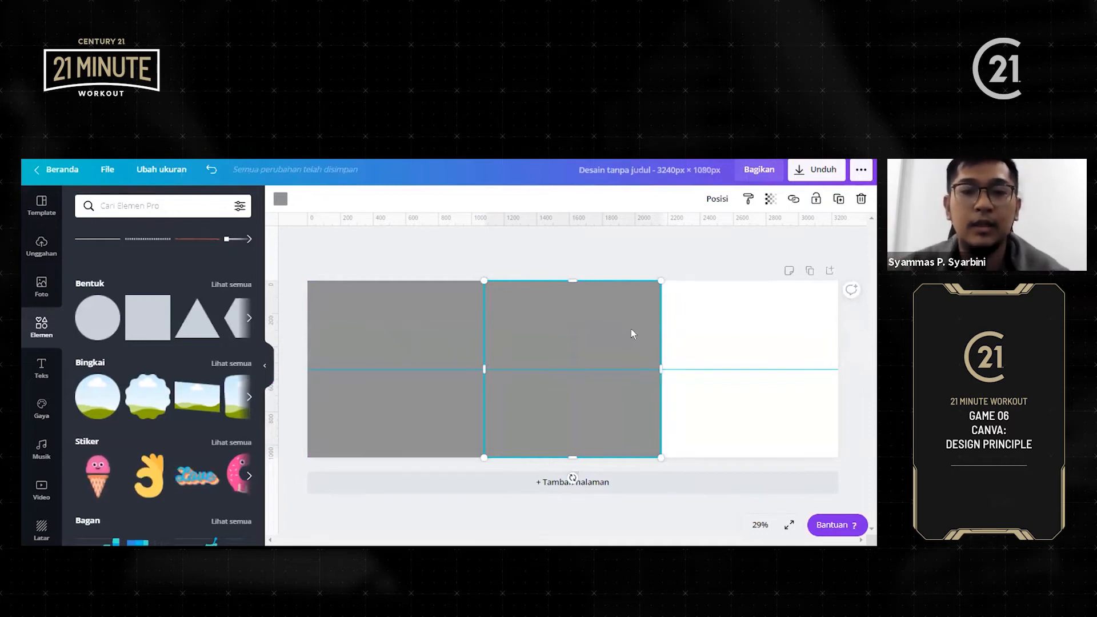
# Place another copy of the square in the right third of the page and delete the middle square
pyautogui.hotkey('ctrl', 'v')
pyautogui.moveTo(614, 340); pyautogui.dragTo(751, 331)
pyautogui.click(602, 337)
pyautogui.press('Delete')
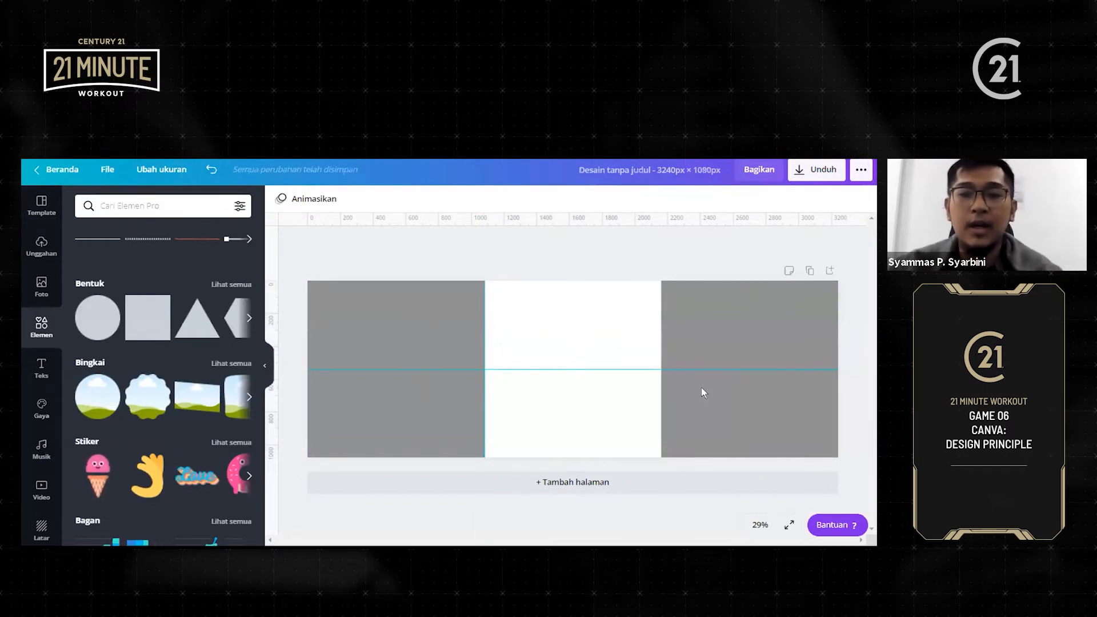
# Try filling the middle third with a new square enlarged to the full page height, and delete it
pyautogui.click(581, 329)
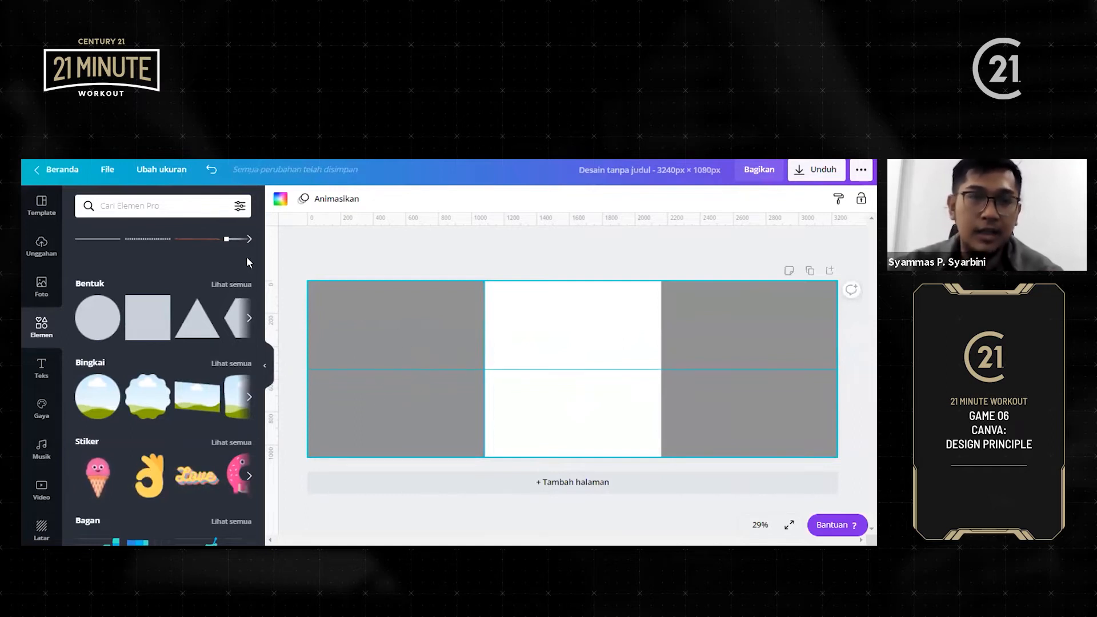
pyautogui.click(147, 318)
pyautogui.moveTo(562, 345); pyautogui.dragTo(530, 310)
pyautogui.moveTo(590, 397); pyautogui.dragTo(650, 473)
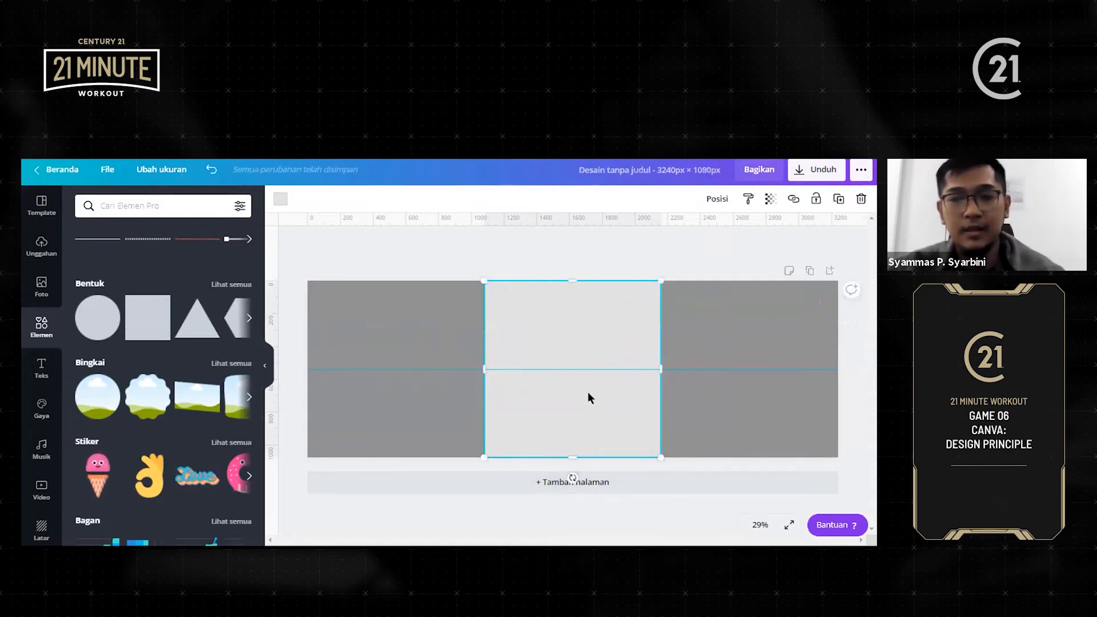
pyautogui.press('Delete')
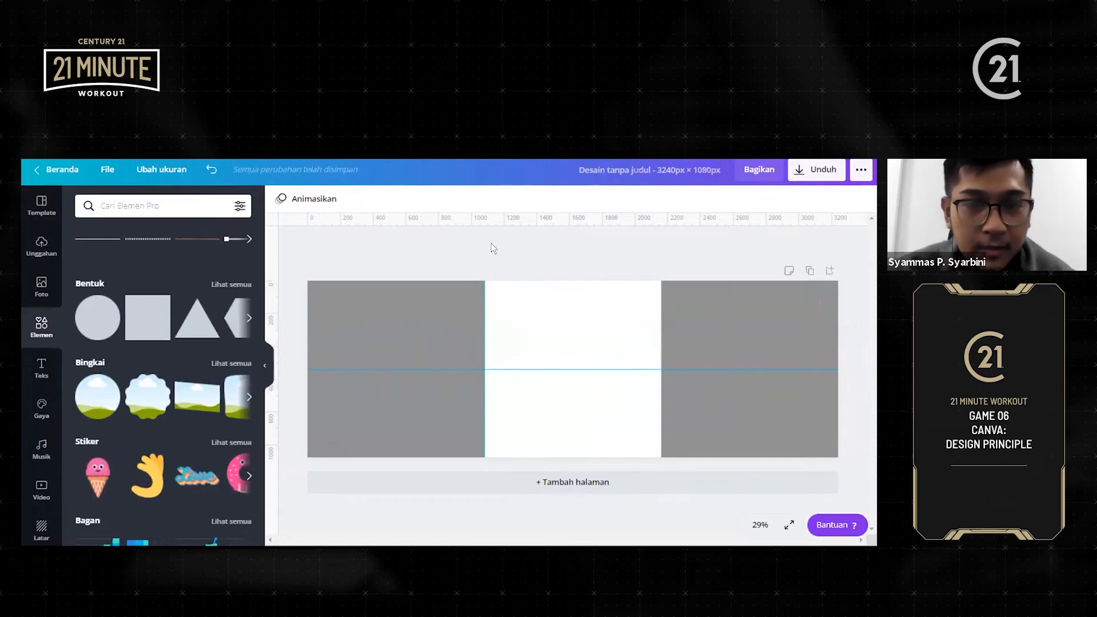
# Place a vertical guide at 2160 px and delete the two remaining grey squares, leaving only the guides
pyautogui.moveTo(282, 271); pyautogui.dragTo(661, 290)
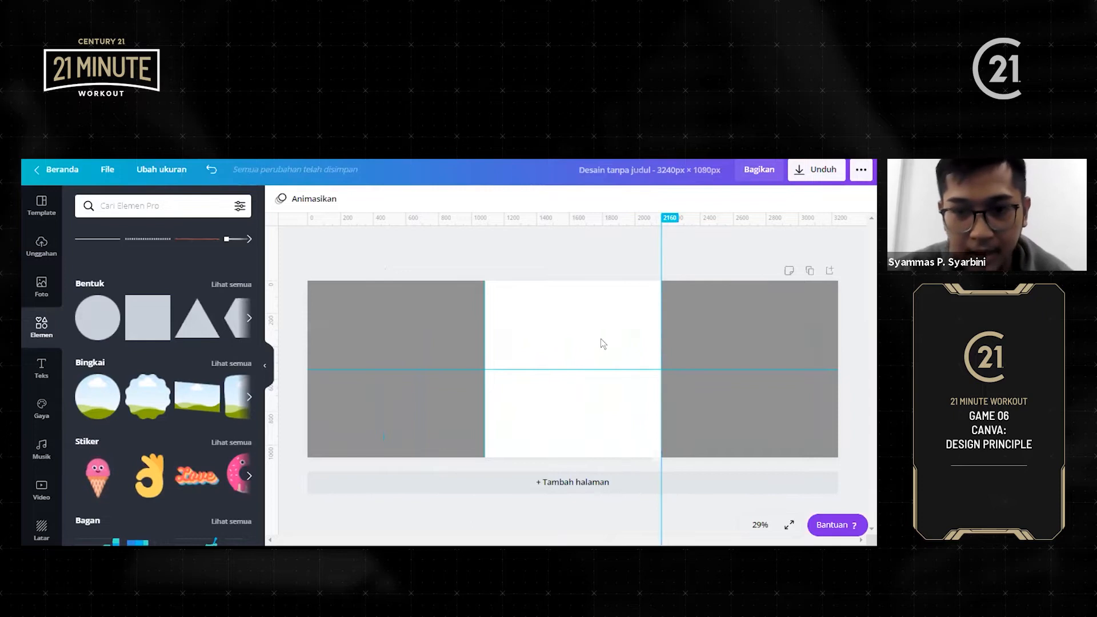
pyautogui.click(399, 312)
pyautogui.press('Delete')
pyautogui.click(763, 328)
pyautogui.press('Delete')
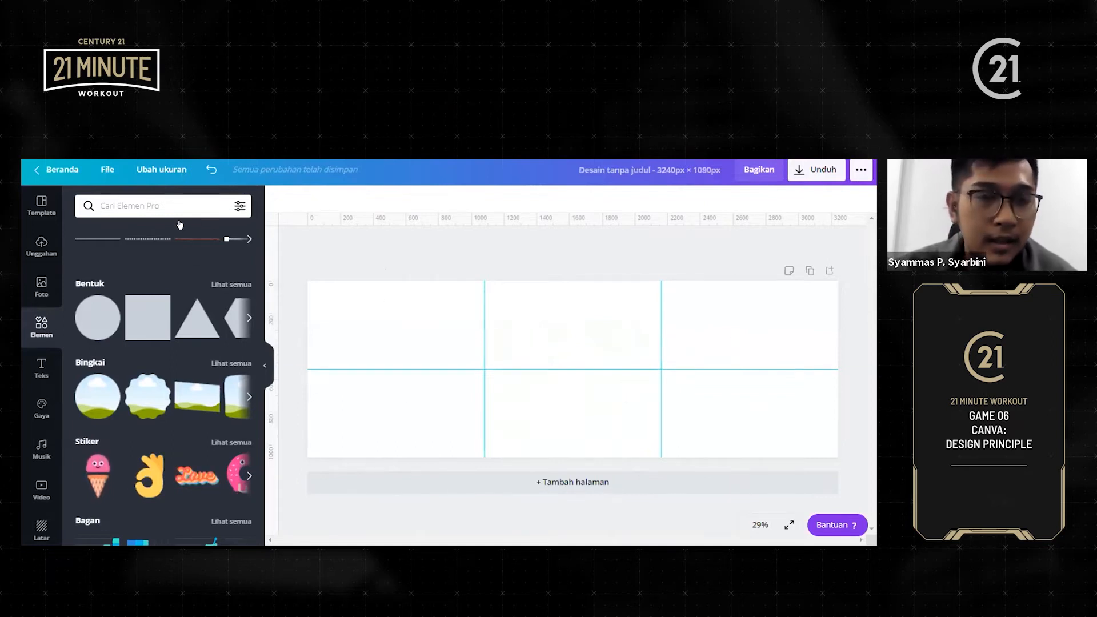
# Search the photo library for "fmily"
pyautogui.click(33, 289)
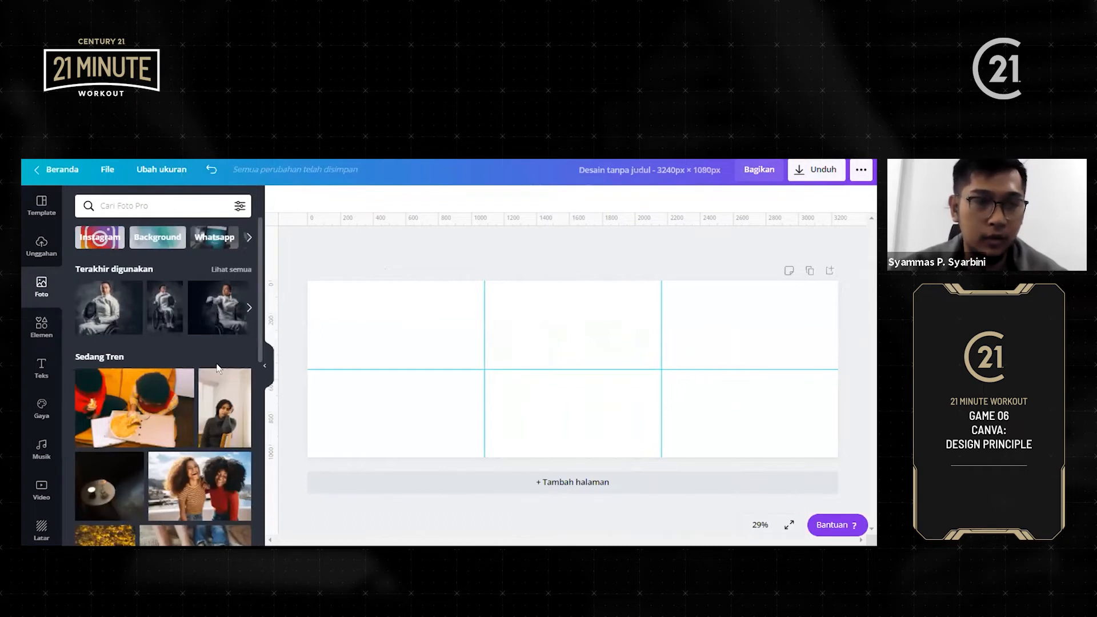
pyautogui.click(170, 201)
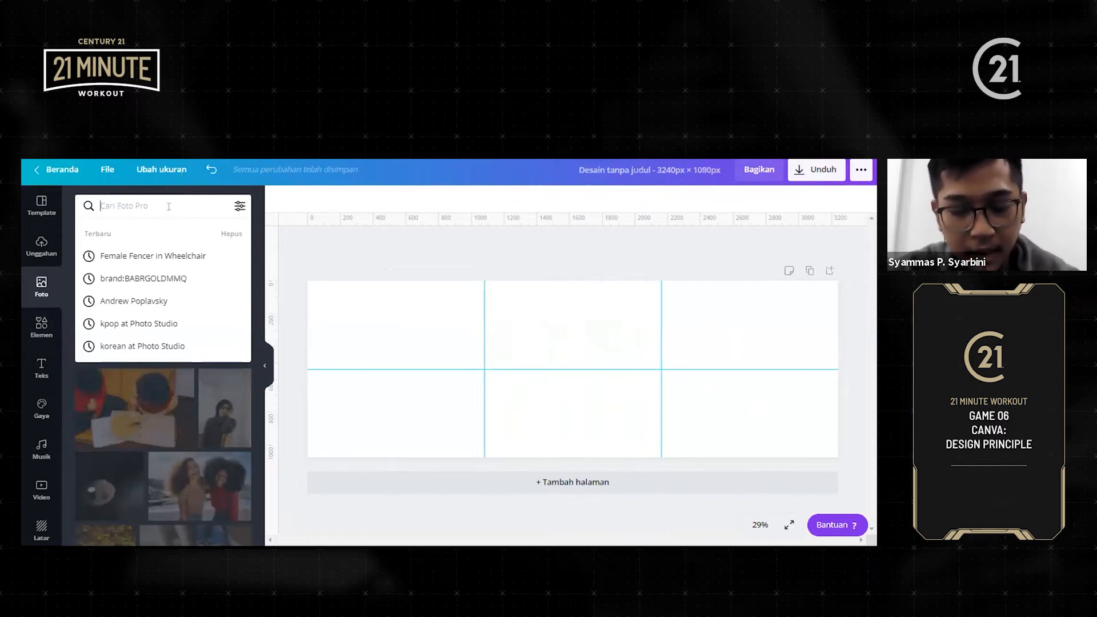
pyautogui.write('fmily')
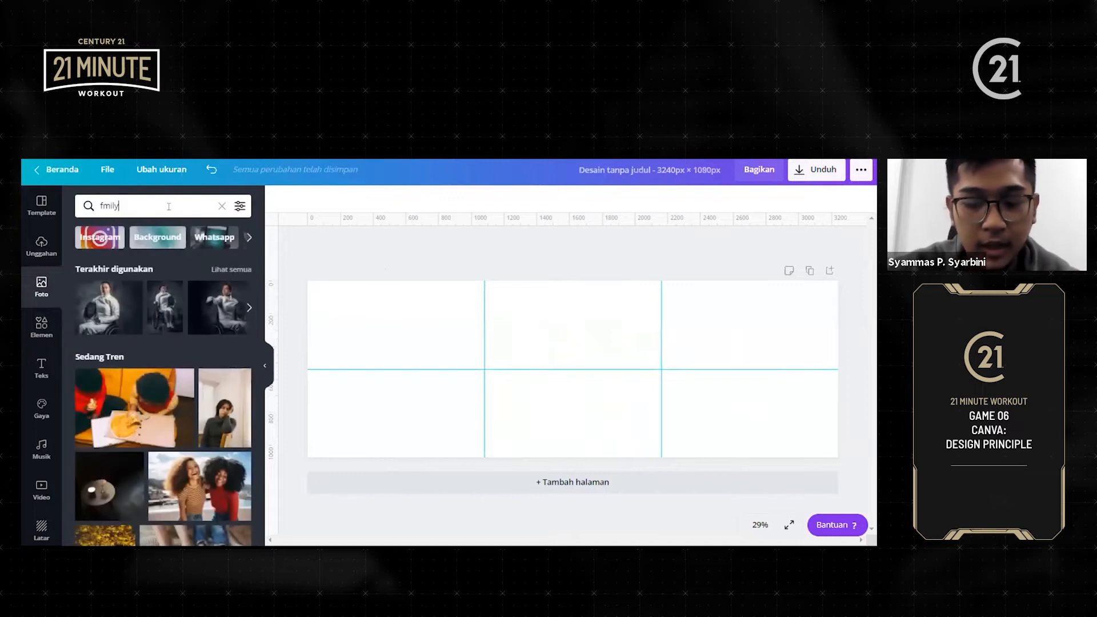
pyautogui.press('Return')
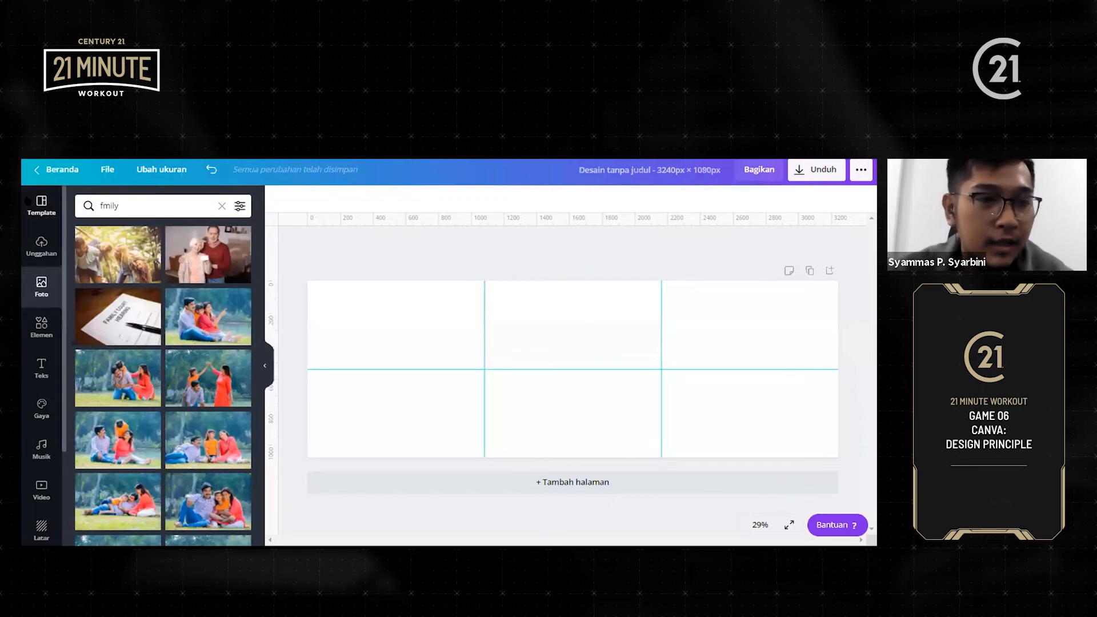
# Insert the landscape photo of the grandfather and boy standing on autumn grass from the search results
pyautogui.scroll(-2, 204, 351)
pyautogui.scroll(-5, 204, 351)
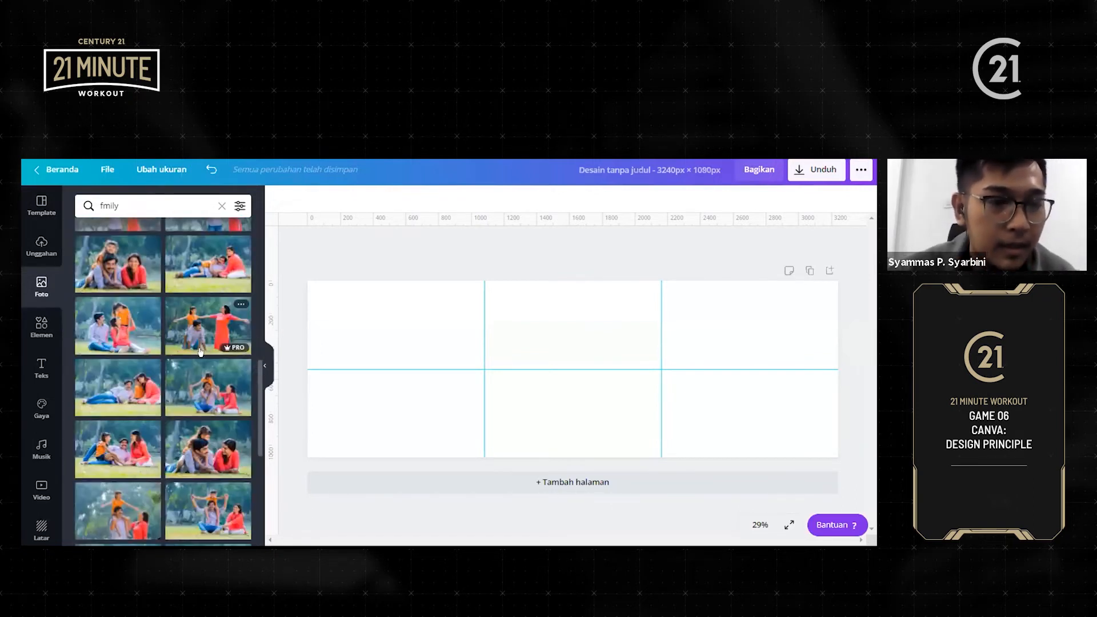
pyautogui.scroll(-5, 191, 354)
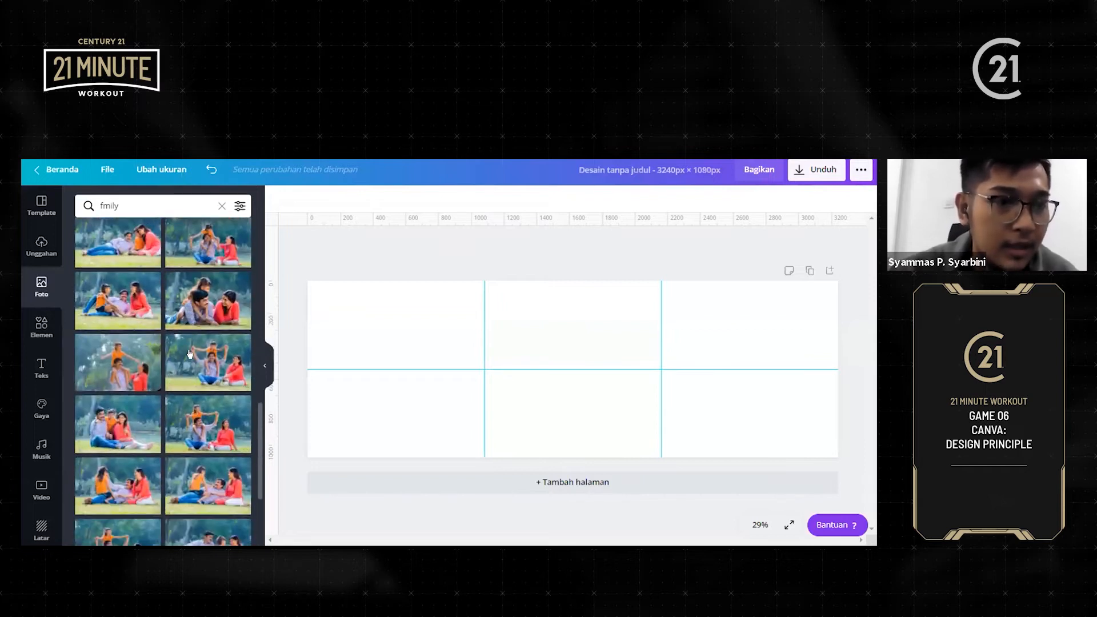
pyautogui.scroll(-5, 189, 354)
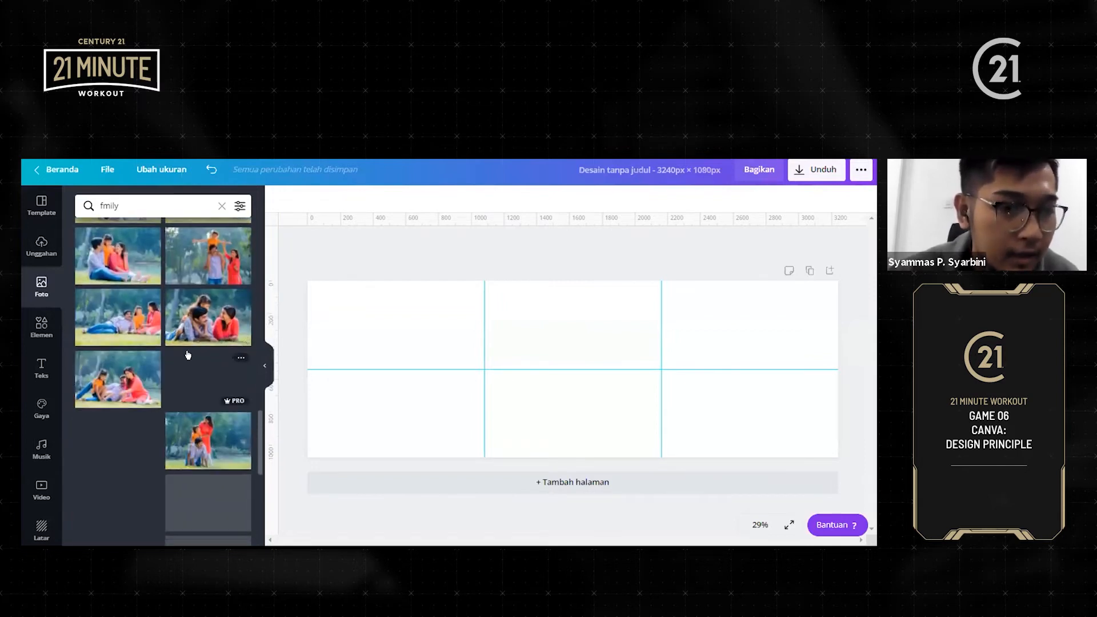
pyautogui.scroll(-5, 192, 366)
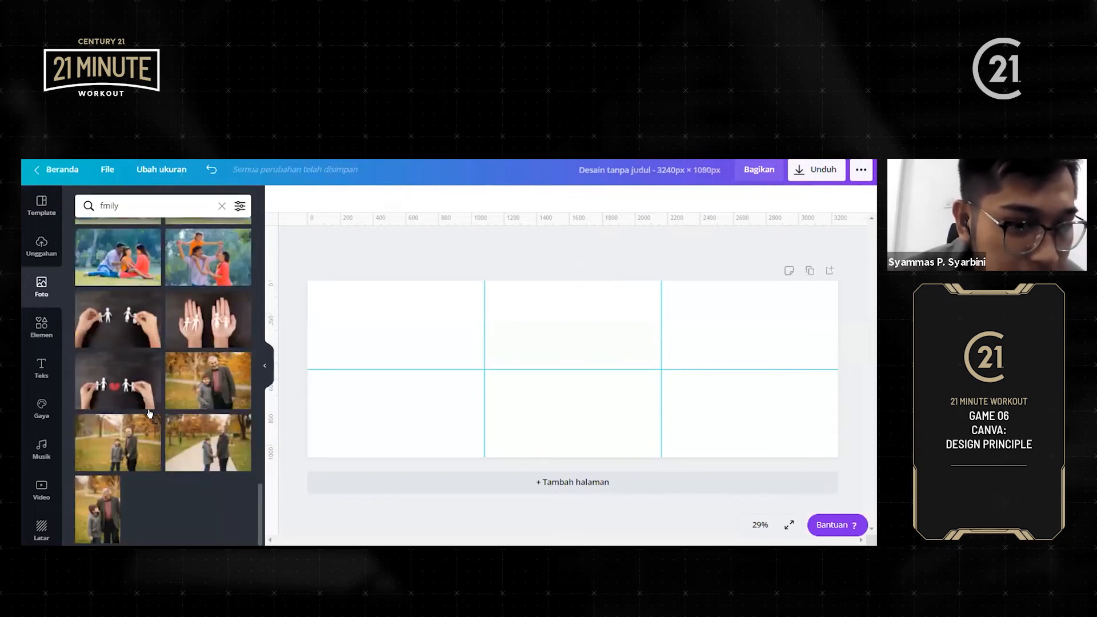
pyautogui.click(122, 439)
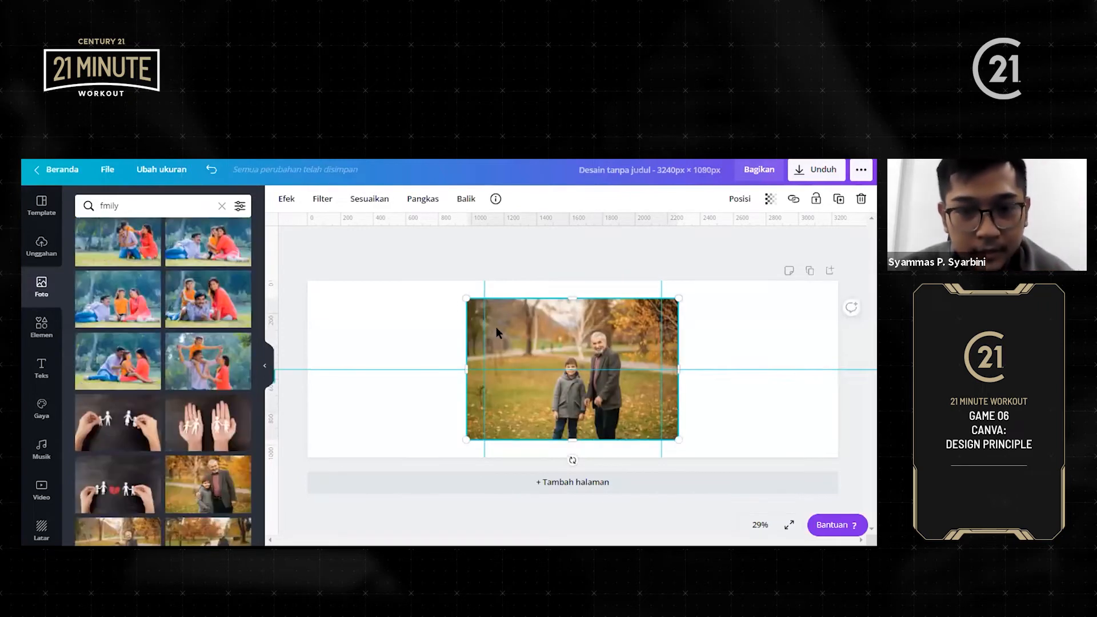
# Insert the photo of the grandfather and boy holding hands on the path and place it at the right of the page
pyautogui.scroll(-3, 212, 430)
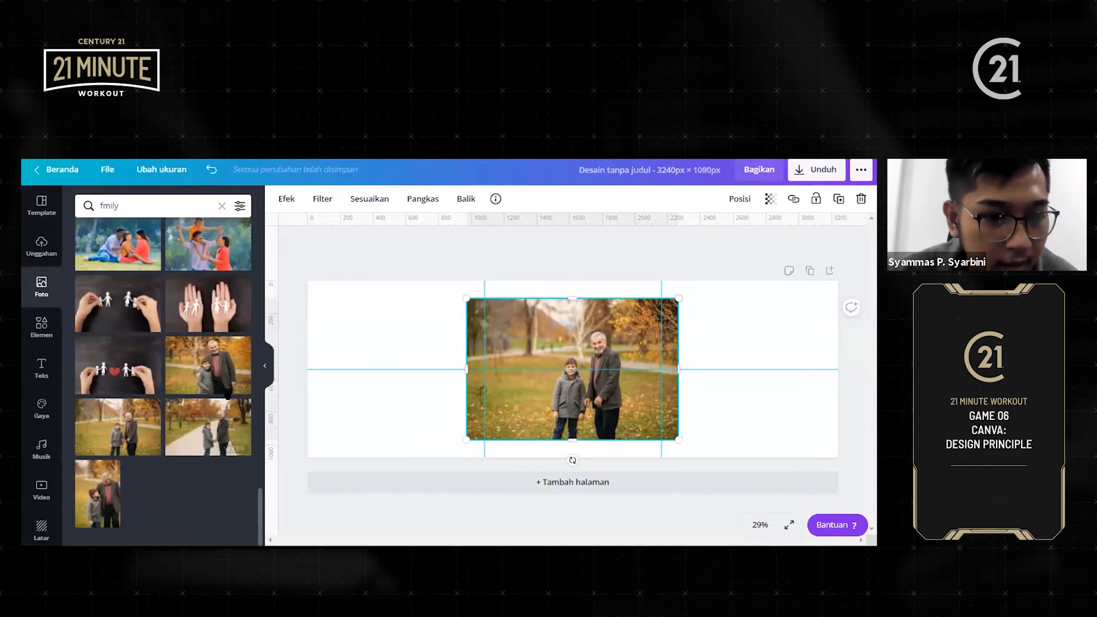
pyautogui.click(212, 429)
pyautogui.moveTo(612, 321); pyautogui.dragTo(758, 321)
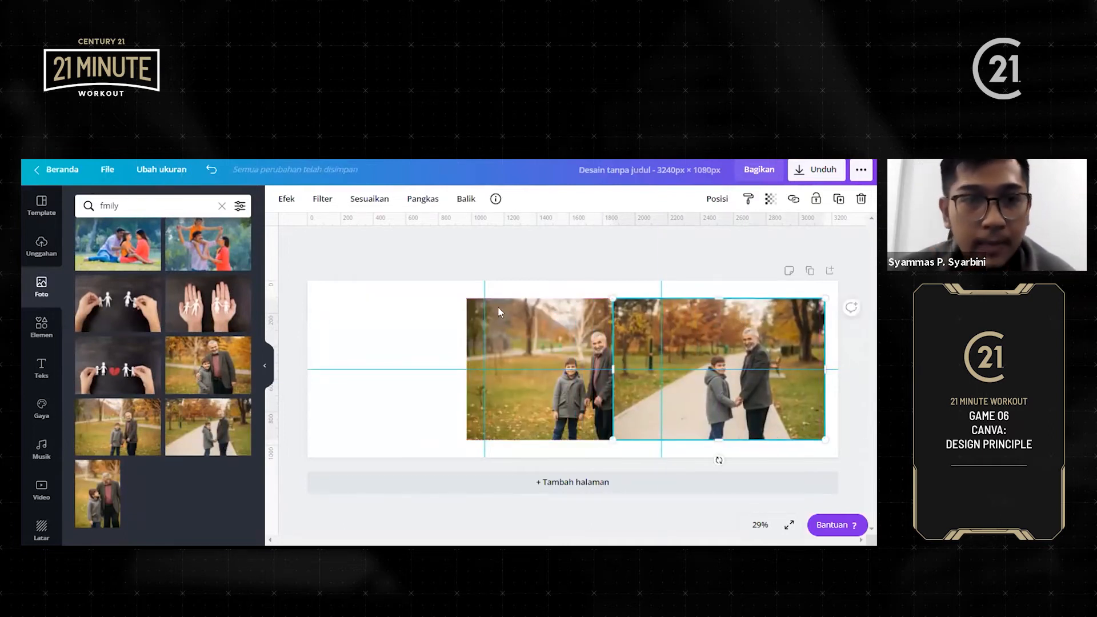
# Align the grass photo to the page's top-left corner and the path photo beside it, enlarging both to the full page height
pyautogui.moveTo(547, 332); pyautogui.dragTo(388, 312)
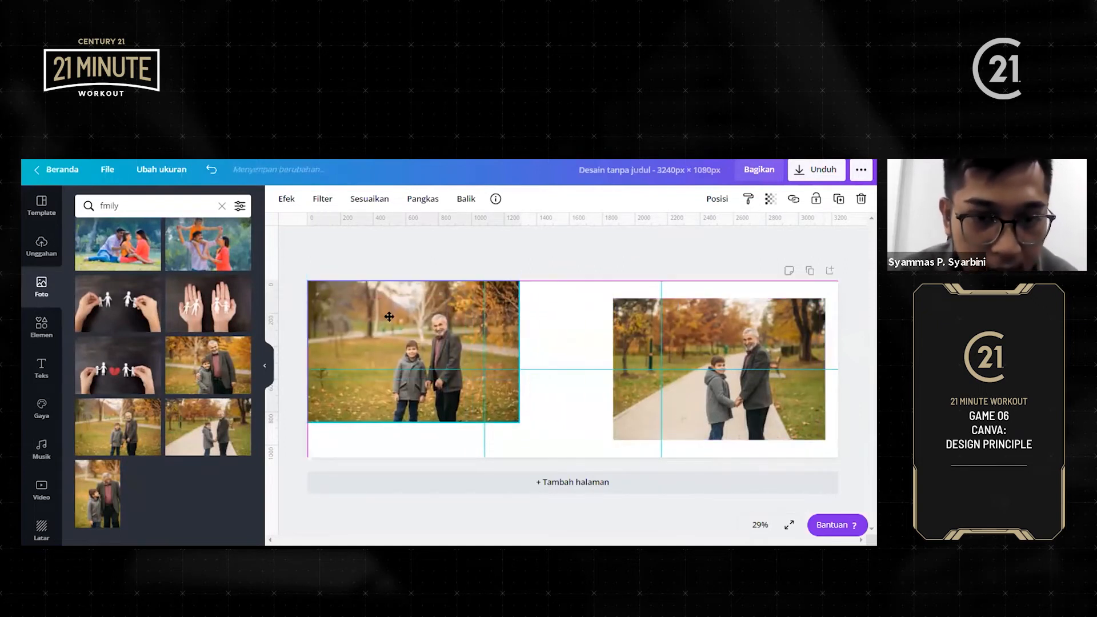
pyautogui.moveTo(527, 422); pyautogui.dragTo(570, 450)
pyautogui.moveTo(635, 413); pyautogui.dragTo(591, 390)
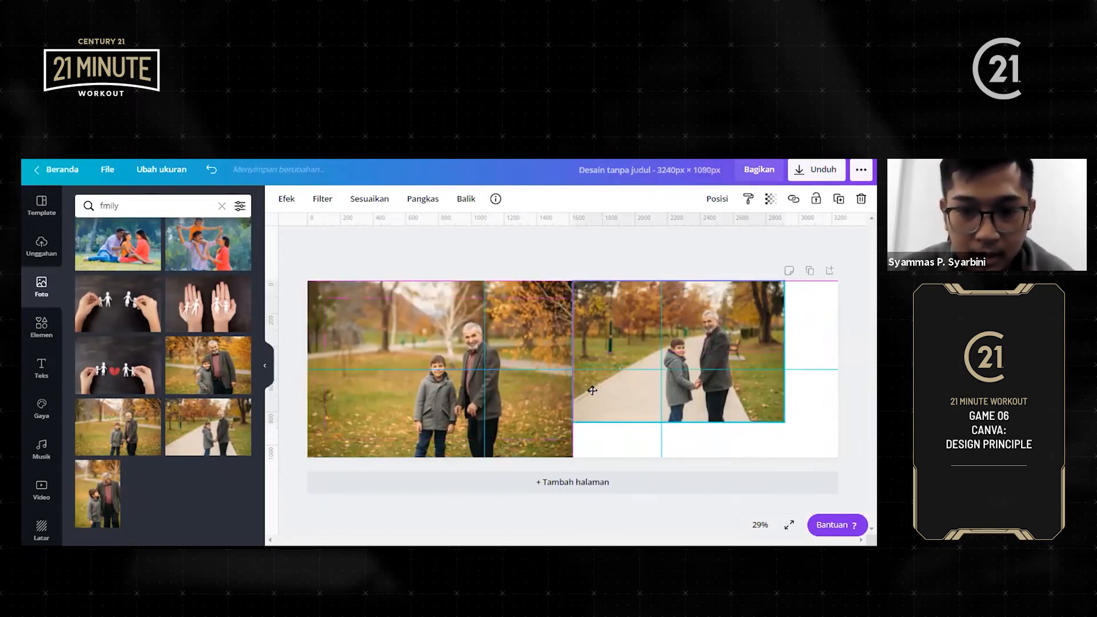
pyautogui.moveTo(821, 460); pyautogui.dragTo(832, 462)
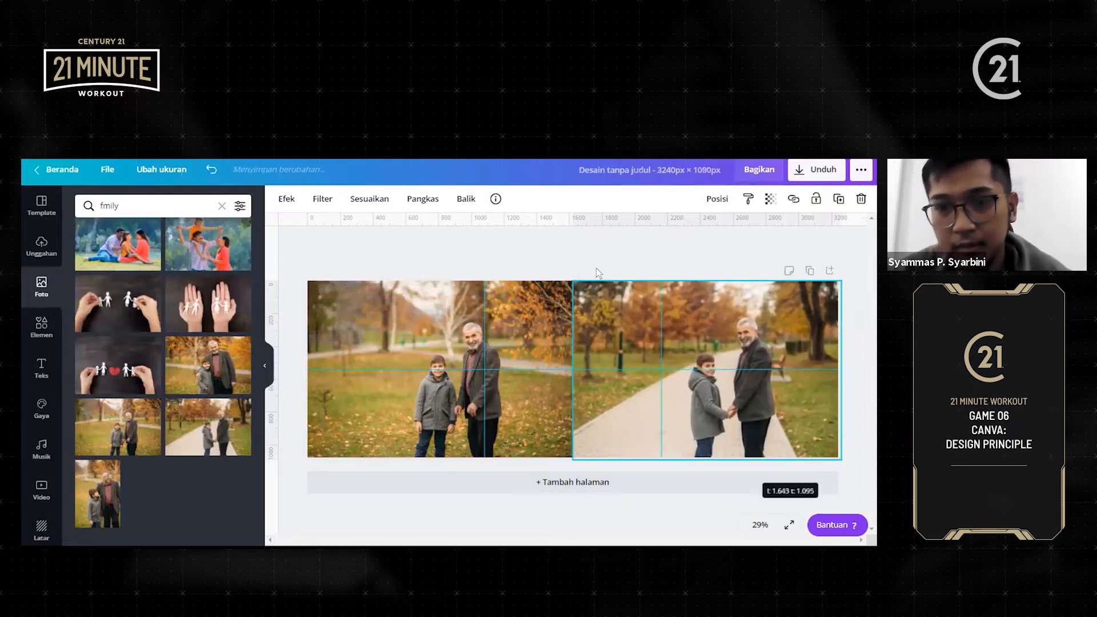
# Crop the left edge of the path photo to the 2160 px guide so it covers only the right third
pyautogui.click(587, 245)
pyautogui.click(601, 323)
pyautogui.moveTo(602, 323); pyautogui.dragTo(601, 322)
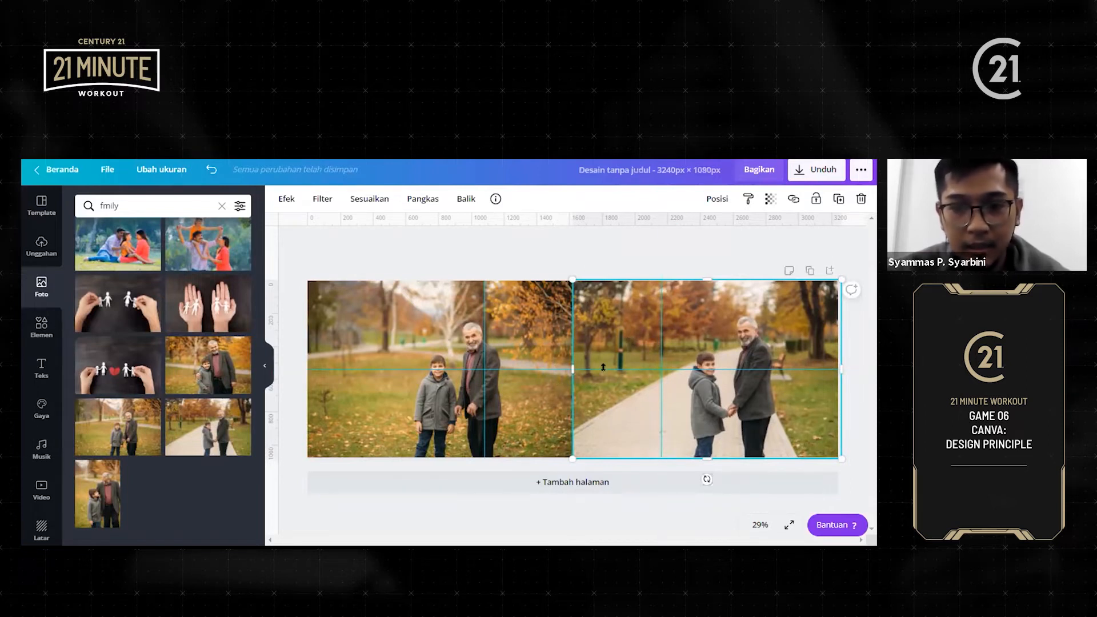
pyautogui.moveTo(626, 338); pyautogui.dragTo(622, 339)
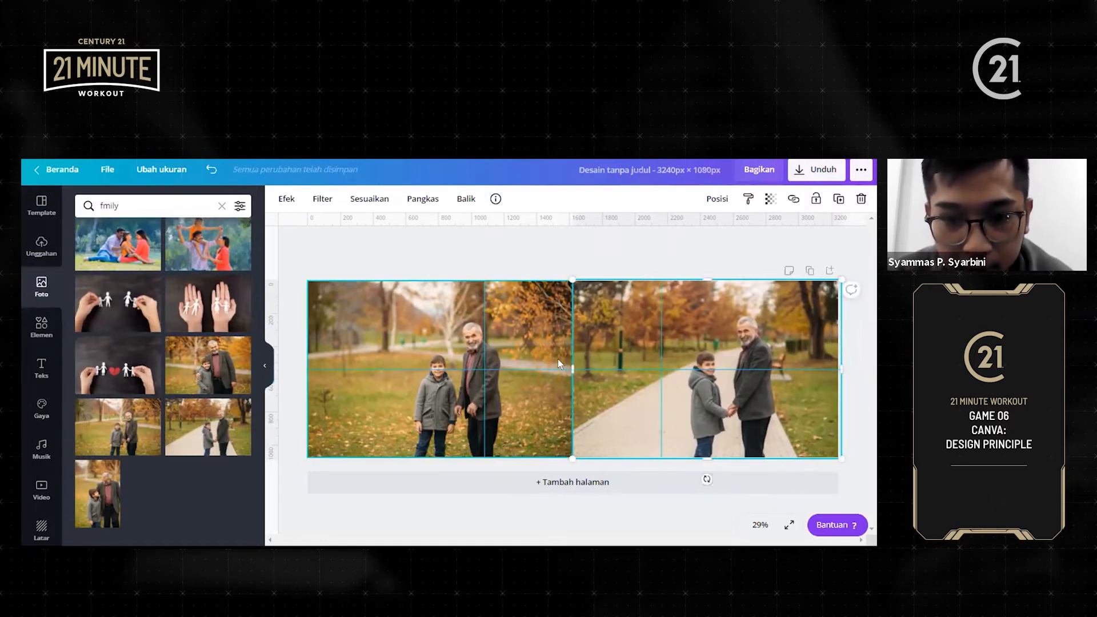
pyautogui.moveTo(588, 364); pyautogui.dragTo(653, 368)
# Enlarge the grass photo to about 2261 × 1507 px, filling the first two thirds up to the 2160 px guide
pyautogui.click(516, 316)
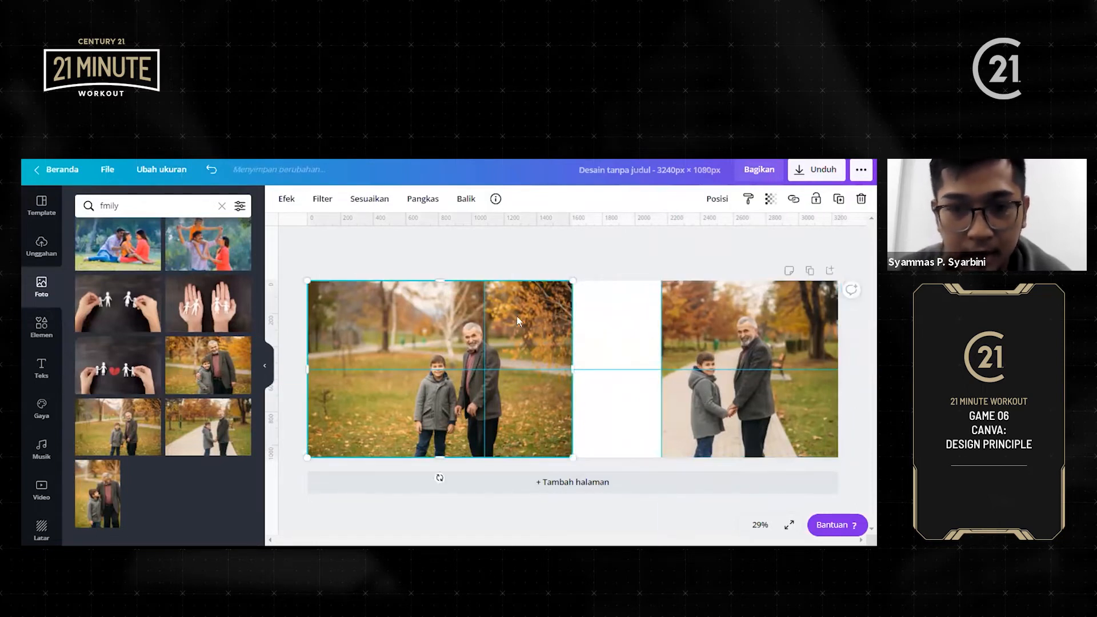
pyautogui.moveTo(572, 457); pyautogui.dragTo(669, 499)
pyautogui.moveTo(580, 426); pyautogui.dragTo(581, 396)
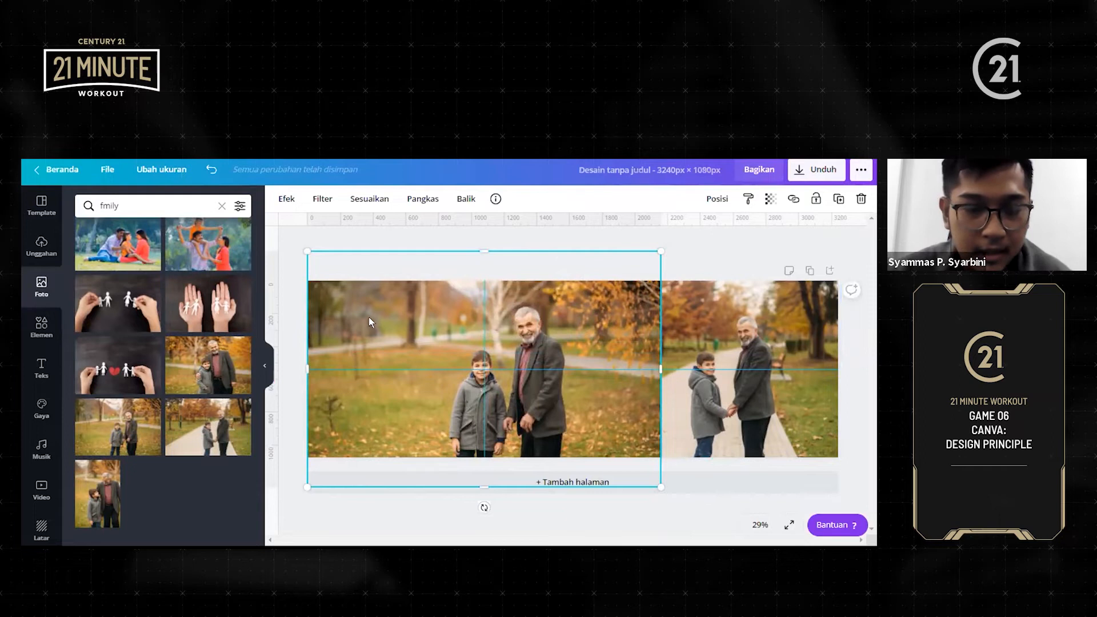
pyautogui.moveTo(303, 485); pyautogui.dragTo(291, 498)
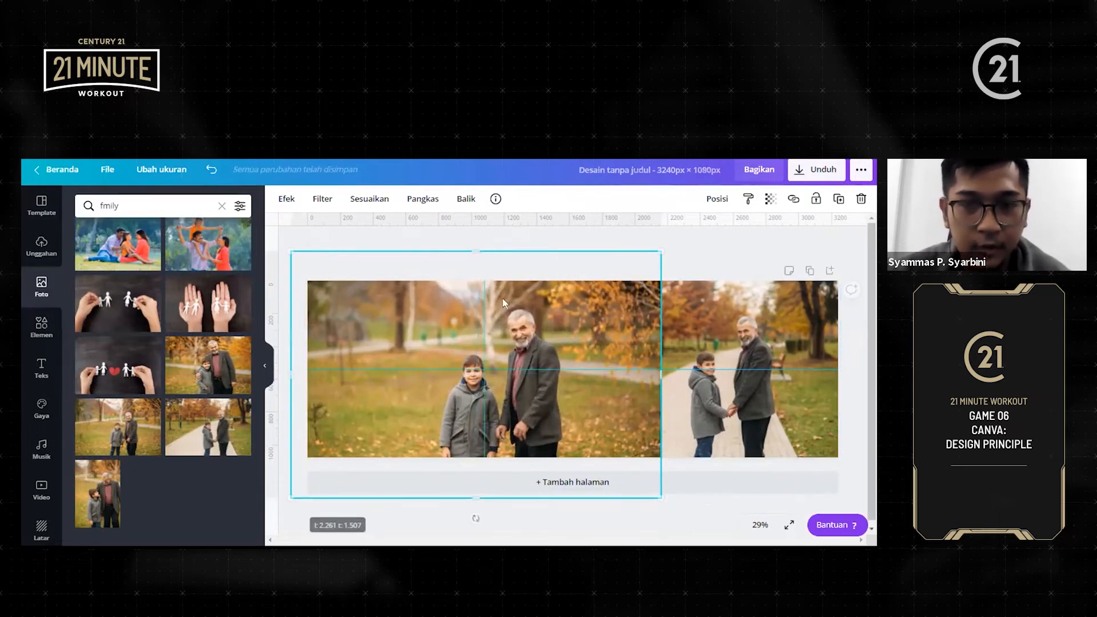
pyautogui.click(702, 251)
pyautogui.click(711, 340)
pyautogui.click(668, 252)
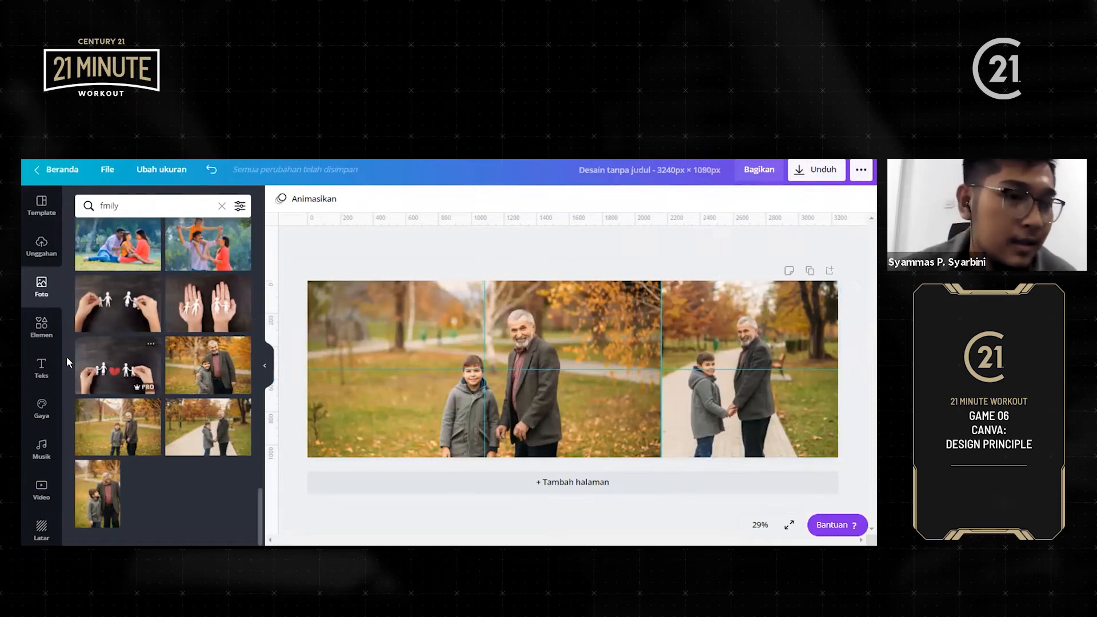
# Add a square shape to the upper part of the first slide and resize it to a rectangle about 700 × 320 px
pyautogui.click(41, 324)
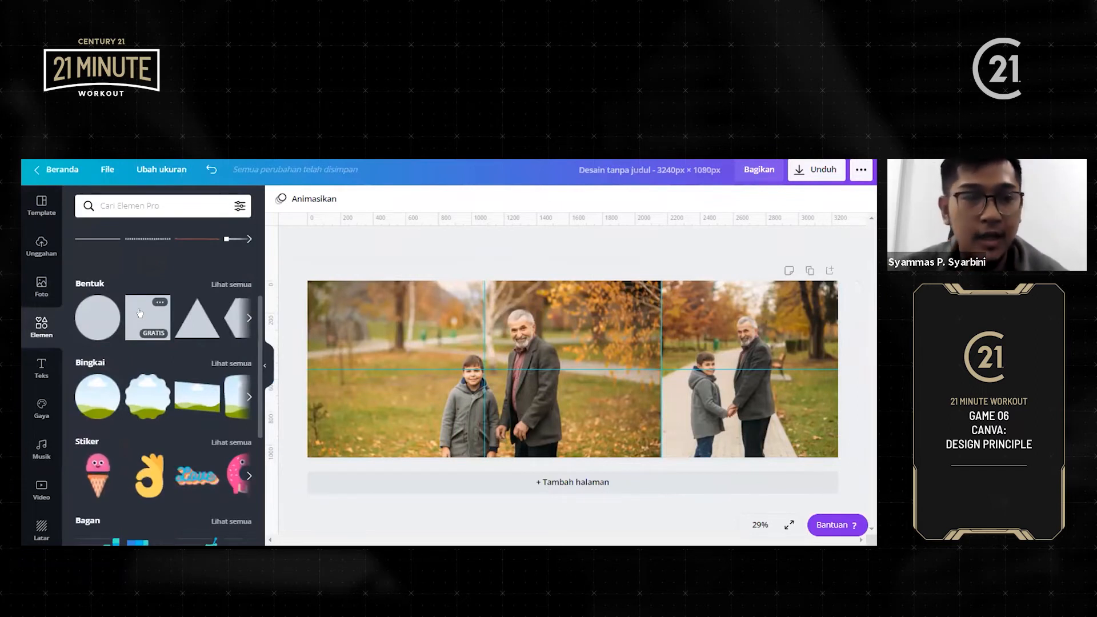
pyautogui.click(139, 314)
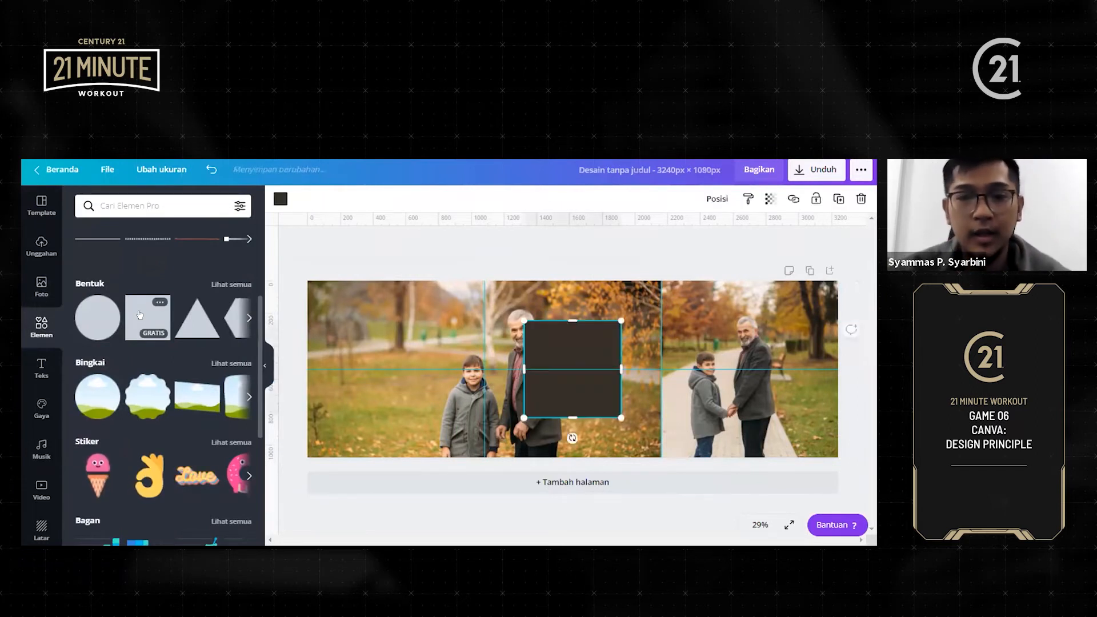
pyautogui.moveTo(569, 353); pyautogui.dragTo(440, 319)
pyautogui.click(287, 316)
pyautogui.click(388, 394)
pyautogui.moveTo(374, 338); pyautogui.dragTo(373, 352)
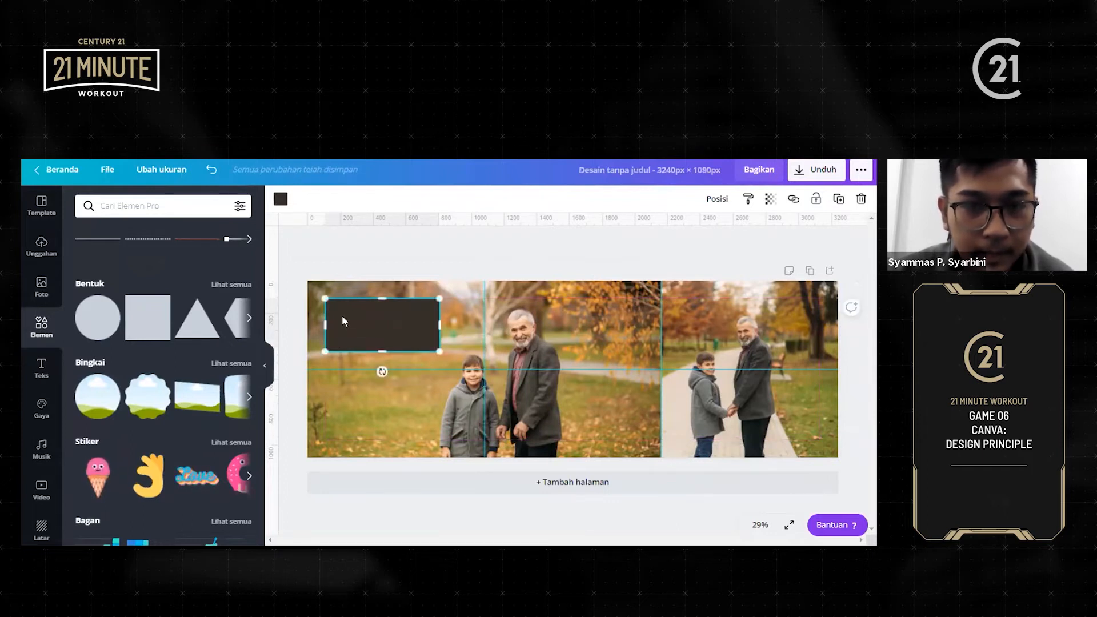
# Recolour the rectangle golden brown using a colour picked from the photo palette
pyautogui.click(285, 202)
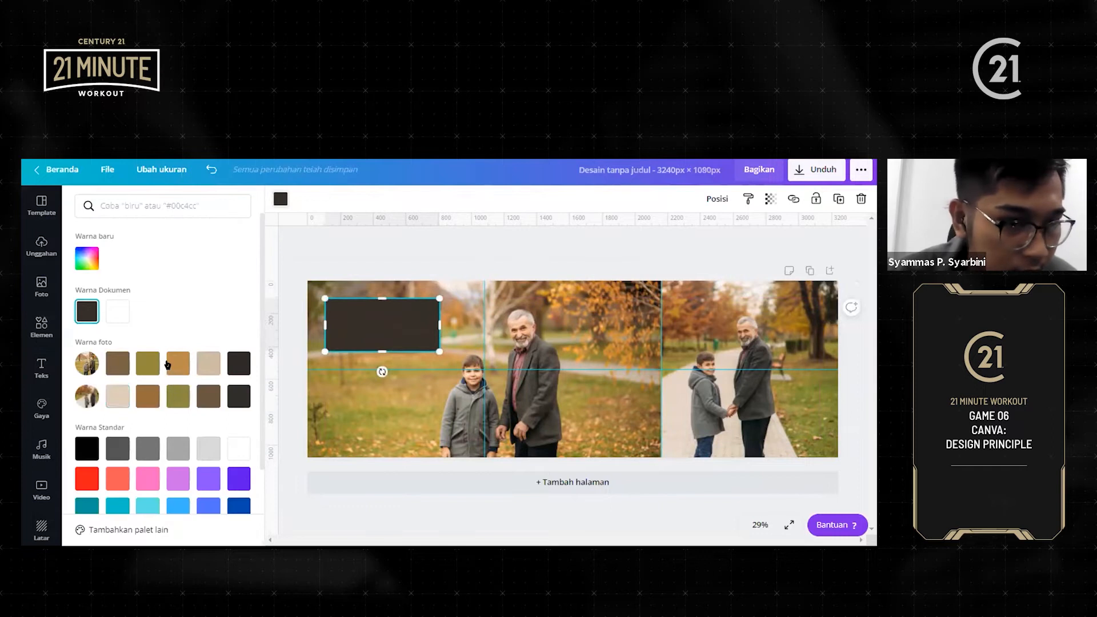
pyautogui.click(169, 369)
pyautogui.click(350, 426)
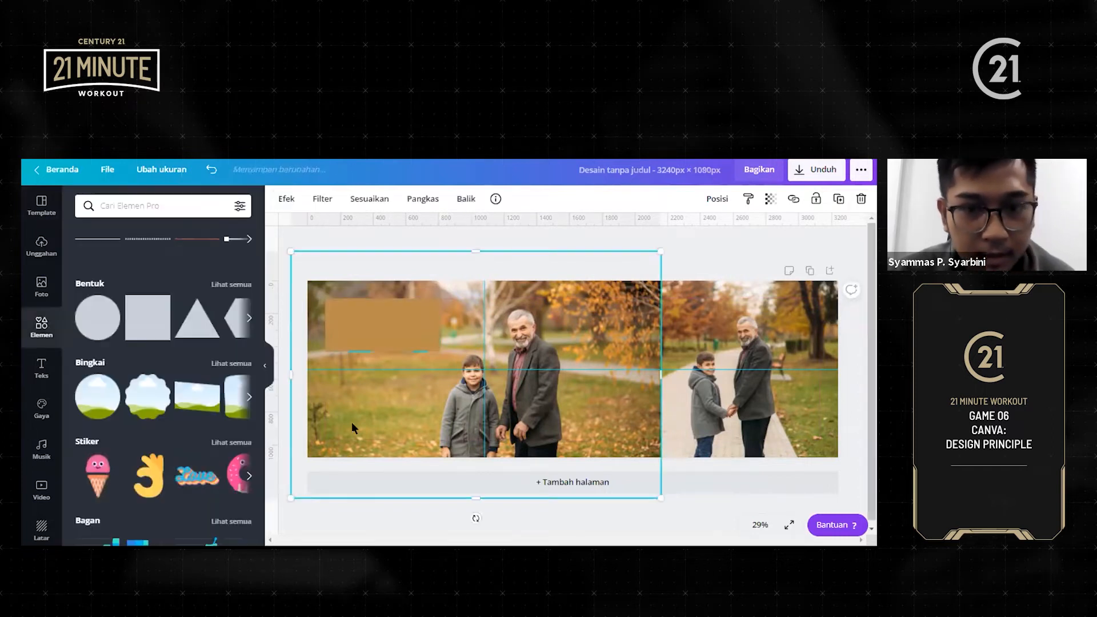
# Try adjusting the crop of the large photo spanning the first two slides
pyautogui.doubleClick(499, 300)
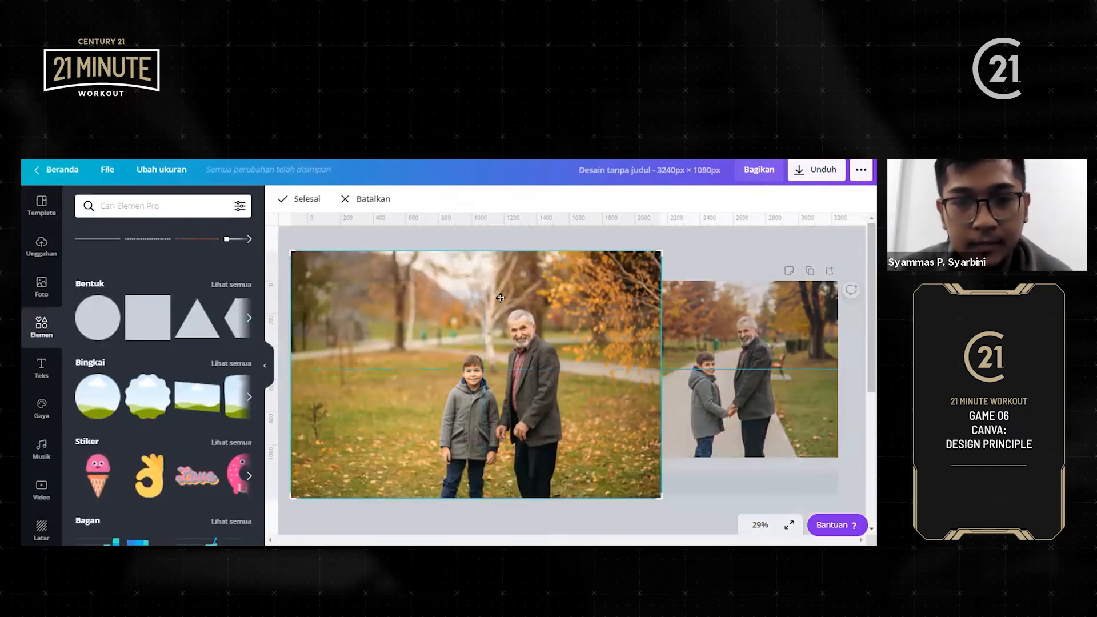
pyautogui.click(299, 199)
pyautogui.click(680, 253)
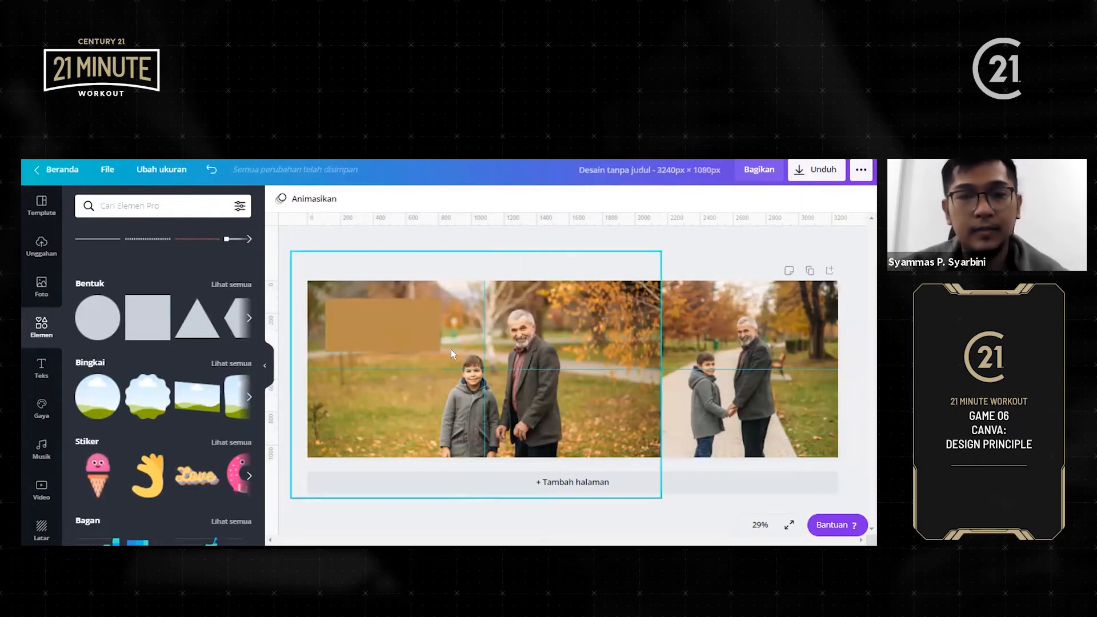
pyautogui.click(417, 430)
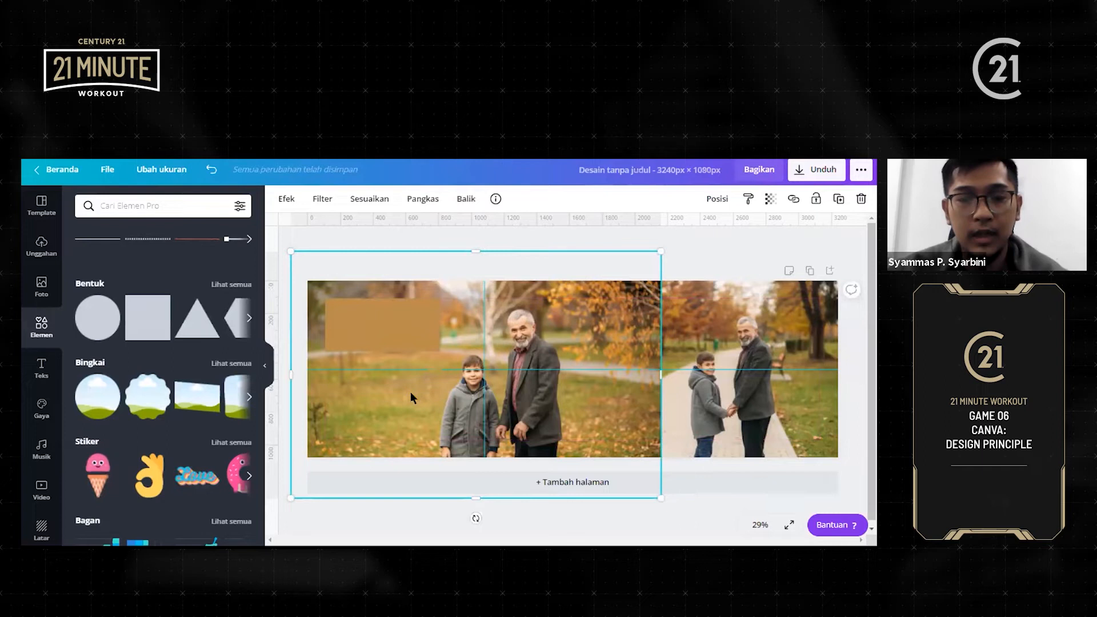
pyautogui.doubleClick(442, 407)
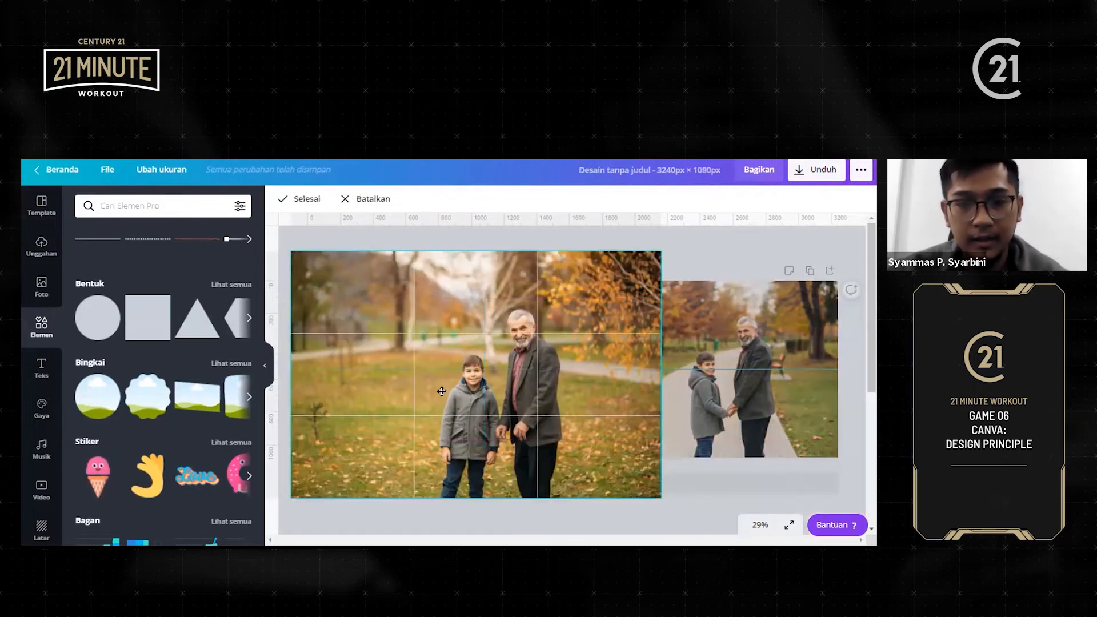
pyautogui.moveTo(290, 490)
pyautogui.mouseDown()
pyautogui.moveTo(306, 490)
pyautogui.moveTo(288, 498)
pyautogui.mouseUp()
pyautogui.click(298, 198)
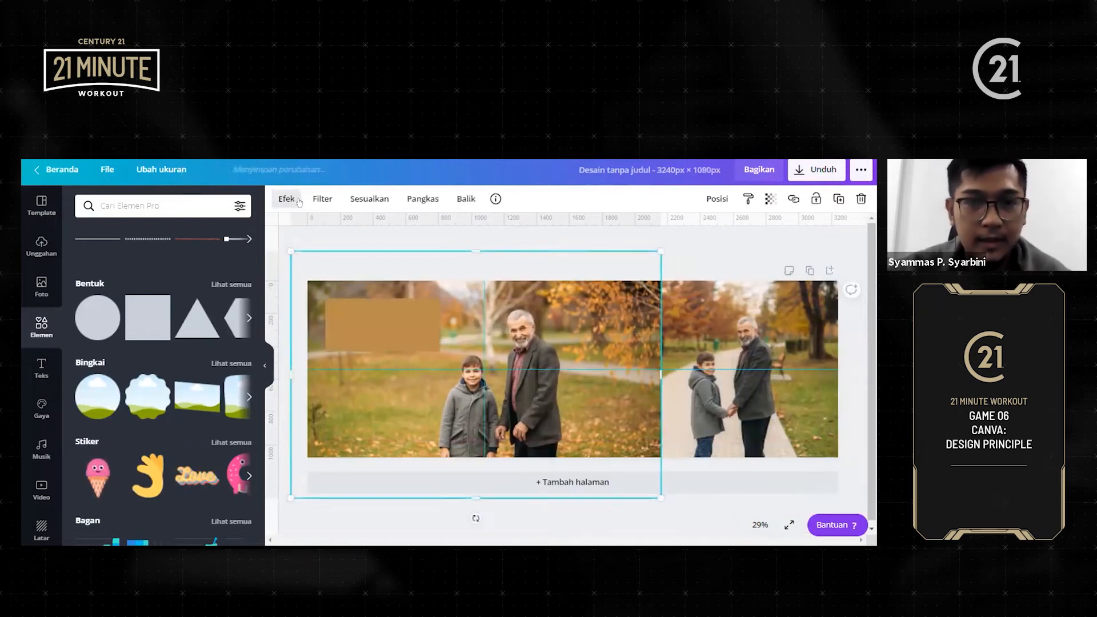
pyautogui.click(672, 253)
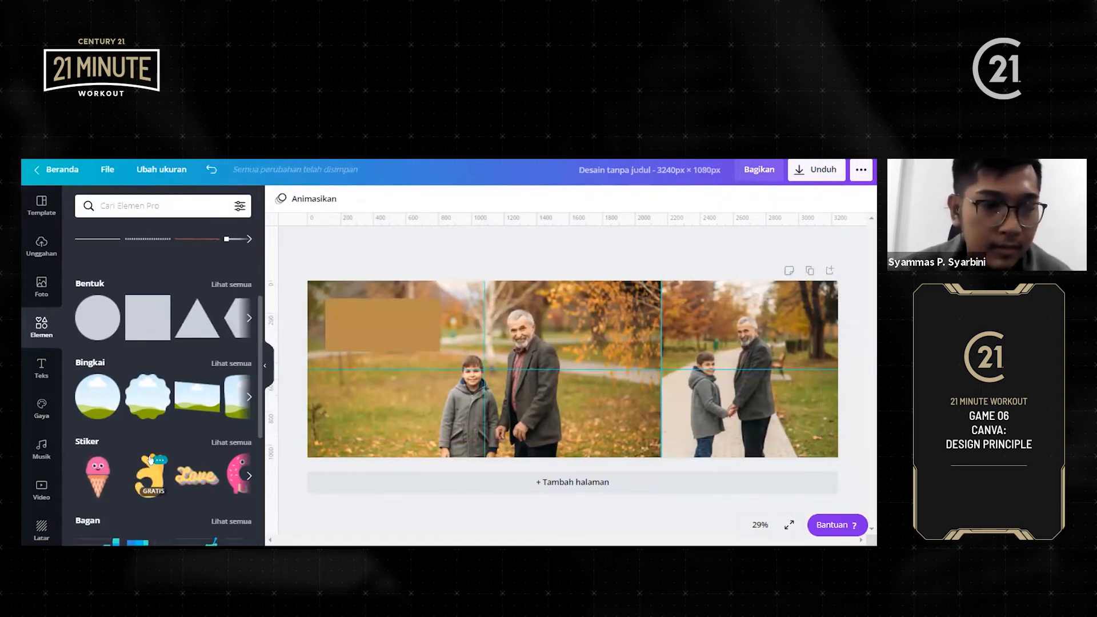
# Add a heading reading "Tips Investasi Rumah" and place it over the golden brown rectangle on the first slide
pyautogui.scroll(-3, 151, 461)
pyautogui.scroll(3, 151, 461)
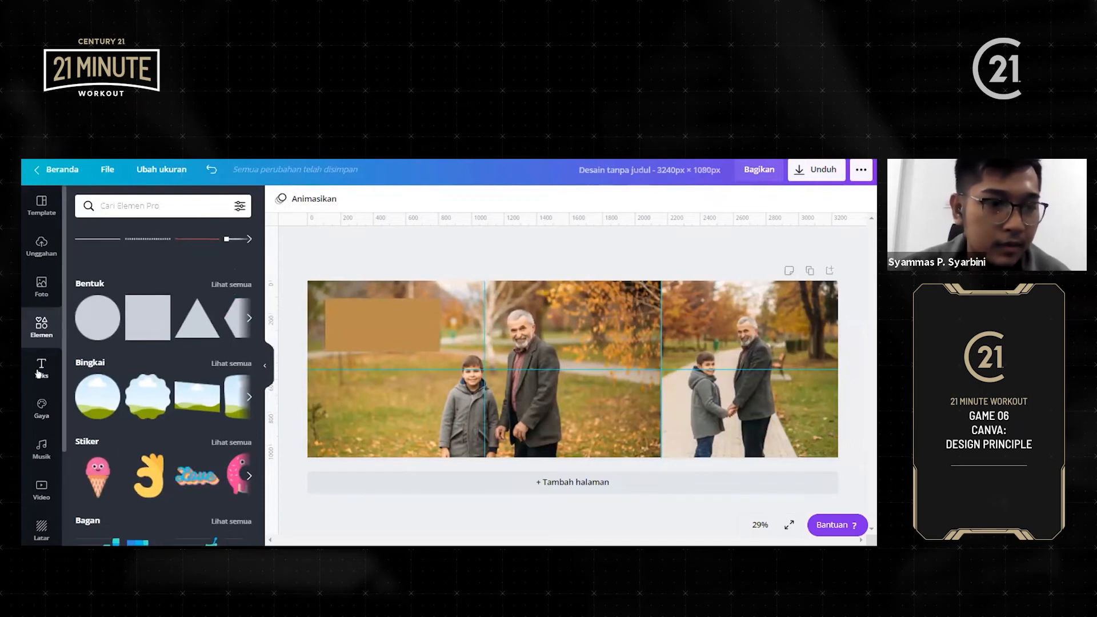
pyautogui.click(40, 370)
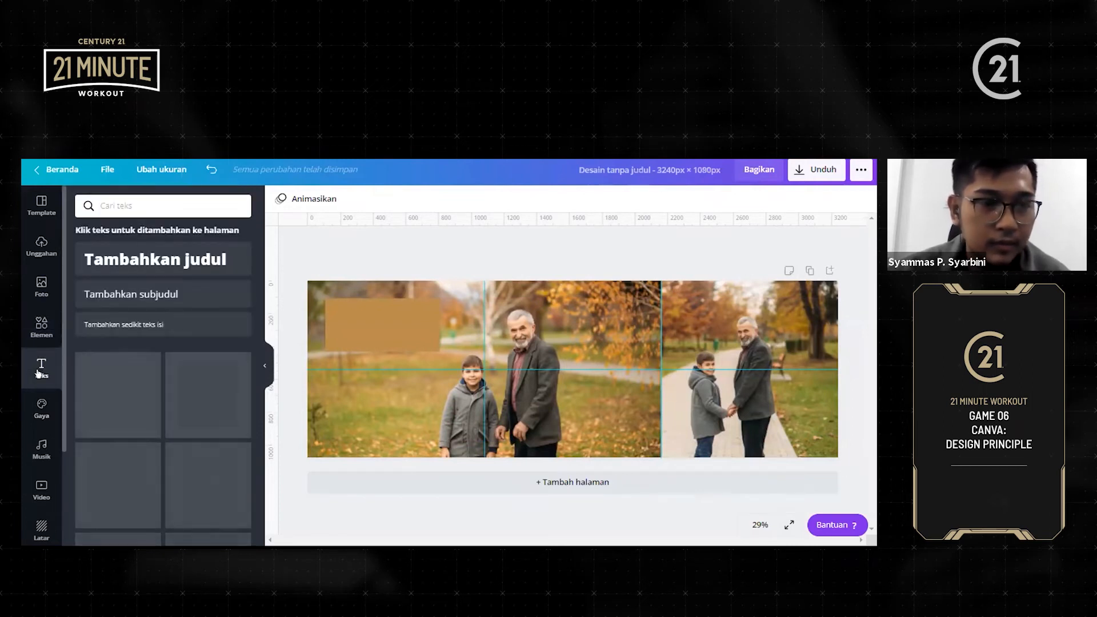
pyautogui.click(216, 261)
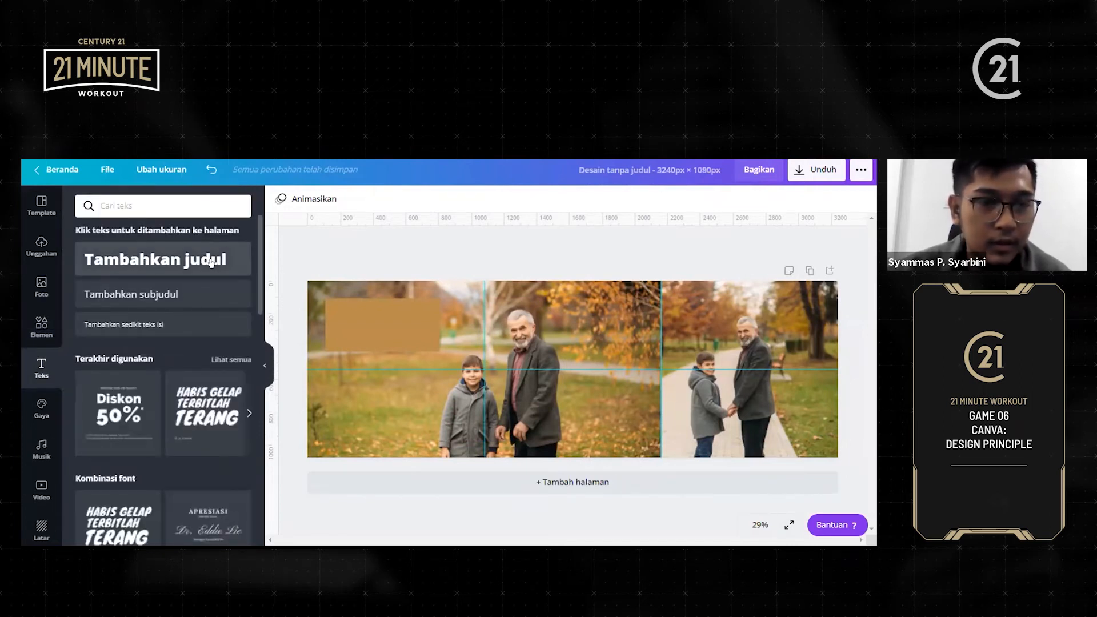
pyautogui.moveTo(643, 359); pyautogui.dragTo(493, 298)
pyautogui.doubleClick(478, 310)
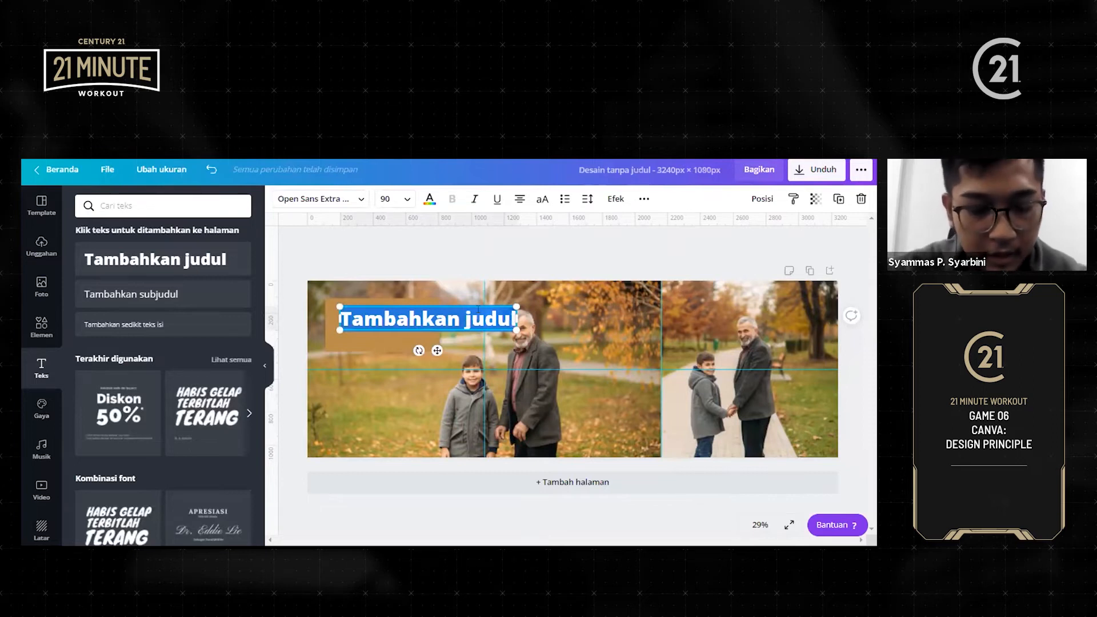
pyautogui.write('Tips')
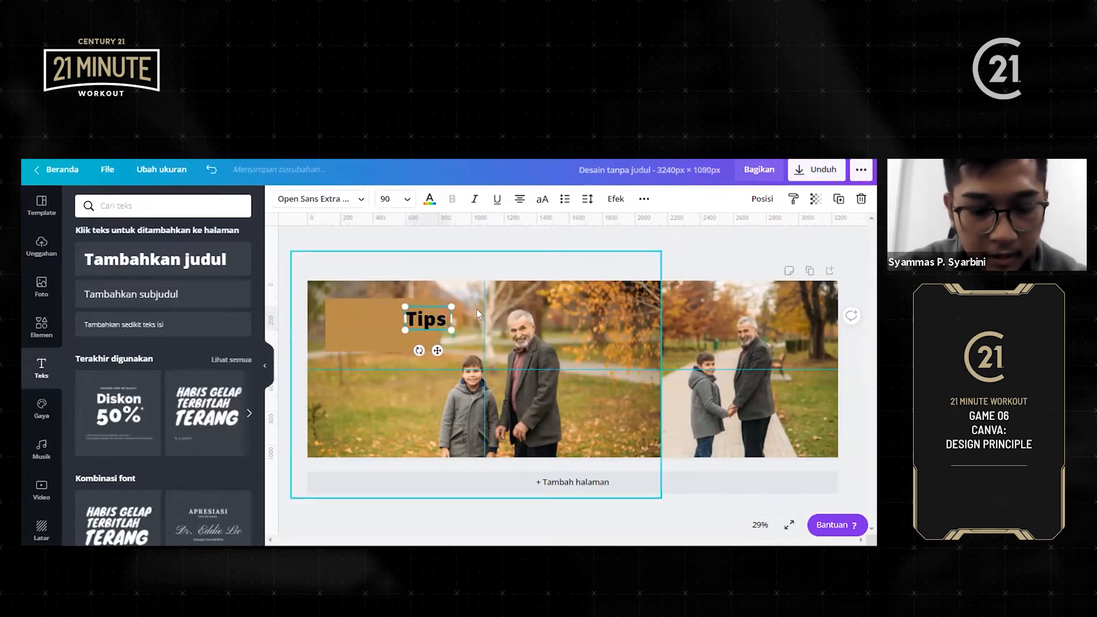
pyautogui.write(' Invest')
pyautogui.press('BackSpace')
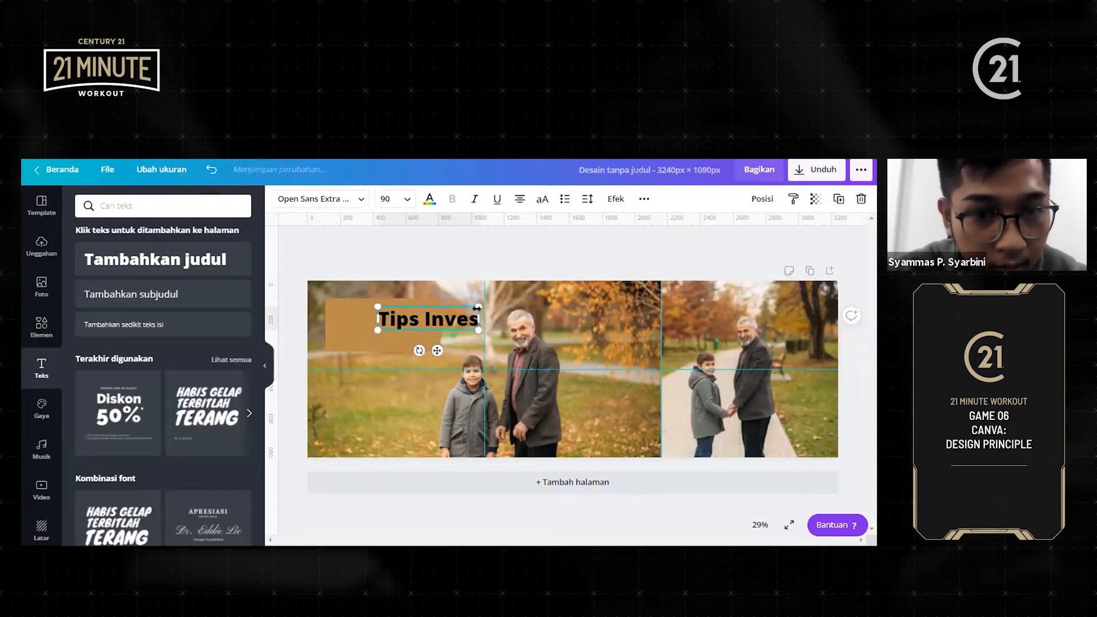
pyautogui.write('tasi Ru')
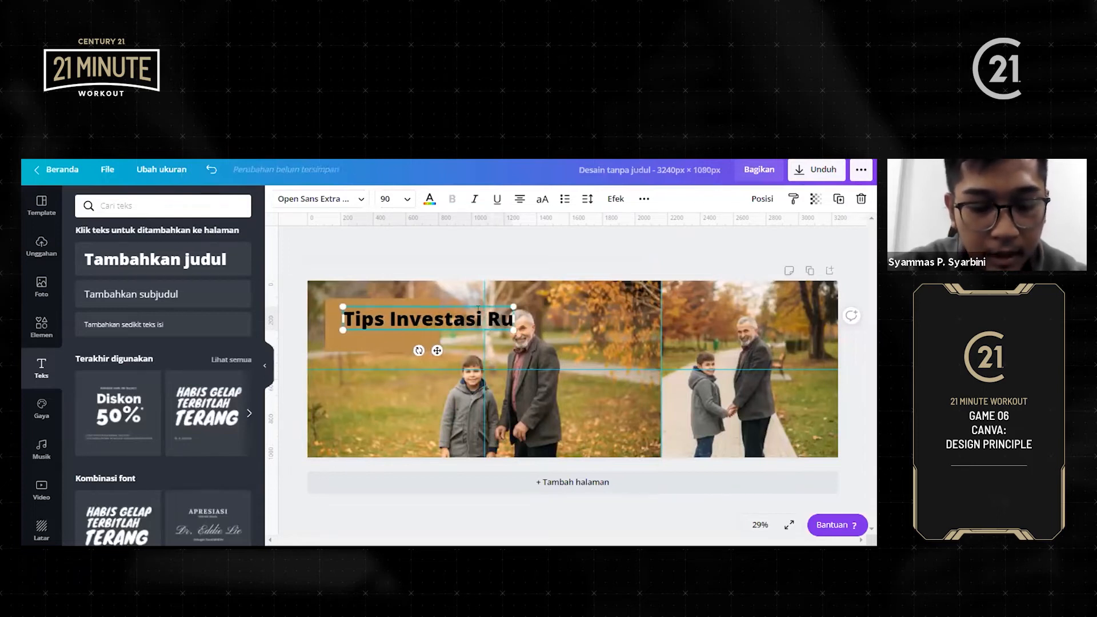
pyautogui.write('mah')
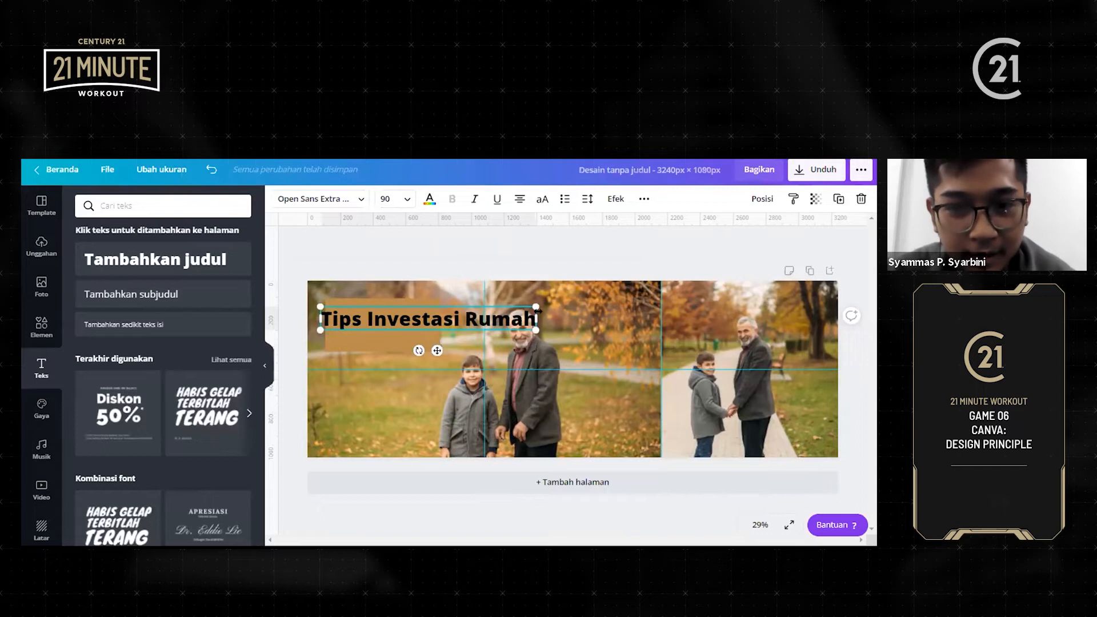
# Fit the heading inside the golden brown rectangle as two left-aligned lines at font size 62.9
pyautogui.moveTo(536, 319); pyautogui.dragTo(476, 321)
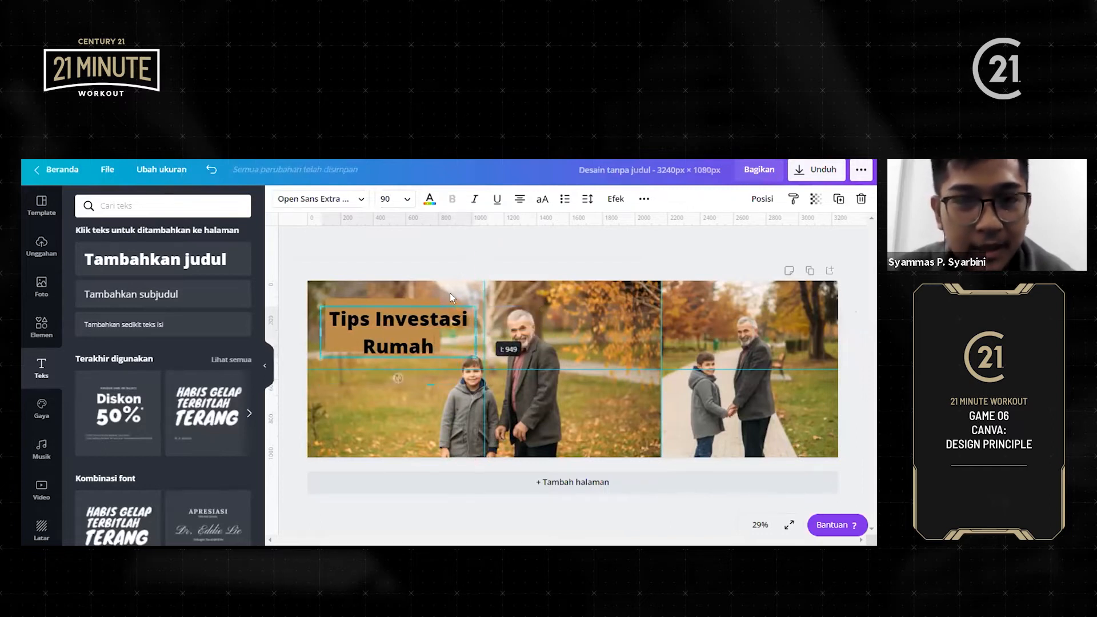
pyautogui.click(518, 200)
pyautogui.moveTo(431, 297); pyautogui.dragTo(409, 303)
pyautogui.click(498, 319)
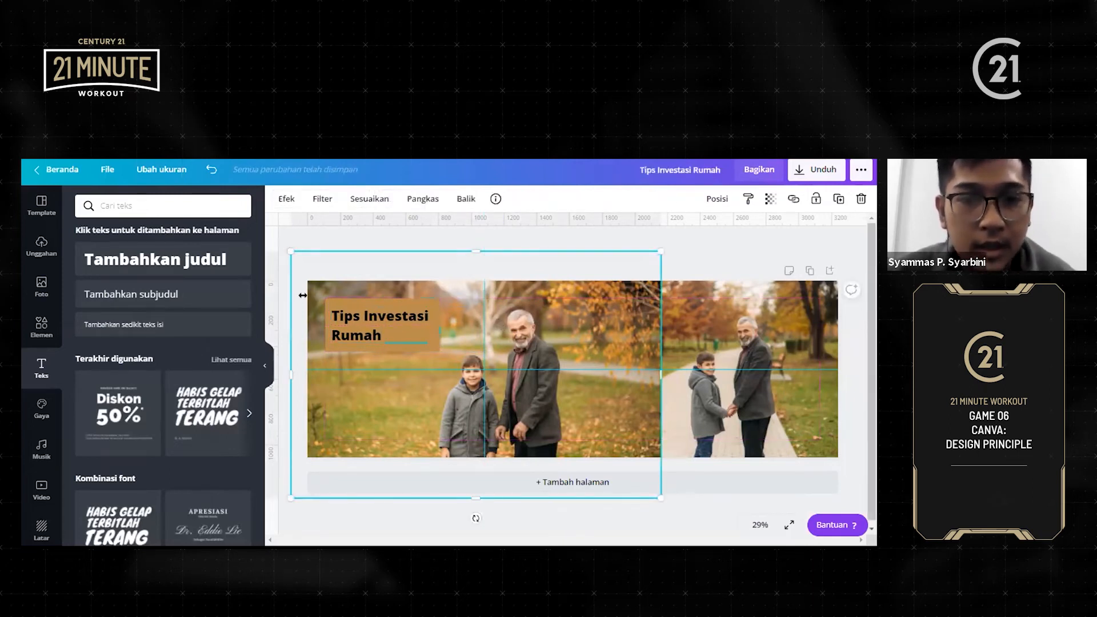
pyautogui.click(399, 239)
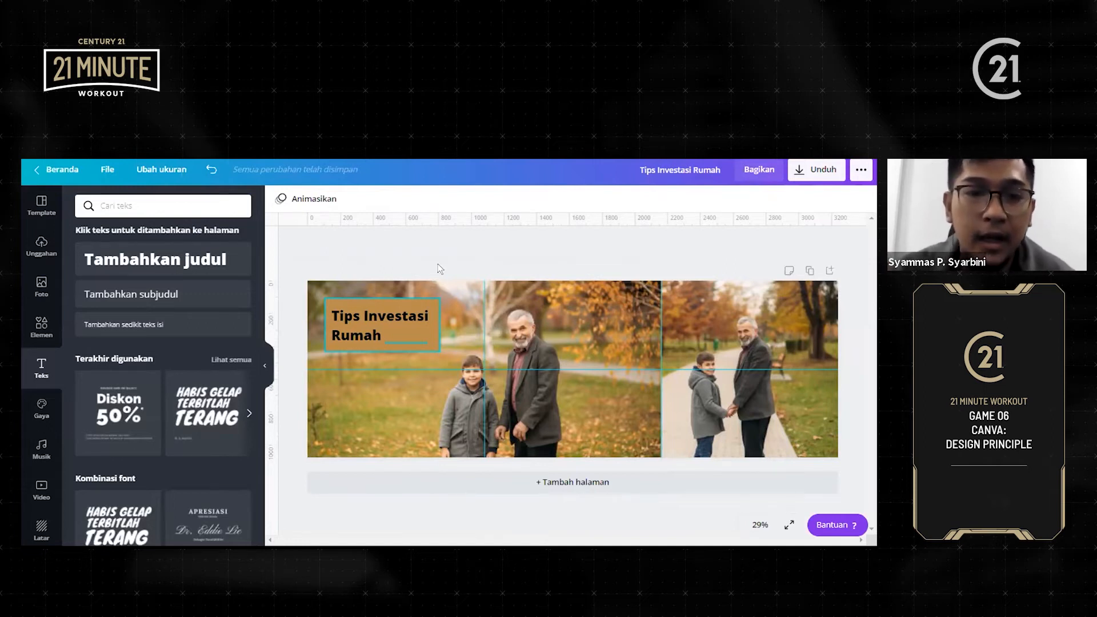
# Recolour the heading text dark charcoal using a colour from the photo palette
pyautogui.click(397, 324)
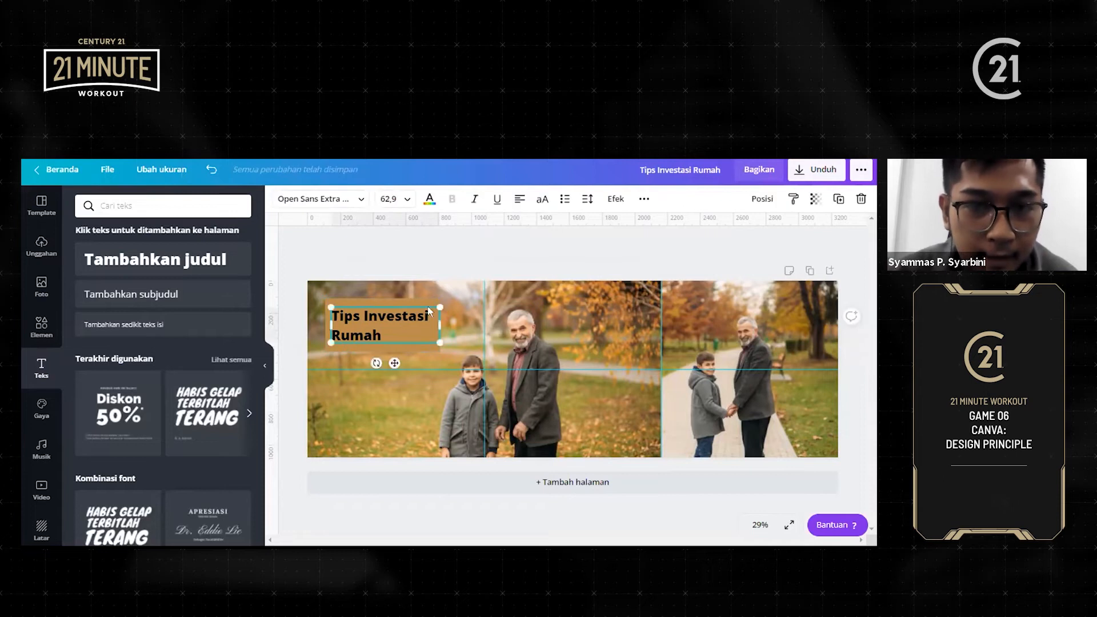
pyautogui.click(430, 199)
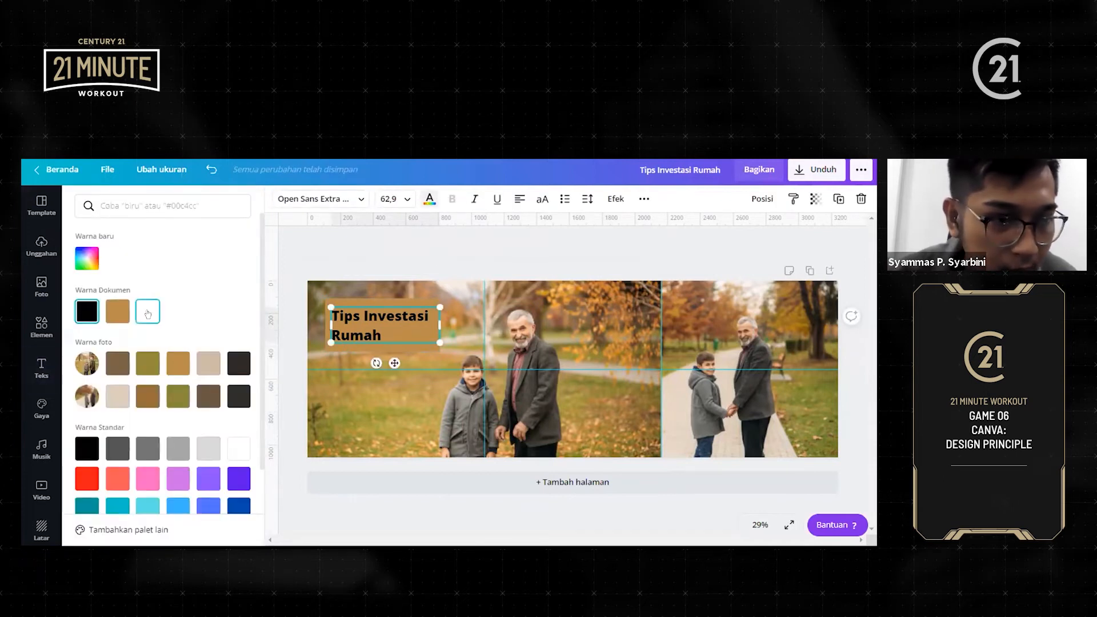
pyautogui.click(148, 312)
pyautogui.click(239, 367)
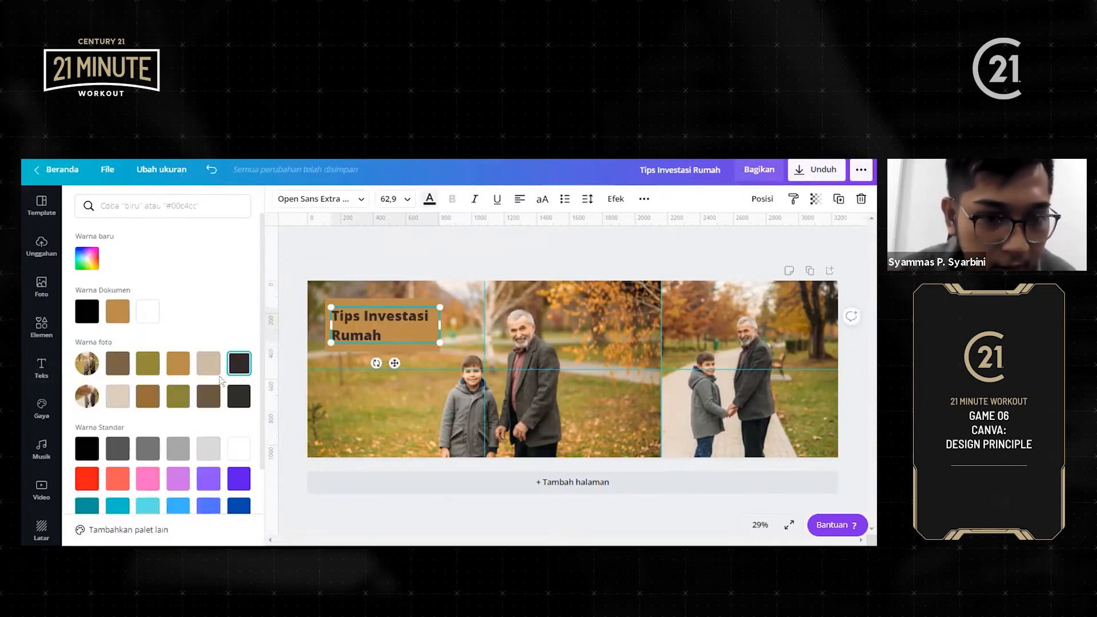
pyautogui.click(210, 396)
pyautogui.click(240, 394)
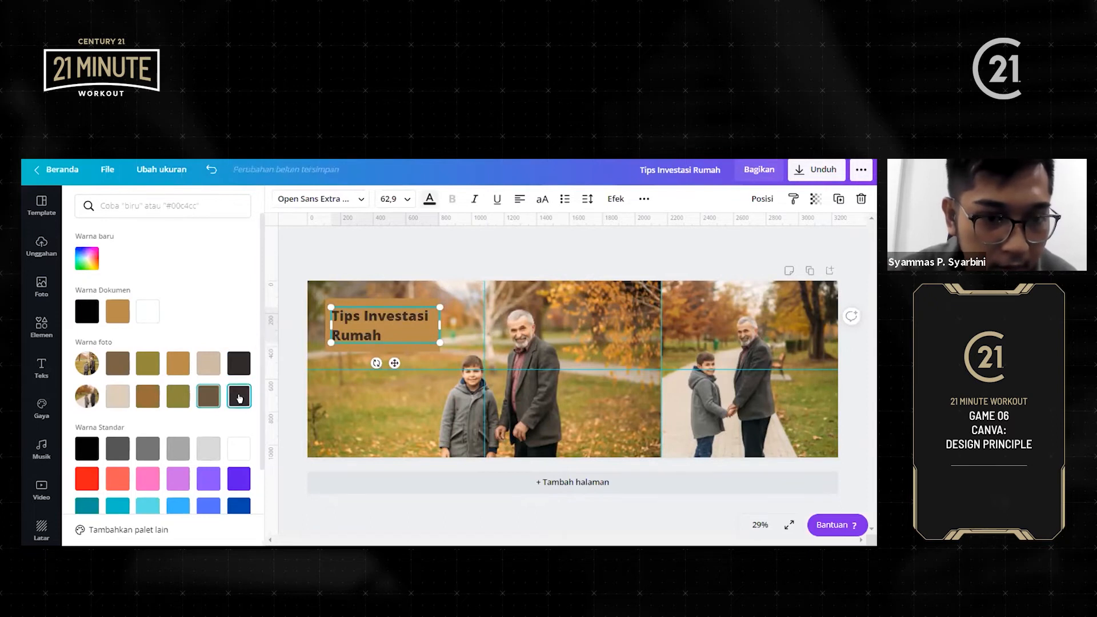
pyautogui.click(462, 263)
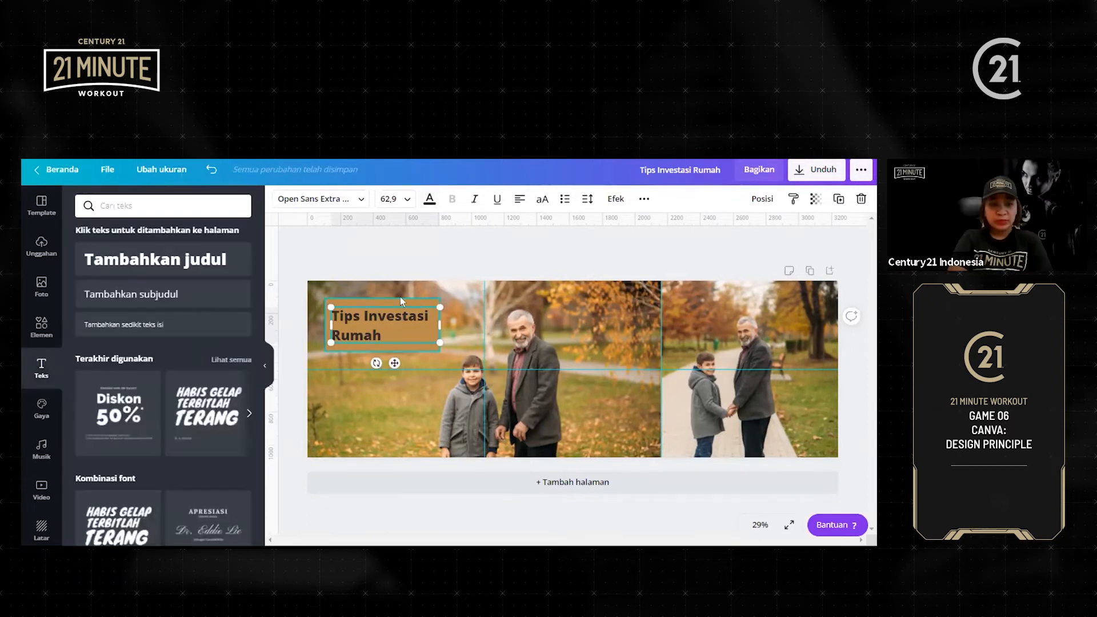
# Make the golden brown rectangle behind the heading partly transparent so the photo shows through
pyautogui.click(400, 298)
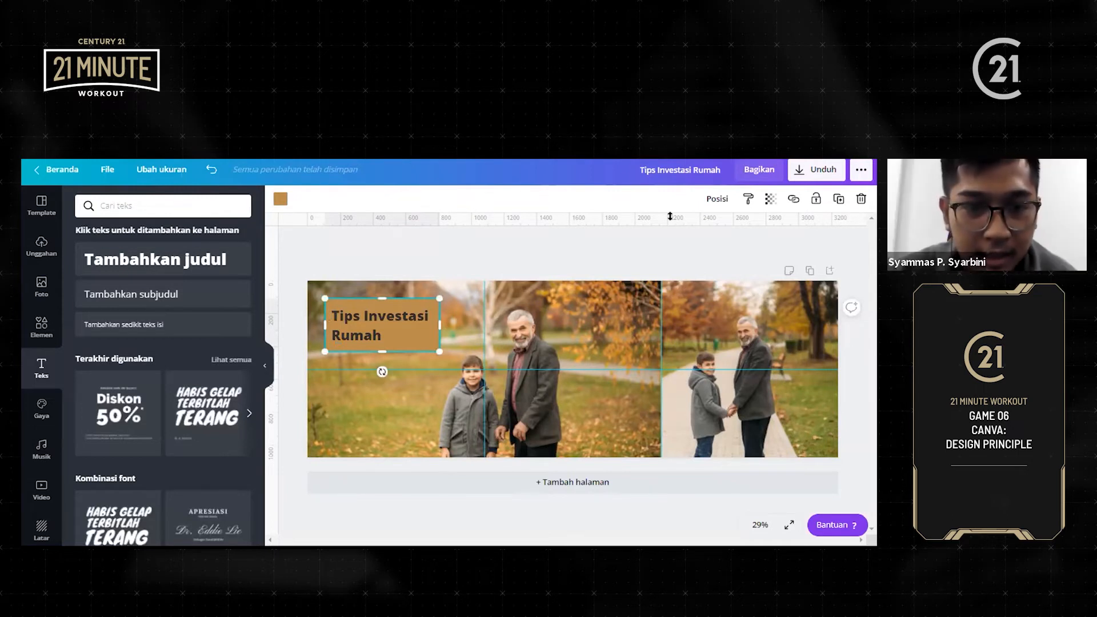
pyautogui.click(770, 198)
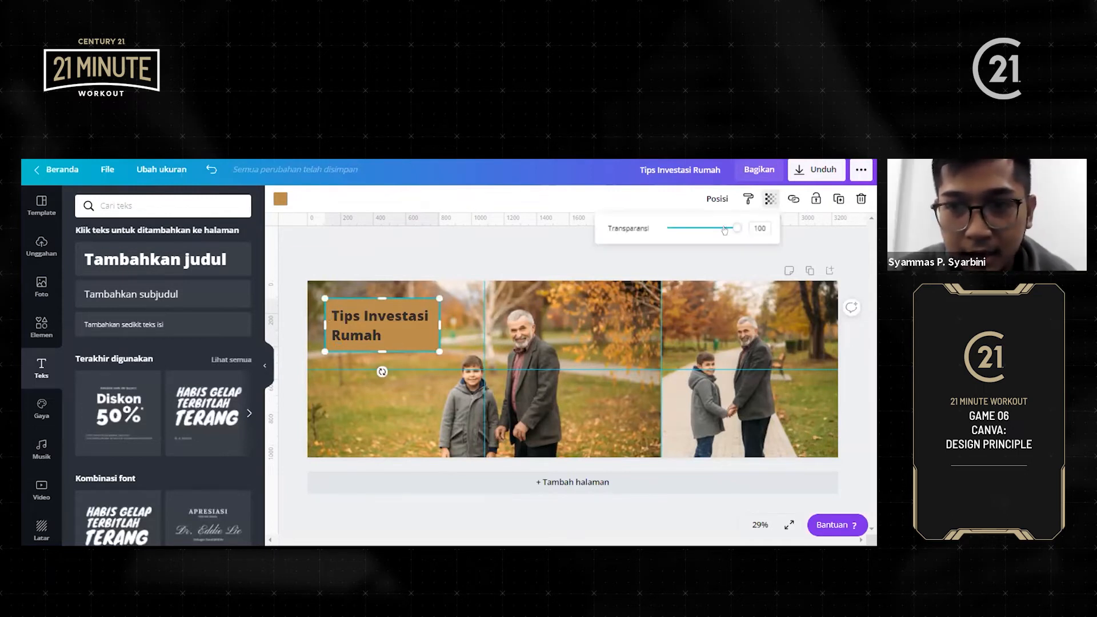
pyautogui.moveTo(737, 228)
pyautogui.mouseDown()
pyautogui.moveTo(705, 228)
pyautogui.moveTo(723, 229)
pyautogui.mouseUp()
pyautogui.click(631, 334)
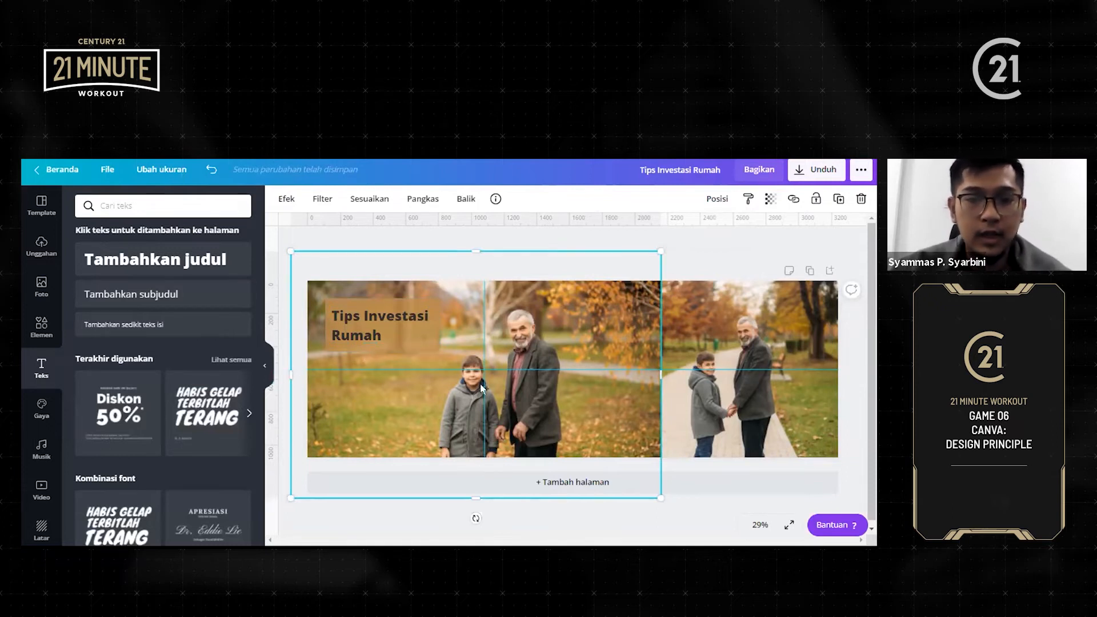
# Try a copy of the golden brown rectangle in the lower part of the second slide, and delete it
pyautogui.click(410, 345)
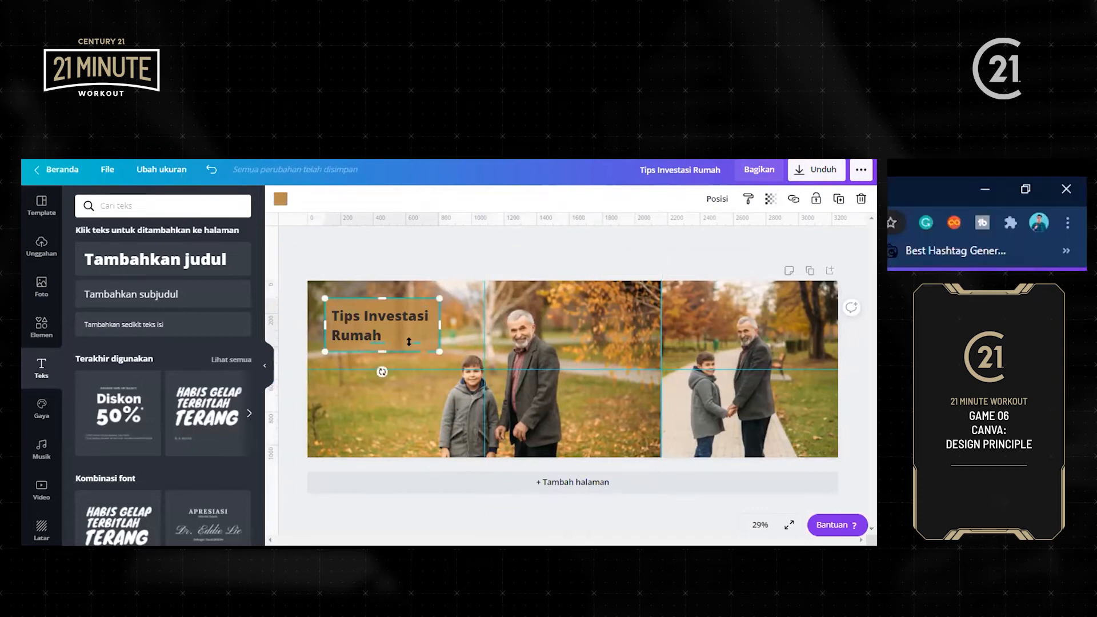
pyautogui.hotkey('ctrl', 'v')
pyautogui.moveTo(407, 333); pyautogui.dragTo(613, 418)
pyautogui.click(580, 345)
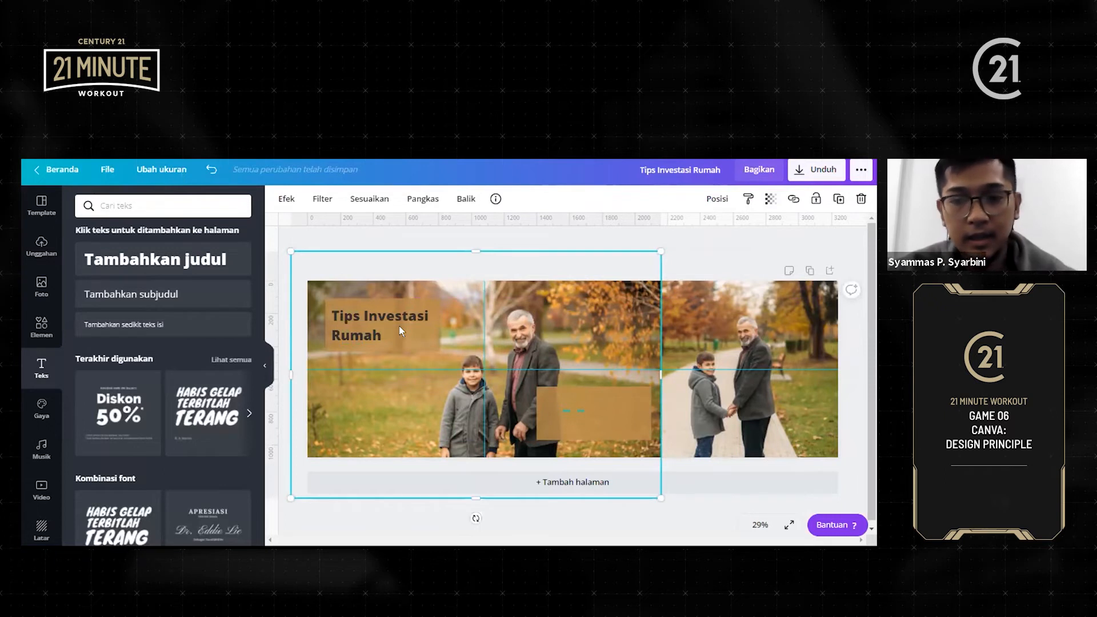
pyautogui.click(583, 417)
pyautogui.press('Delete')
# Add the purple fading square from the Gradien elements to the lower part of the second slide and enlarge it
pyautogui.click(41, 328)
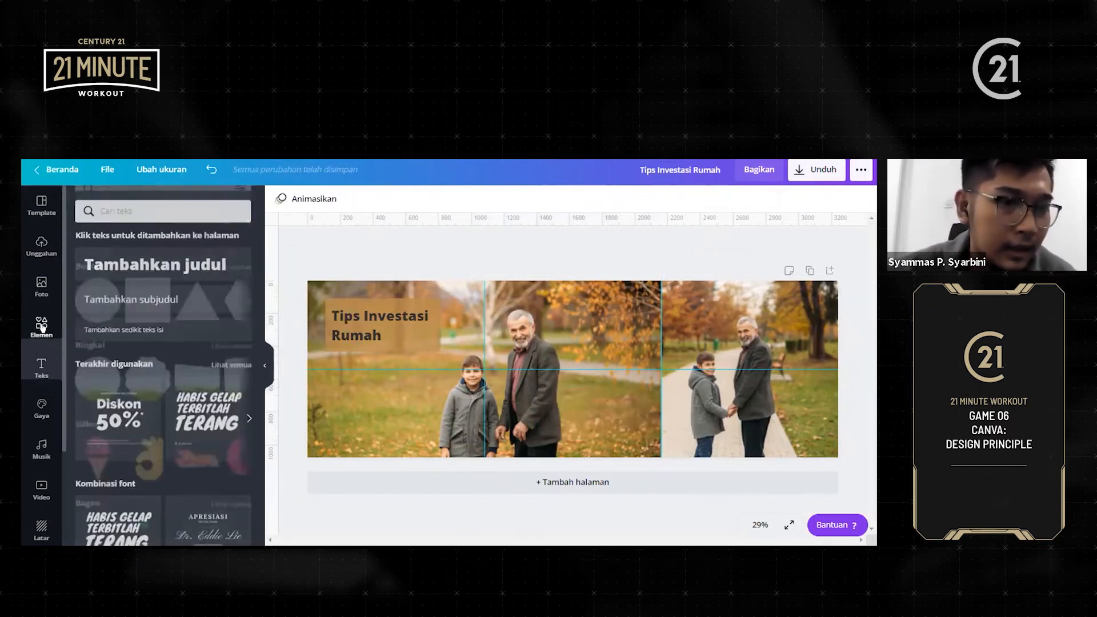
pyautogui.scroll(-5, 217, 390)
pyautogui.scroll(-2, 216, 389)
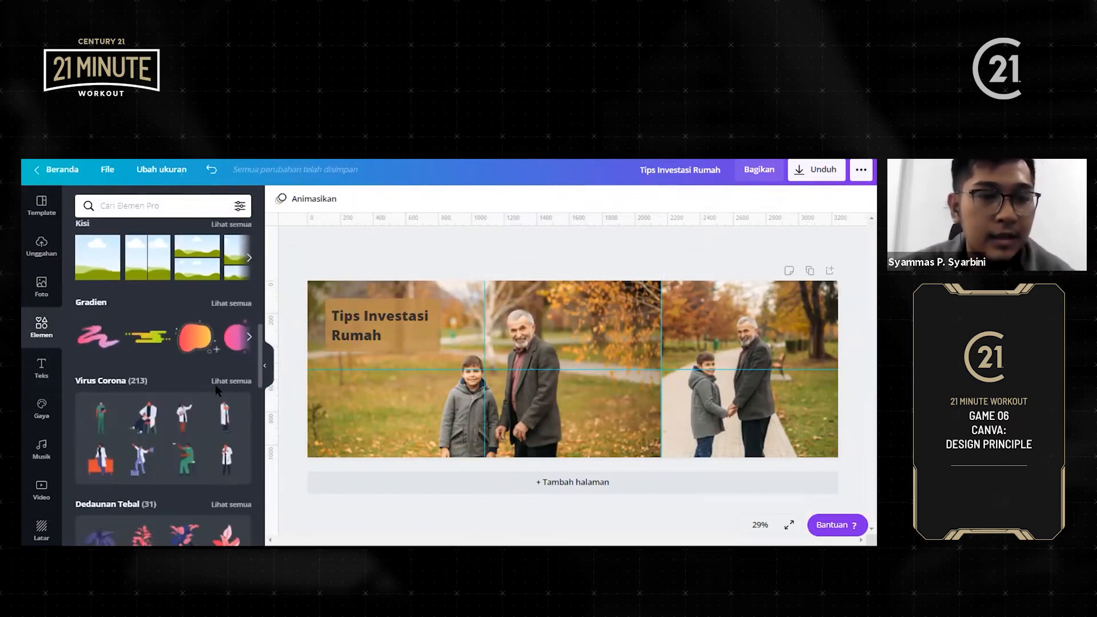
pyautogui.click(232, 301)
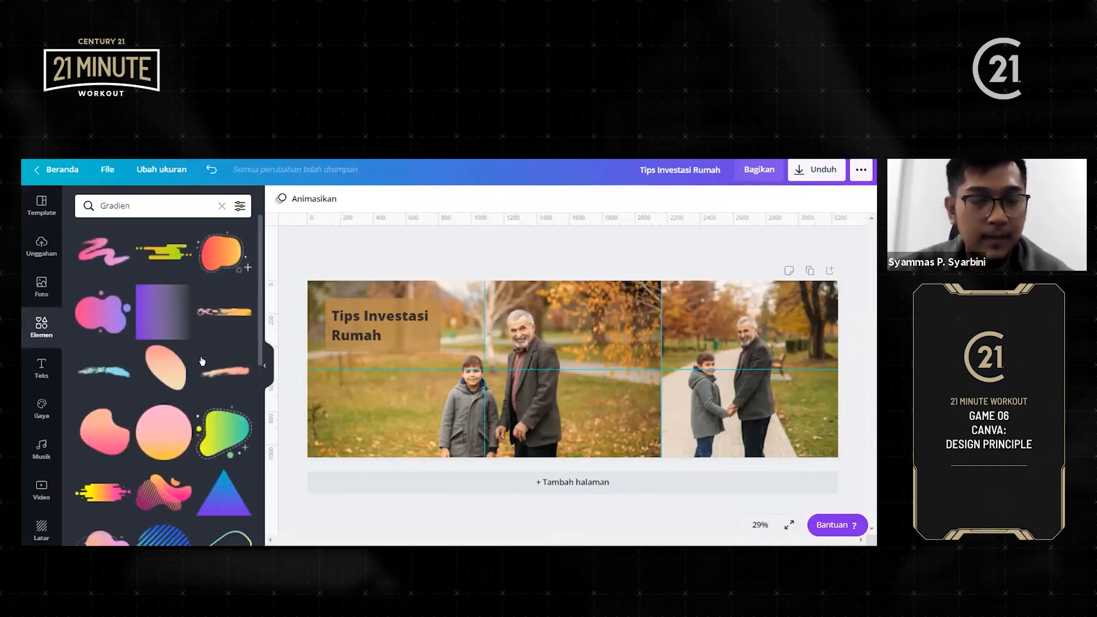
pyautogui.scroll(-2, 170, 414)
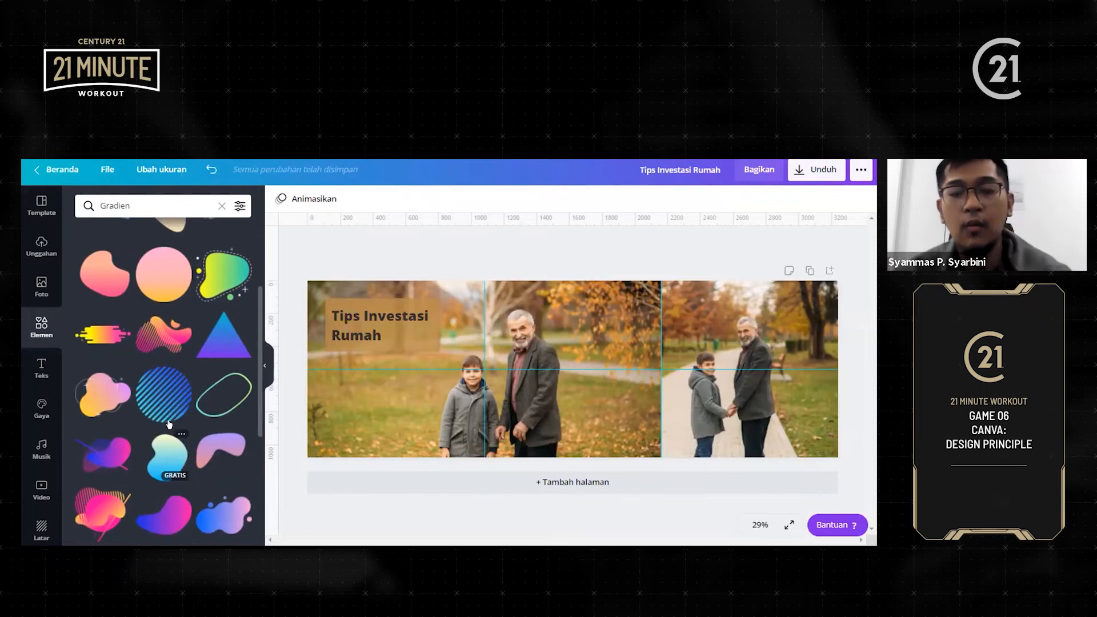
pyautogui.scroll(3, 169, 424)
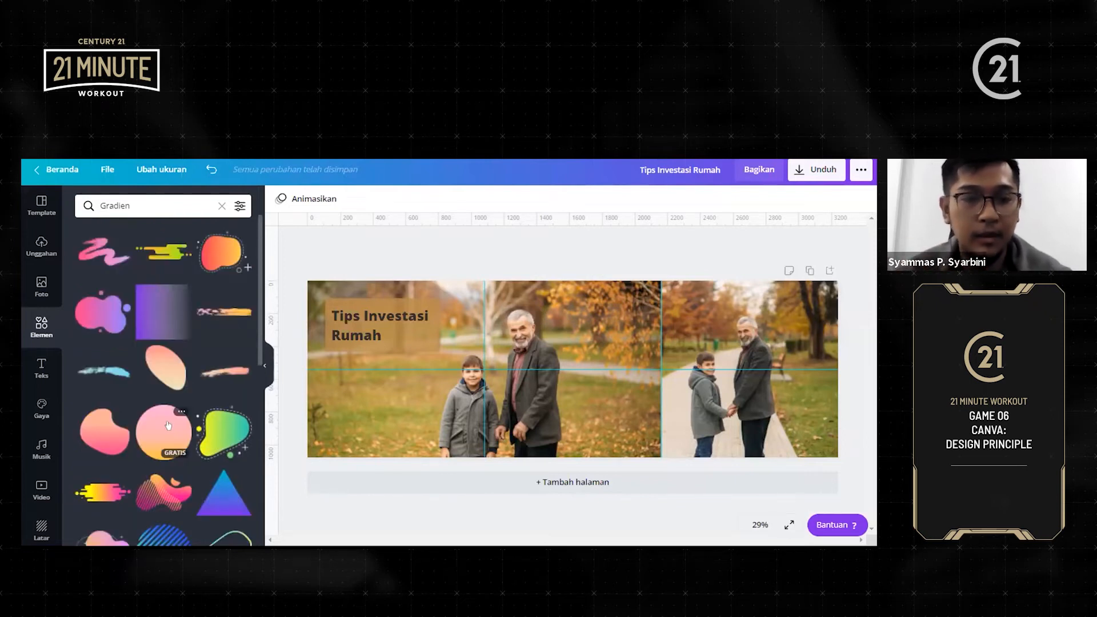
pyautogui.click(159, 305)
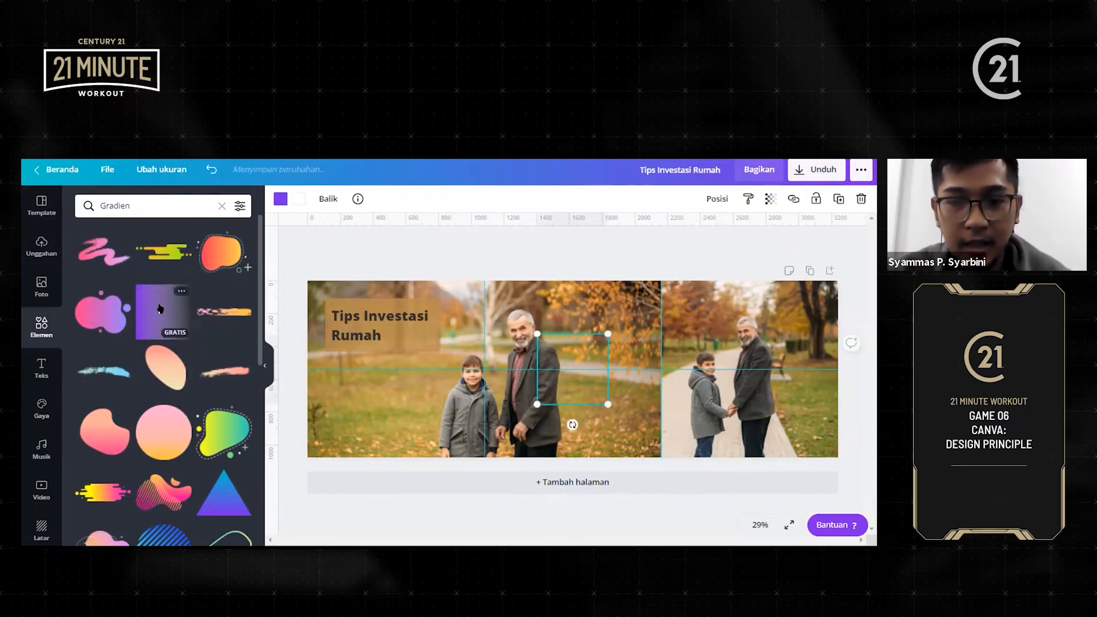
pyautogui.moveTo(537, 397); pyautogui.dragTo(568, 413)
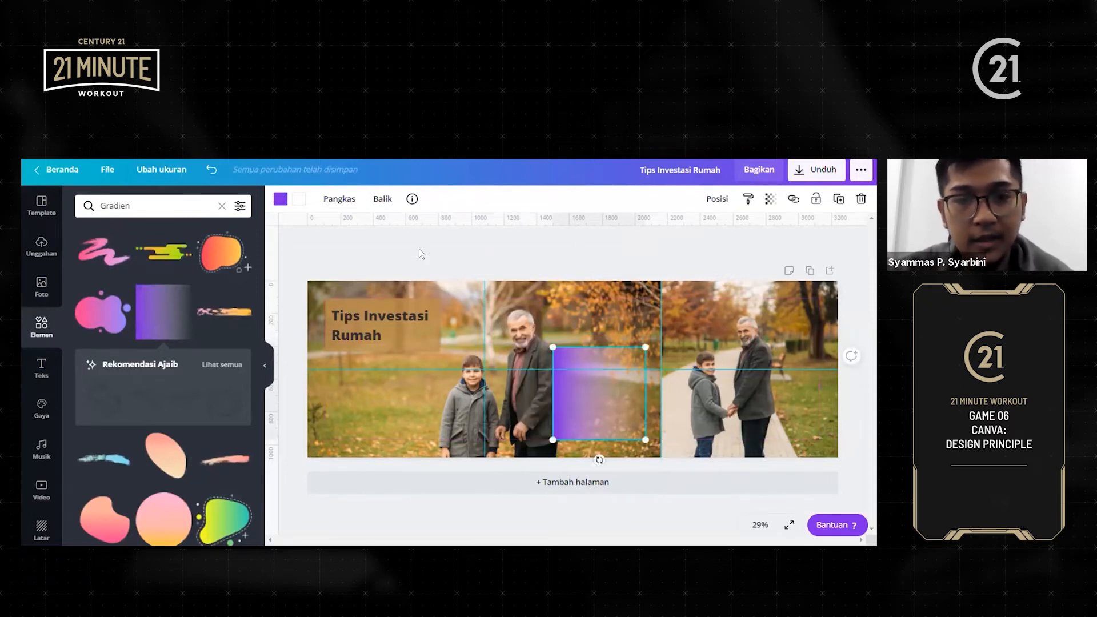
# Recolour the gradient square olive using a photo palette colour and shrink it beside the man
pyautogui.click(280, 198)
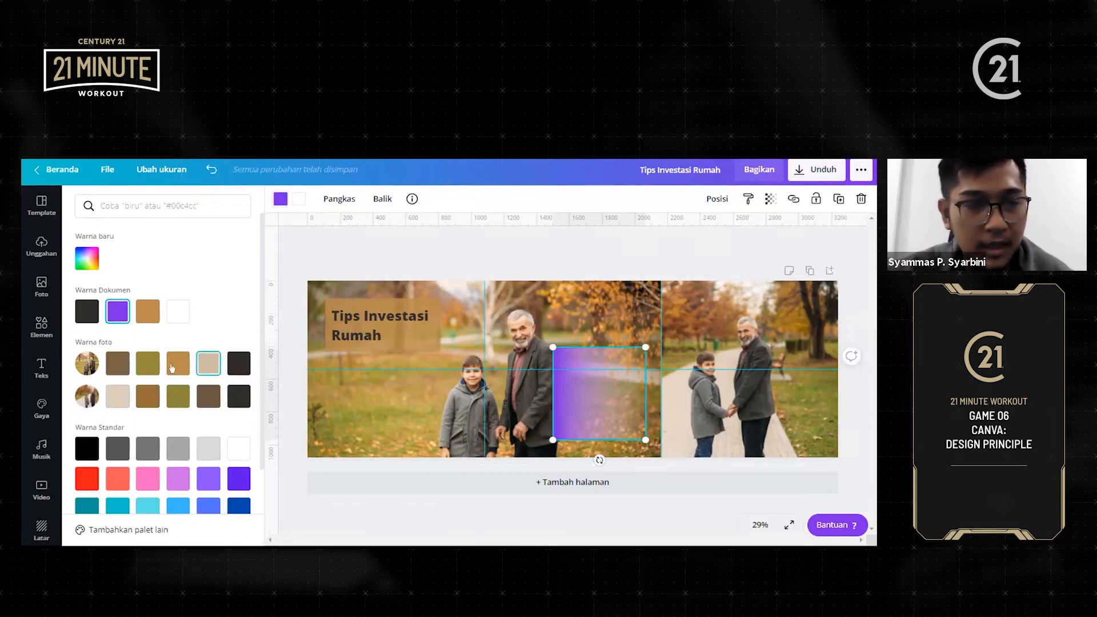
pyautogui.click(147, 365)
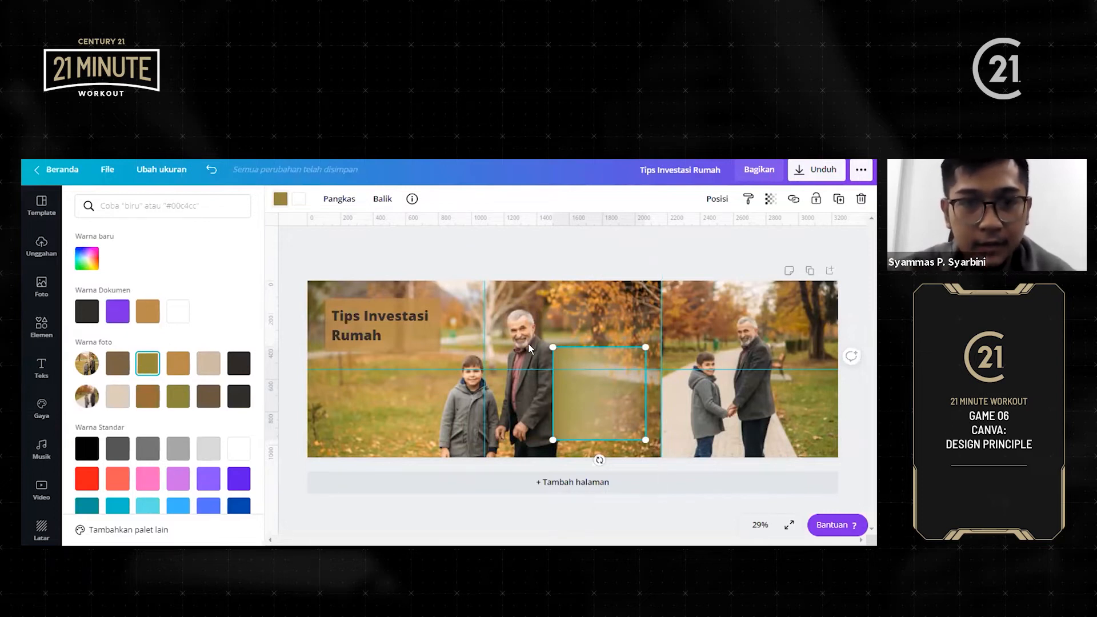
pyautogui.moveTo(631, 348); pyautogui.dragTo(600, 408)
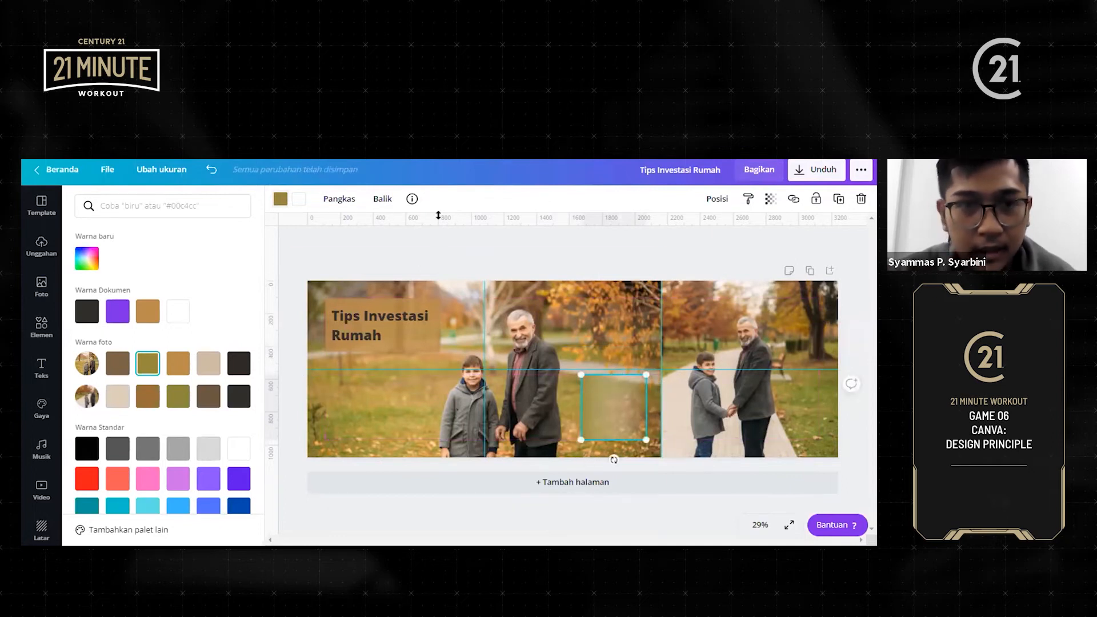
# Flip the gradient square and resize it to about 460 px wide in the lower part of the second slide
pyautogui.click(383, 199)
pyautogui.click(619, 406)
pyautogui.moveTo(620, 406); pyautogui.dragTo(620, 406)
pyautogui.moveTo(582, 375); pyautogui.dragTo(559, 361)
pyautogui.click(577, 303)
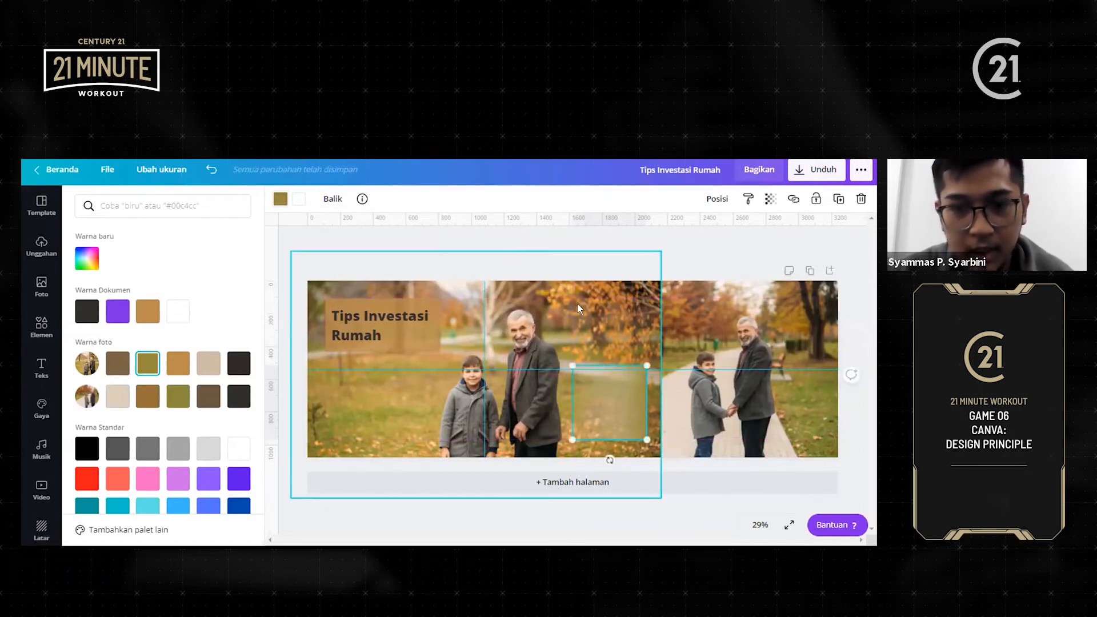
# Copy the "Tips Investasi Rumah" heading onto the second slide's gradient square and change its text to "BenefitInvestasi Rumah diMasa Tua"
pyautogui.click(399, 324)
pyautogui.moveTo(382, 324); pyautogui.dragTo(578, 390)
pyautogui.doubleClick(581, 381)
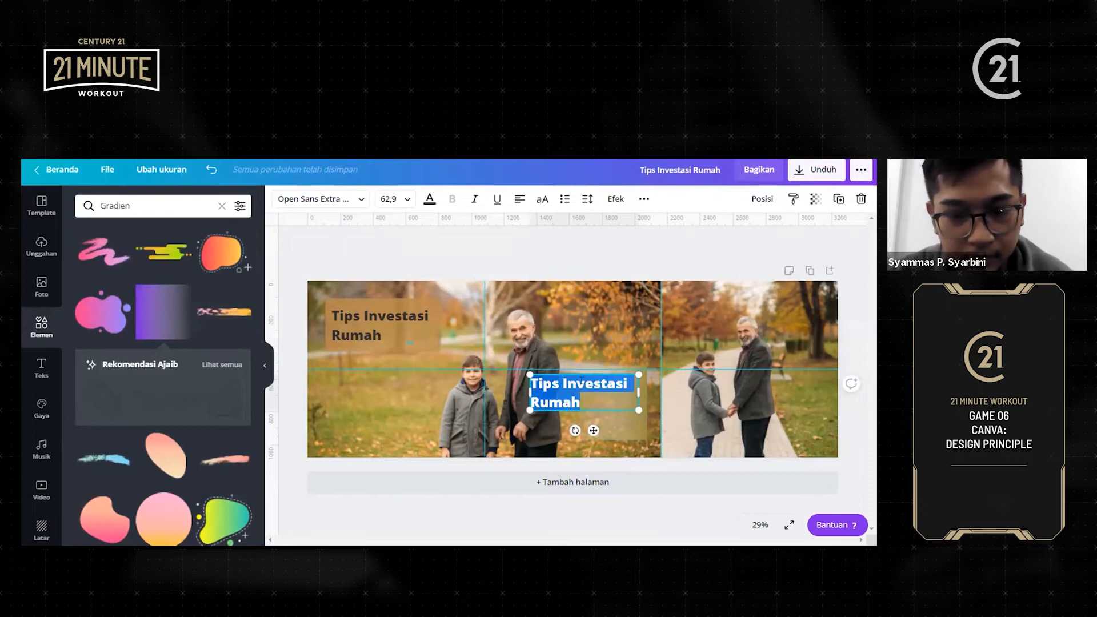
pyautogui.press('BackSpace')
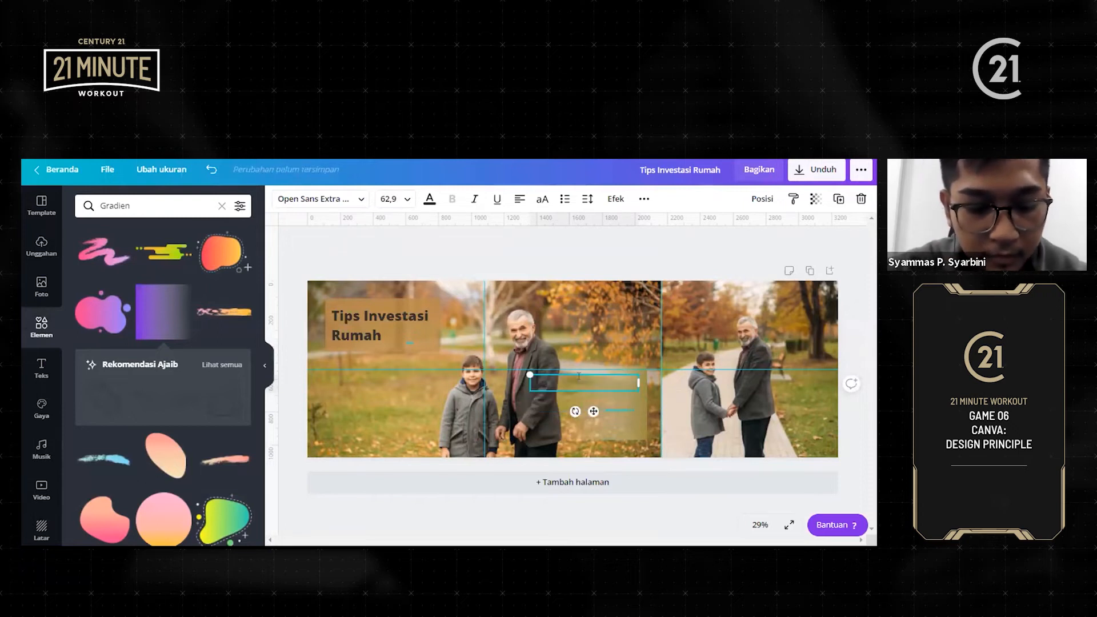
pyautogui.write('BenefitInves')
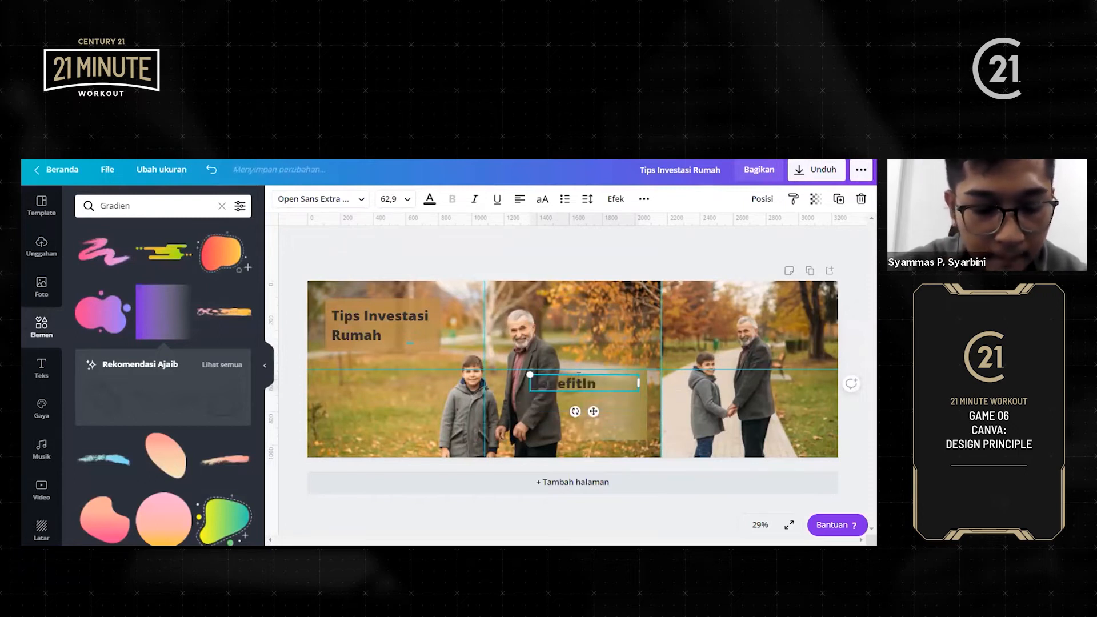
pyautogui.write('ta')
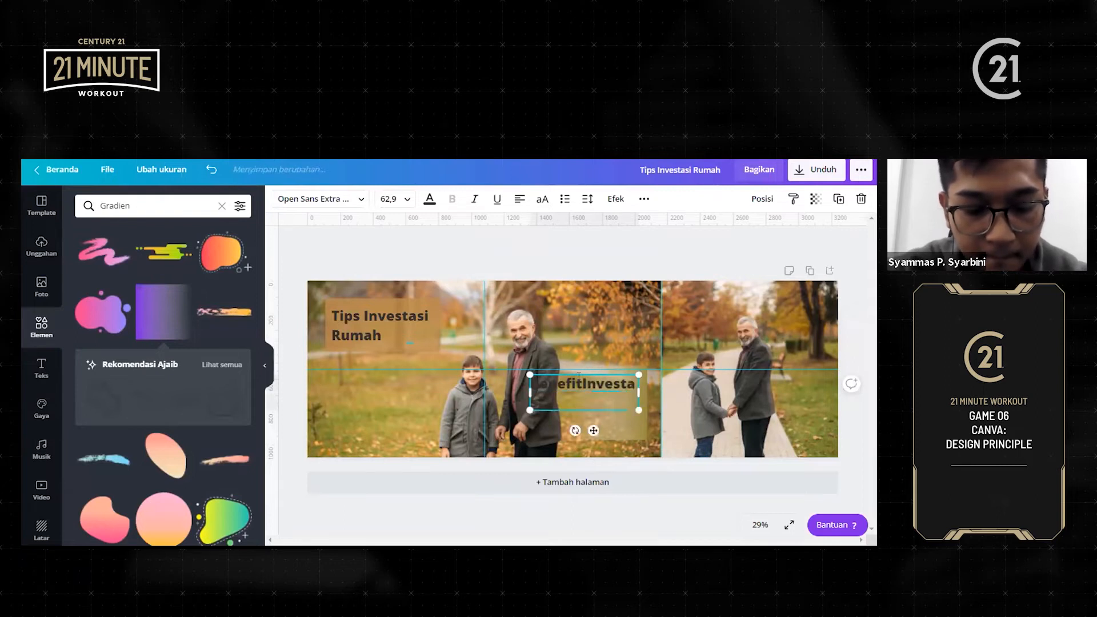
pyautogui.write(' Rumah diMasa T')
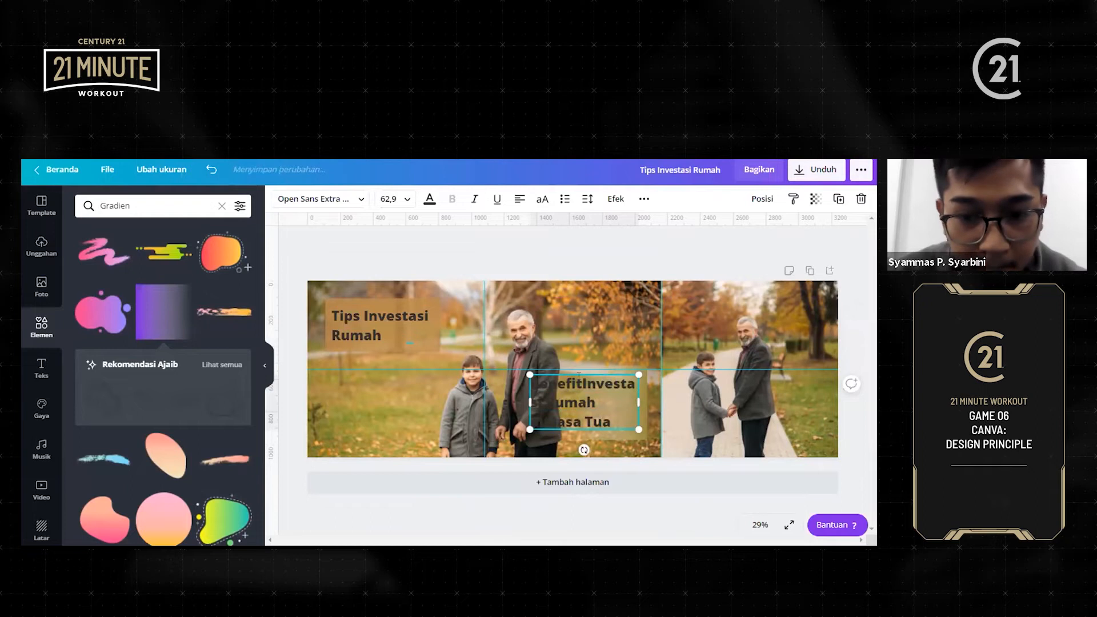
# Right-align the second slide's heading and shrink it to font size 52
pyautogui.click(520, 199)
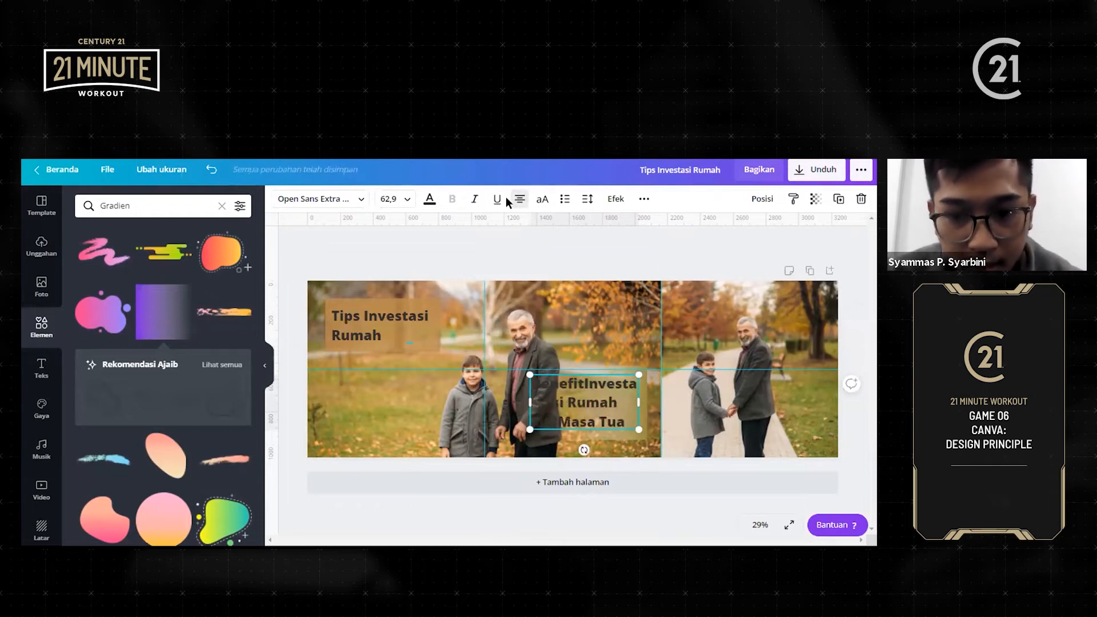
pyautogui.click(520, 199)
pyautogui.click(716, 328)
pyautogui.click(599, 387)
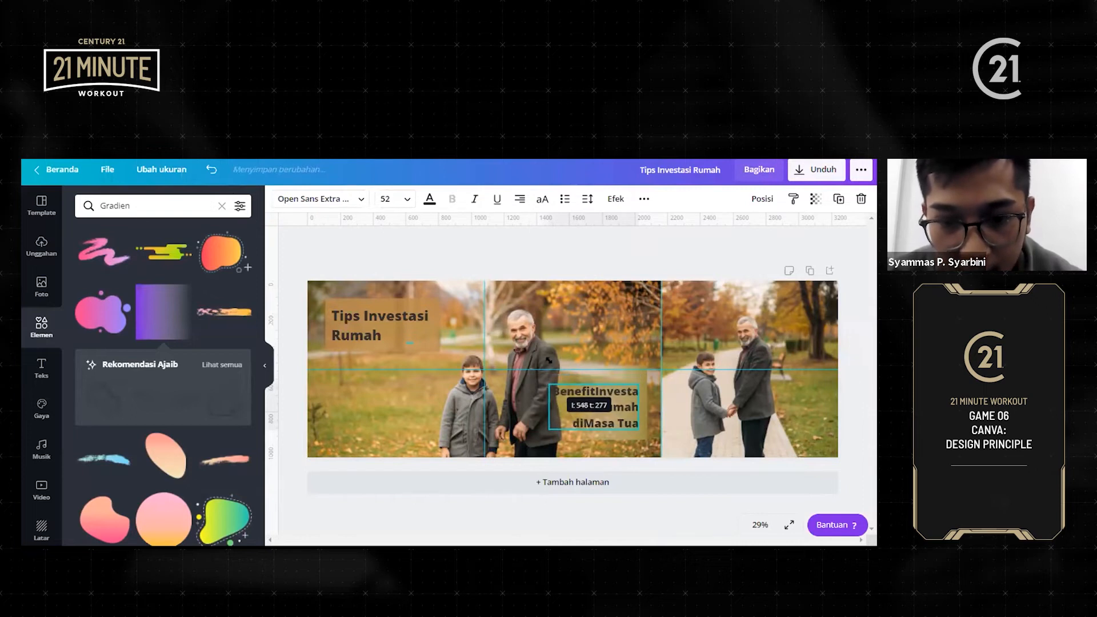
# Adjust the gradient square slightly behind the second slide's heading and narrow the heading's text box to fit over it
pyautogui.click(572, 334)
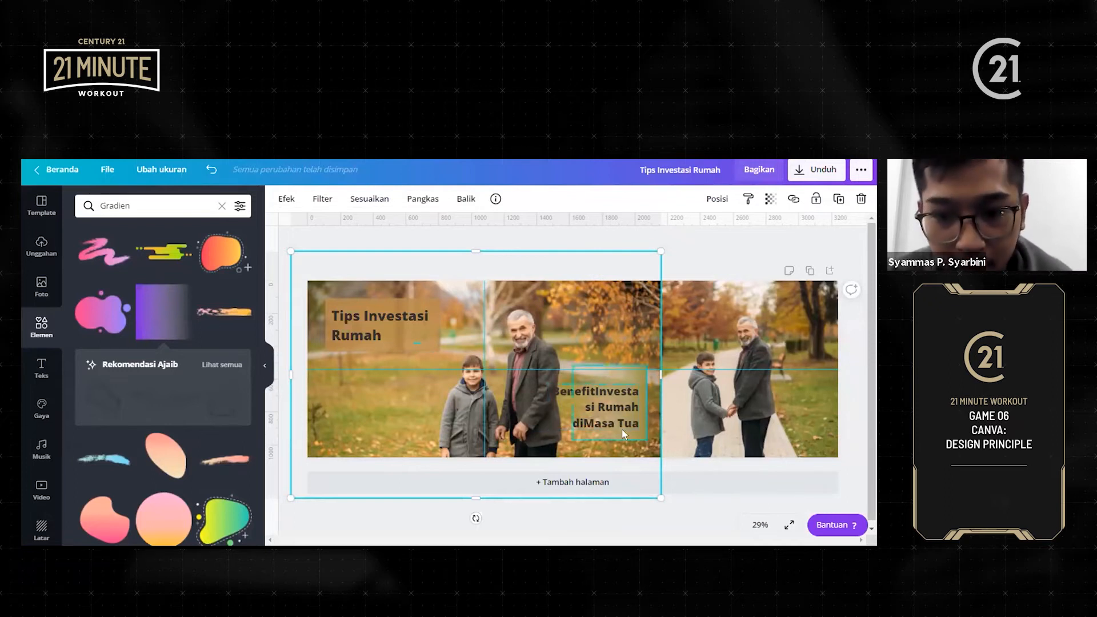
pyautogui.click(639, 369)
pyautogui.moveTo(640, 366); pyautogui.dragTo(637, 371)
pyautogui.click(688, 424)
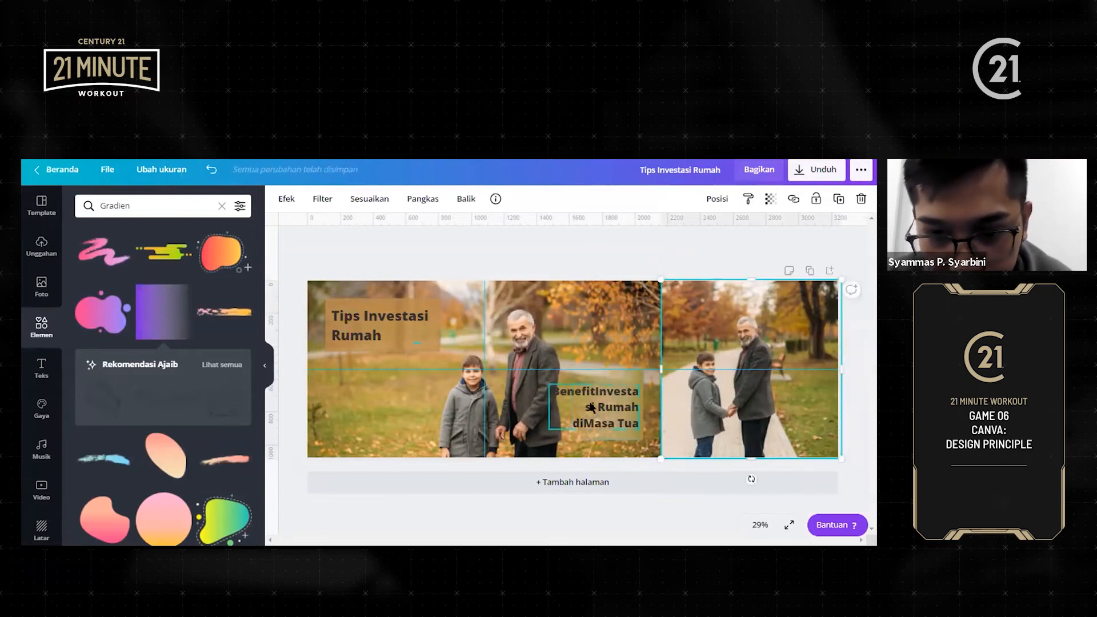
pyautogui.click(549, 404)
pyautogui.moveTo(557, 402); pyautogui.dragTo(564, 401)
pyautogui.click(622, 327)
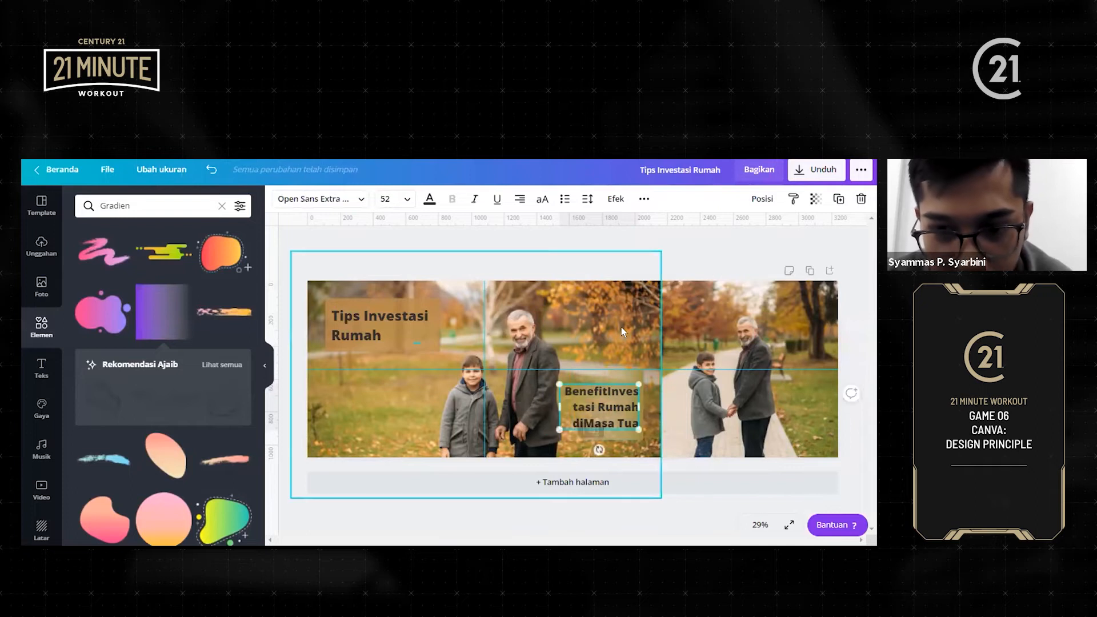
# Add an olive circle from the basic shapes, about 330 px wide, in the third slide's upper right corner
pyautogui.click(693, 324)
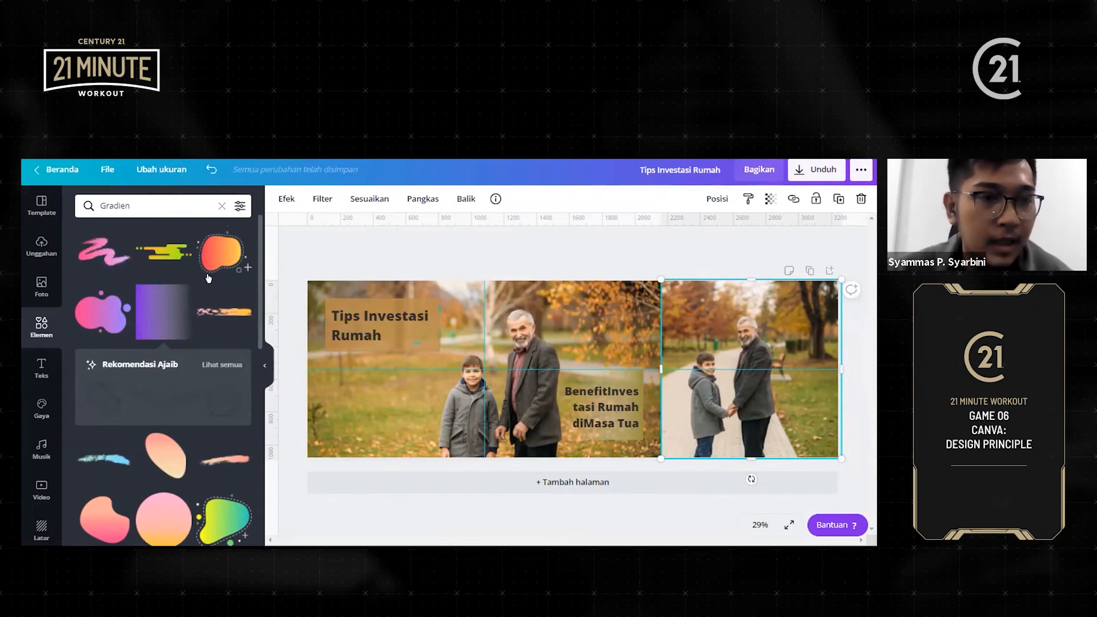
pyautogui.click(219, 205)
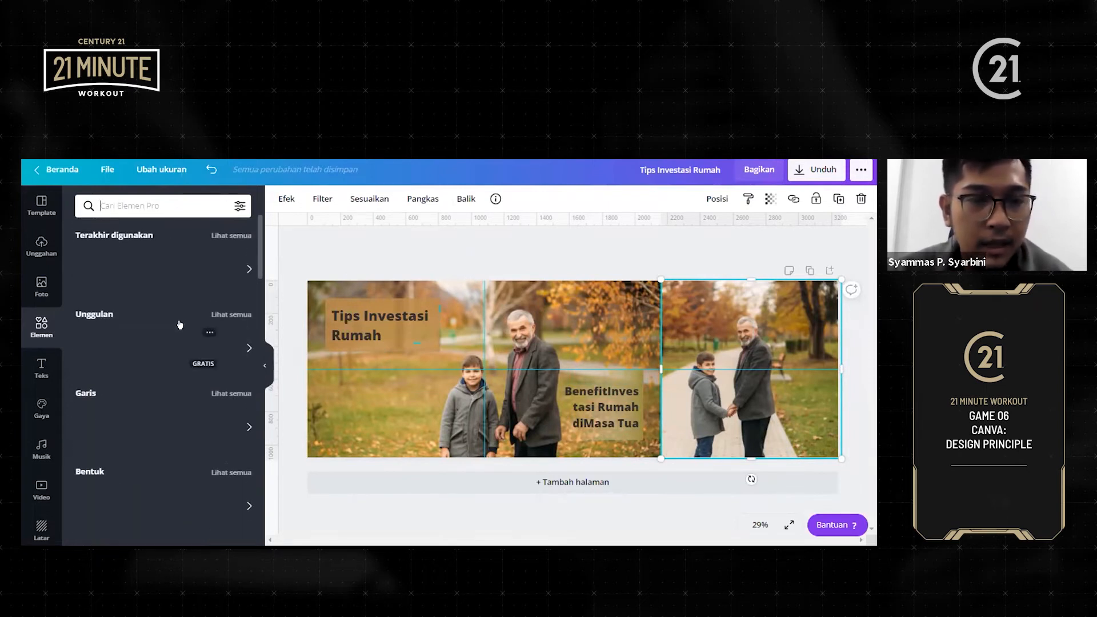
pyautogui.scroll(-3, 172, 343)
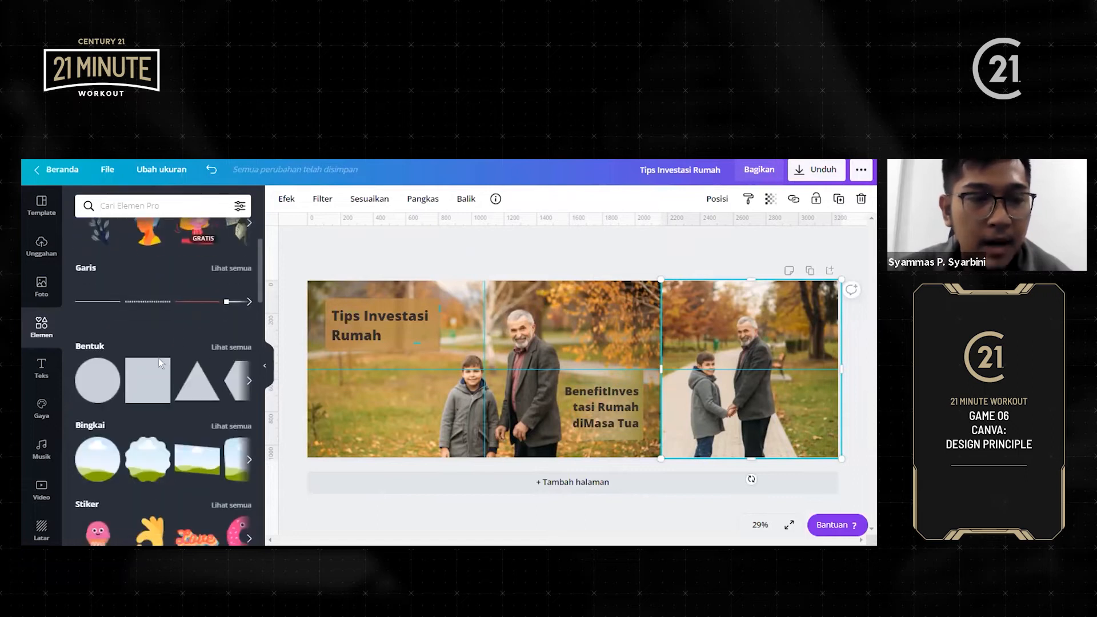
pyautogui.click(92, 379)
pyautogui.moveTo(618, 337); pyautogui.dragTo(780, 326)
pyautogui.moveTo(701, 399); pyautogui.dragTo(799, 319)
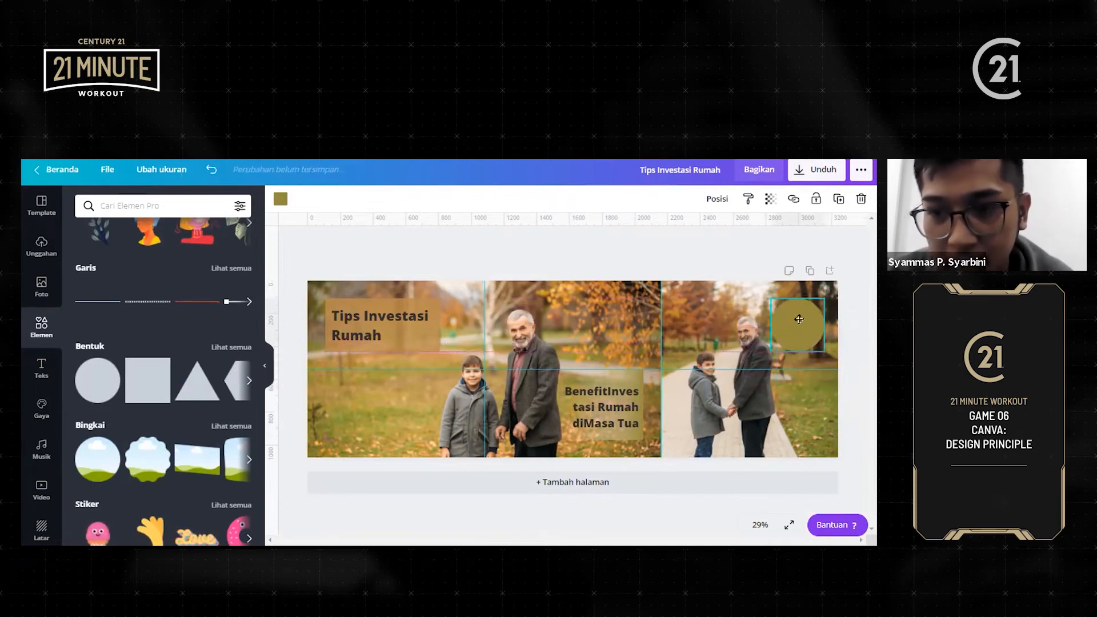
pyautogui.click(680, 254)
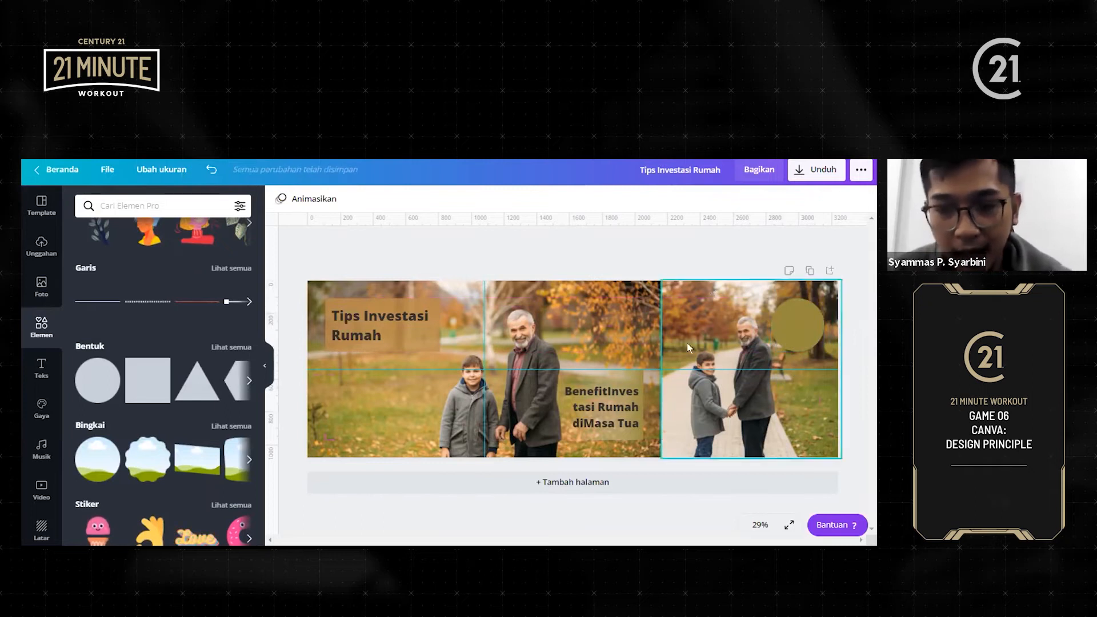
# Copy the second slide's heading onto the third slide and replace its text with "Contact Us!"
pyautogui.click(605, 407)
pyautogui.moveTo(658, 374); pyautogui.dragTo(726, 359)
pyautogui.doubleClick(730, 360)
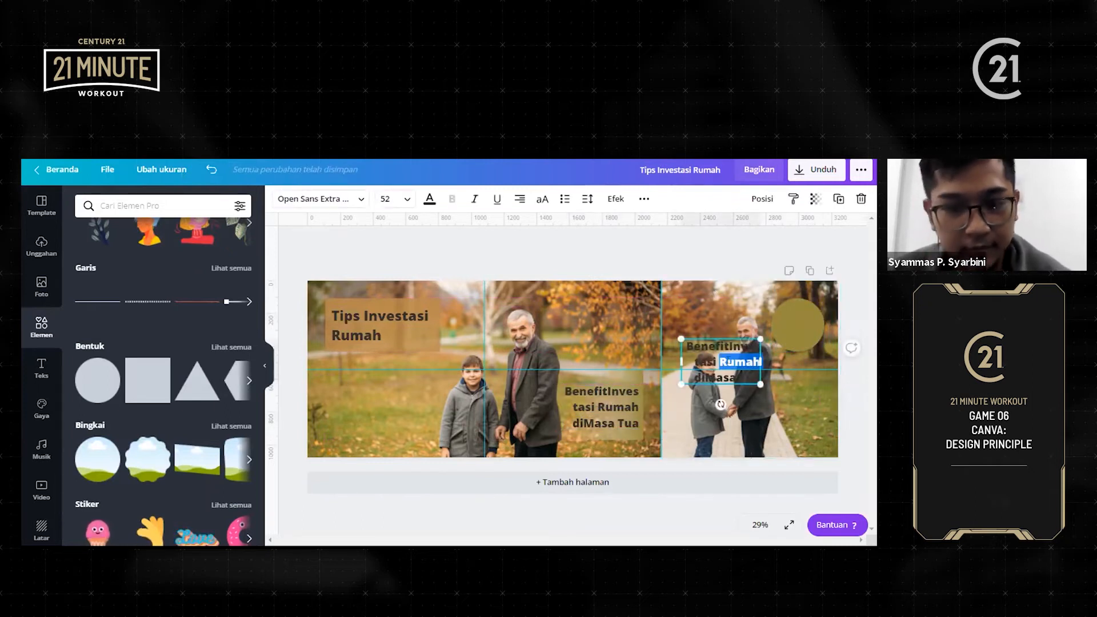
pyautogui.hotkey('ctrl', 'a')
pyautogui.press('BackSpace')
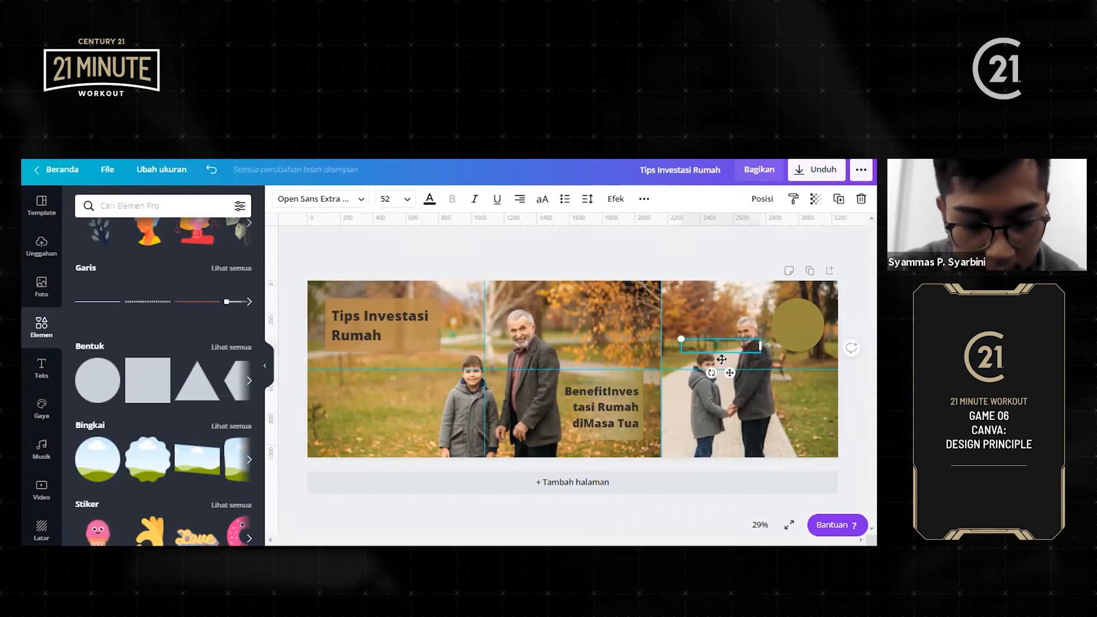
pyautogui.write('Contact')
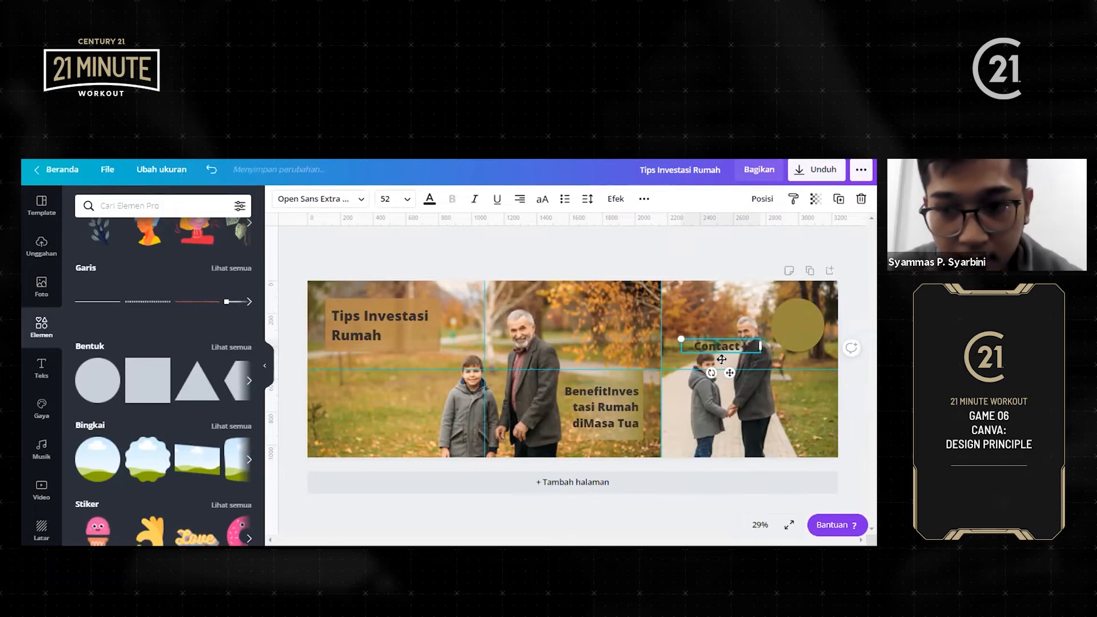
# Fit the "Contact Us!" text inside the olive circle, centre-aligned at font size 43.8
pyautogui.moveTo(682, 345); pyautogui.dragTo(834, 333)
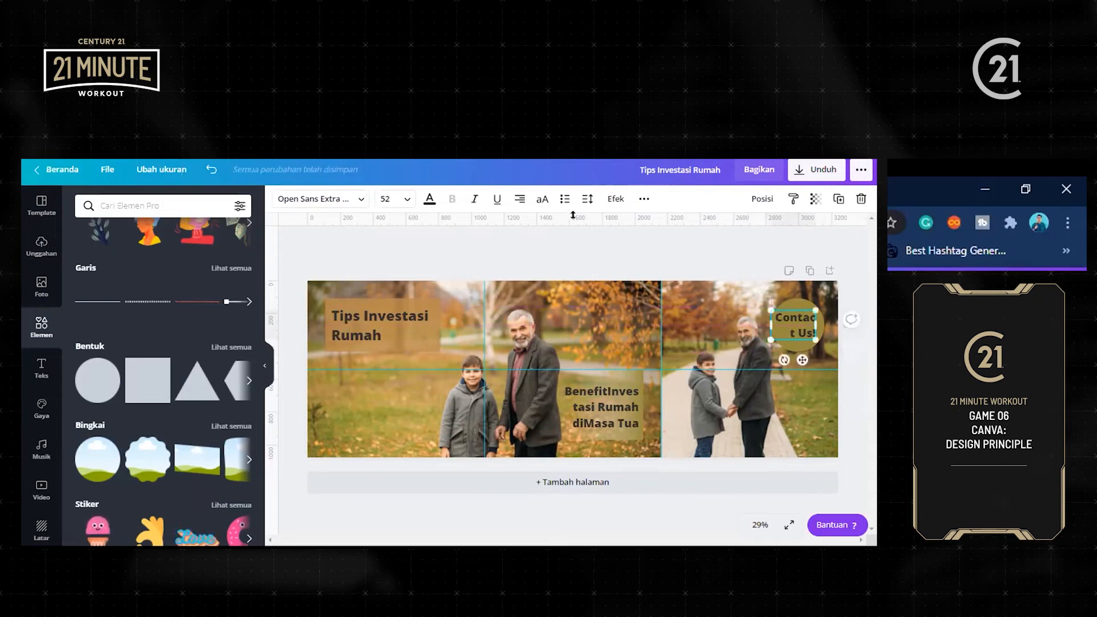
pyautogui.click(520, 200)
pyautogui.click(521, 200)
pyautogui.click(521, 200)
pyautogui.moveTo(816, 324); pyautogui.dragTo(810, 309)
pyautogui.moveTo(792, 359); pyautogui.dragTo(795, 357)
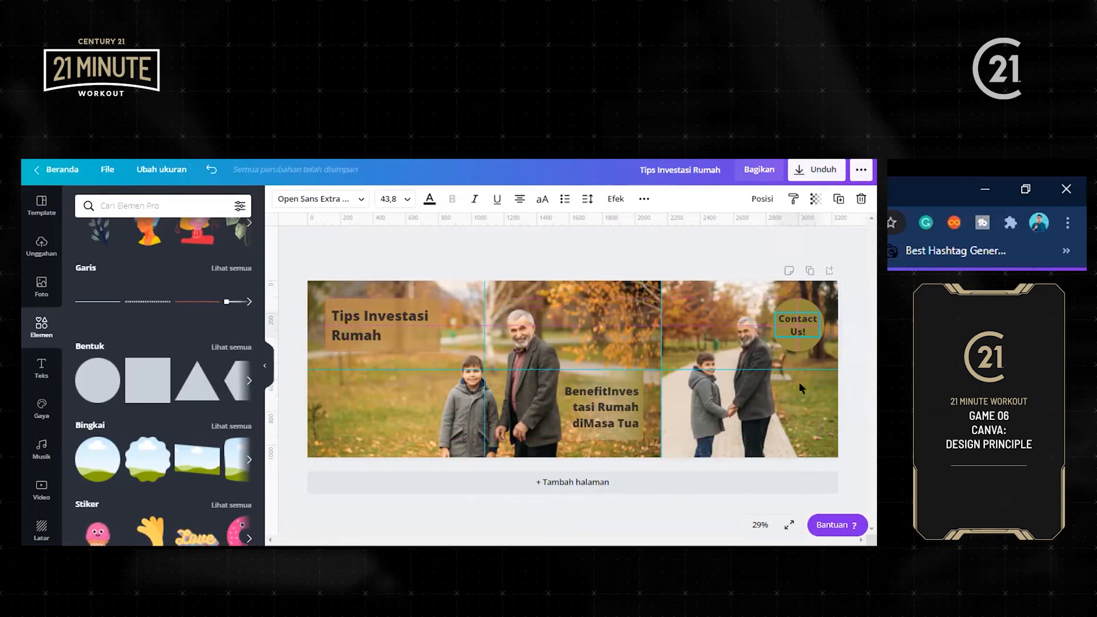
pyautogui.click(799, 382)
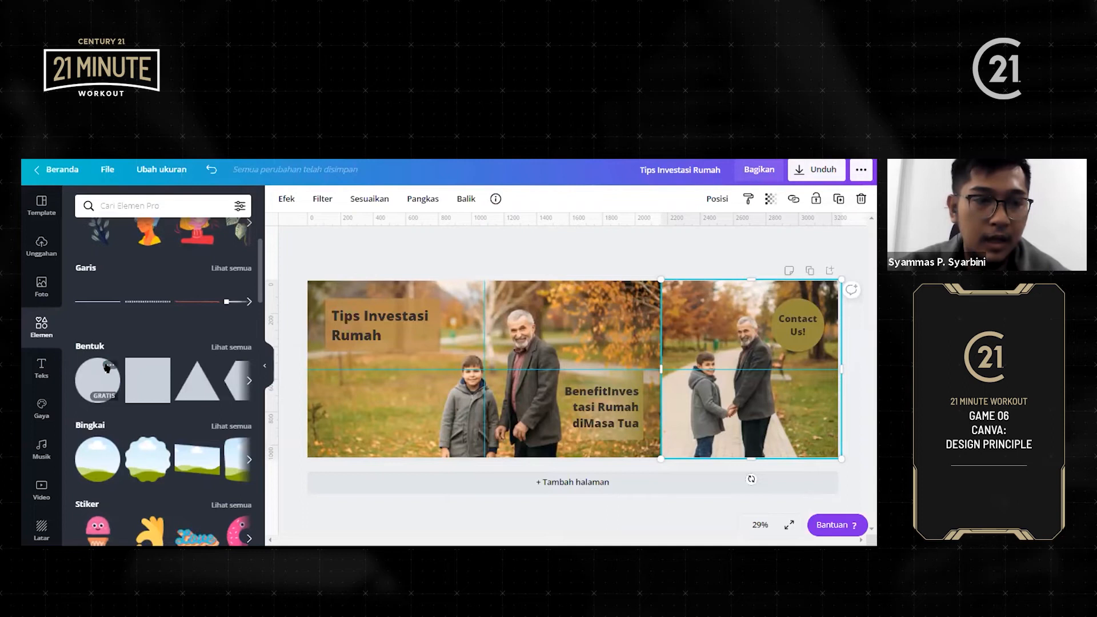
# Add a second olive circle over the canvas's upper edge where slides two and three meet, enlarged to about 620 px
pyautogui.click(99, 380)
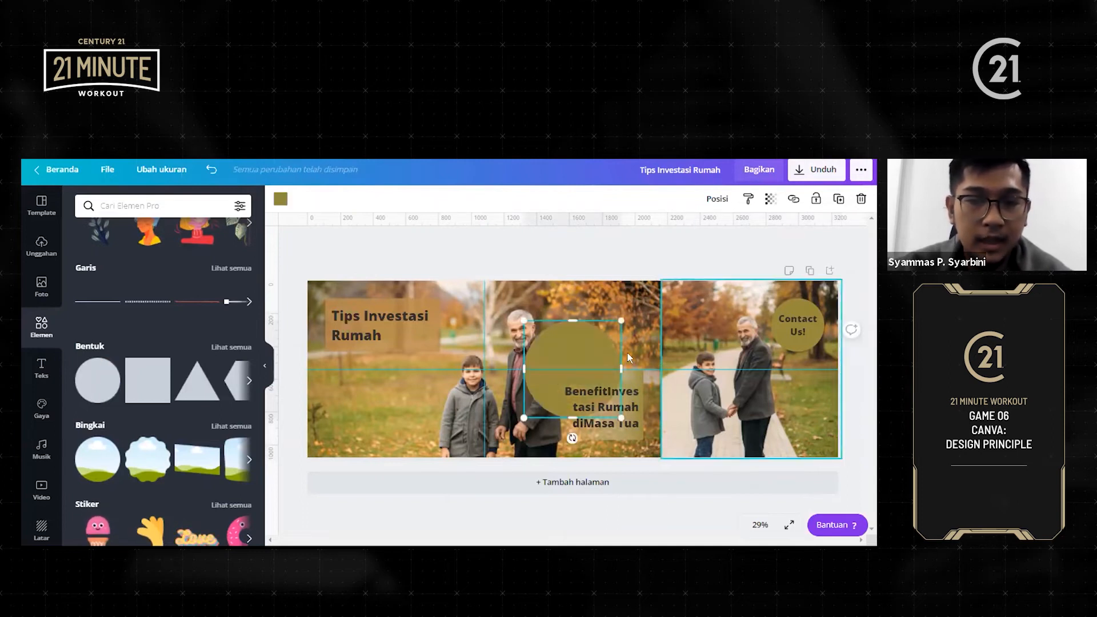
pyautogui.moveTo(659, 270); pyautogui.dragTo(665, 239)
pyautogui.click(418, 278)
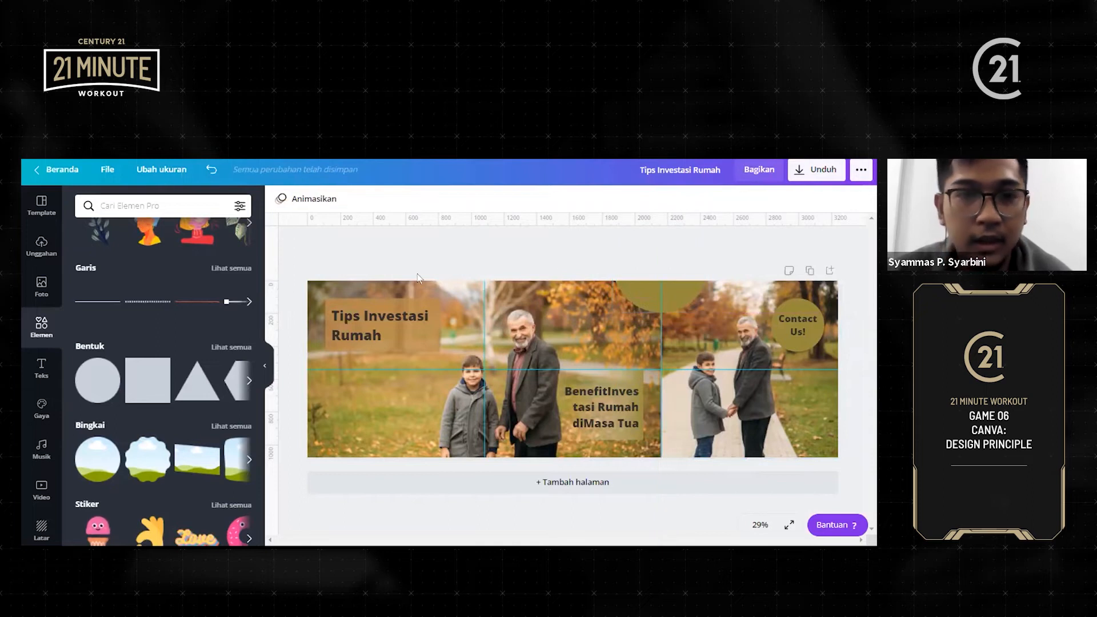
pyautogui.click(640, 298)
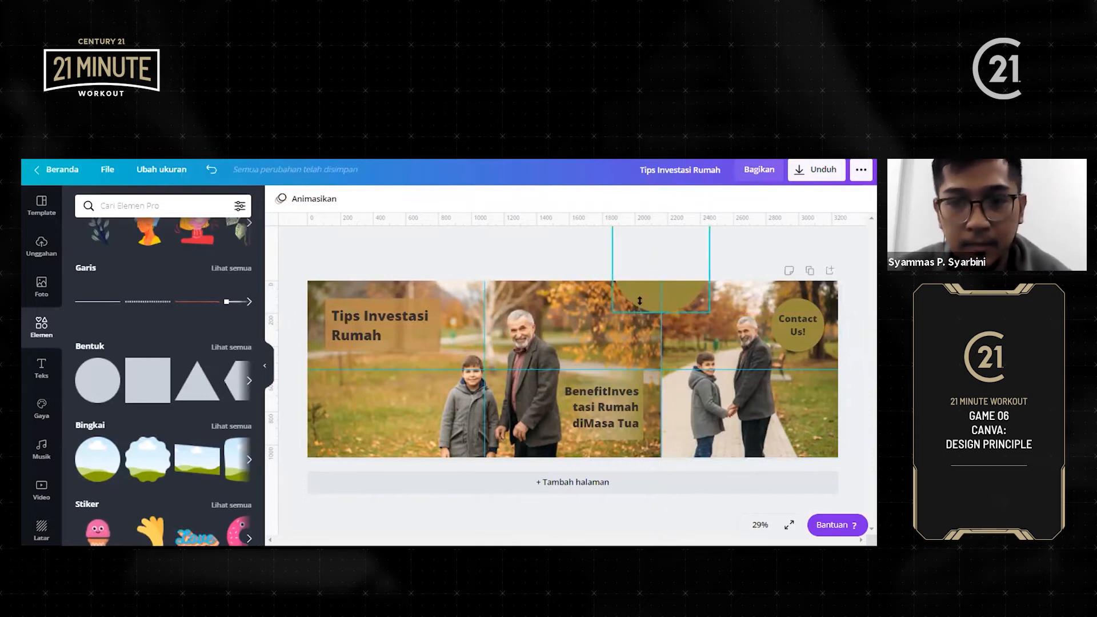
pyautogui.moveTo(611, 311); pyautogui.dragTo(601, 310)
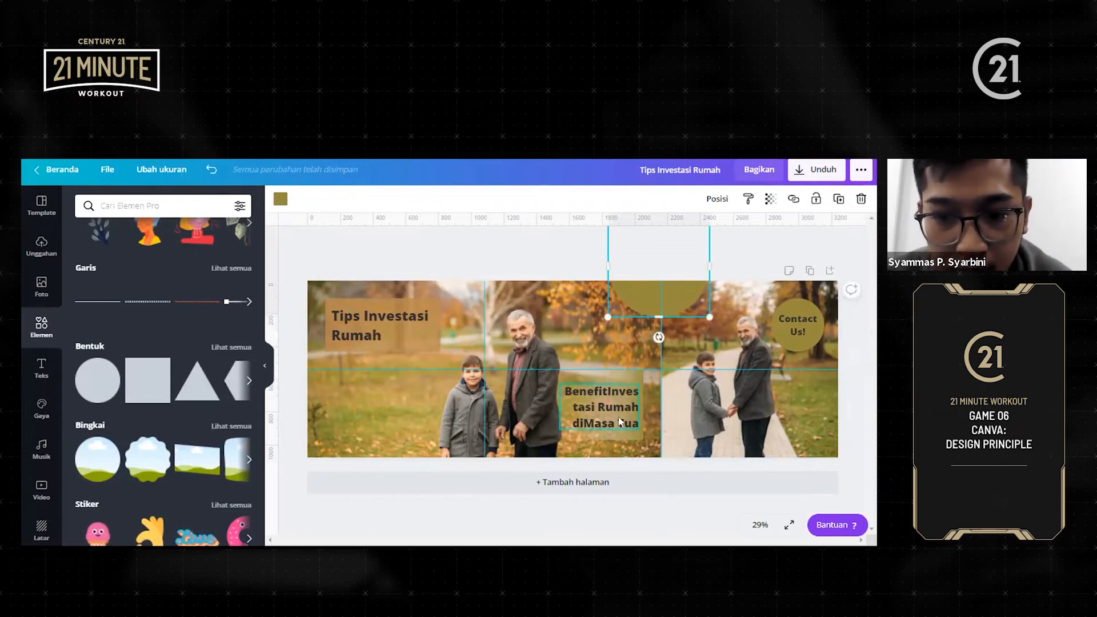
# Duplicate the second slide's heading, change the copy's text to "Swipe!" and move it onto the large olive circle
pyautogui.click(620, 422)
pyautogui.hotkey('ctrl', 'v')
pyautogui.moveTo(620, 422); pyautogui.dragTo(619, 323)
pyautogui.doubleClick(619, 323)
pyautogui.hotkey('ctrl', 'a')
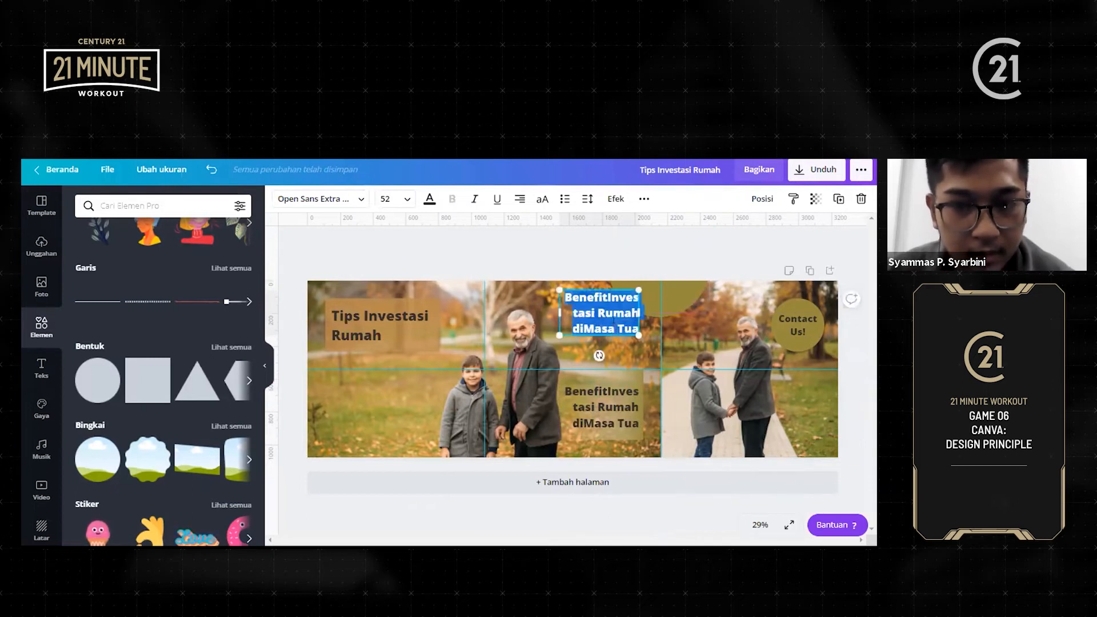
pyautogui.write('Swip')
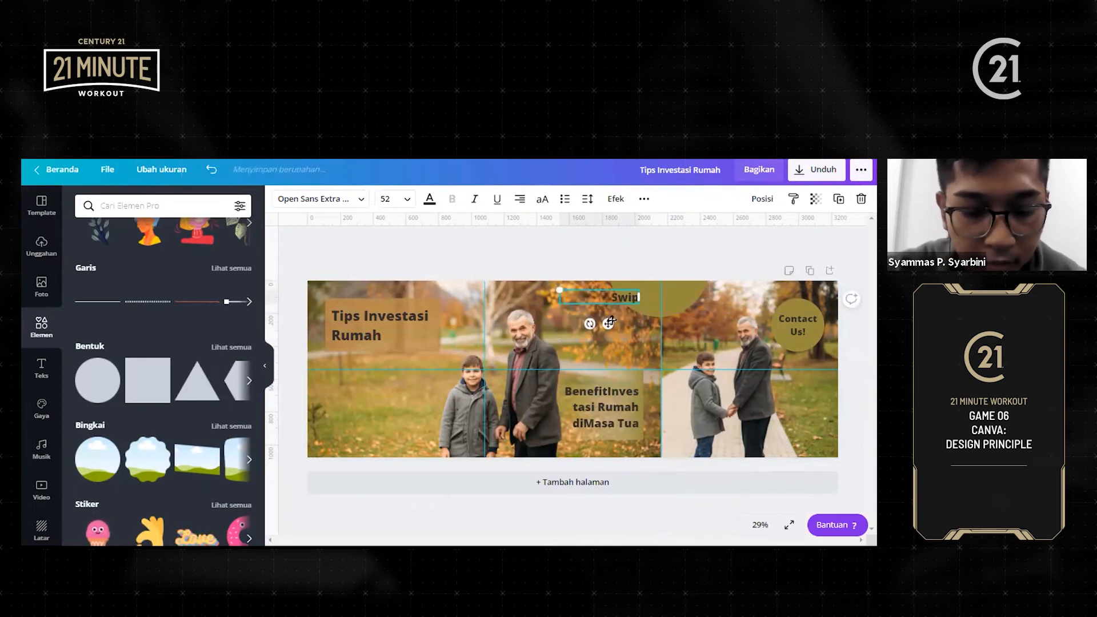
pyautogui.write('e!')
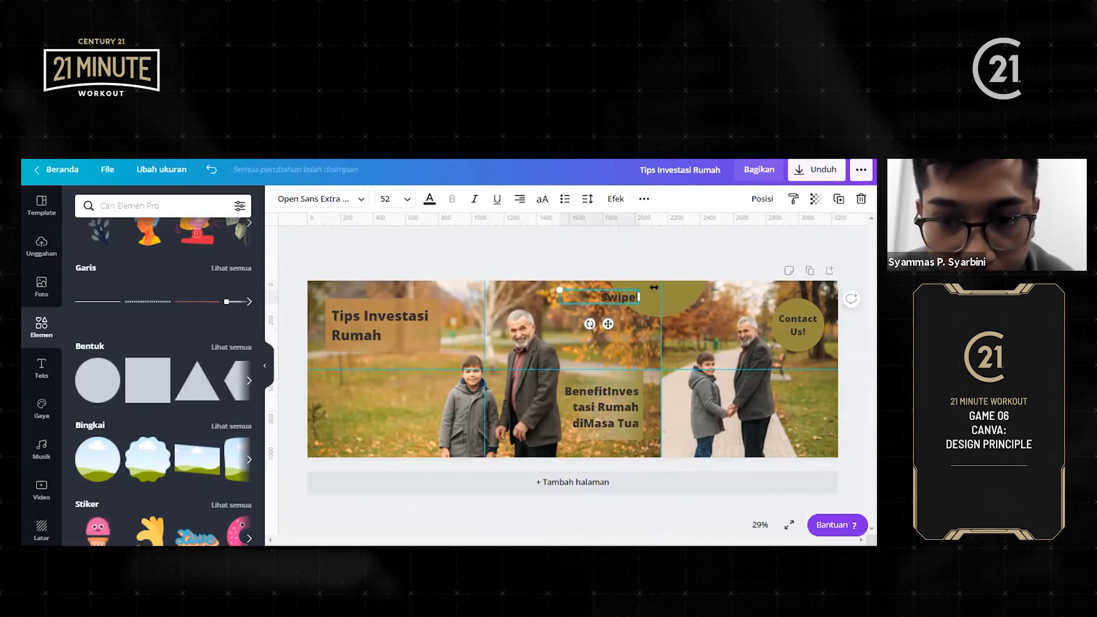
pyautogui.moveTo(606, 323); pyautogui.dragTo(630, 319)
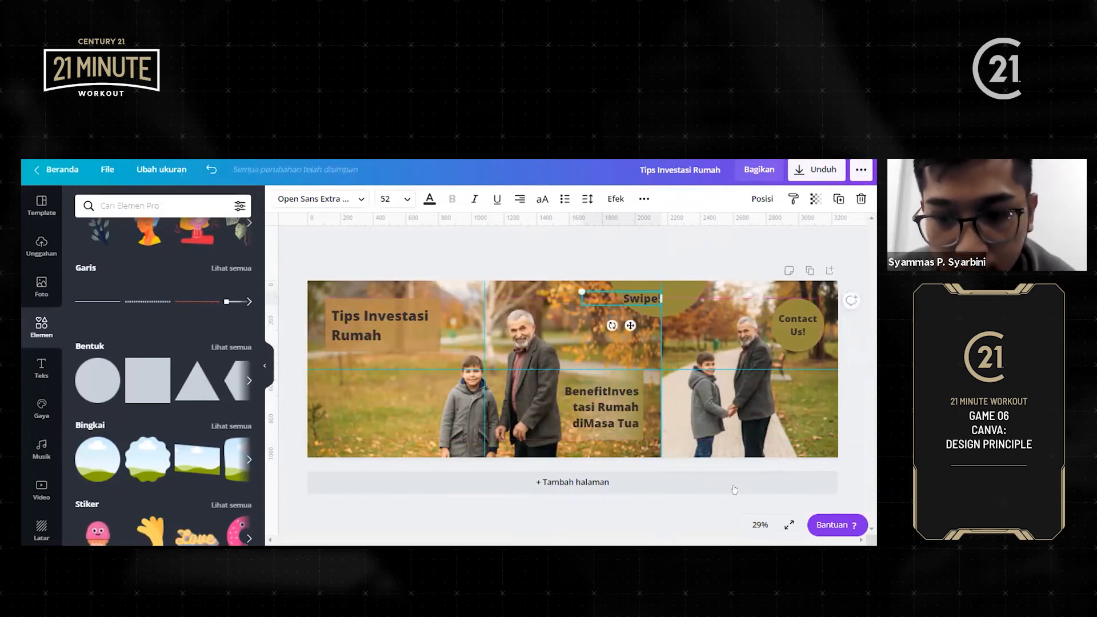
# Enlarge the upper olive circle to about 670 px and position the "Swipe!" text within its second-slide half
pyautogui.click(760, 524)
pyautogui.click(760, 394)
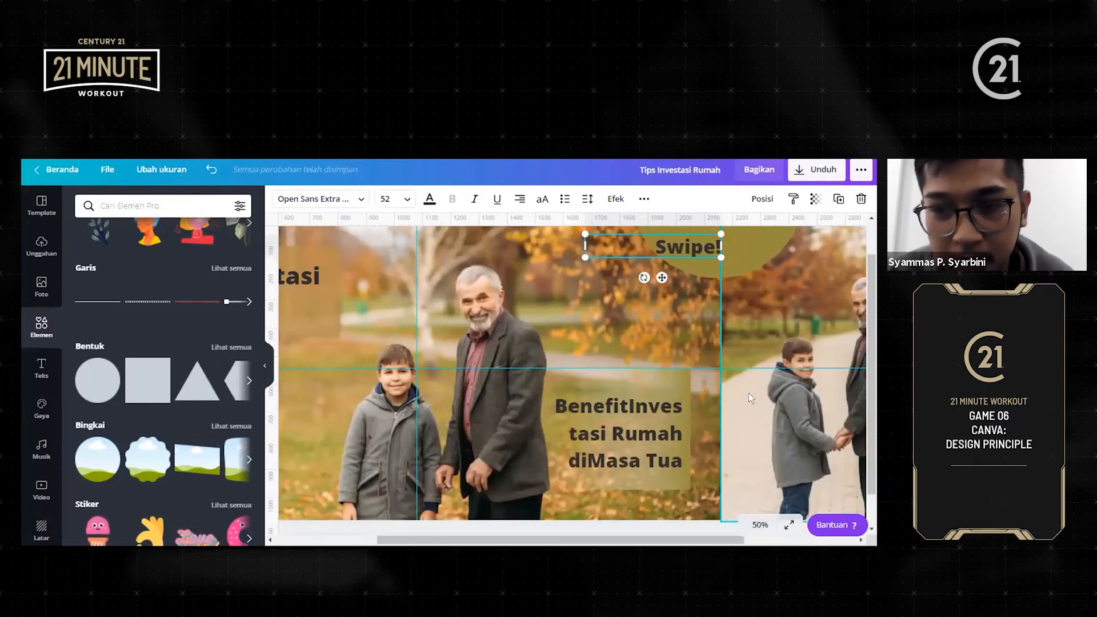
pyautogui.moveTo(684, 298); pyautogui.dragTo(676, 291)
pyautogui.click(750, 298)
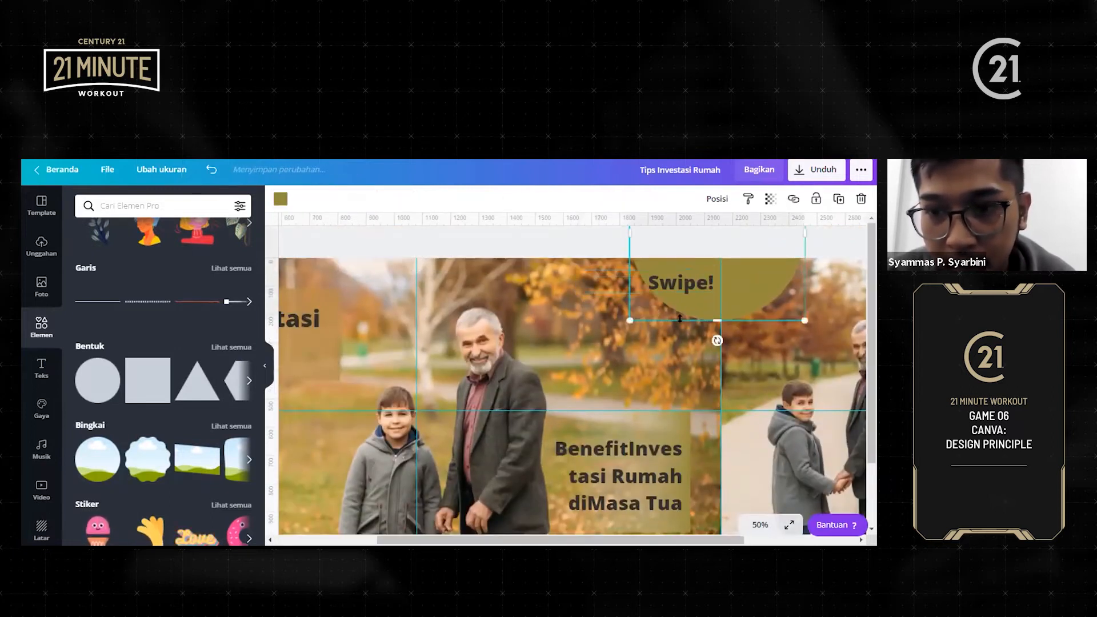
pyautogui.moveTo(618, 326); pyautogui.dragTo(599, 339)
pyautogui.moveTo(683, 286); pyautogui.dragTo(682, 298)
pyautogui.moveTo(577, 288); pyautogui.dragTo(675, 305)
pyautogui.click(607, 347)
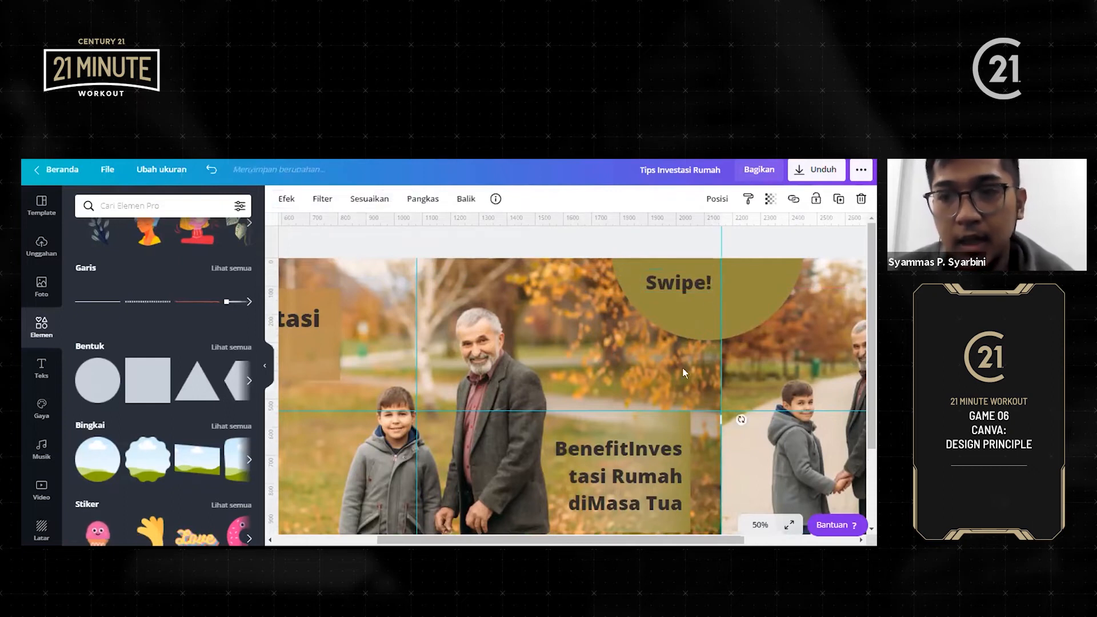
# Try adding a blank second page below the carousel design, and delete it
pyautogui.click(760, 524)
pyautogui.click(748, 416)
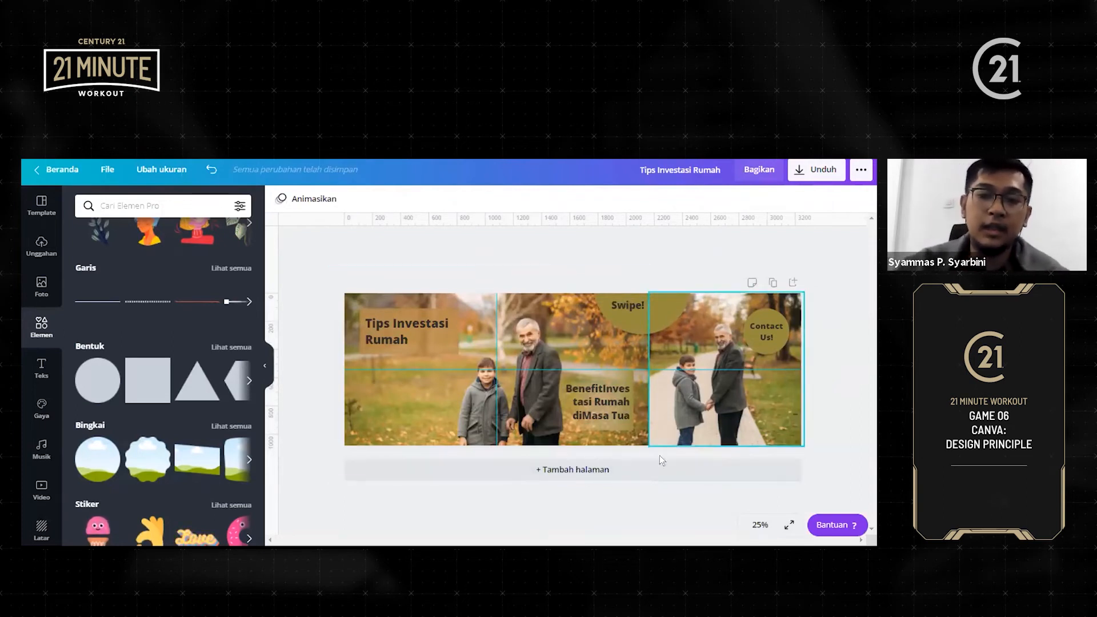
pyautogui.click(583, 470)
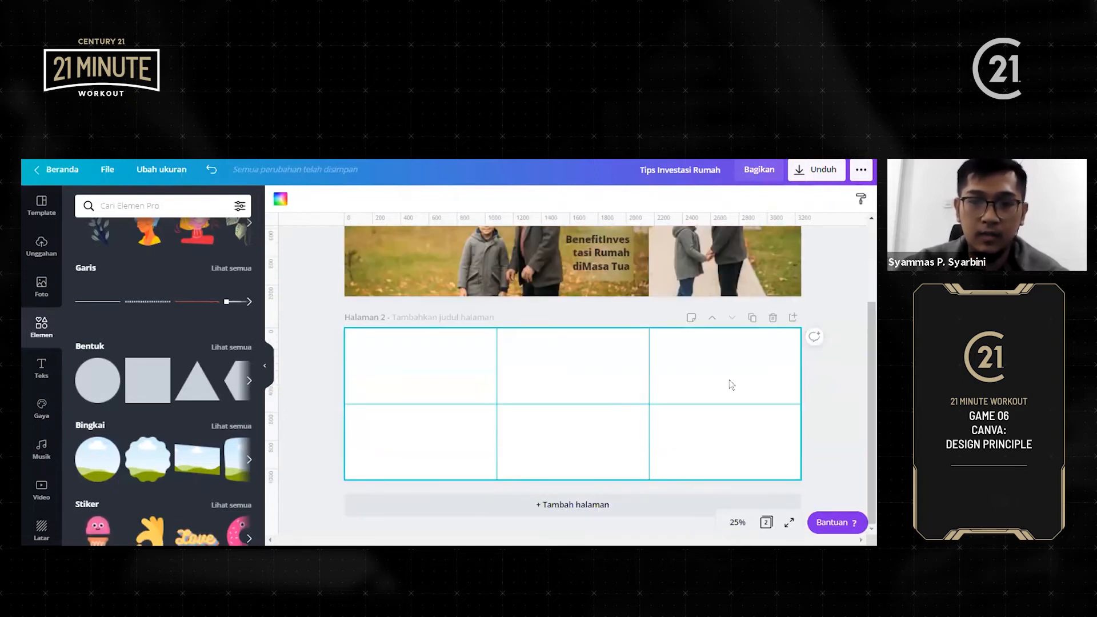
pyautogui.click(773, 317)
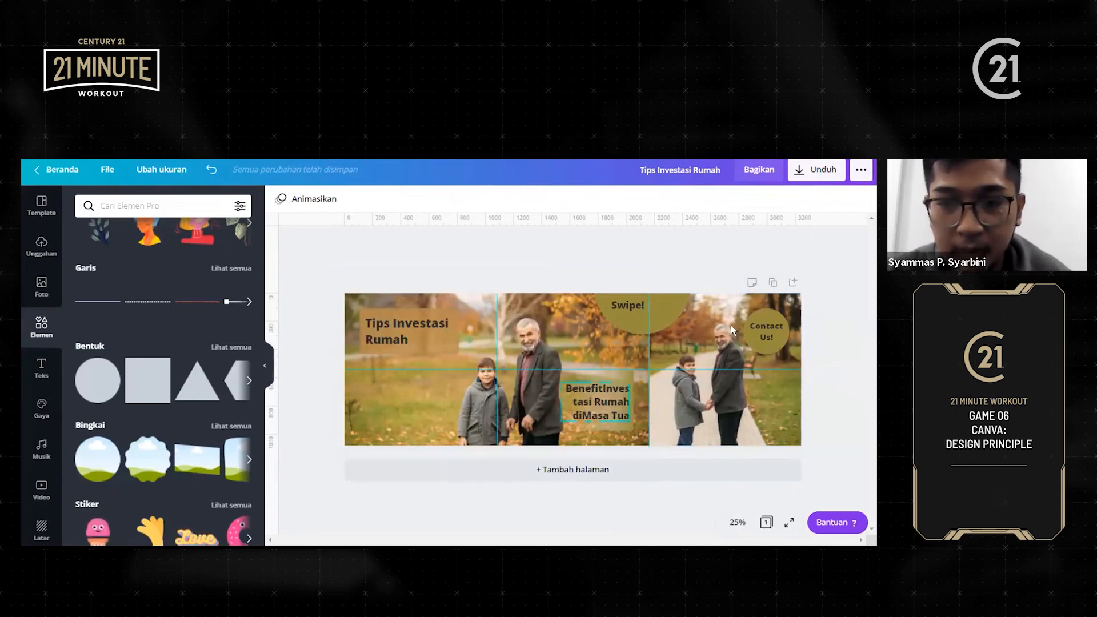
# Try duplicating the carousel page below the original, and delete the copy
pyautogui.click(771, 282)
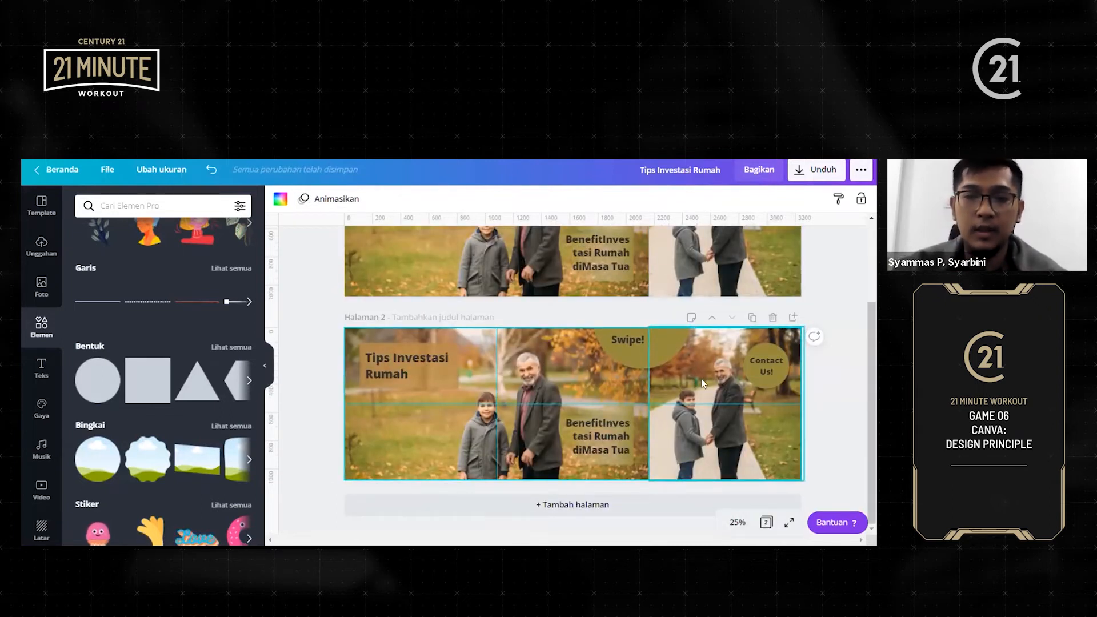
pyautogui.scroll(1, 702, 378)
pyautogui.scroll(1, 702, 378)
pyautogui.scroll(-2, 702, 378)
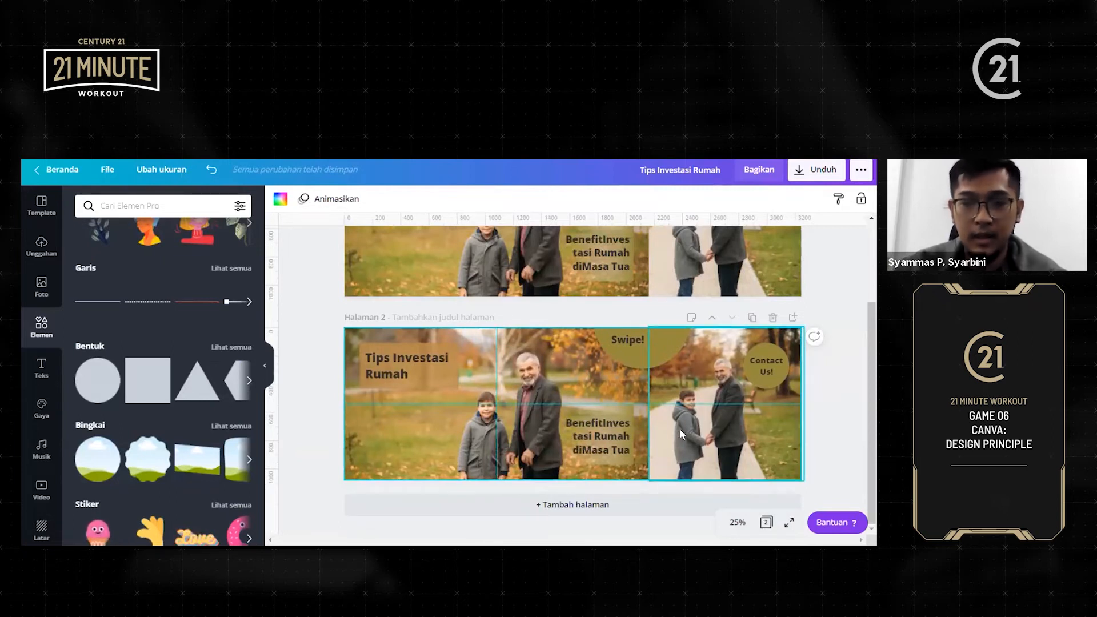
pyautogui.scroll(2, 678, 433)
pyautogui.scroll(-2, 676, 434)
pyautogui.scroll(2, 672, 436)
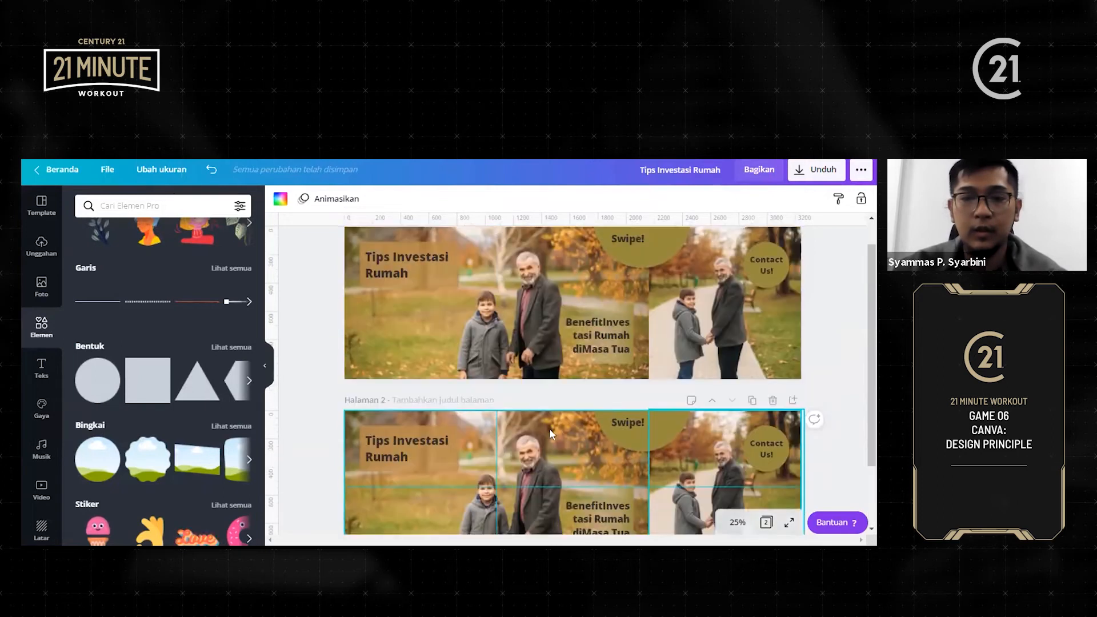
pyautogui.scroll(-2, 669, 419)
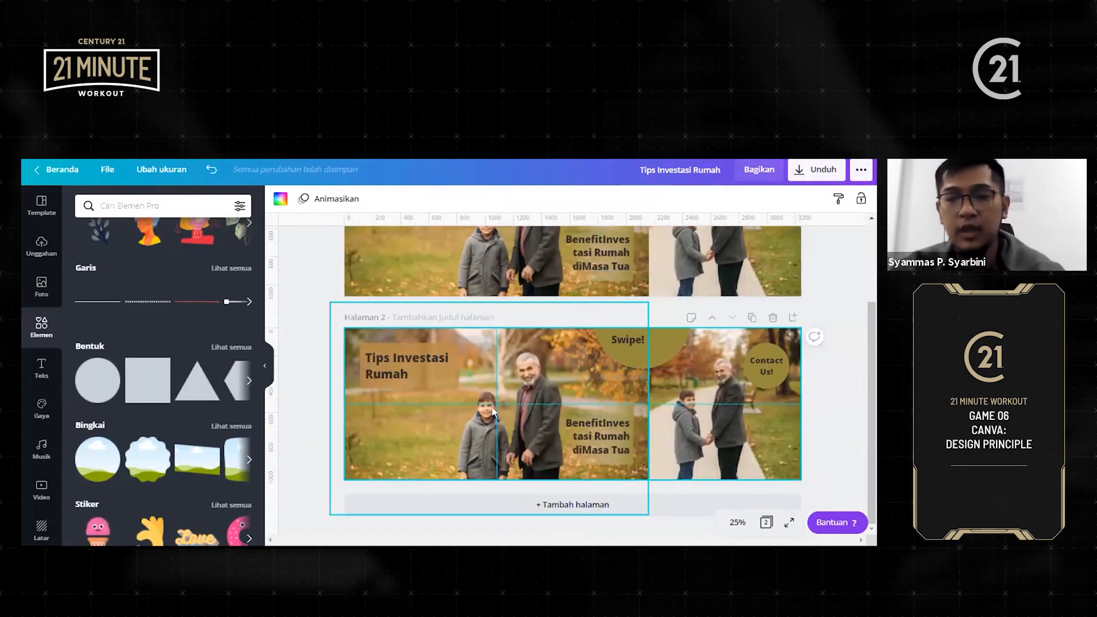
pyautogui.click(772, 318)
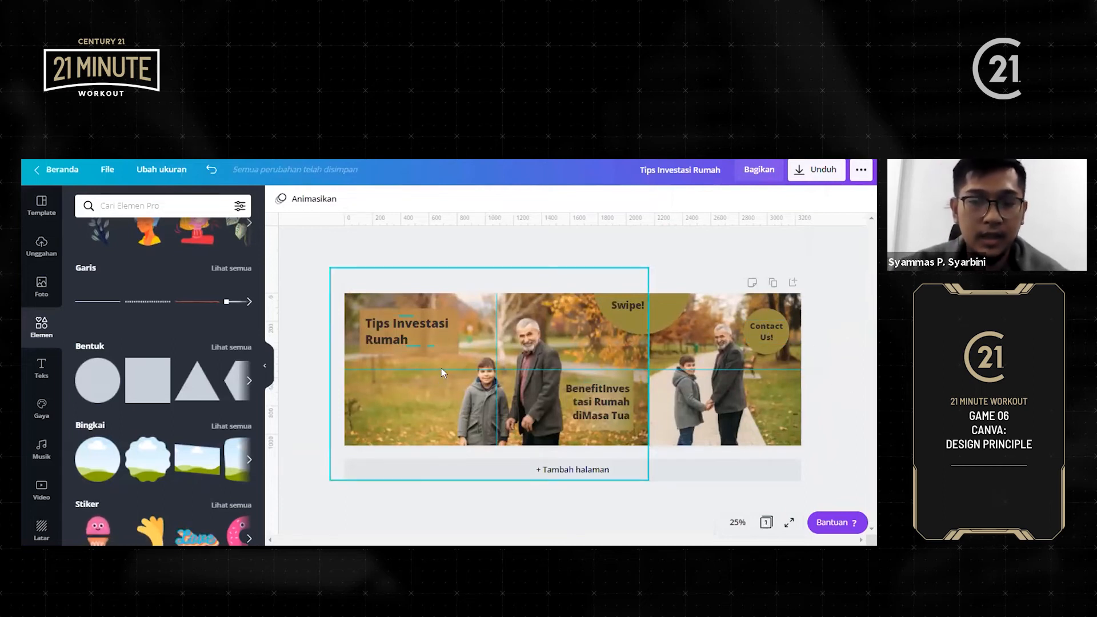
# Switch to the "Carousel Canva for 21 CENTURY - Day 2" presentation and show its "Aplikasi Split Gambar" slide full screen
pyautogui.click(781, 416)
pyautogui.click(818, 403)
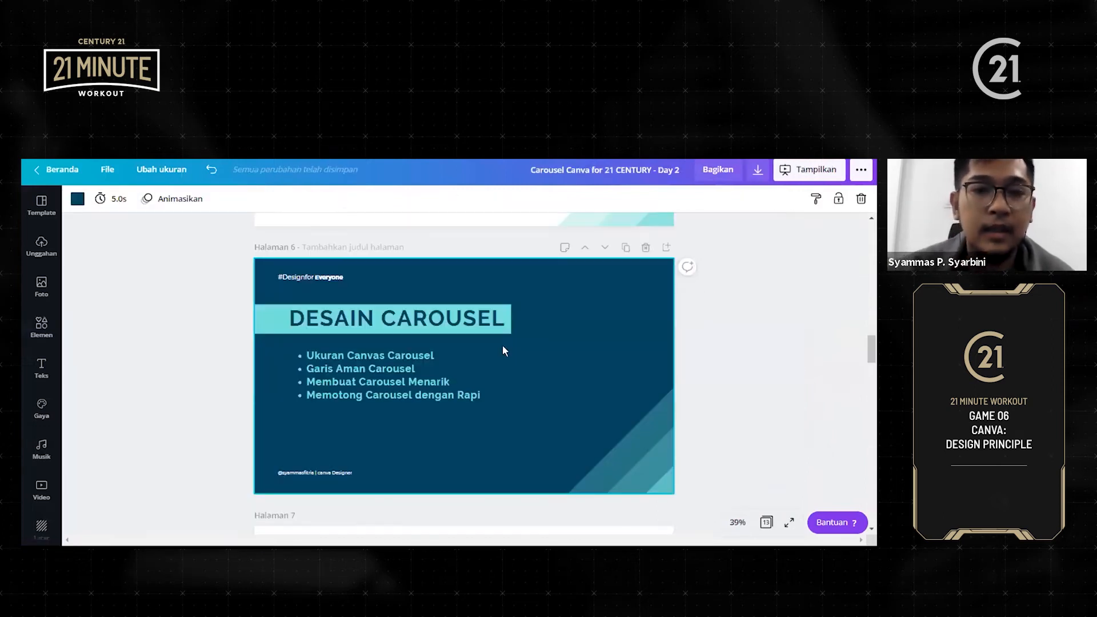
pyautogui.scroll(-8, 504, 346)
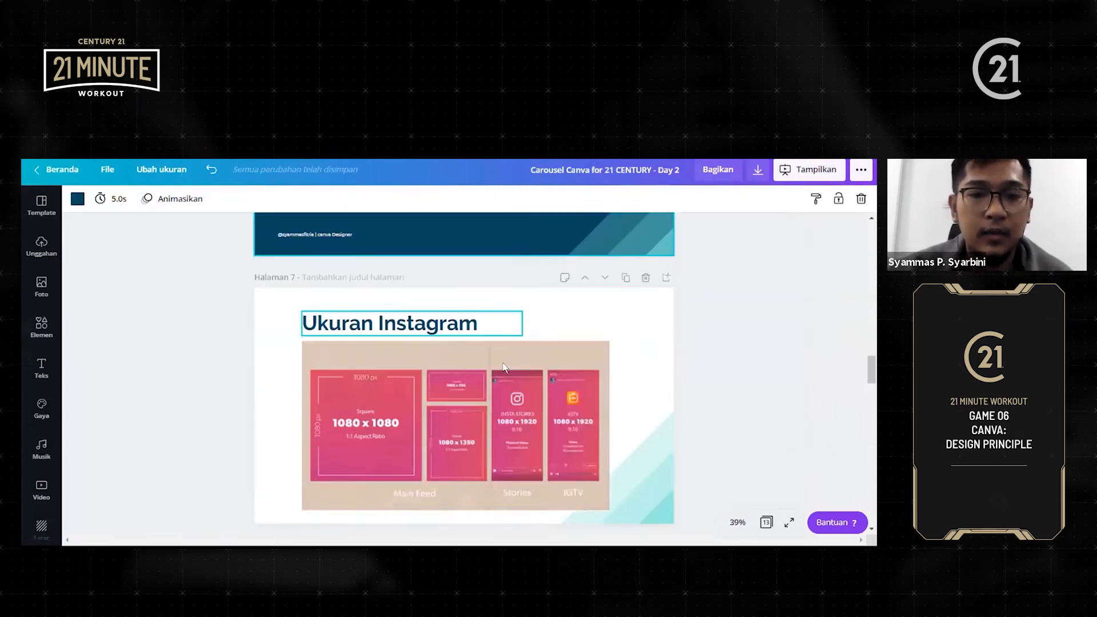
pyautogui.scroll(-3, 504, 366)
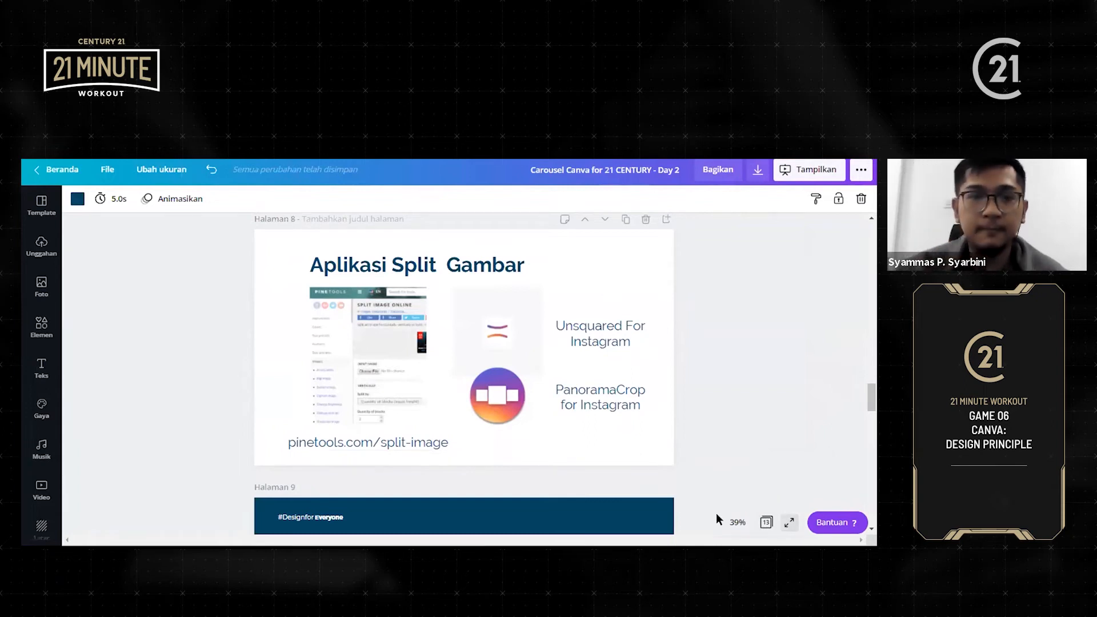
pyautogui.click(788, 522)
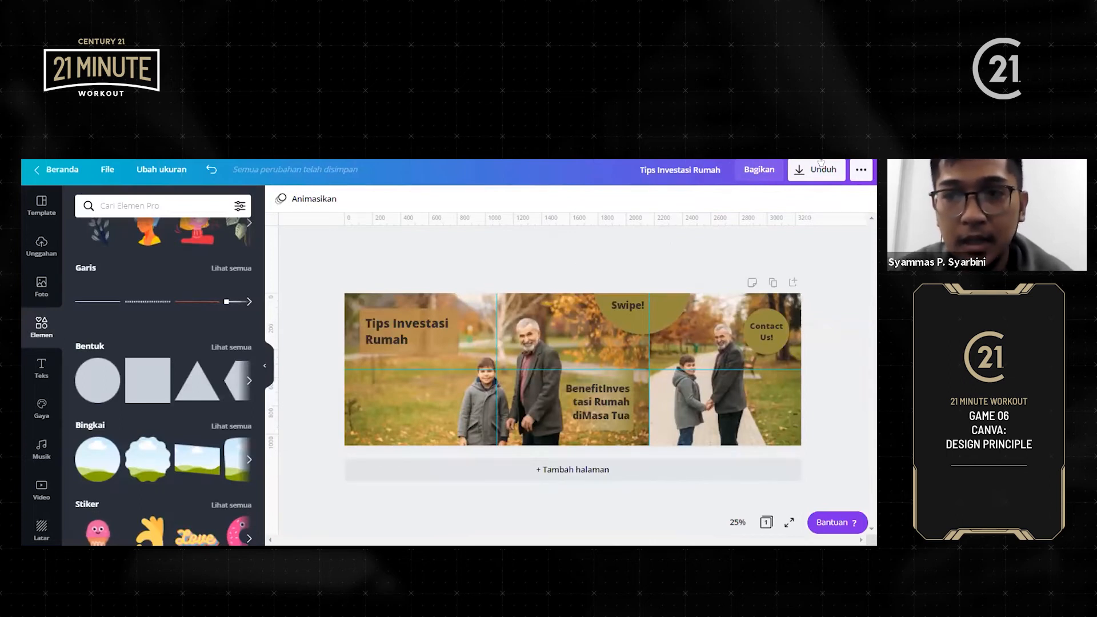
# Download the "Tips Investasi Rumah" carousel design as a PNG at size 1x
pyautogui.click(804, 172)
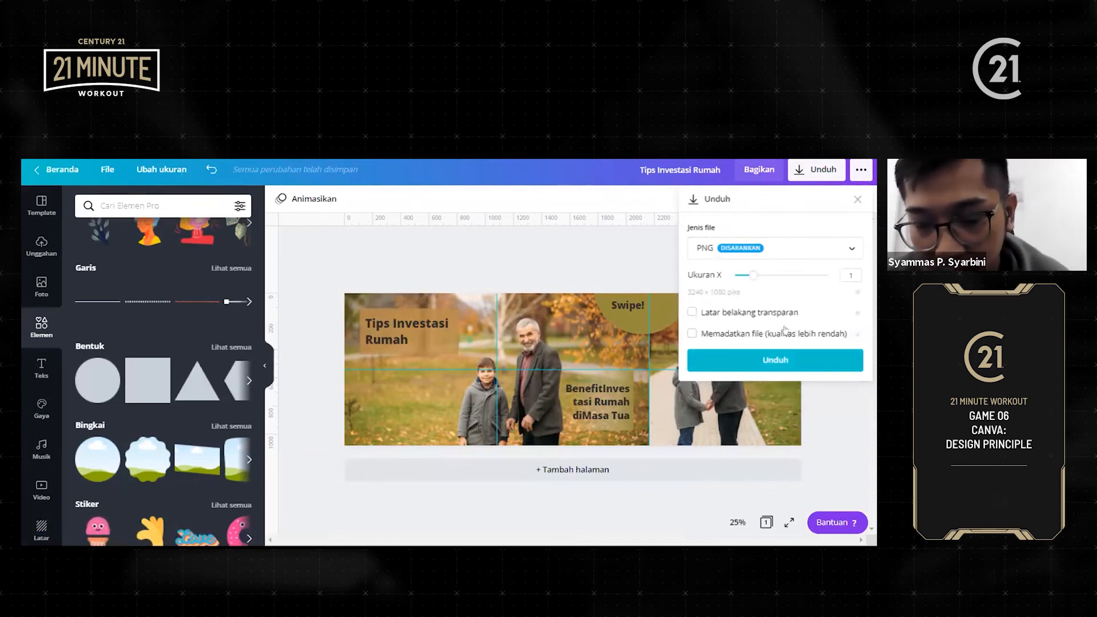
pyautogui.click(799, 360)
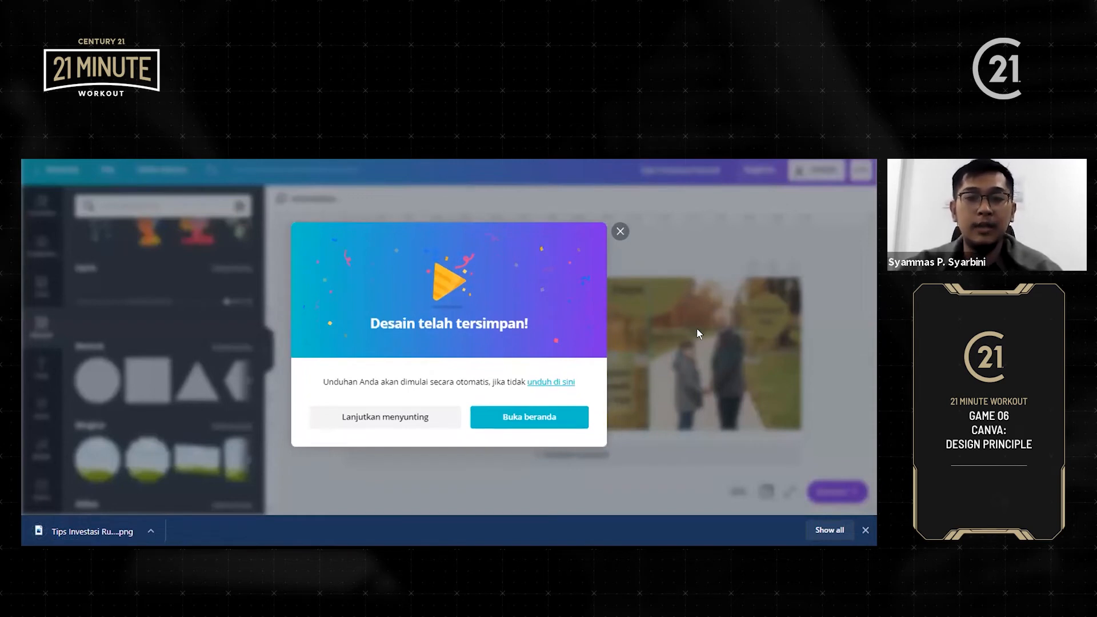
pyautogui.click(615, 231)
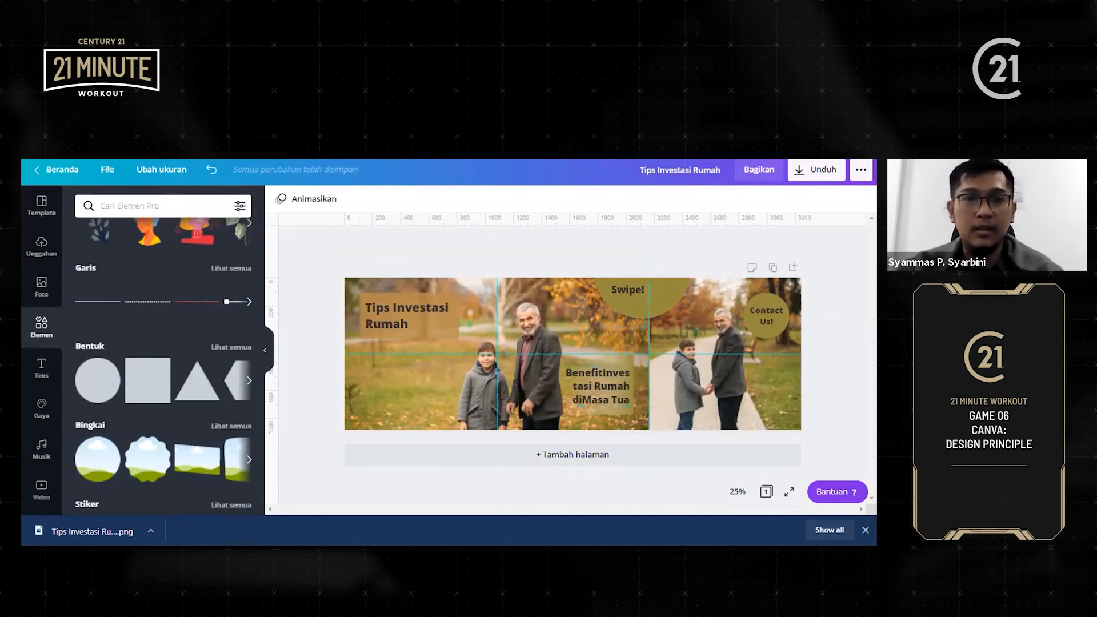
# Switch to the PineTools Split Image page and load "Tips Investasi Rumah.png" from the Downloads folder as the input image
pyautogui.click(329, 123)
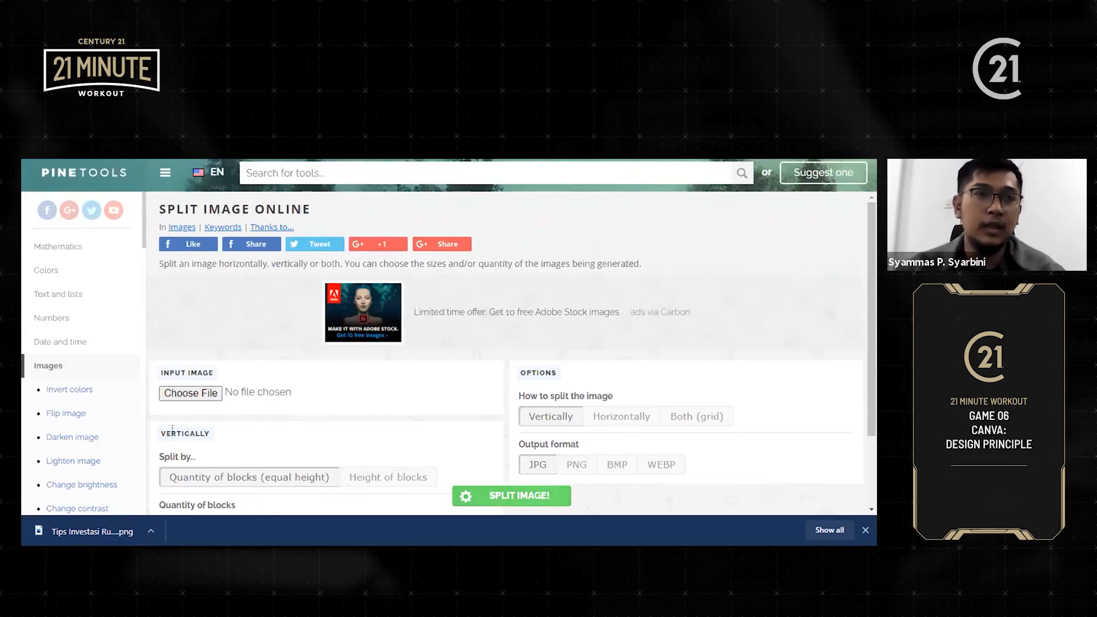
pyautogui.scroll(-1, 200, 407)
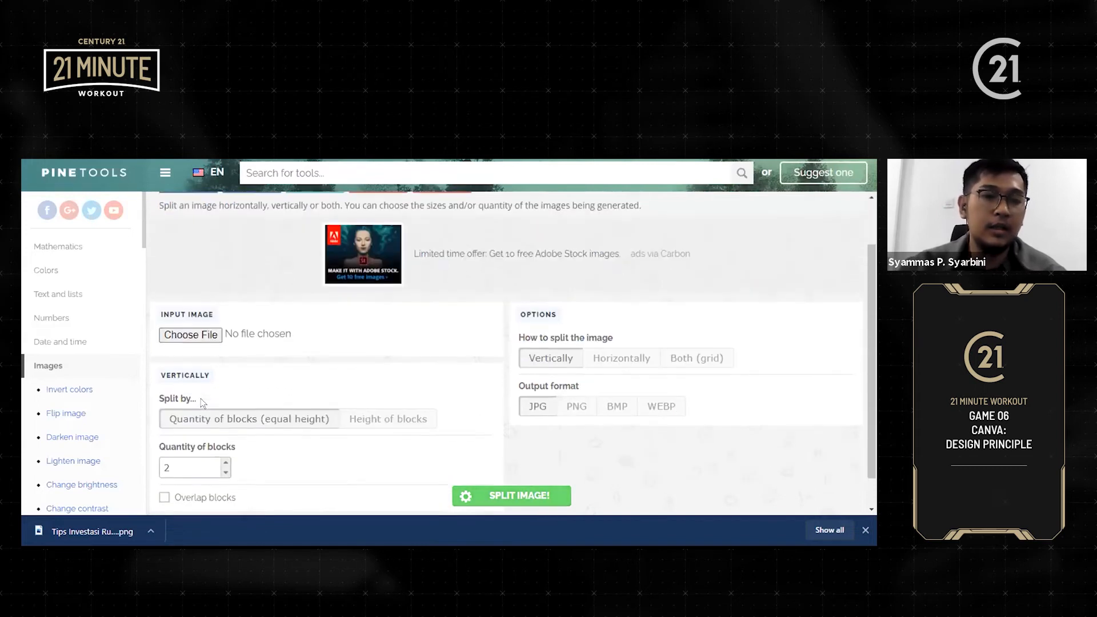
pyautogui.click(203, 330)
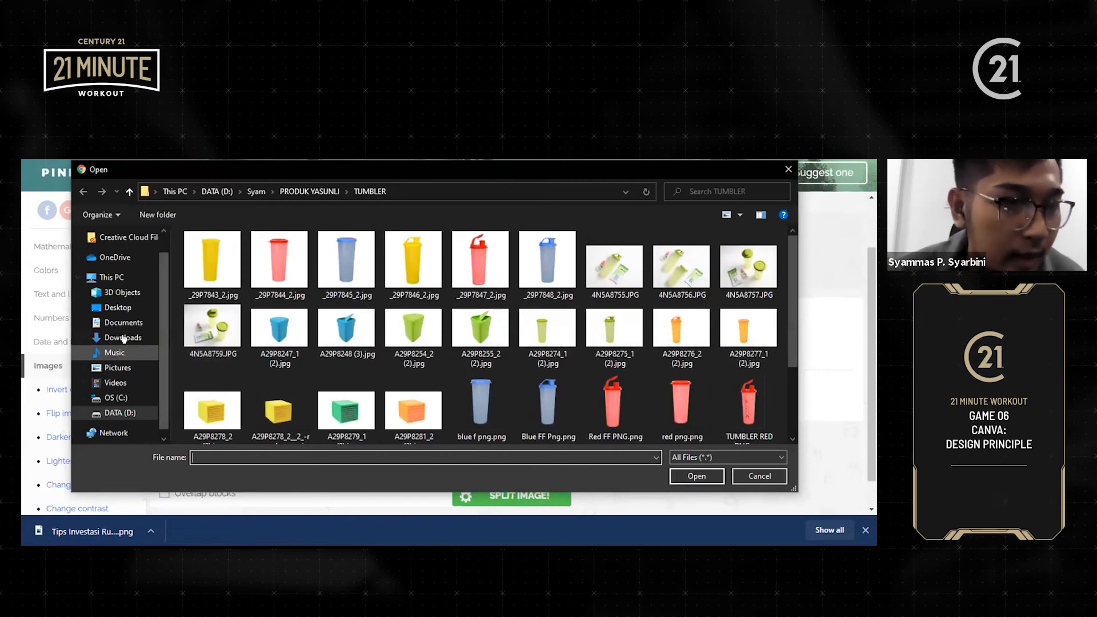
pyautogui.click(122, 338)
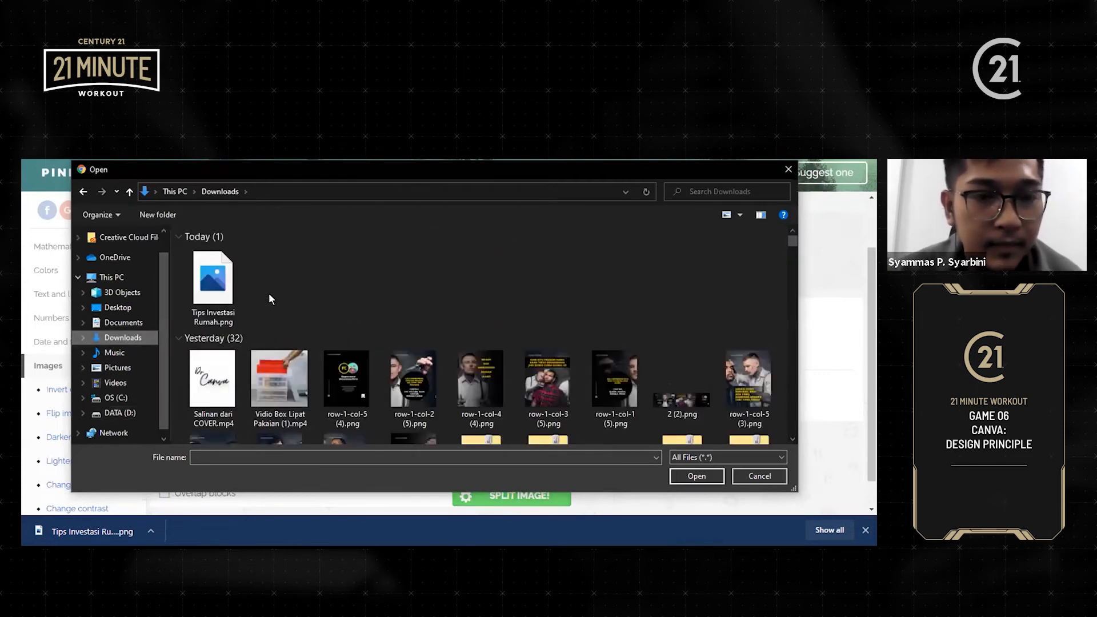
pyautogui.doubleClick(222, 300)
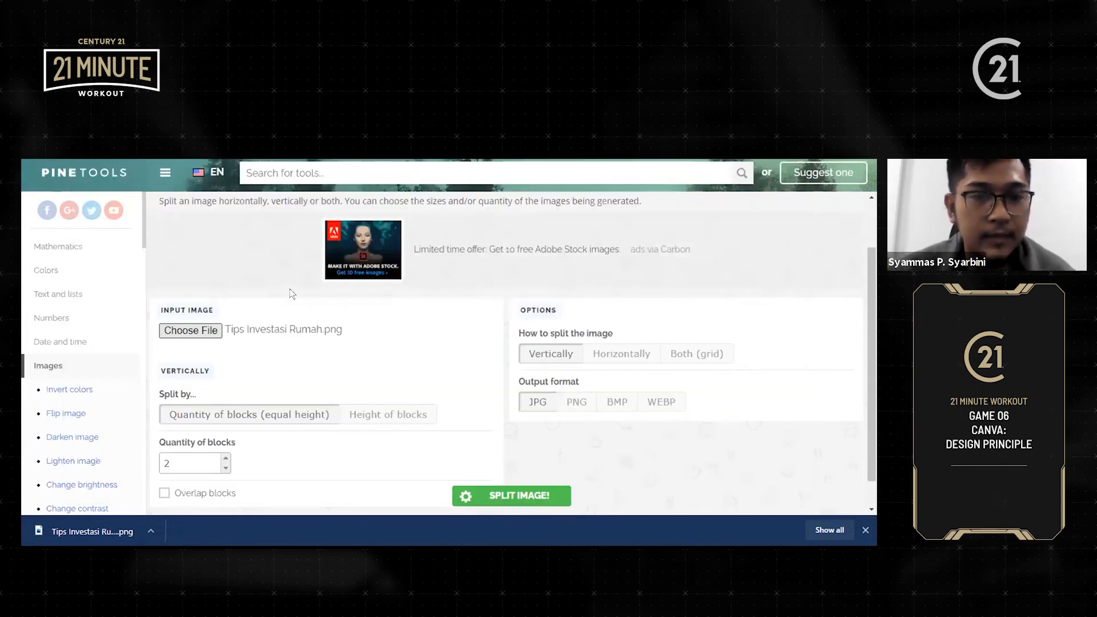
# Split the carousel image horizontally into 3 blocks of equal width with PNG as the output format
pyautogui.scroll(-2, 347, 325)
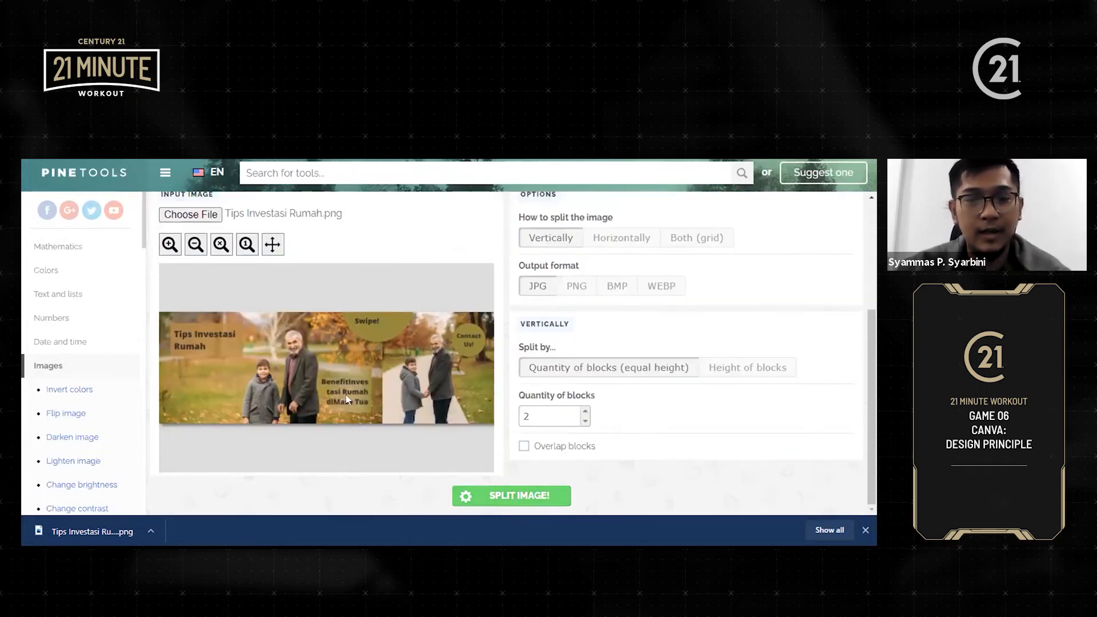
pyautogui.scroll(1, 396, 426)
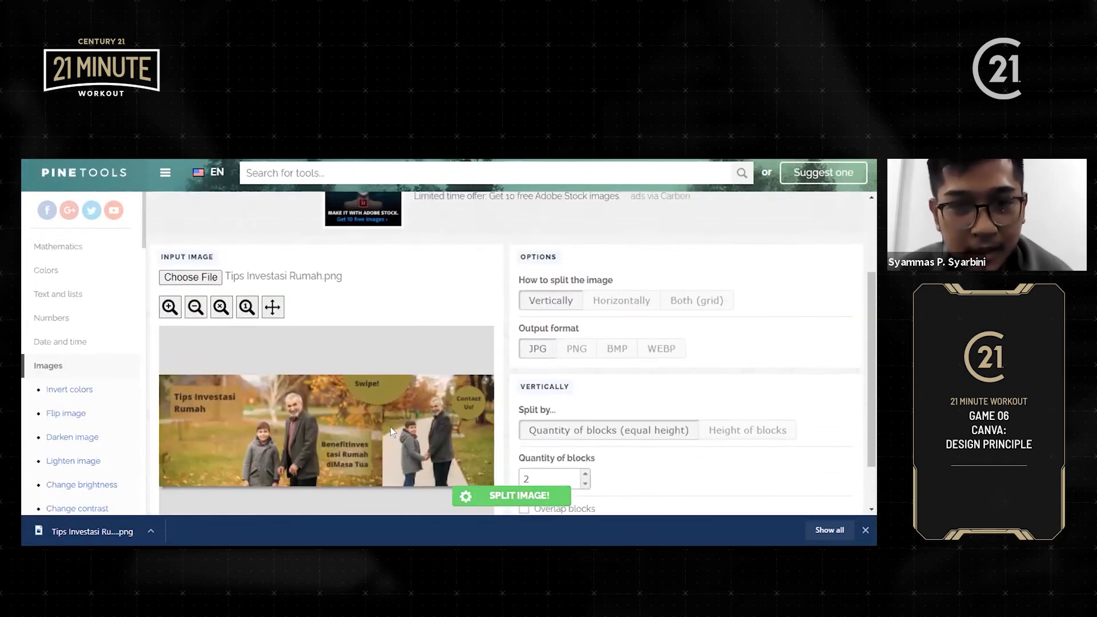
pyautogui.click(612, 309)
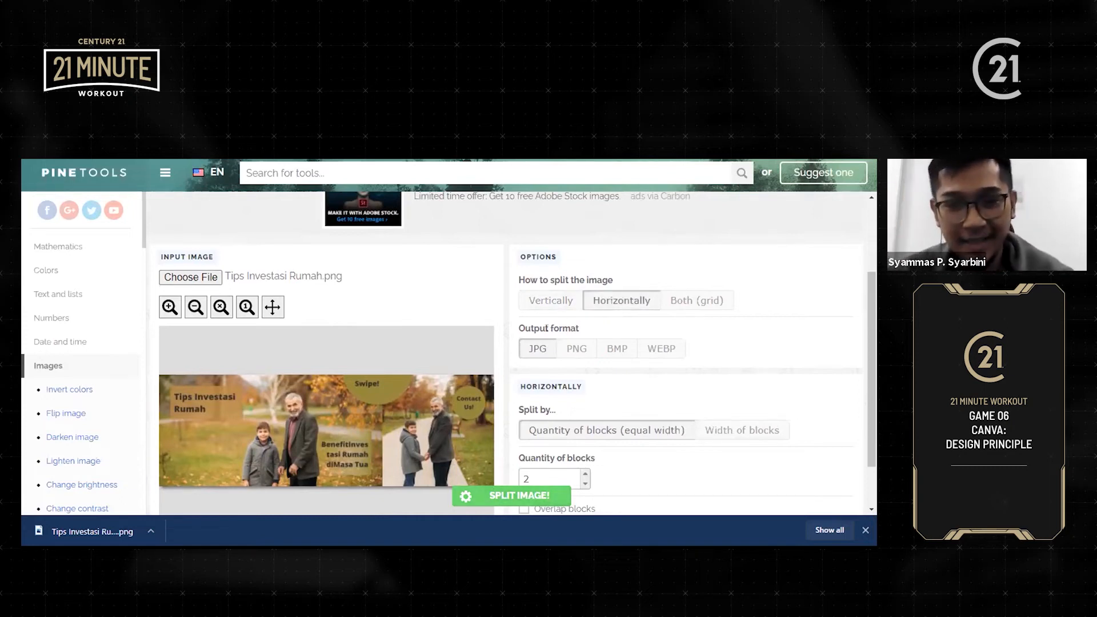
pyautogui.click(570, 353)
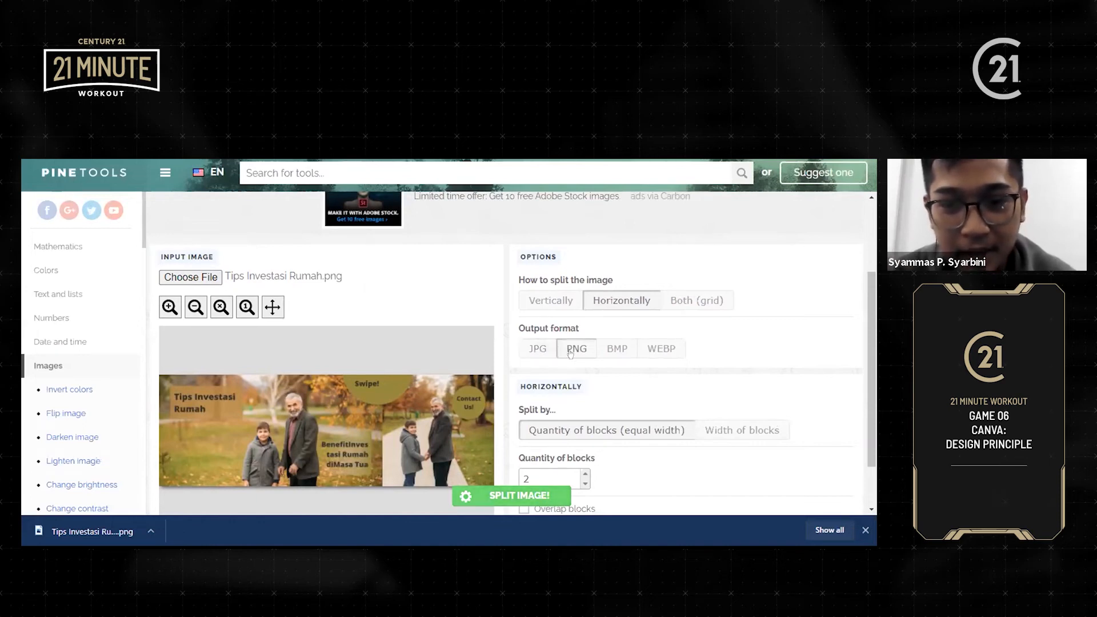
pyautogui.scroll(-1, 578, 372)
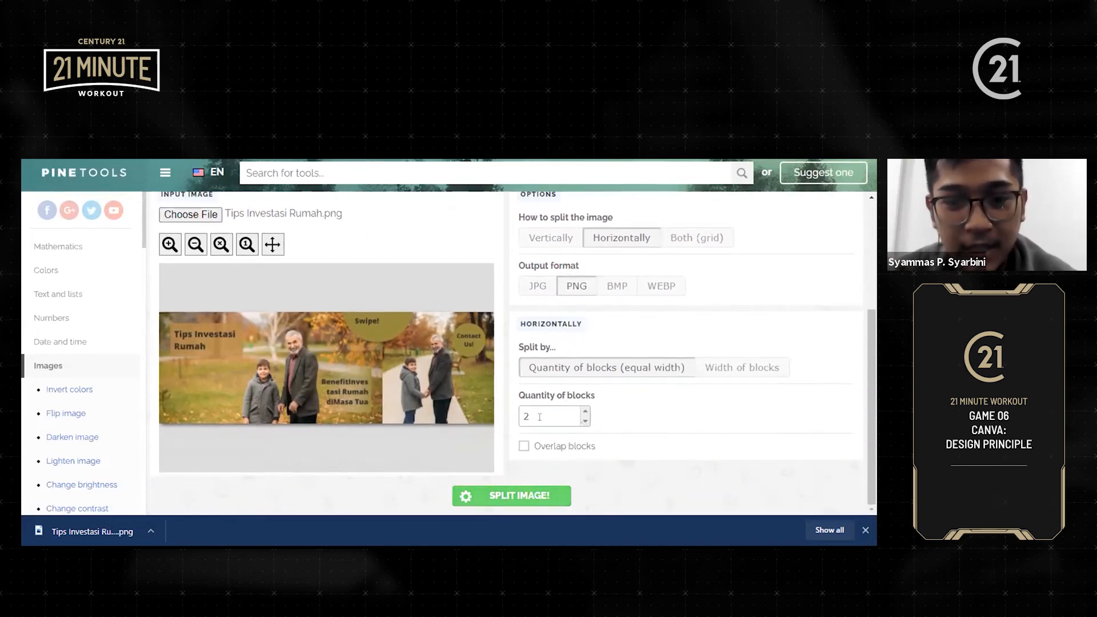
pyautogui.click(582, 410)
pyautogui.click(599, 417)
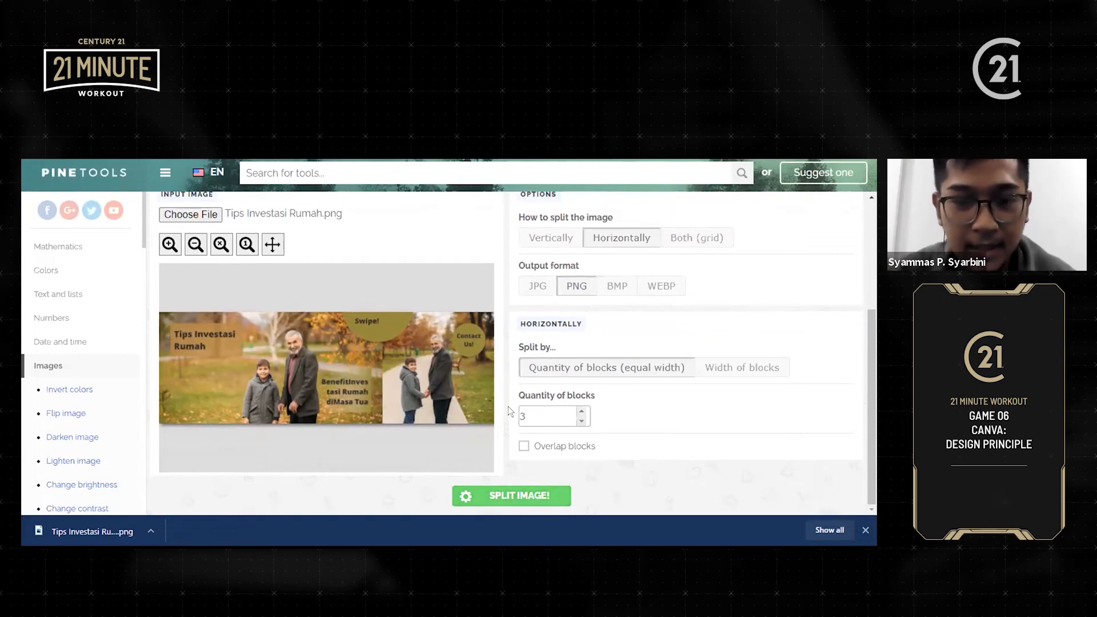
pyautogui.click(509, 495)
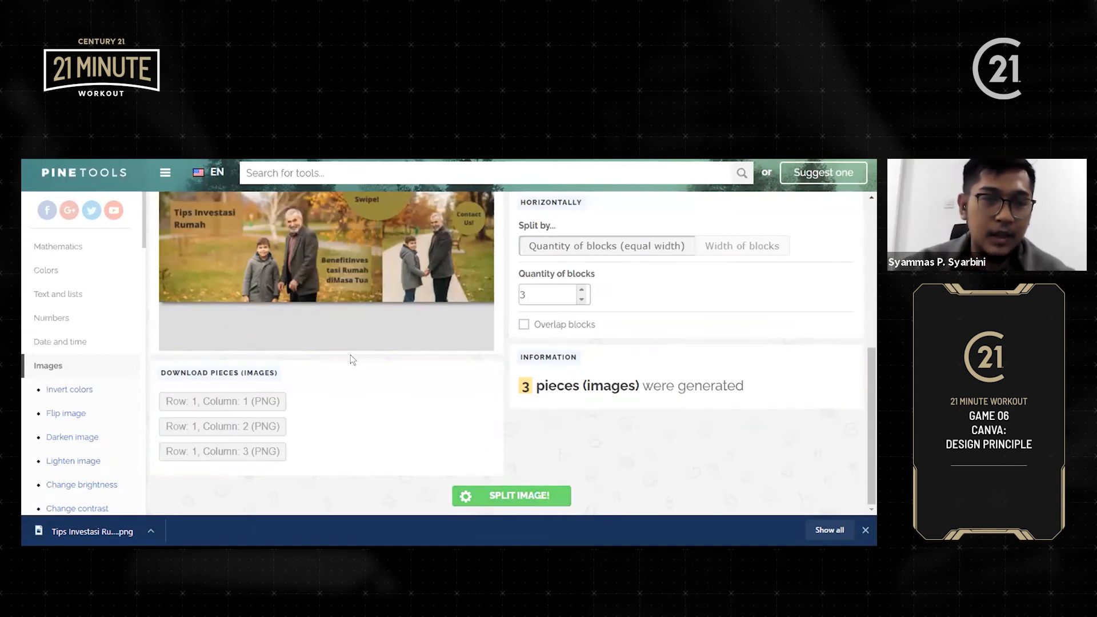
# Download all three split pieces, columns 1 to 3 of row 1, as PNG files
pyautogui.click(259, 402)
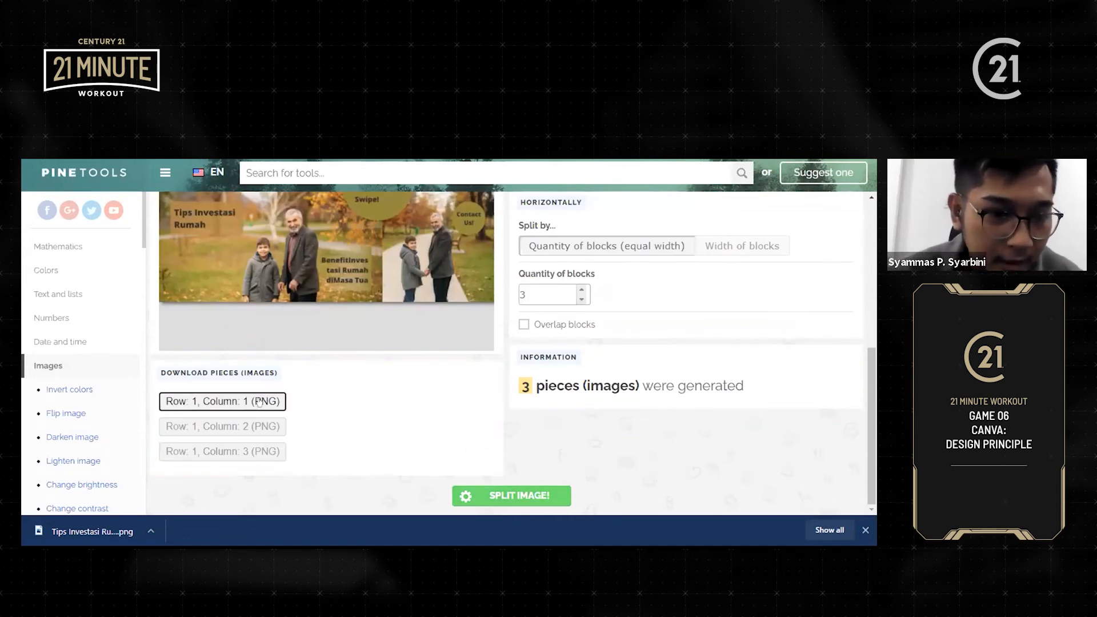
pyautogui.click(250, 428)
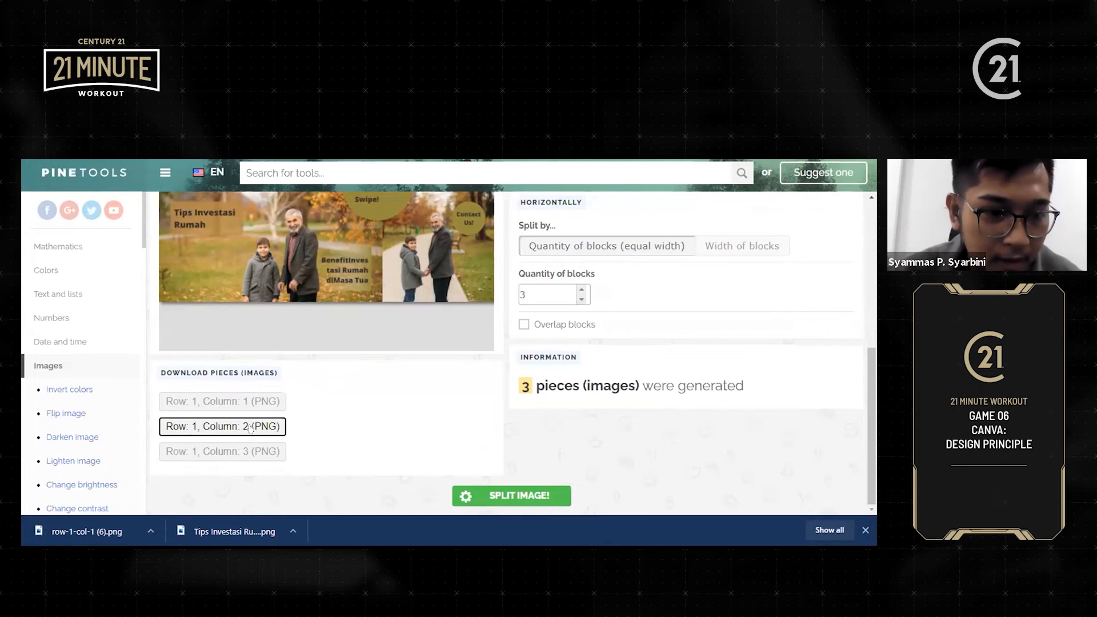
pyautogui.click(243, 447)
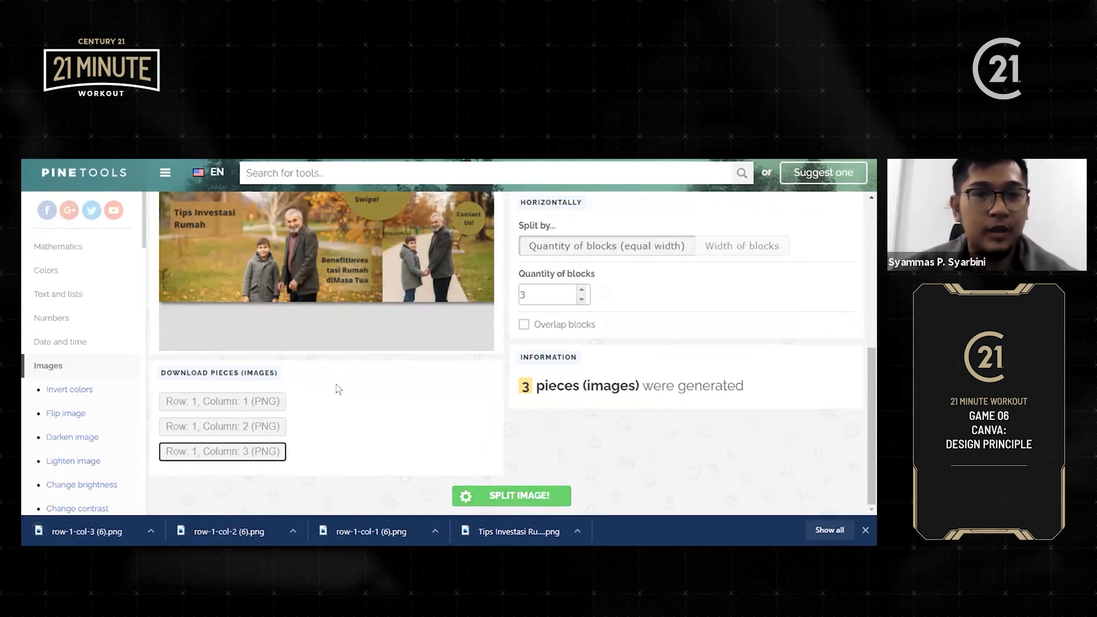
# Switch back to the "Tips Investasi Rumah" design in Canva and add a blank second page below the carousel
pyautogui.hotkey('ctrl', 'shift', 'Tab')
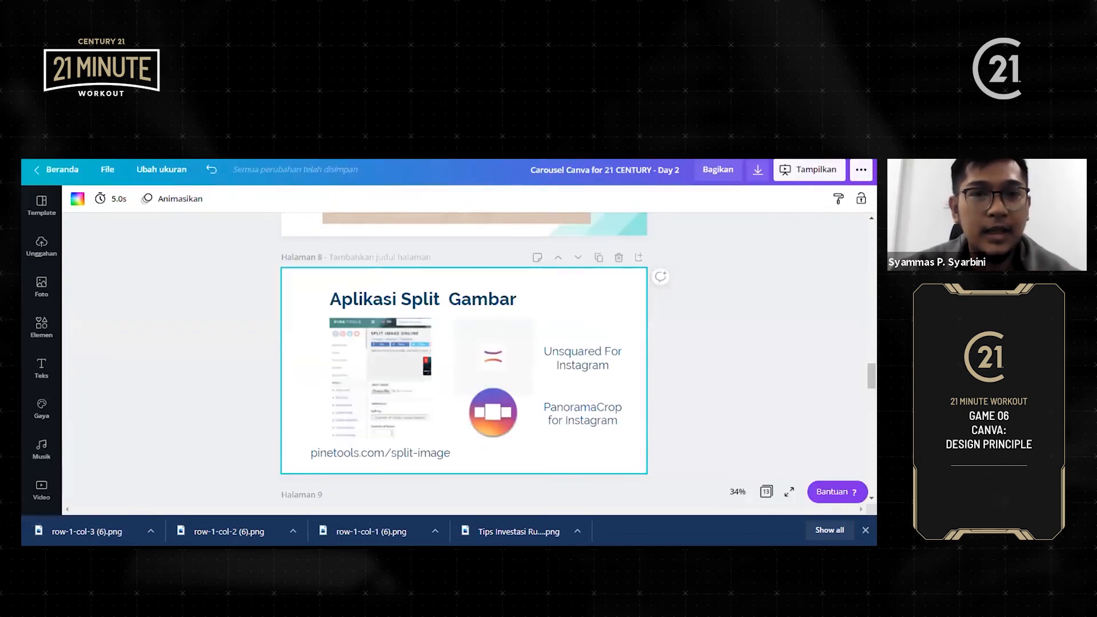
pyautogui.hotkey('ctrl', 'shift', 'Tab')
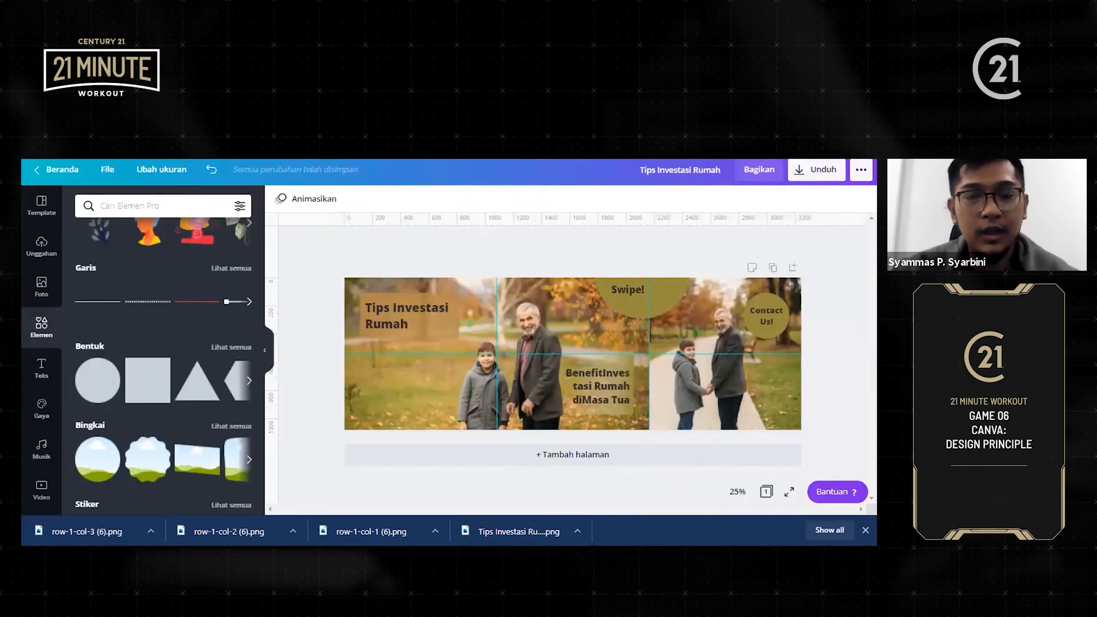
pyautogui.click(599, 451)
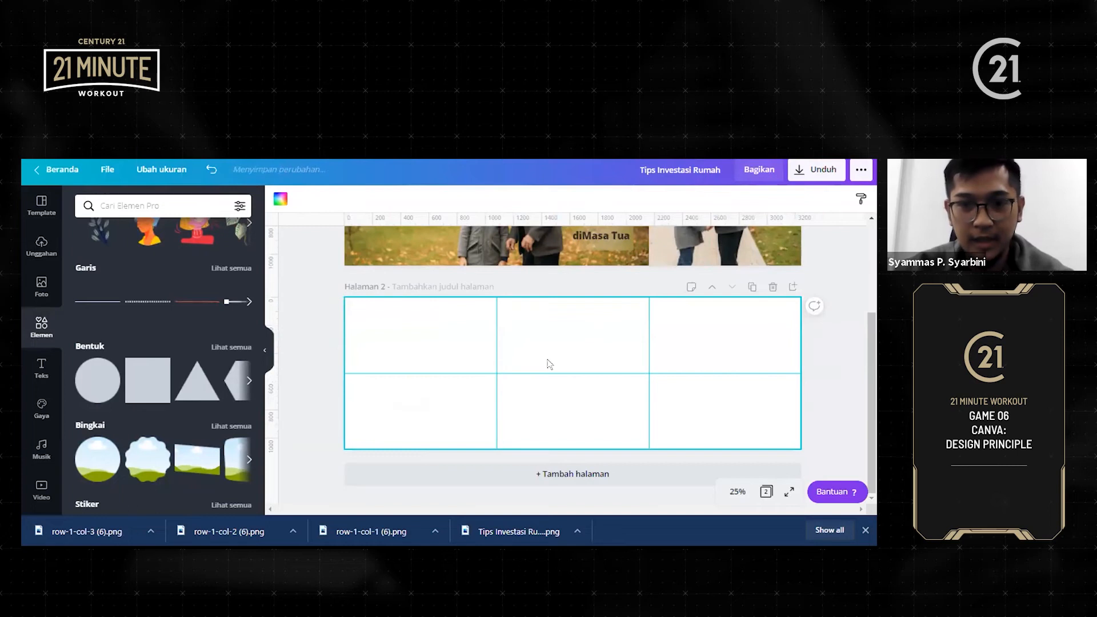
# Upload the three split pieces row-1-col-1 (6).png, row-1-col-2 (6).png and row-1-col-3 (6).png from the Downloads folder into the design's uploads
pyautogui.click(42, 247)
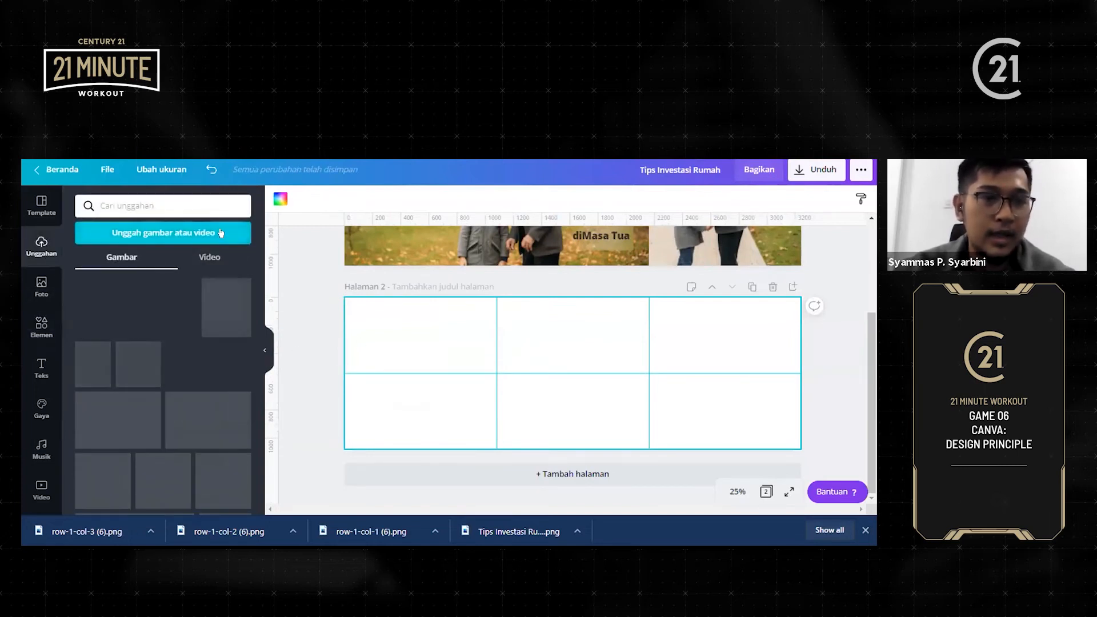
pyautogui.click(222, 233)
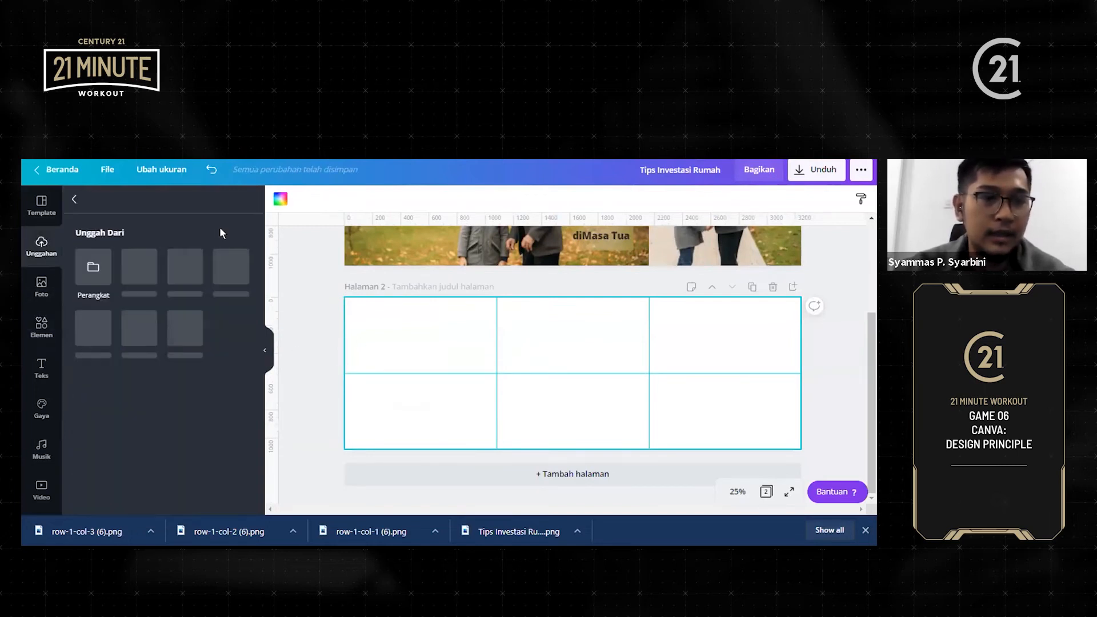
pyautogui.click(94, 268)
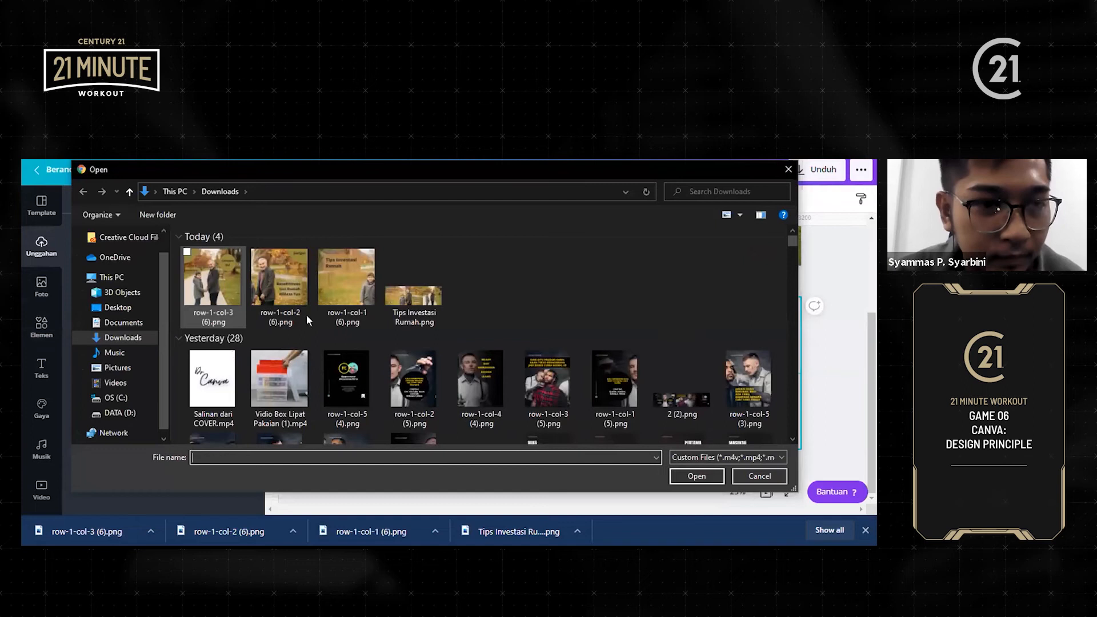
pyautogui.click(219, 302)
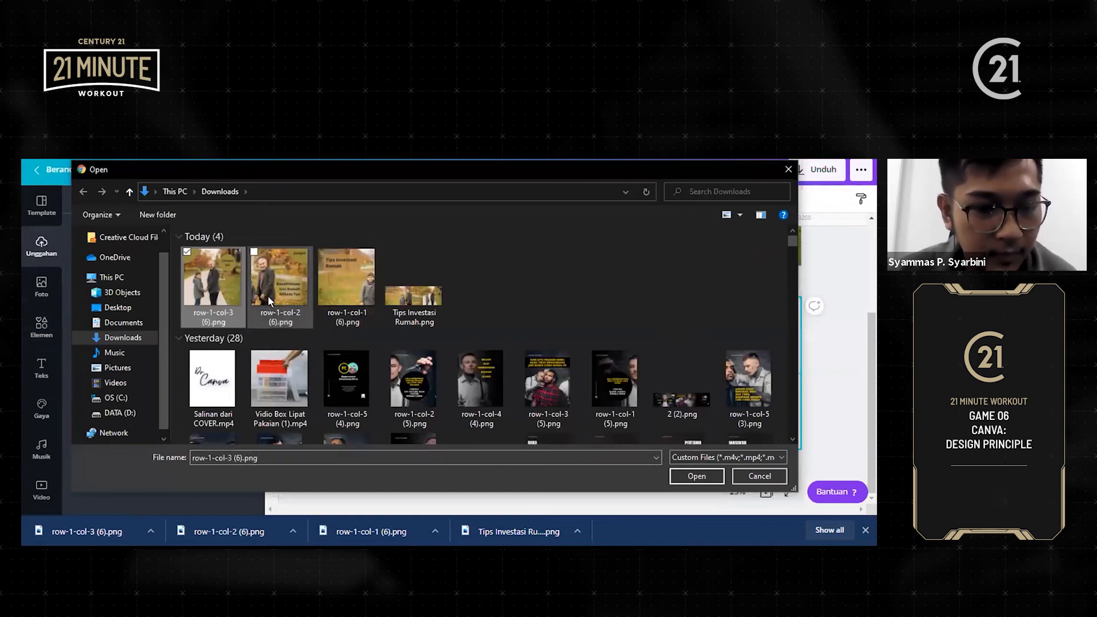
pyautogui.keyDown('ctrl'); pyautogui.click(267, 296); pyautogui.keyUp('ctrl')
pyautogui.keyDown('ctrl'); pyautogui.click(330, 296); pyautogui.keyUp('ctrl')
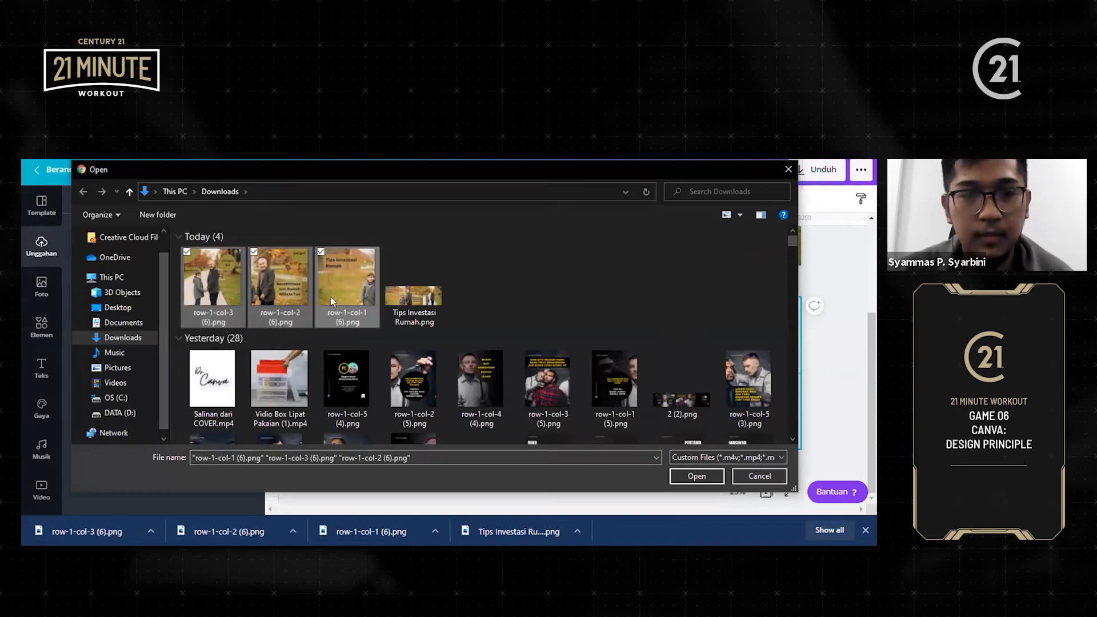
pyautogui.press('Return')
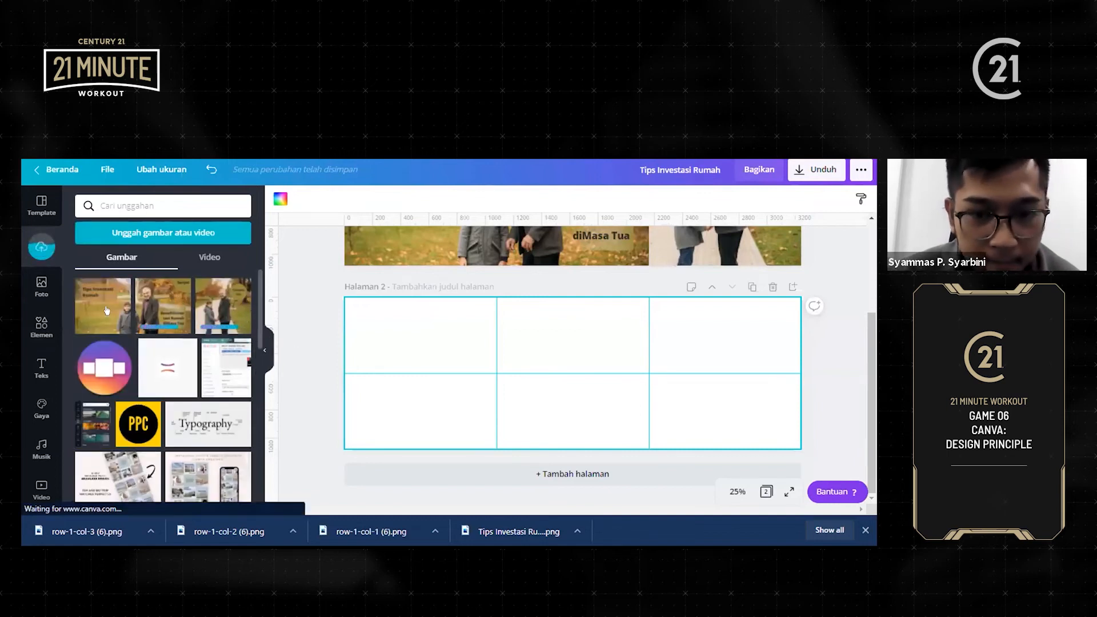
# Place the three uploaded pieces edge to edge in carousel order on page 2, resizing the third to match the others' height
pyautogui.moveTo(584, 345); pyautogui.dragTo(458, 352)
pyautogui.moveTo(578, 351); pyautogui.dragTo(551, 343)
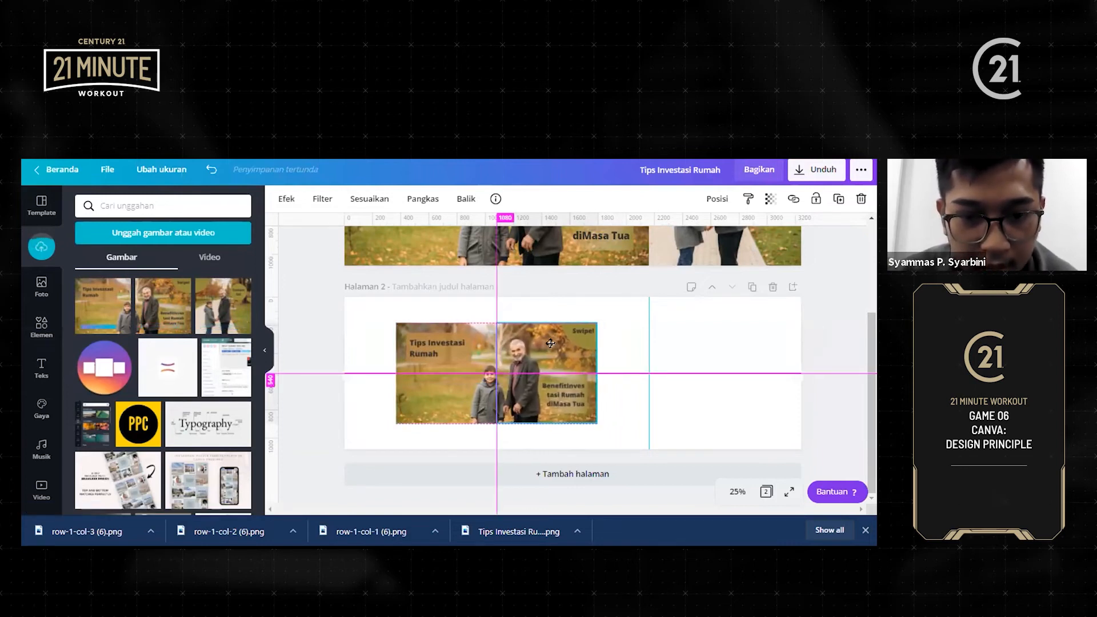
pyautogui.click(231, 303)
pyautogui.moveTo(569, 345); pyautogui.dragTo(655, 343)
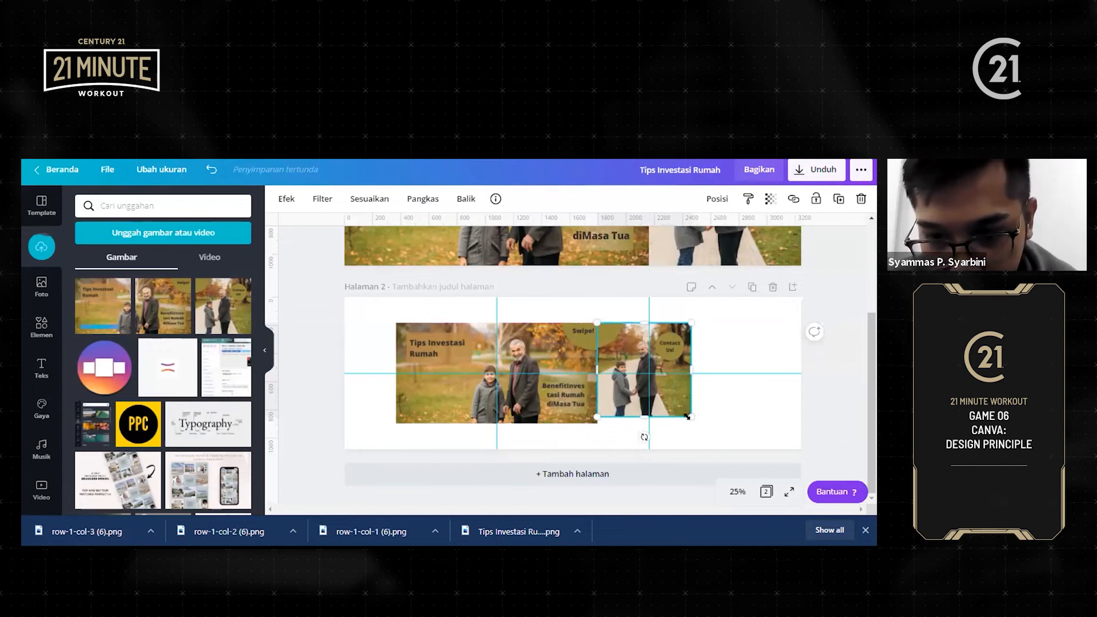
pyautogui.moveTo(697, 425); pyautogui.dragTo(754, 418)
pyautogui.click(754, 418)
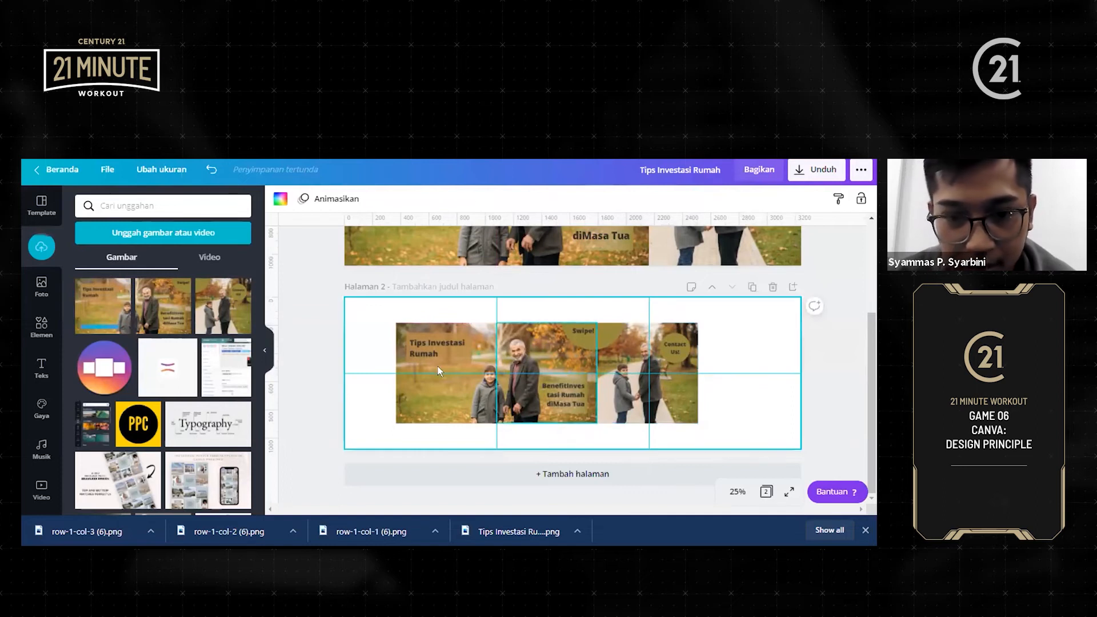
# Shift the first and third pieces outward on page 2 to leave narrow gaps on both sides of the middle piece
pyautogui.moveTo(437, 392); pyautogui.dragTo(432, 392)
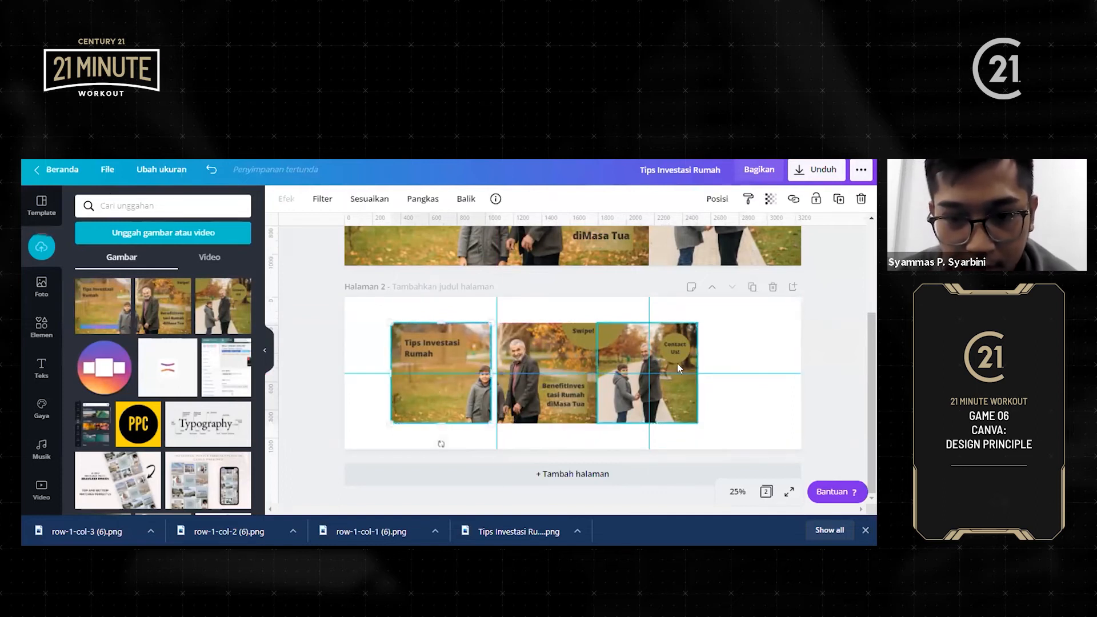
pyautogui.moveTo(682, 360); pyautogui.dragTo(686, 352)
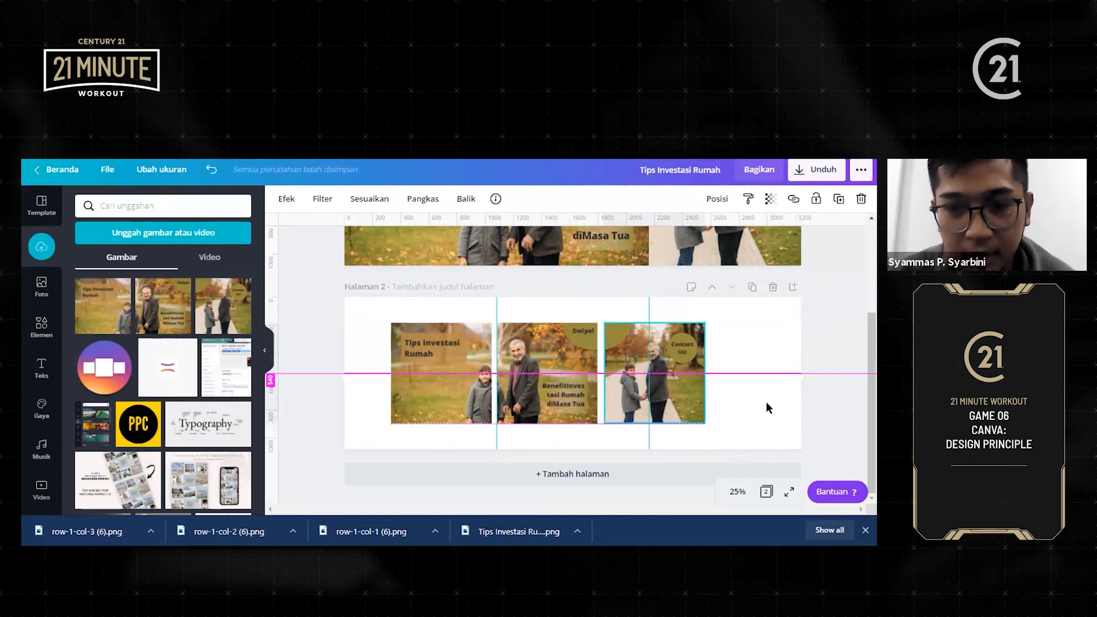
pyautogui.click(765, 416)
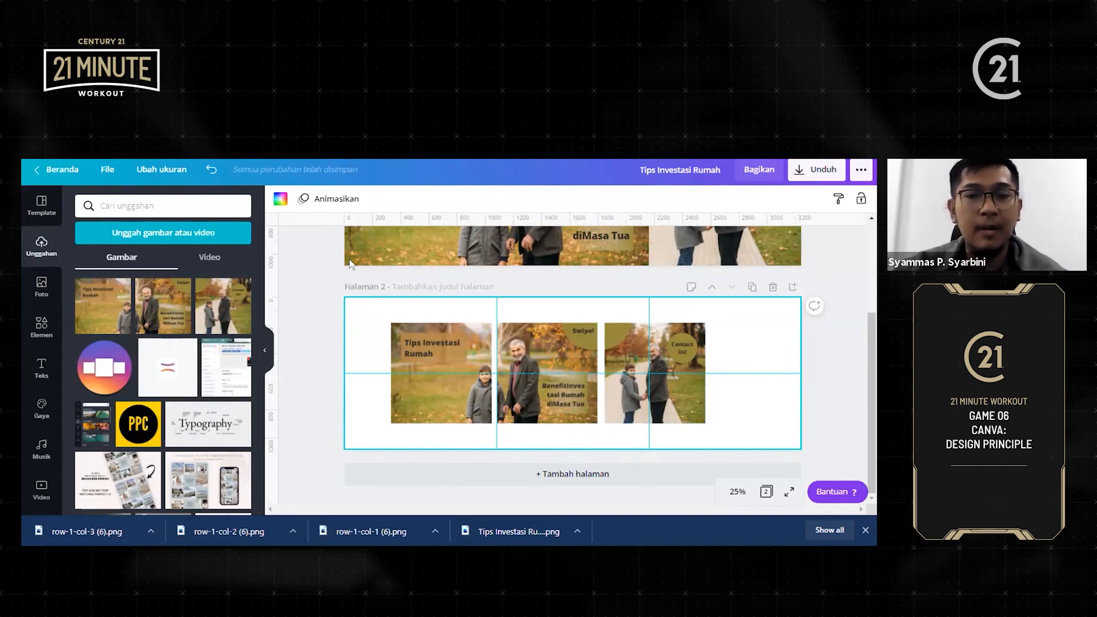
# Add a blank third page and place a small circular photo frame near the middle of its right-hand third
pyautogui.click(573, 474)
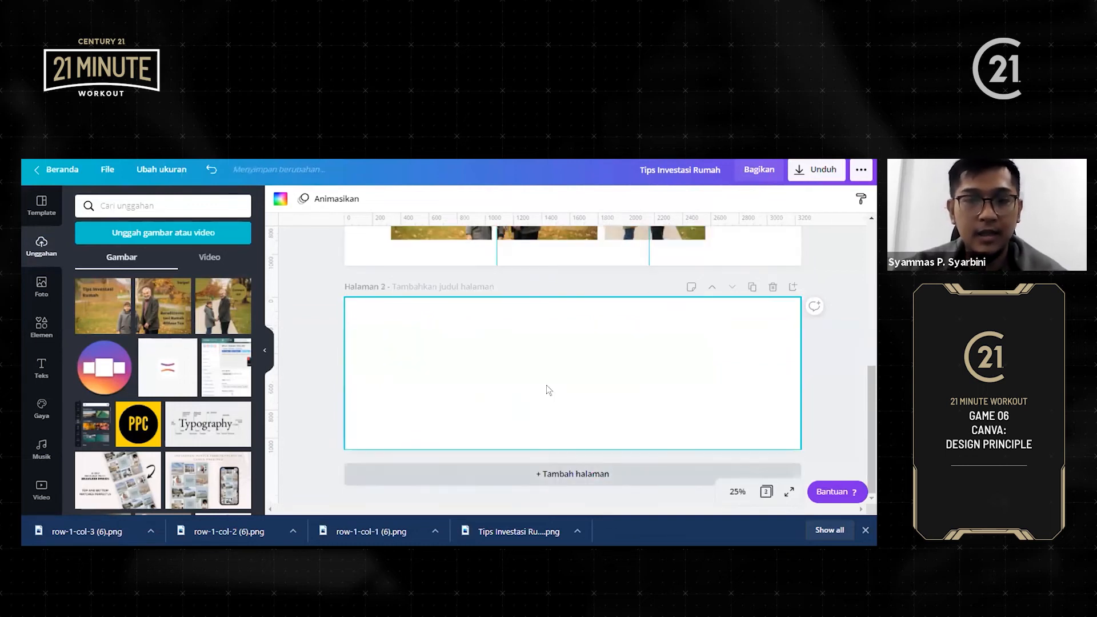
pyautogui.click(48, 333)
pyautogui.scroll(-2, 187, 285)
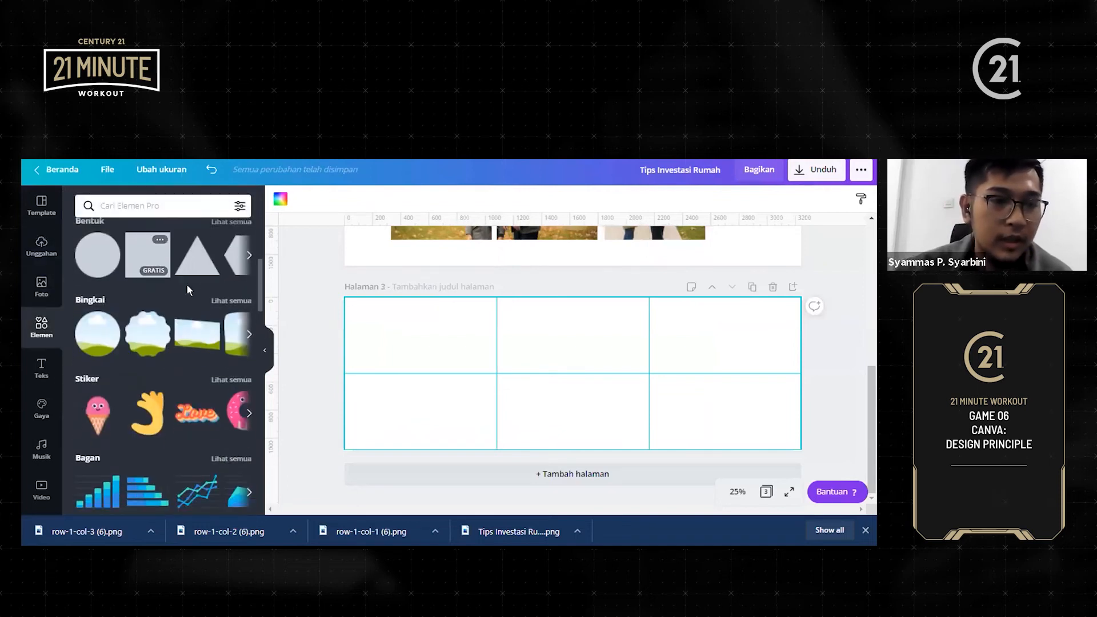
pyautogui.click(210, 296)
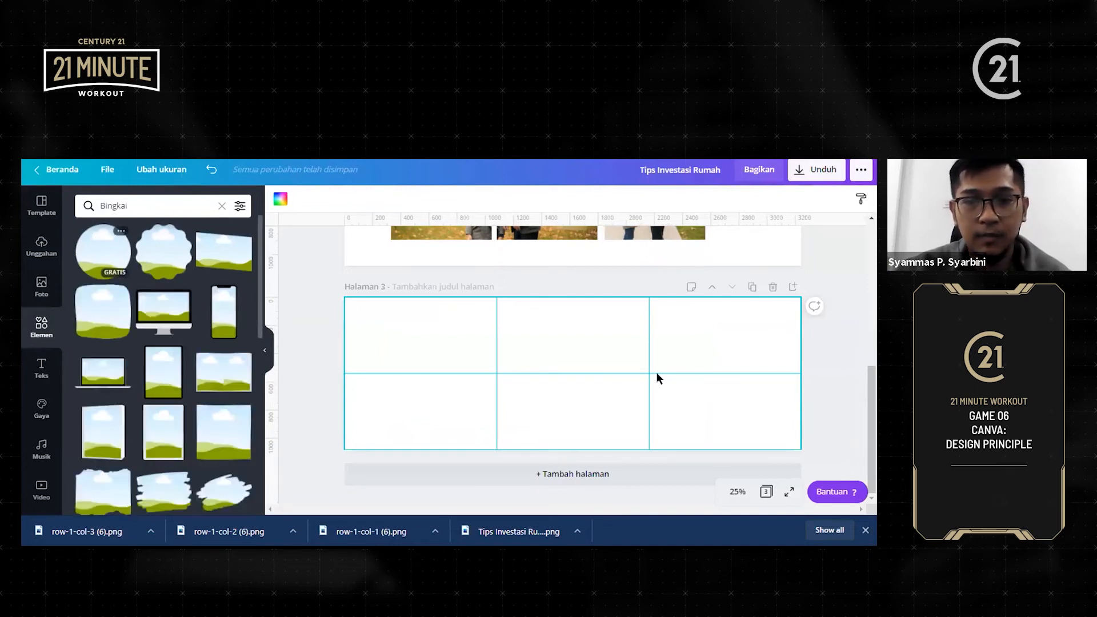
pyautogui.moveTo(584, 384); pyautogui.dragTo(722, 378)
pyautogui.moveTo(761, 325); pyautogui.dragTo(733, 354)
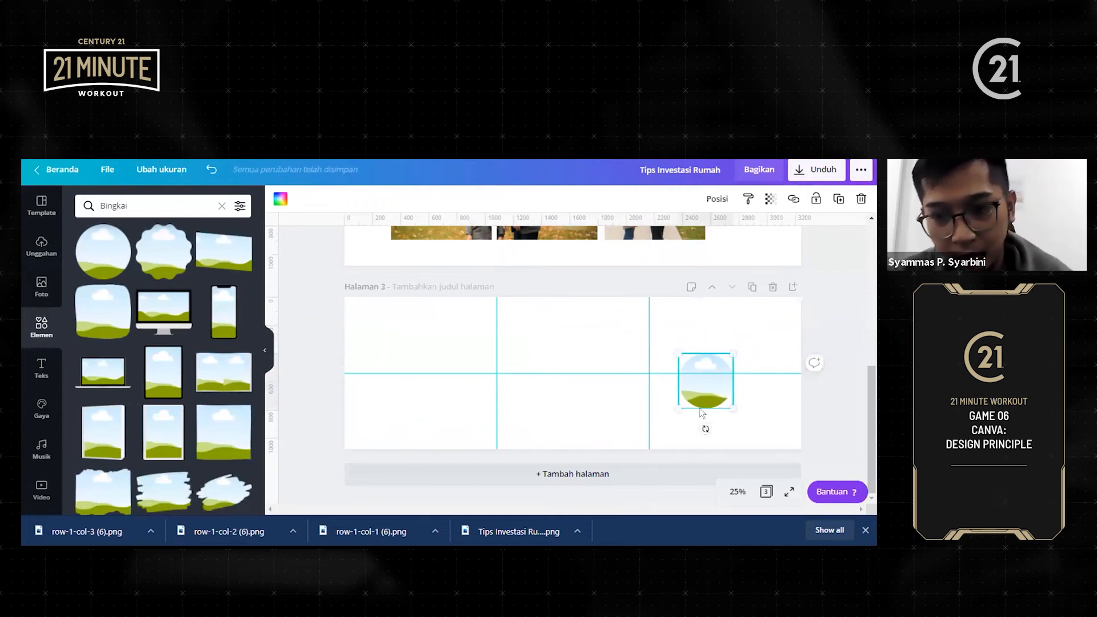
pyautogui.moveTo(698, 400); pyautogui.dragTo(723, 392)
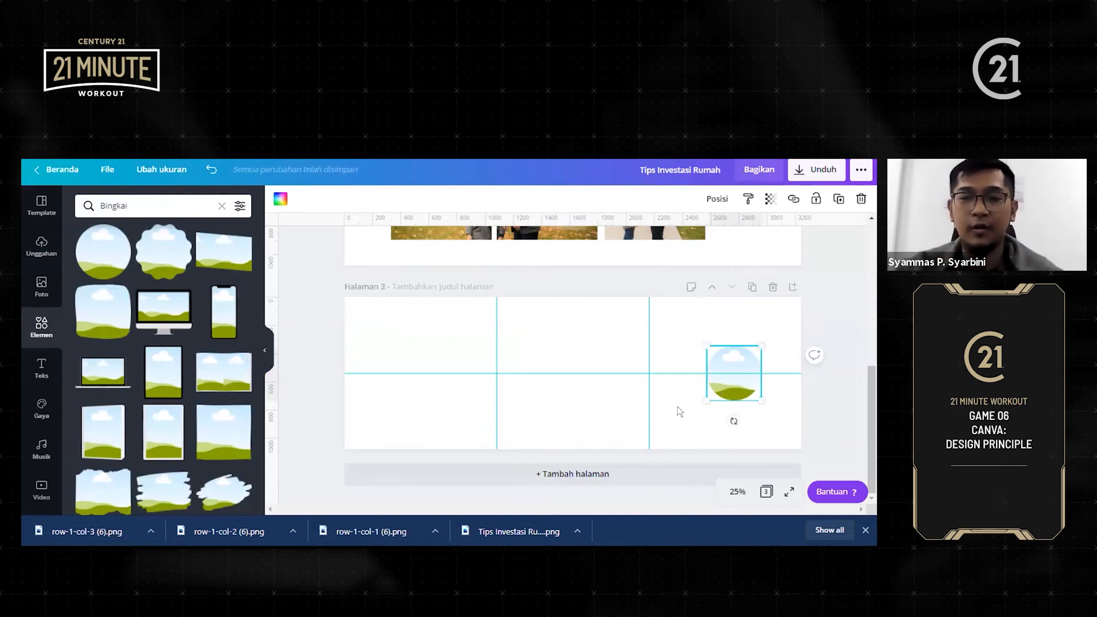
pyautogui.click(611, 404)
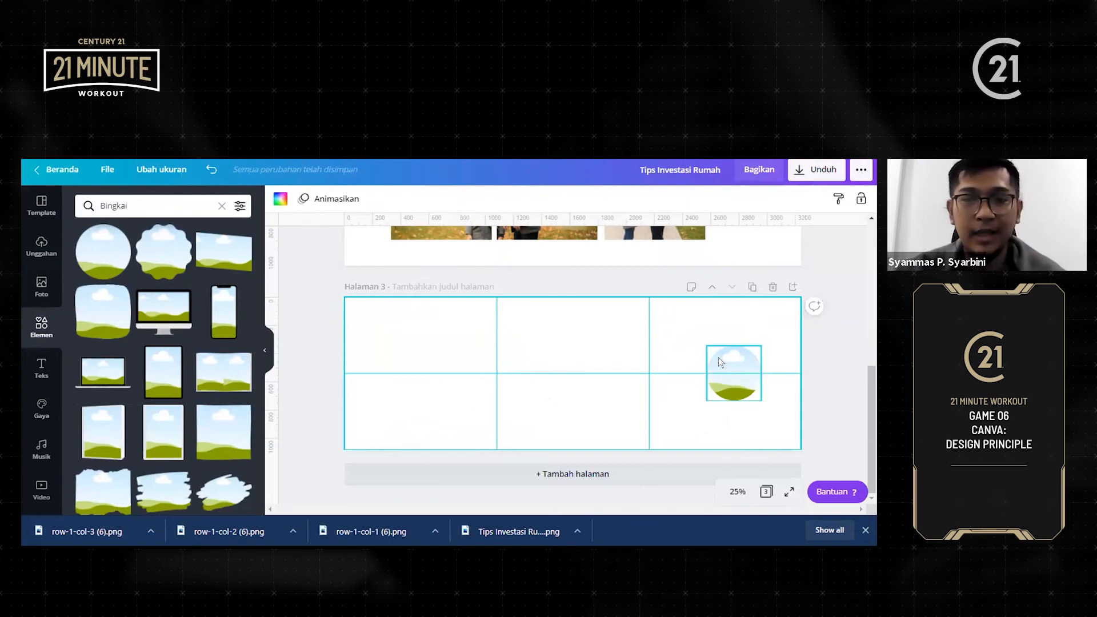
# Add a heading reading "Thank You" and position it above the circular frame on page 3
pyautogui.click(41, 366)
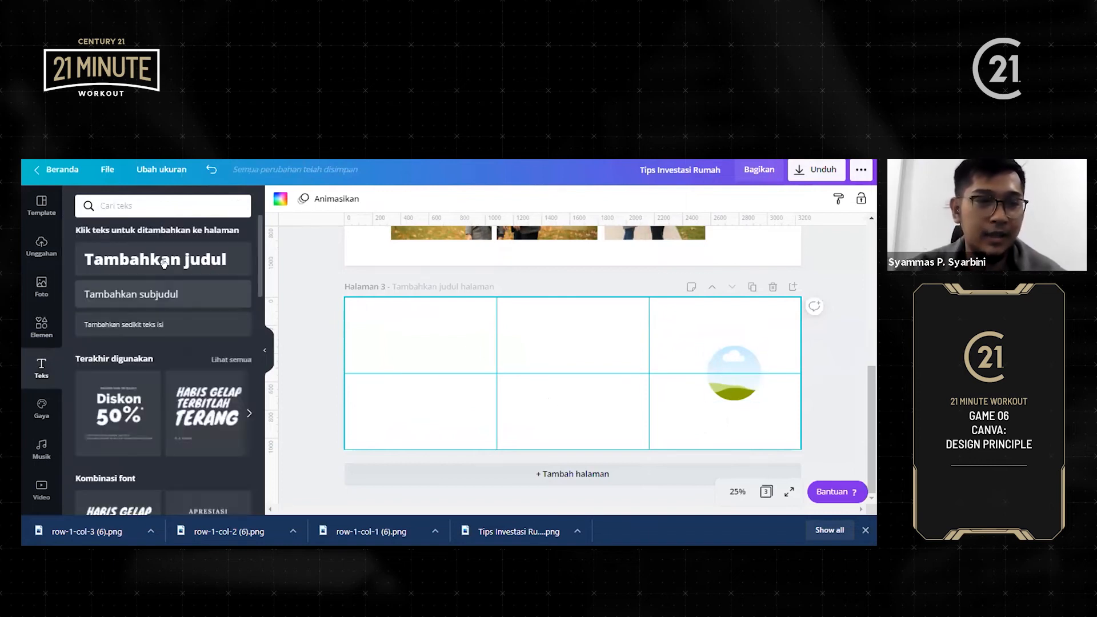
pyautogui.click(174, 260)
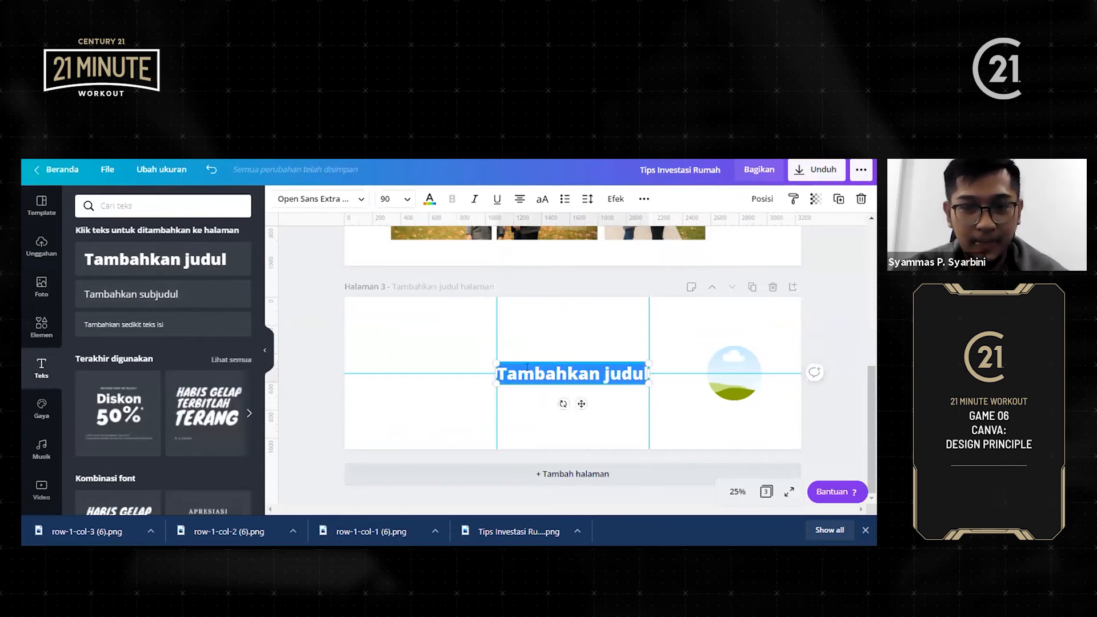
pyautogui.write('Thank')
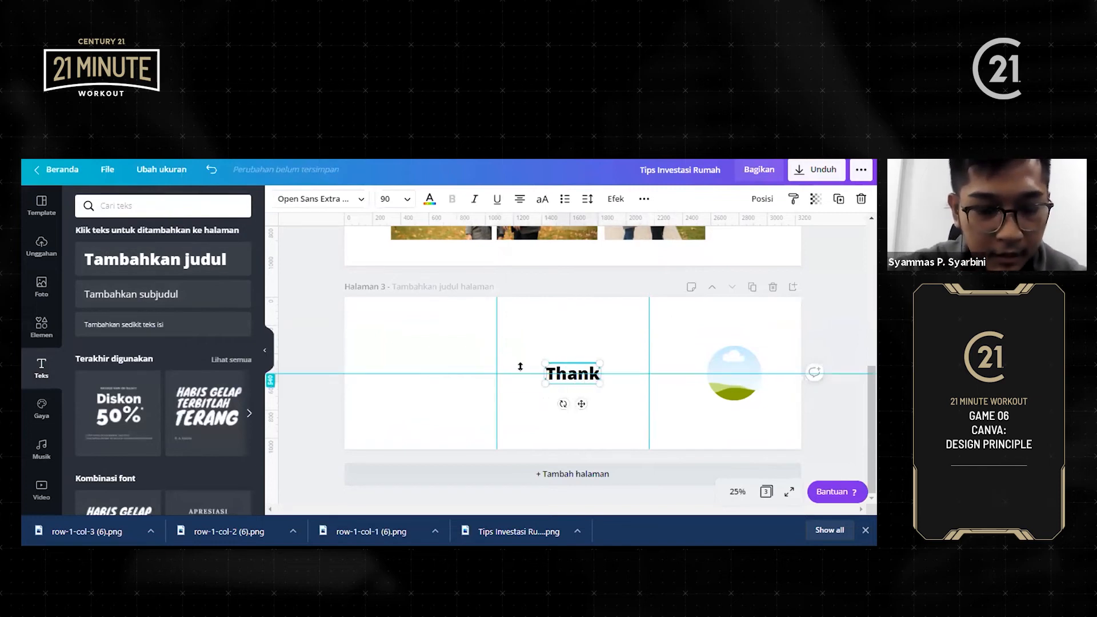
pyautogui.write(' You')
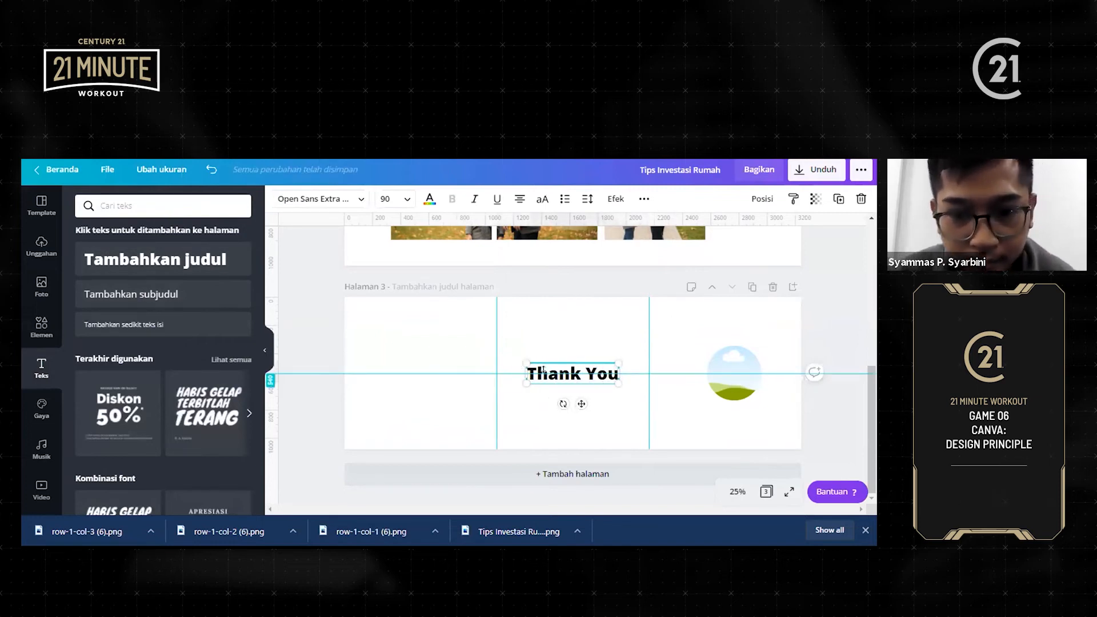
pyautogui.moveTo(704, 380); pyautogui.dragTo(731, 362)
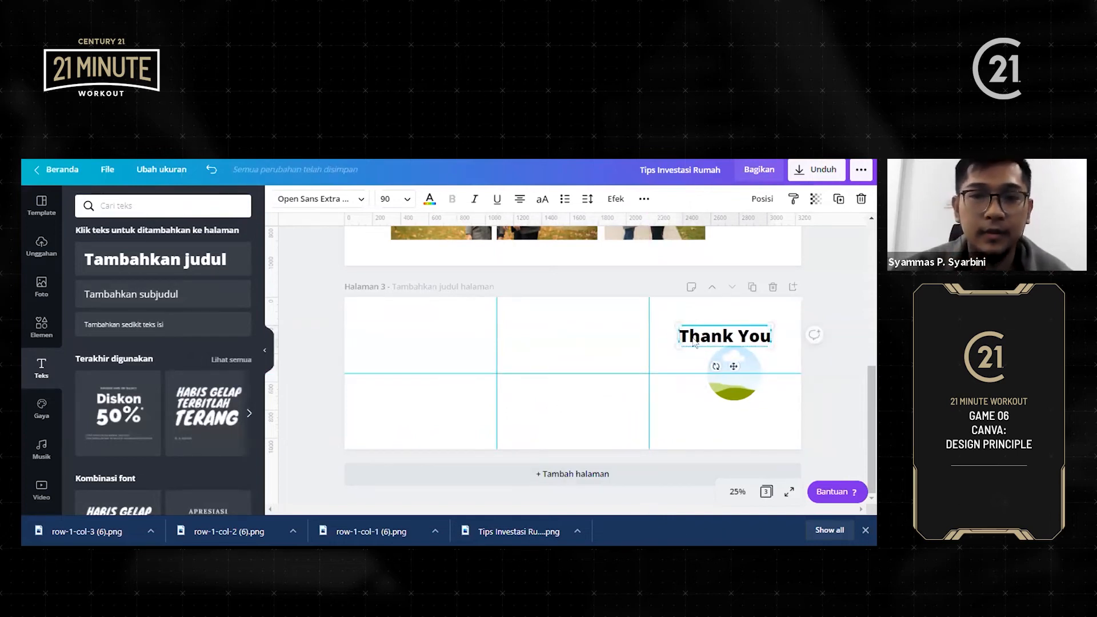
# Search the photos for "man profesional" and fill the circular frame with the suited man standing with crossed arms
pyautogui.click(41, 286)
pyautogui.click(221, 206)
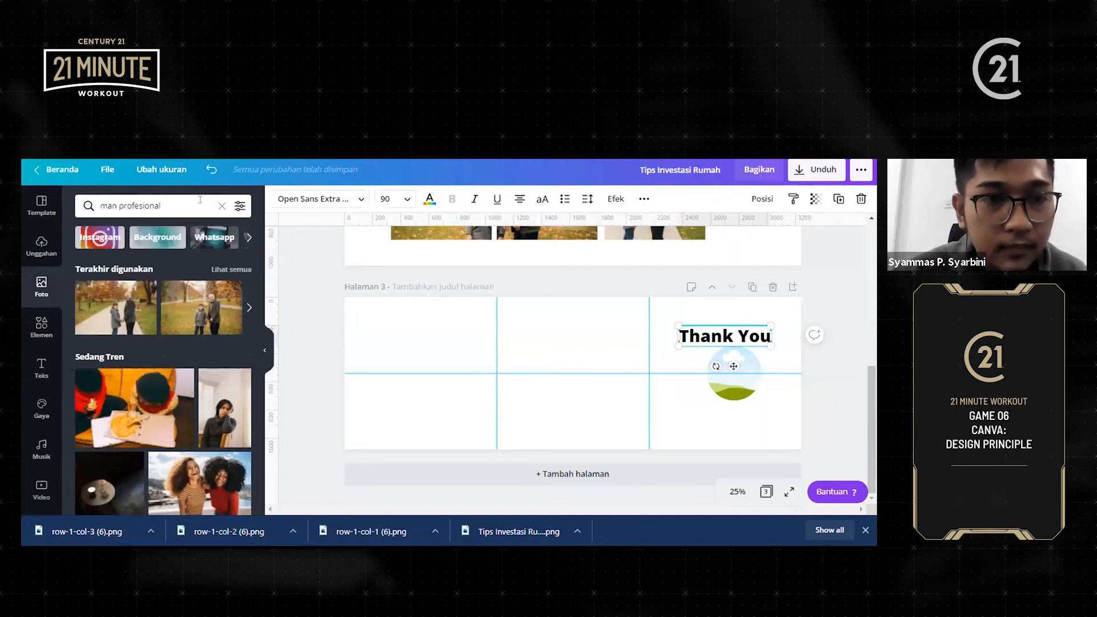
pyautogui.write('man profesional')
pyautogui.press('Return')
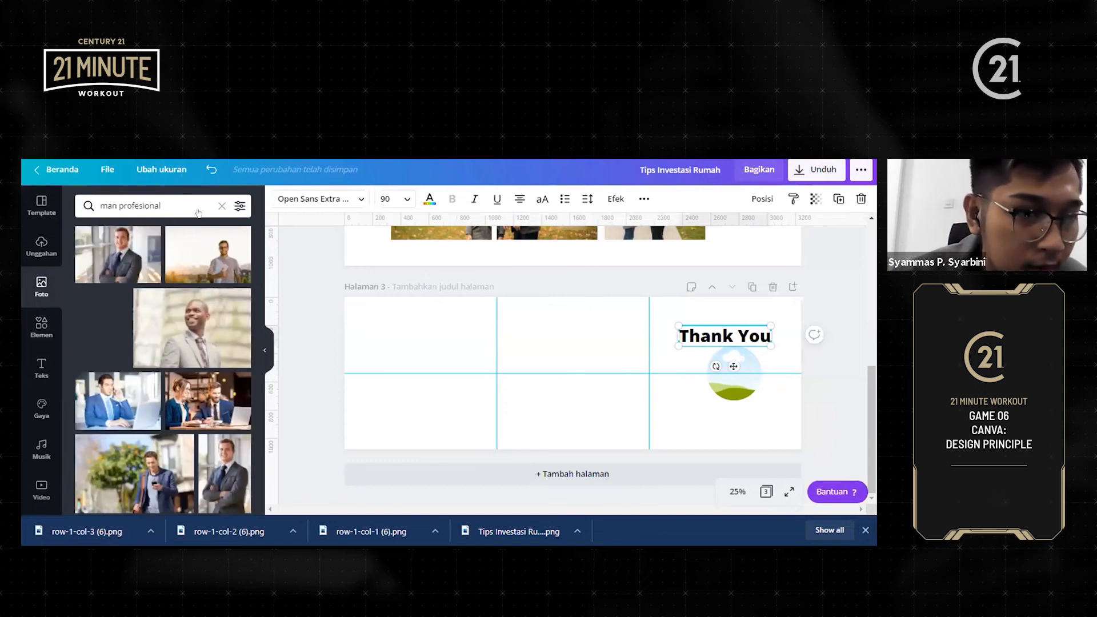
pyautogui.click(121, 261)
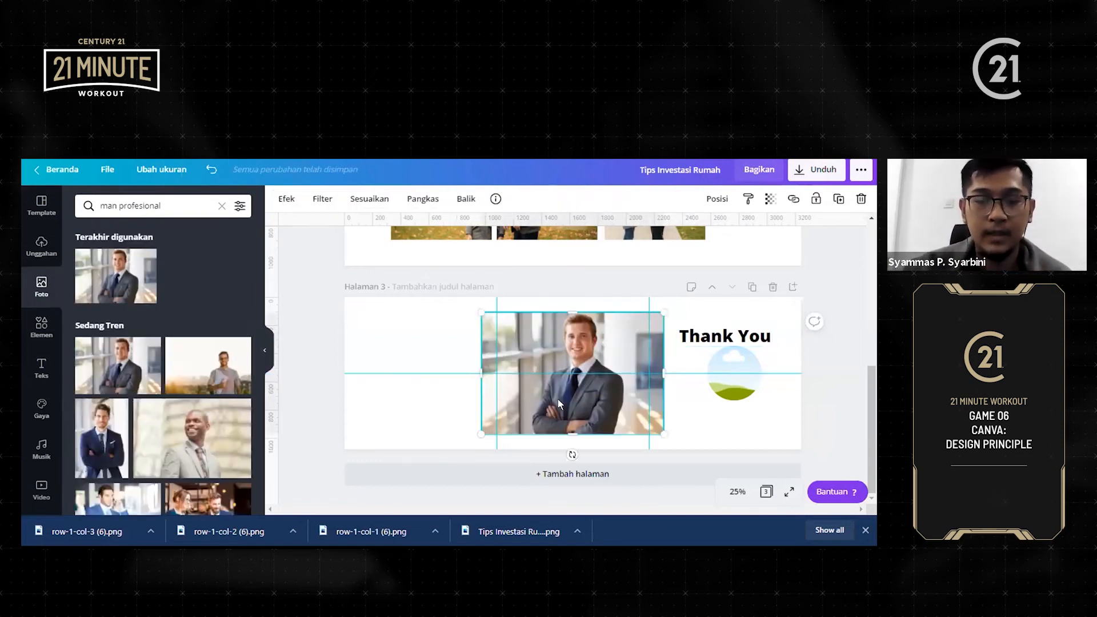
pyautogui.moveTo(612, 389); pyautogui.dragTo(715, 382)
pyautogui.click(561, 396)
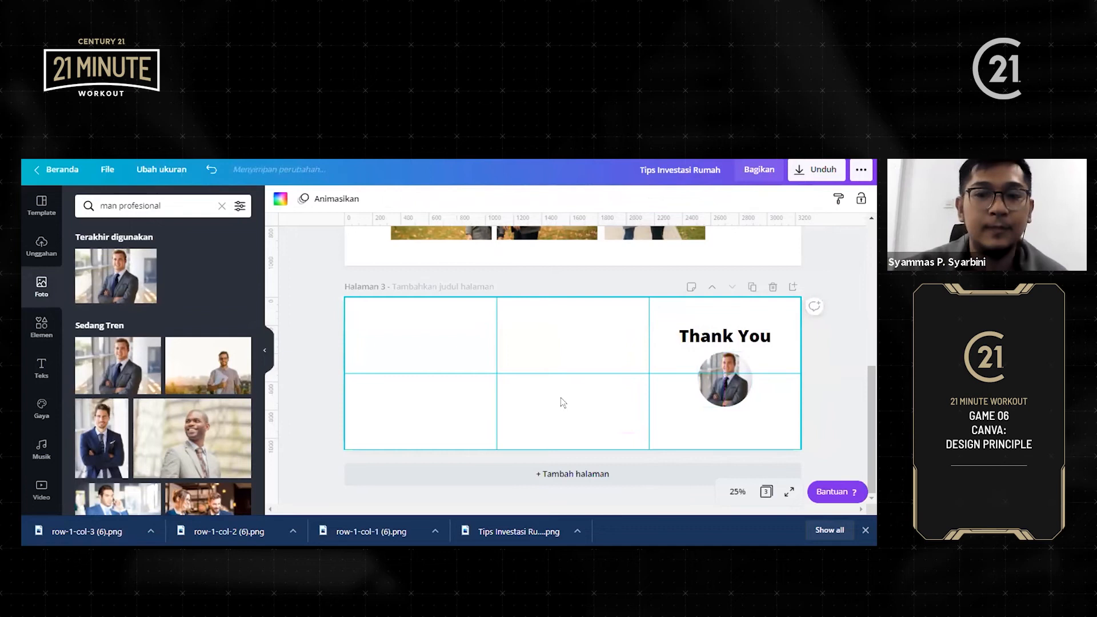
# Duplicate the "Thank You" heading below the portrait and change the copy's text to "WhatsApp"
pyautogui.click(749, 341)
pyautogui.moveTo(750, 341); pyautogui.dragTo(731, 419)
pyautogui.doubleClick(731, 420)
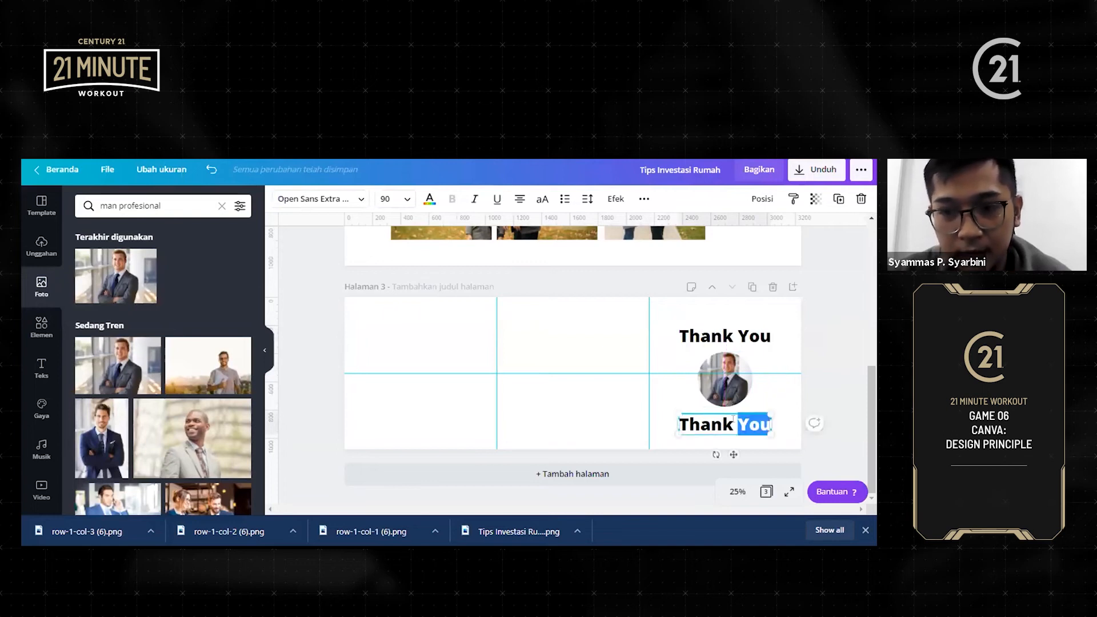
pyautogui.write('WhatsApp')
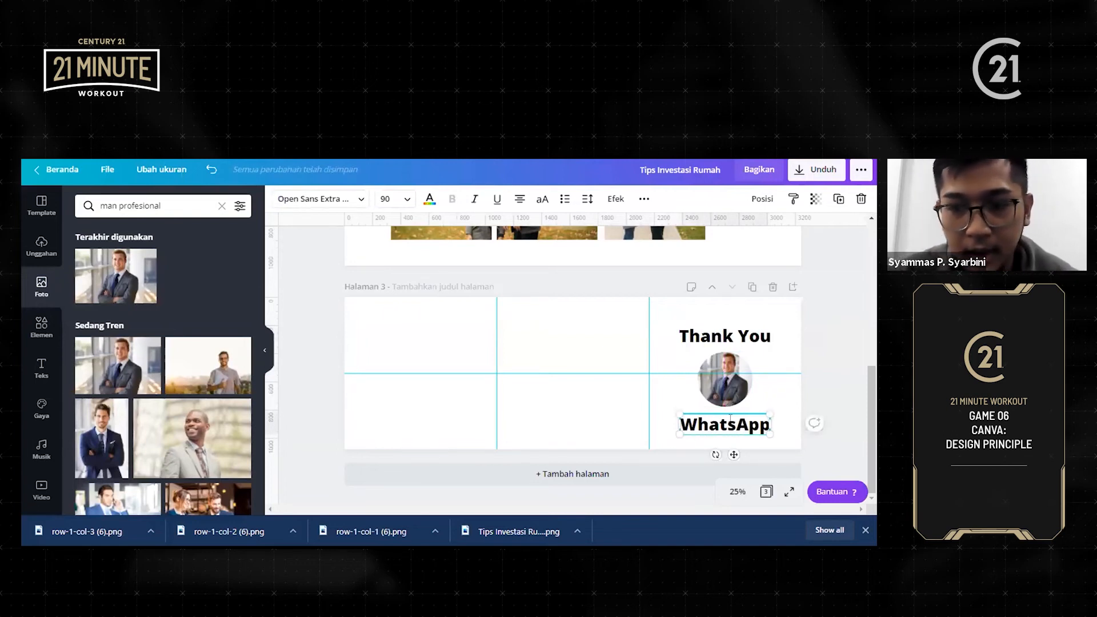
pyautogui.click(596, 407)
# Scale the "WhatsApp" text down to size 66,5 and centre it beneath the portrait
pyautogui.click(743, 428)
pyautogui.moveTo(770, 434); pyautogui.dragTo(731, 442)
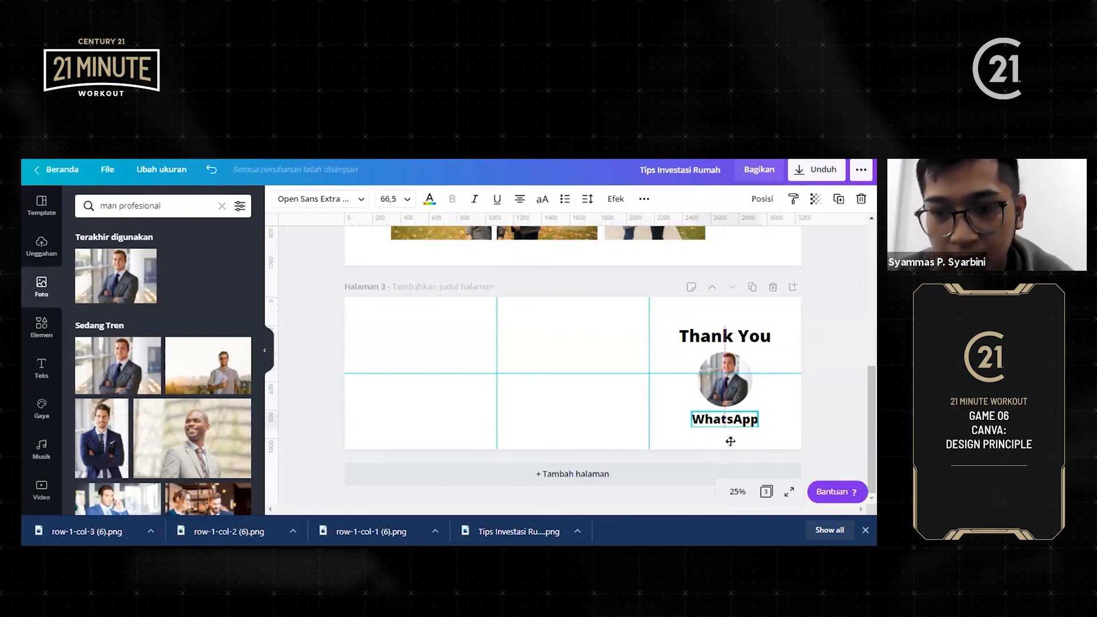
pyautogui.click(558, 415)
# Move the "Thank You" heading, the circular portrait and the "WhatsApp" text slightly upward on page 3
pyautogui.scroll(5, 558, 415)
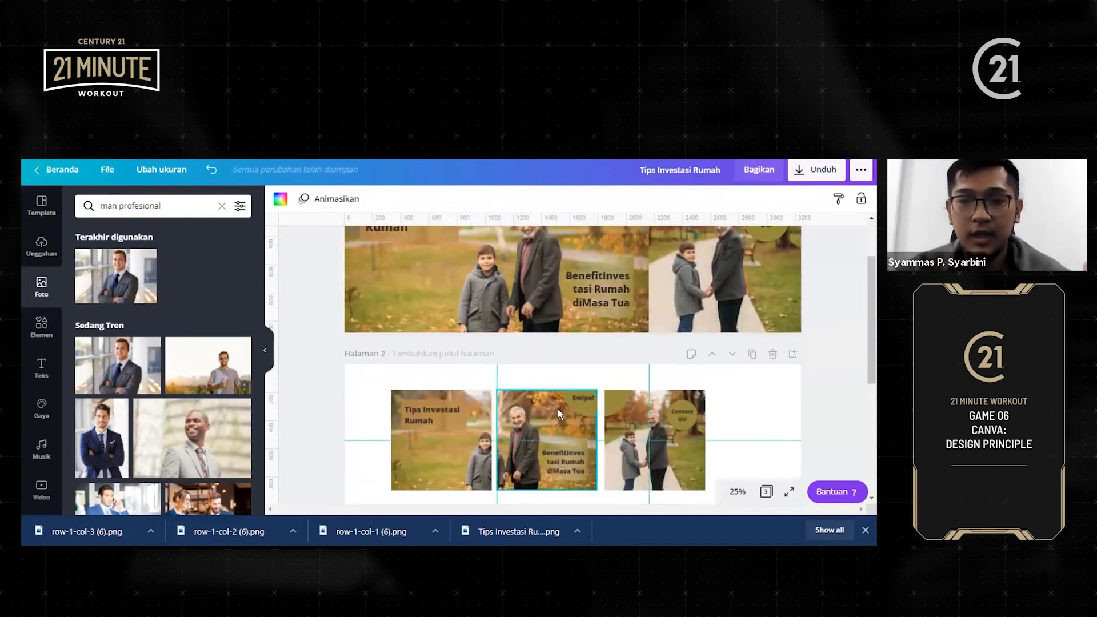
pyautogui.scroll(-5, 558, 410)
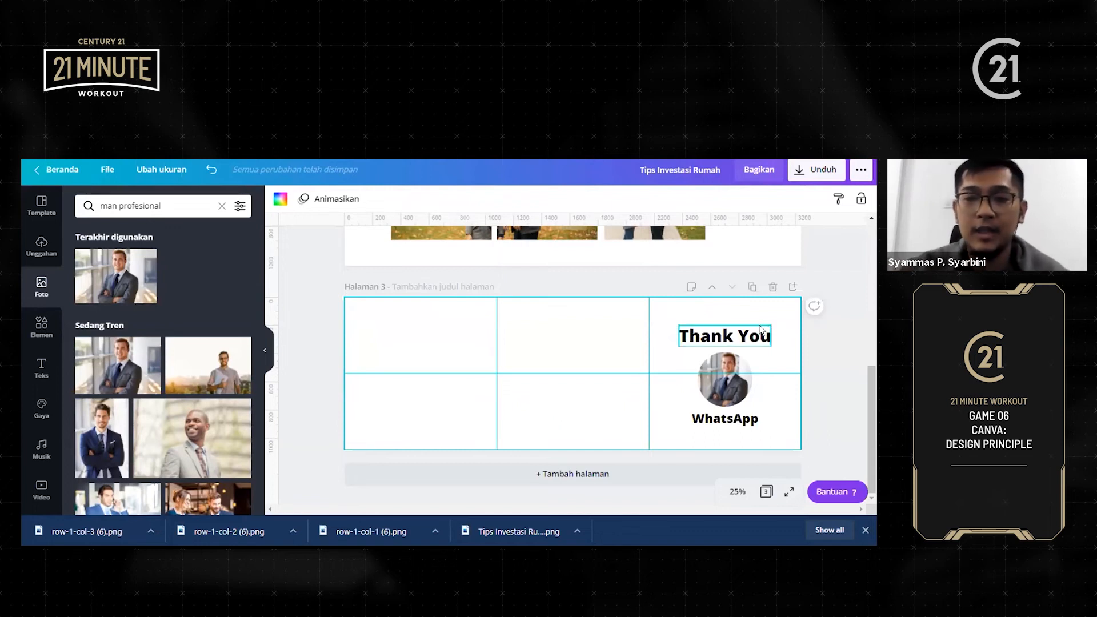
pyautogui.moveTo(760, 331); pyautogui.dragTo(760, 323)
pyautogui.moveTo(725, 386); pyautogui.dragTo(725, 380)
pyautogui.click(742, 422)
pyautogui.click(743, 423)
pyautogui.moveTo(742, 423); pyautogui.dragTo(740, 417)
pyautogui.click(519, 419)
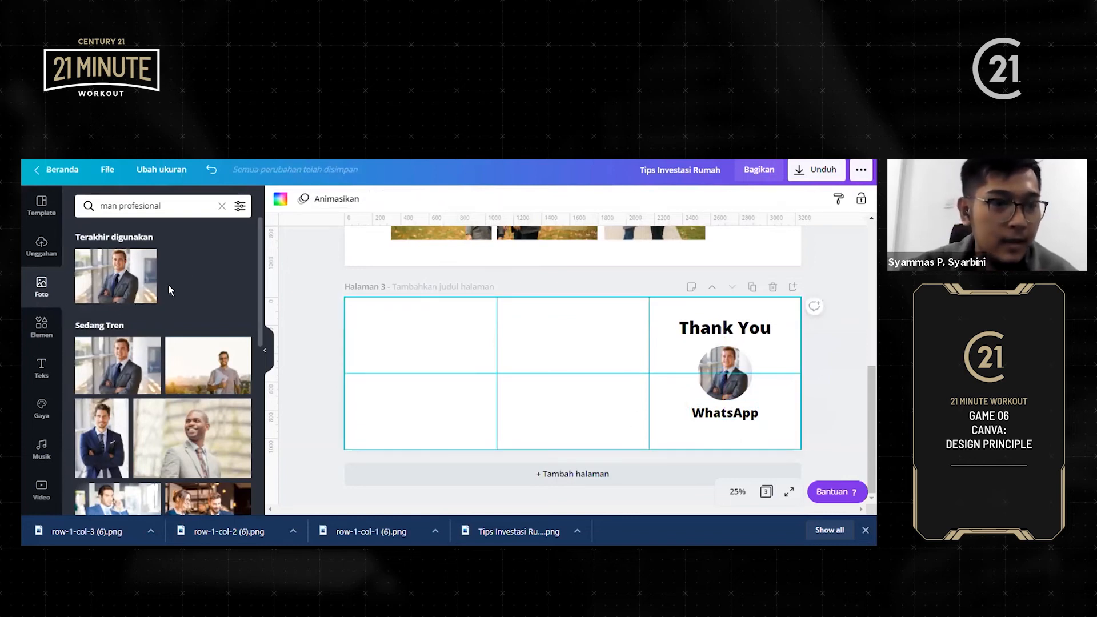
# Clear the photo search term and return to the split pieces on page 2
pyautogui.click(220, 205)
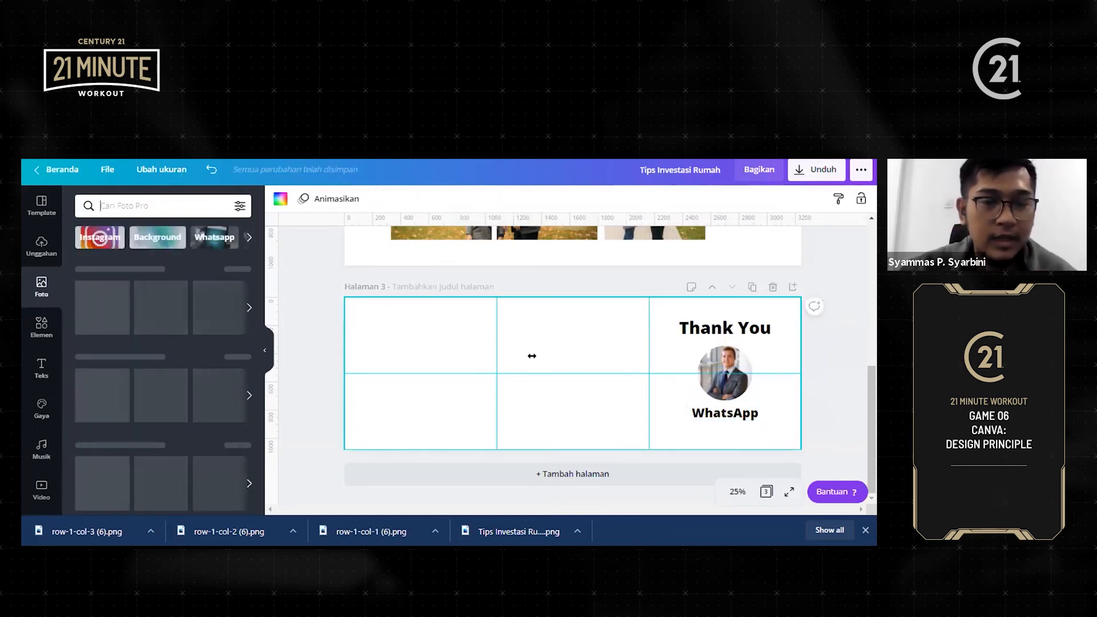
pyautogui.scroll(5, 561, 345)
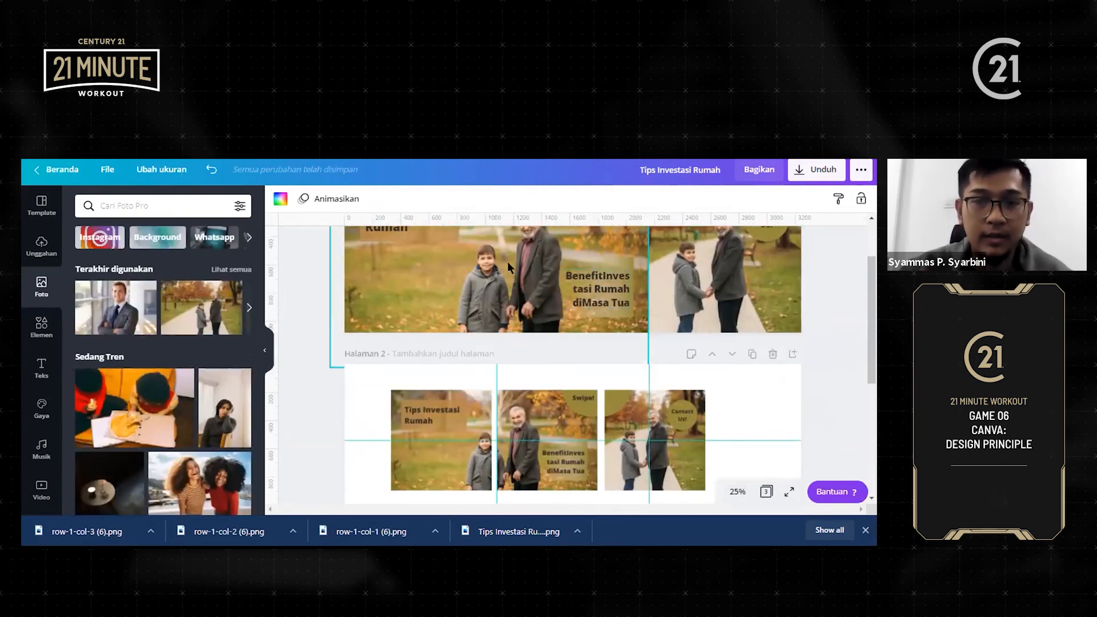
# Set page 3's background to the light turquoise-blue standard colour
pyautogui.scroll(-5, 541, 363)
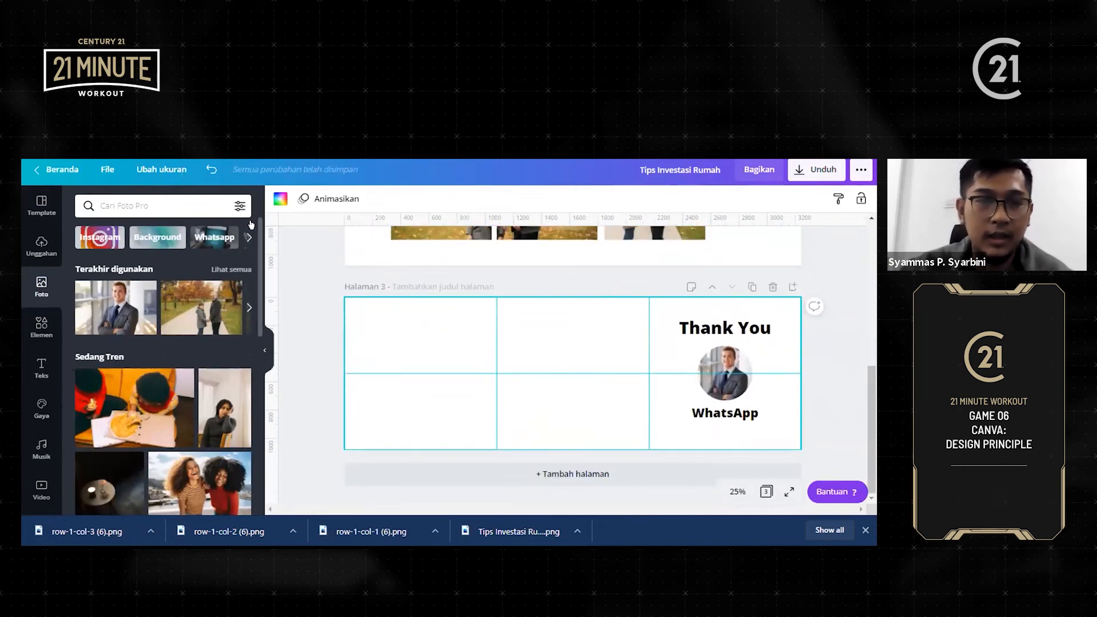
pyautogui.click(280, 200)
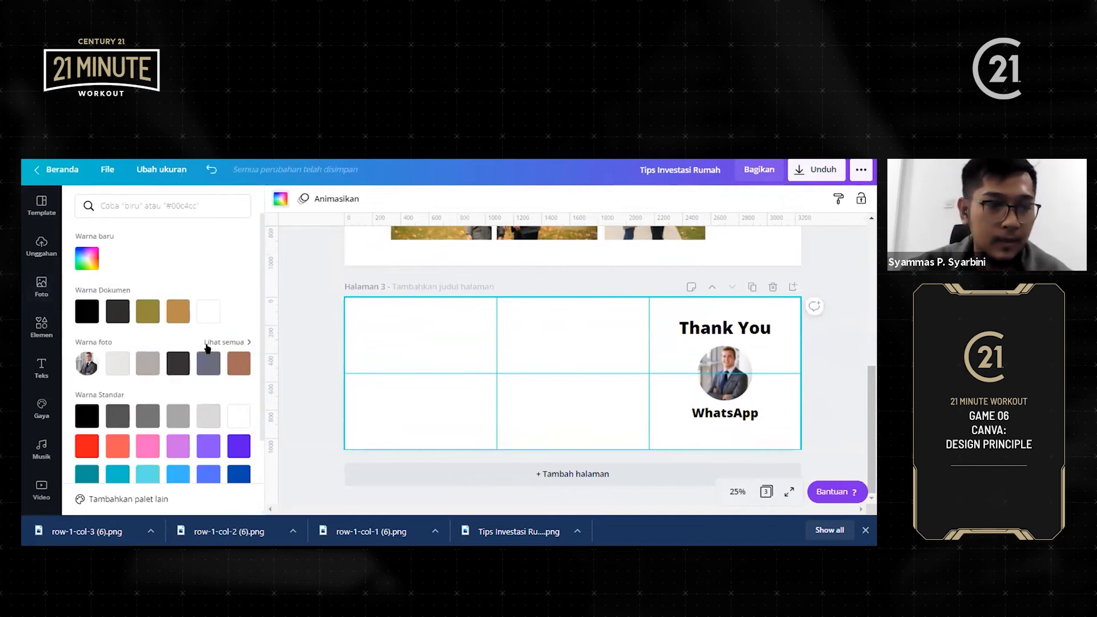
pyautogui.scroll(-1, 207, 349)
pyautogui.click(144, 430)
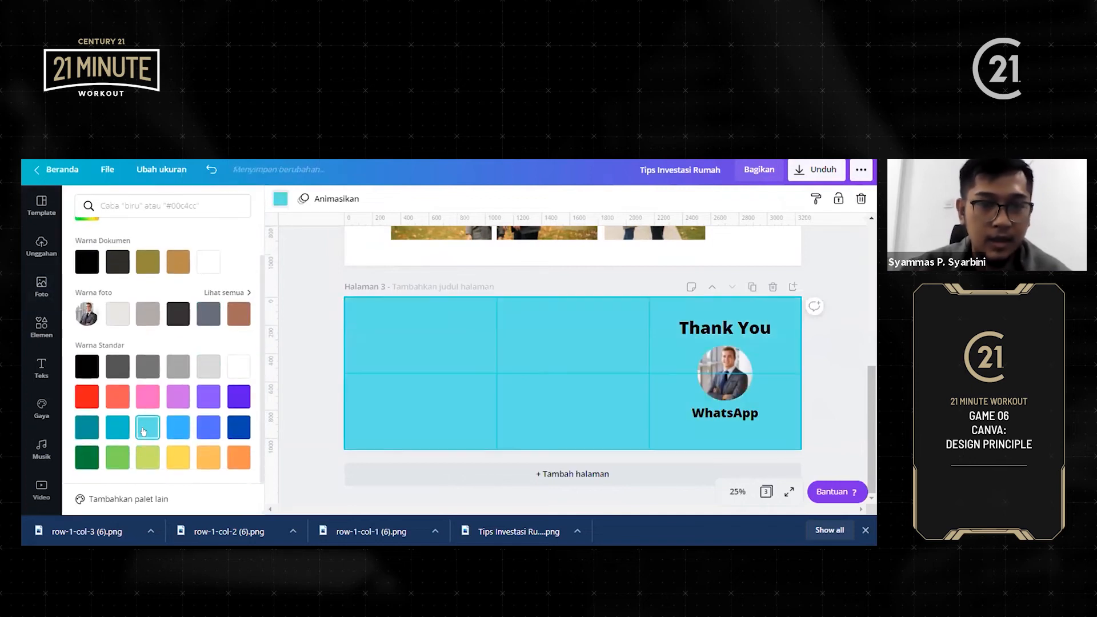
pyautogui.click(416, 331)
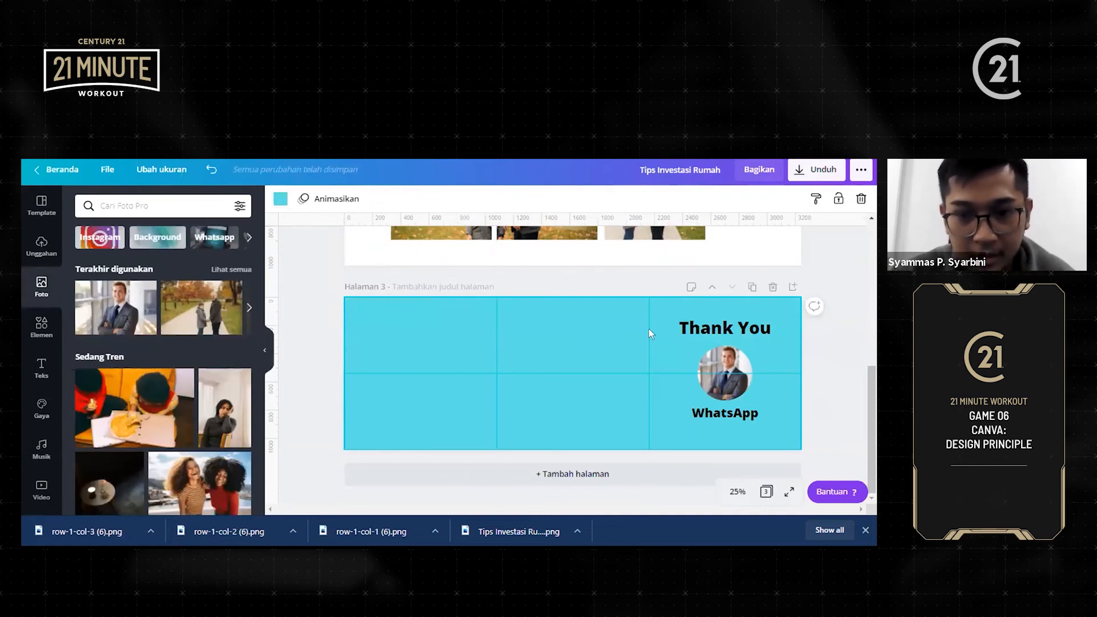
# Duplicate the "Thank You" heading onto the empty area of page 3 and change the copy's text to "Kamu Tahu"
pyautogui.click(710, 328)
pyautogui.moveTo(709, 333); pyautogui.dragTo(471, 328)
pyautogui.moveTo(537, 346); pyautogui.dragTo(501, 337)
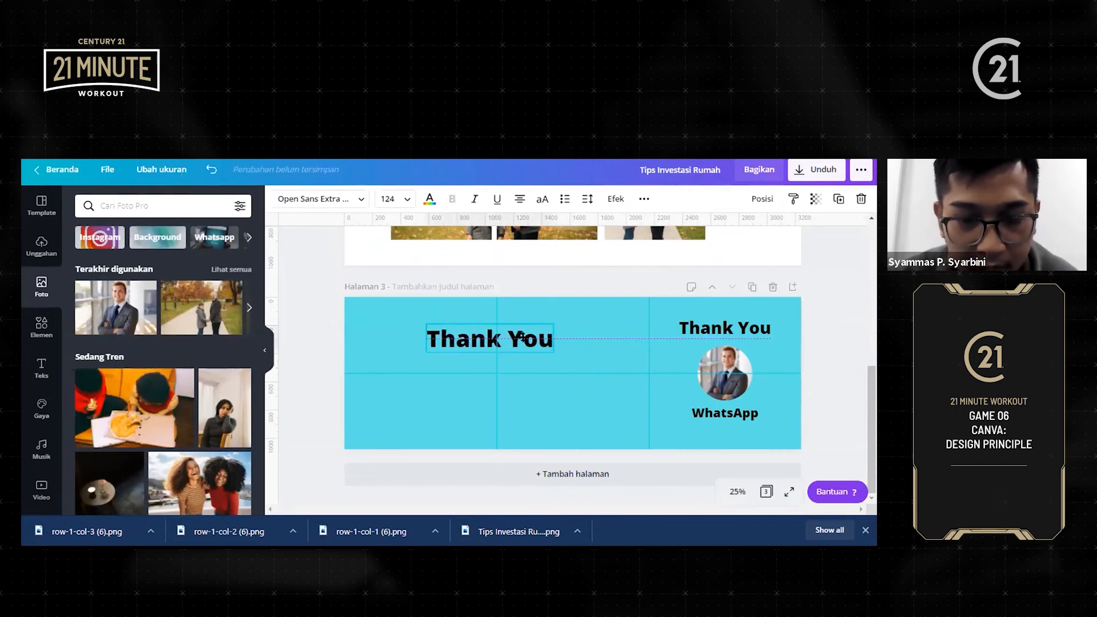
pyautogui.doubleClick(525, 338)
pyautogui.tripleClick(523, 339)
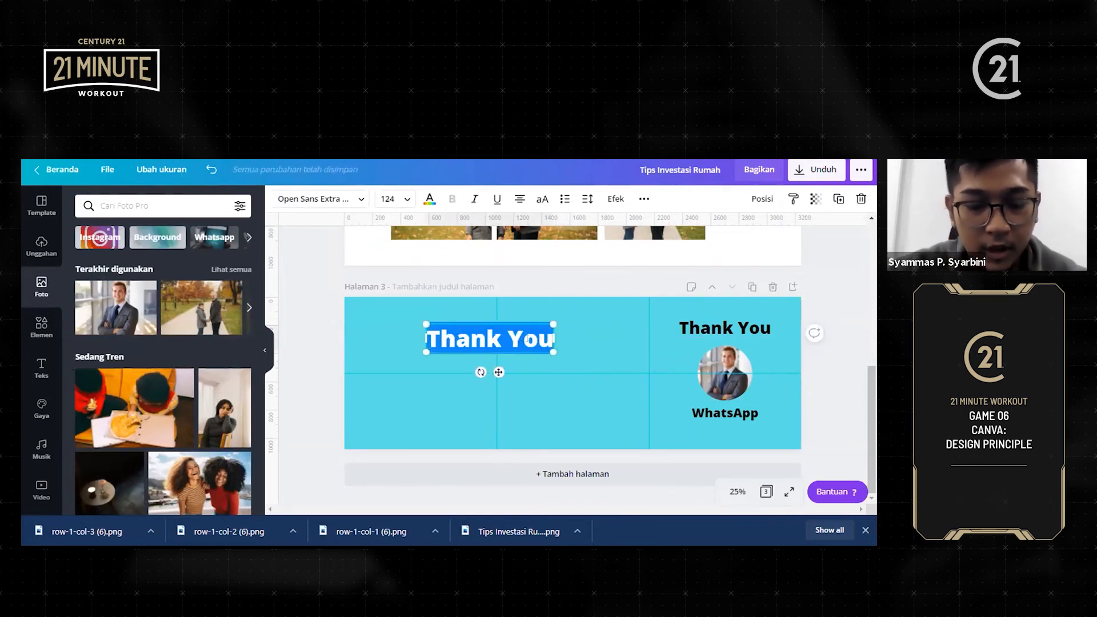
pyautogui.write('Kamu Tahu')
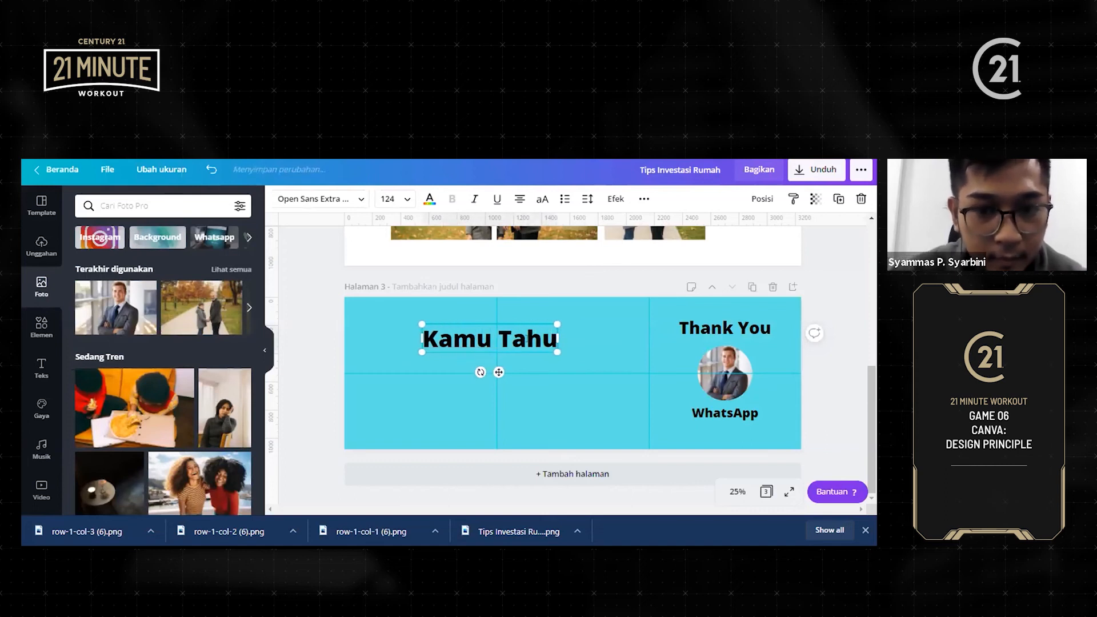
pyautogui.click(491, 365)
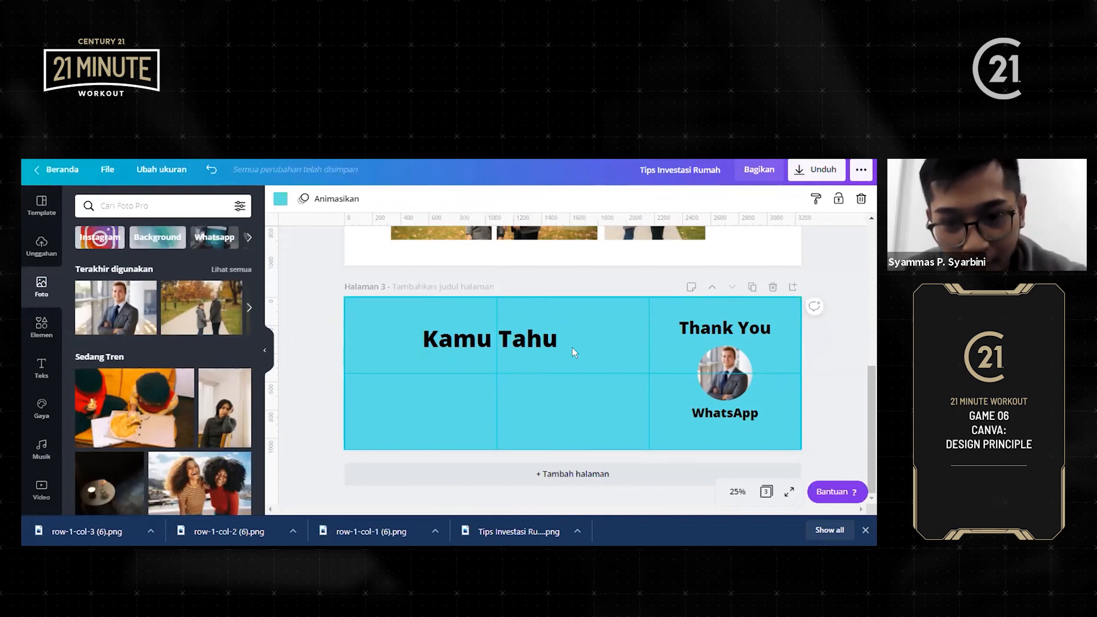
# Scale the "Kamu Tahu" heading down to size 93,3 and move it into the first third of page 3
pyautogui.click(513, 334)
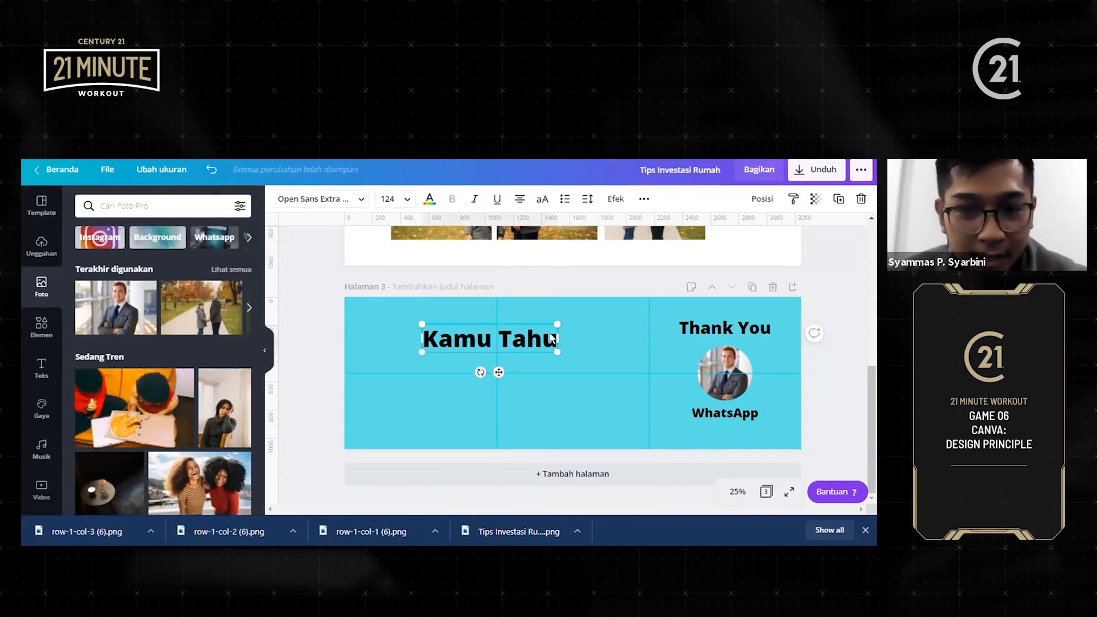
pyautogui.moveTo(549, 328)
pyautogui.mouseDown()
pyautogui.moveTo(528, 334)
pyautogui.moveTo(566, 339)
pyautogui.mouseUp()
pyautogui.moveTo(498, 341); pyautogui.dragTo(424, 339)
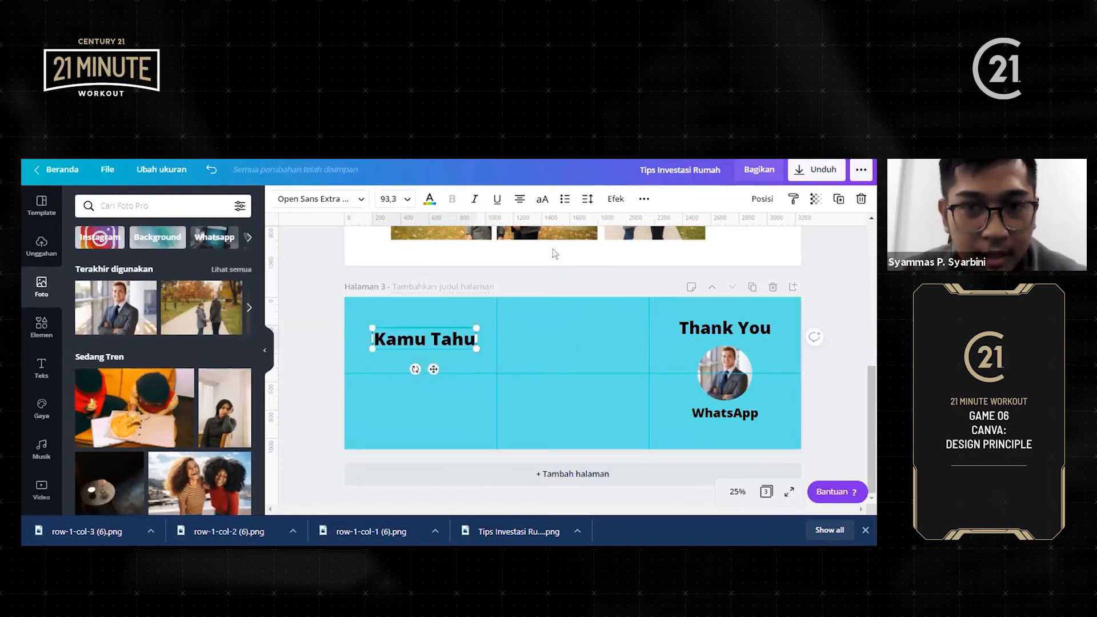
pyautogui.click(338, 347)
pyautogui.click(447, 339)
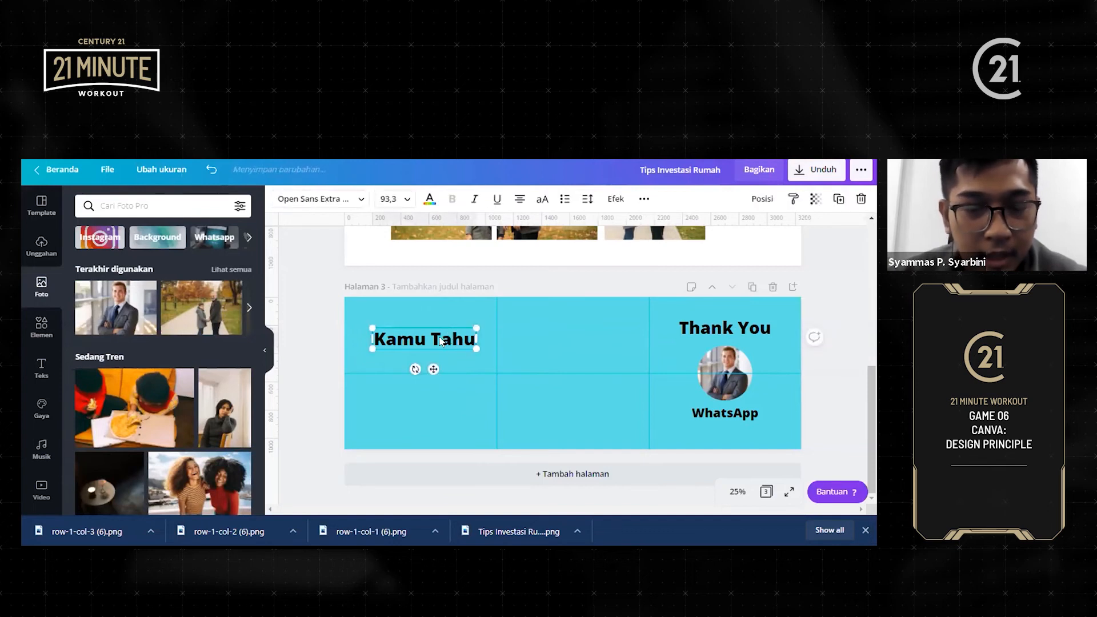
# Set the "Kamu Tahu" heading's font to Montserrat Extra-Bold and widen its text box so it fits on one line
pyautogui.click(344, 200)
pyautogui.click(206, 203)
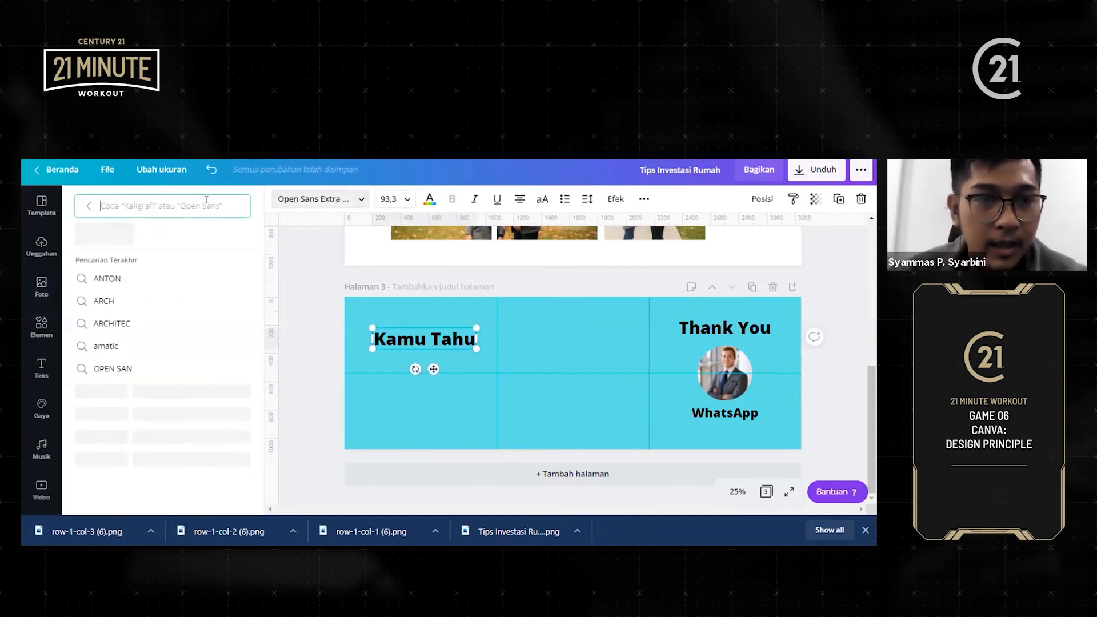
pyautogui.write('monts')
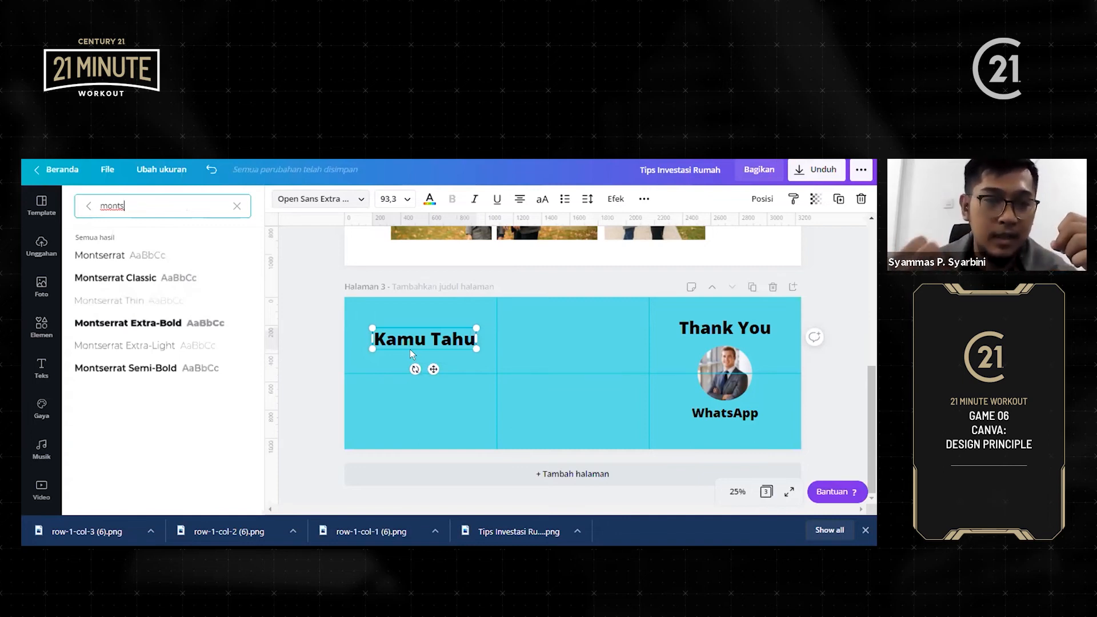
pyautogui.click(192, 321)
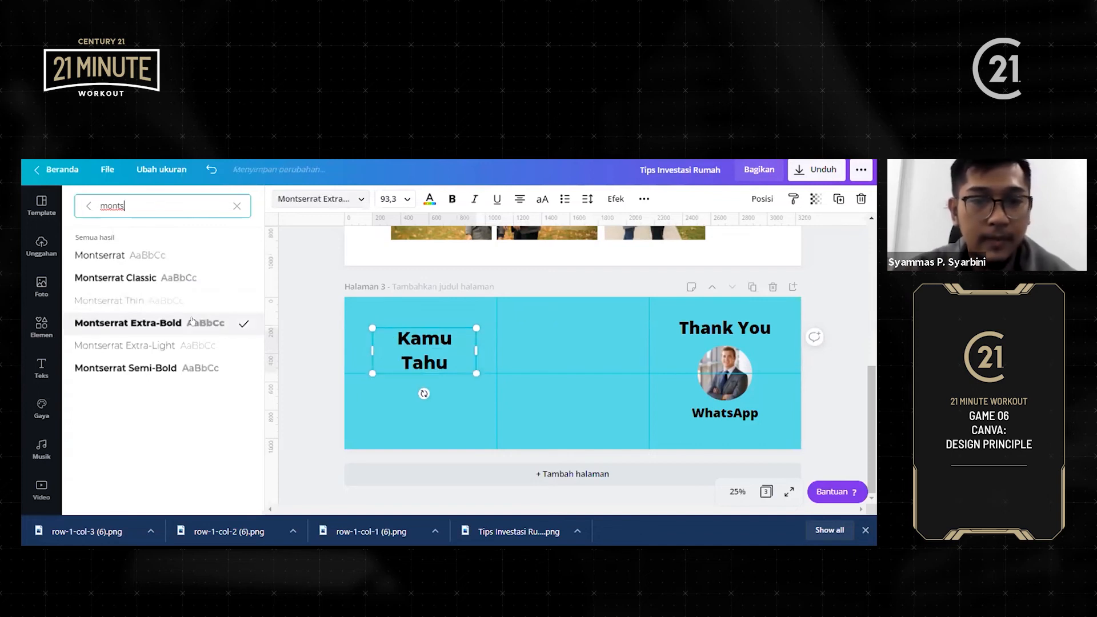
pyautogui.moveTo(474, 350); pyautogui.dragTo(444, 350)
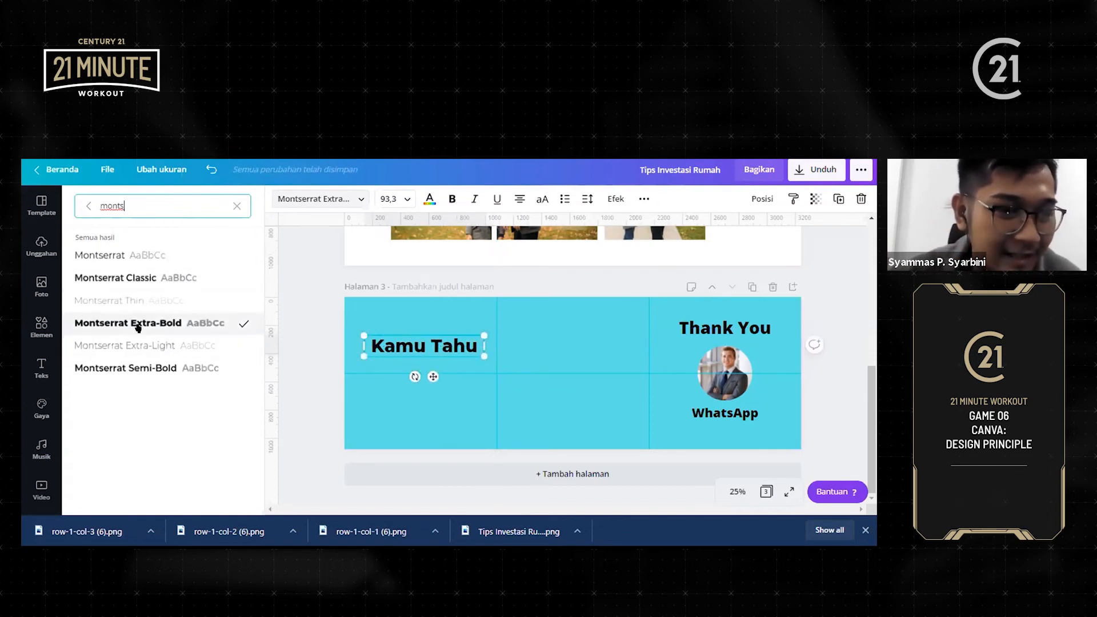
pyautogui.click(451, 348)
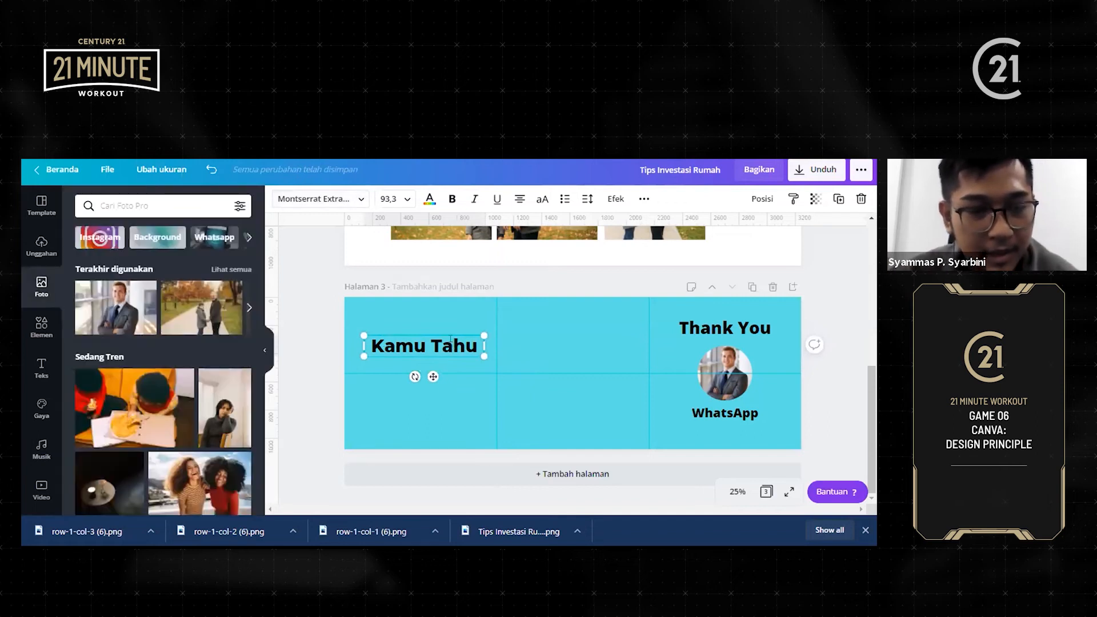
pyautogui.click(554, 361)
# Duplicate the "Kamu Tahu" heading directly below the original and set the copy's font to Montserrat Semi-Bold
pyautogui.click(445, 347)
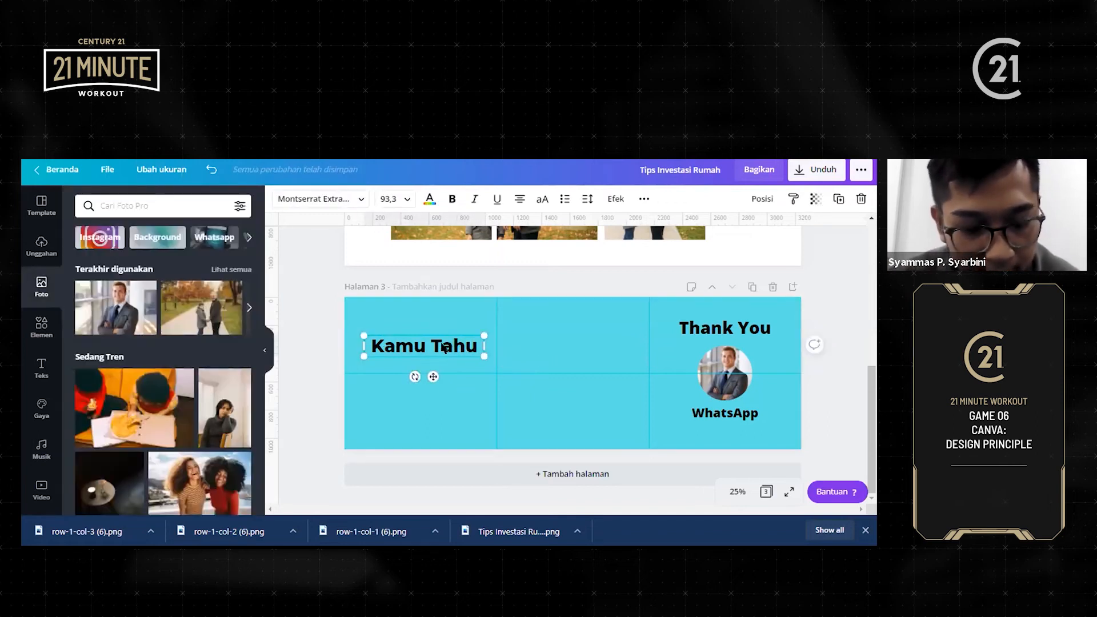
pyautogui.hotkey('ctrl', 'd')
pyautogui.moveTo(449, 352); pyautogui.dragTo(441, 370)
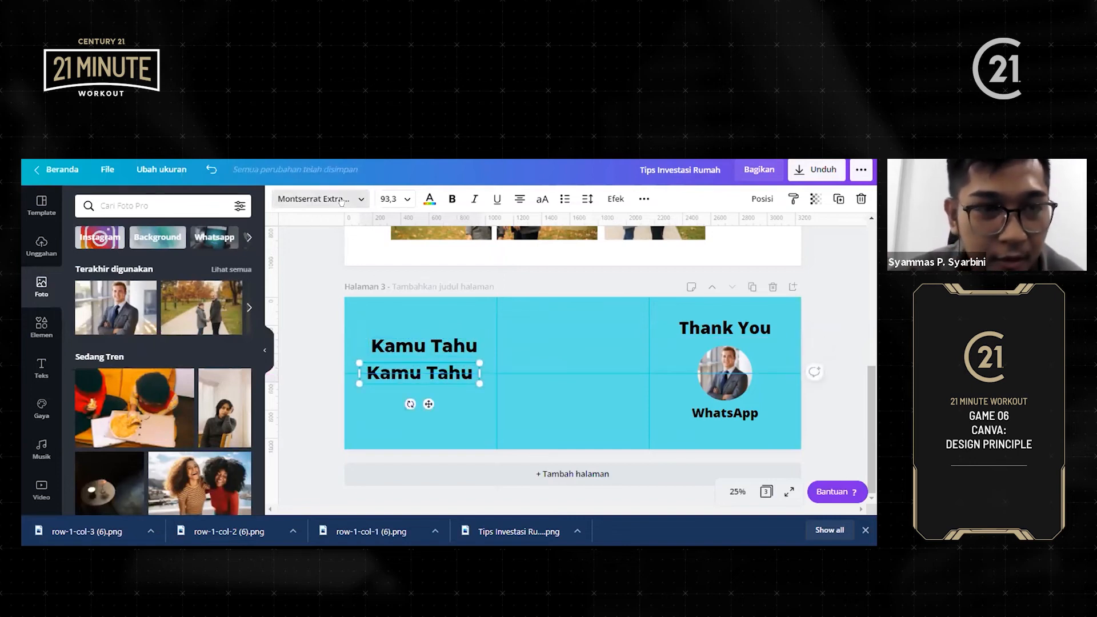
pyautogui.click(320, 198)
pyautogui.click(172, 371)
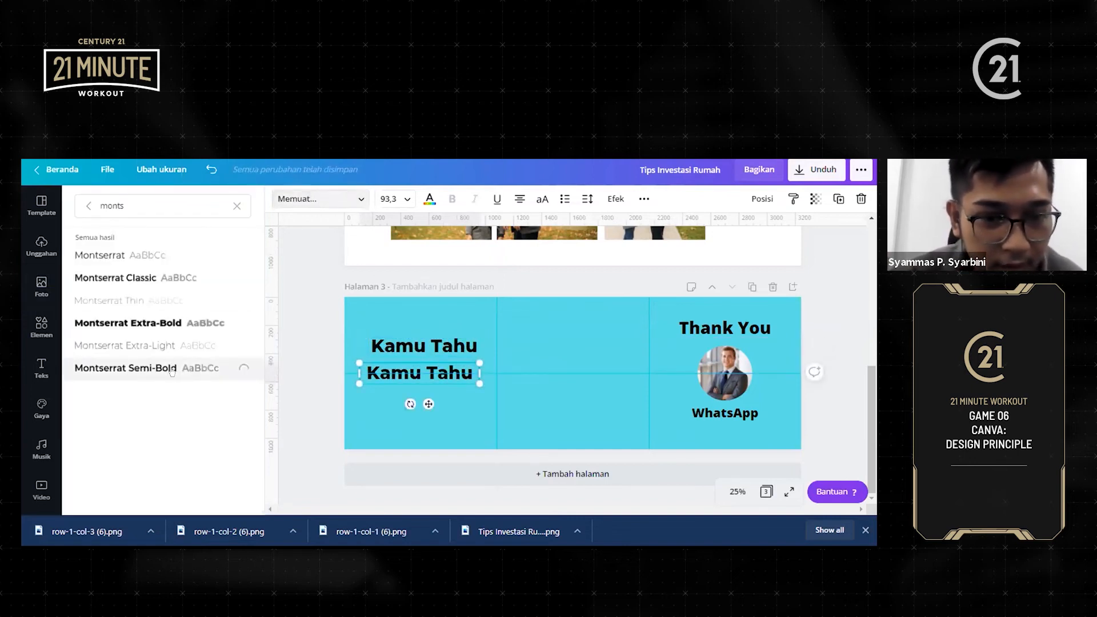
pyautogui.click(448, 370)
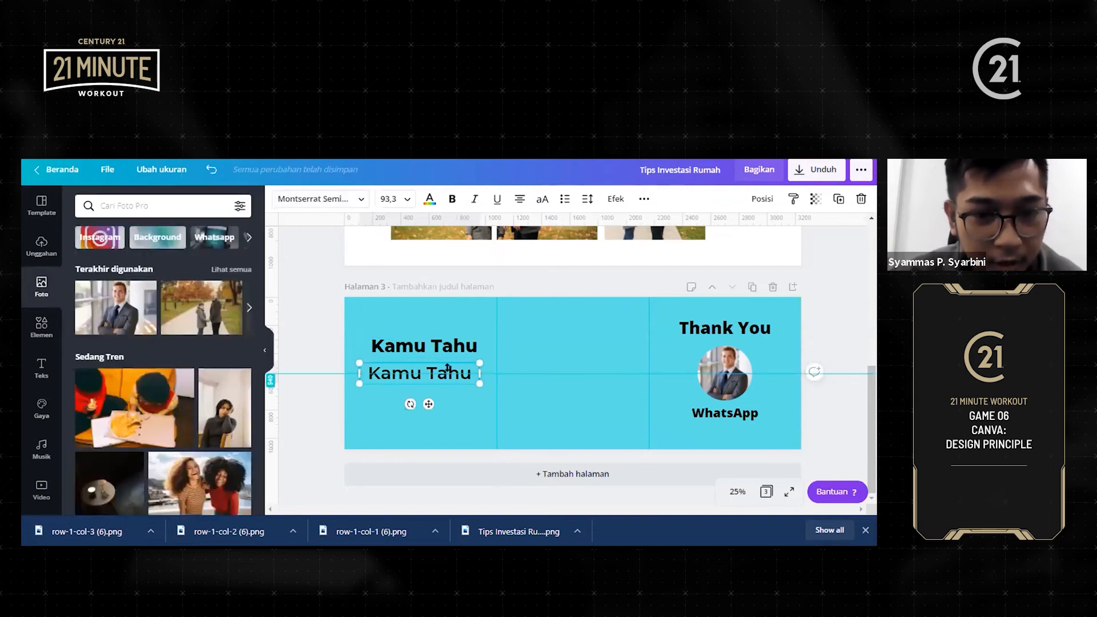
# Replace the text of the lower "Kamu Tahu" copy with "Harga Rumah di Tenagh Pandemi?"
pyautogui.doubleClick(451, 374)
pyautogui.tripleClick(451, 375)
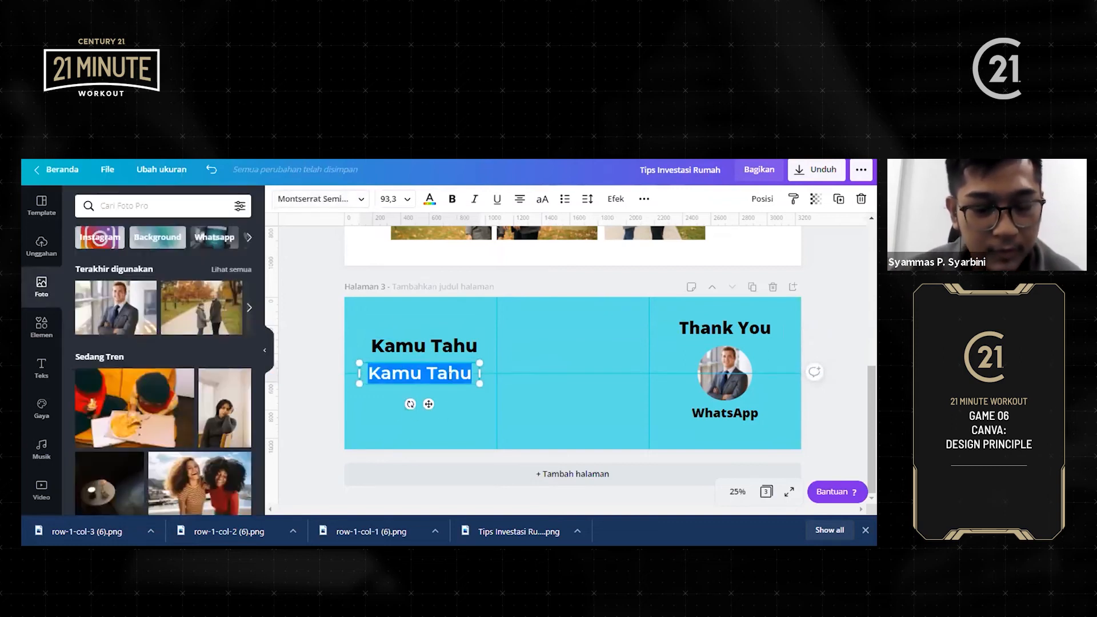
pyautogui.write('Harga')
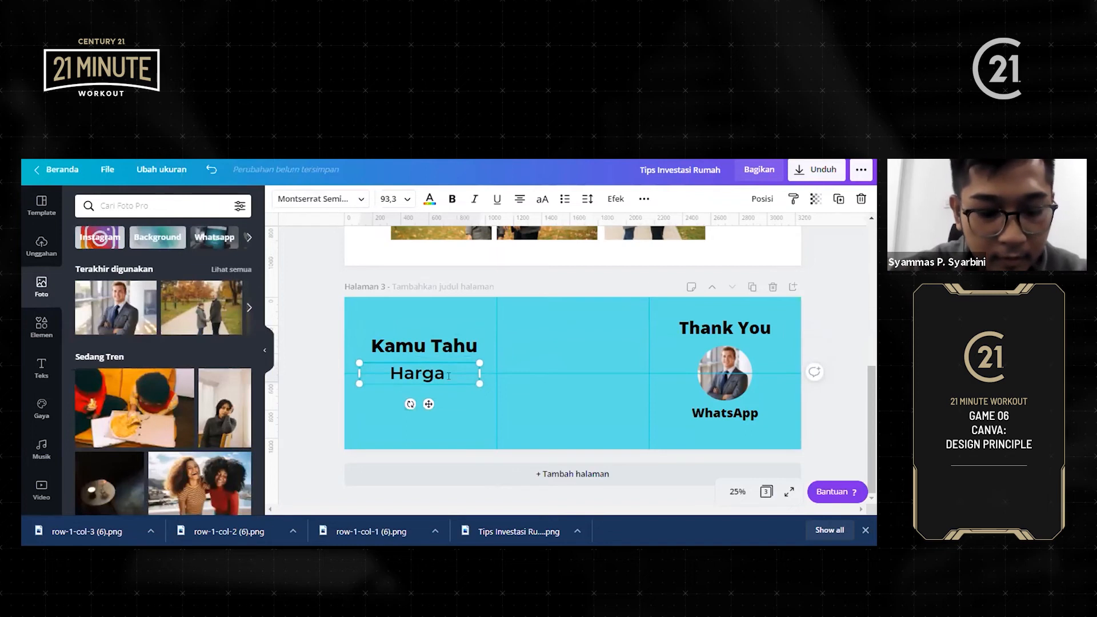
pyautogui.write(' Rumah di Tenag')
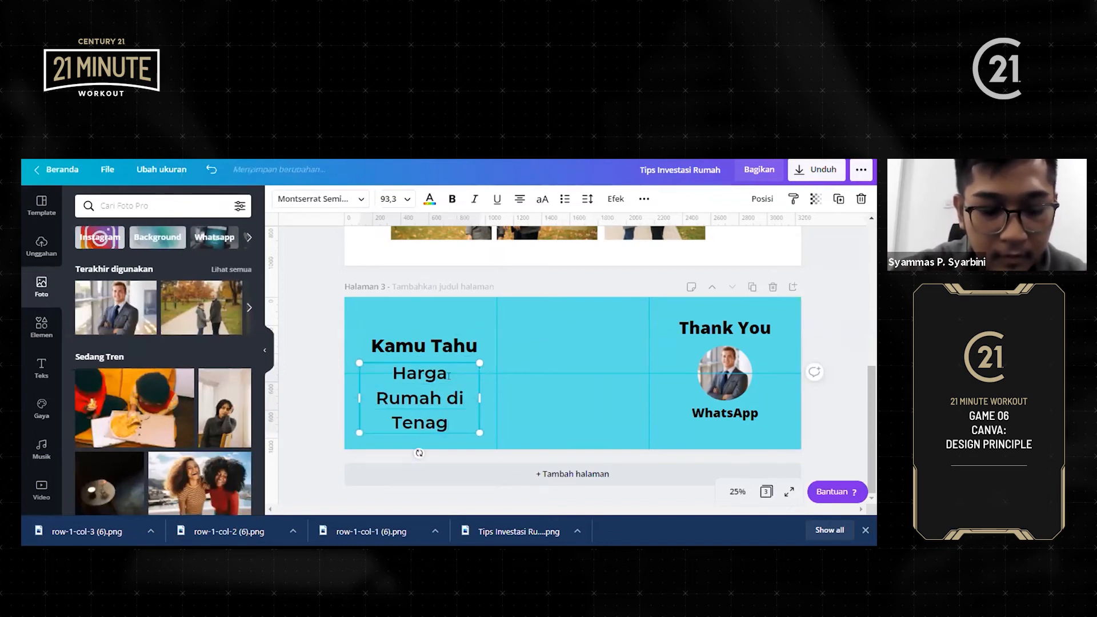
pyautogui.write('h Pandemi')
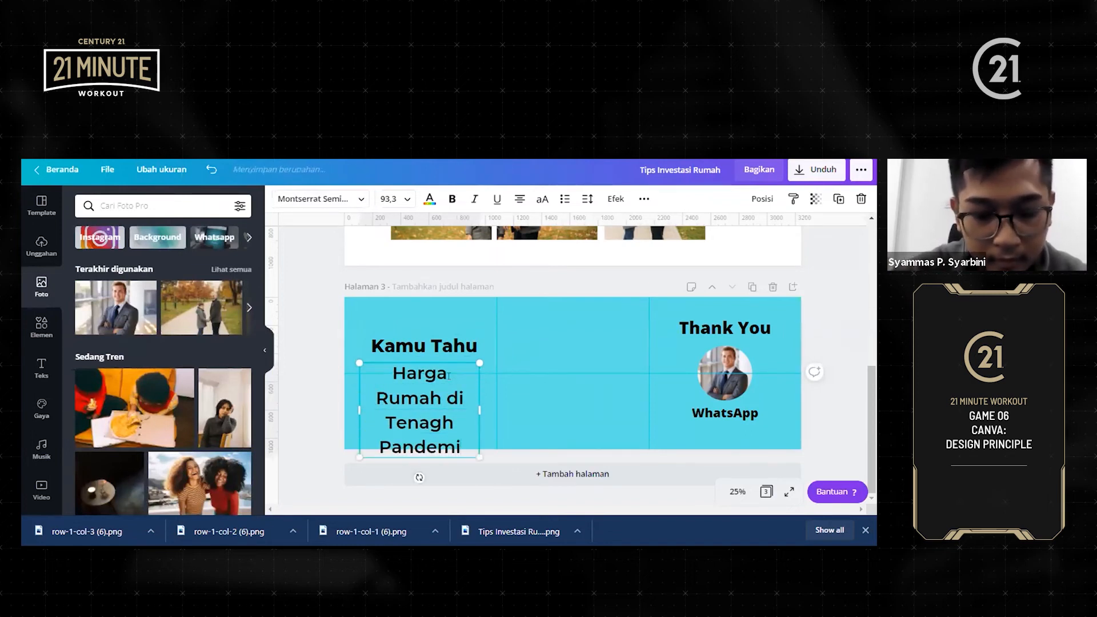
pyautogui.write('?')
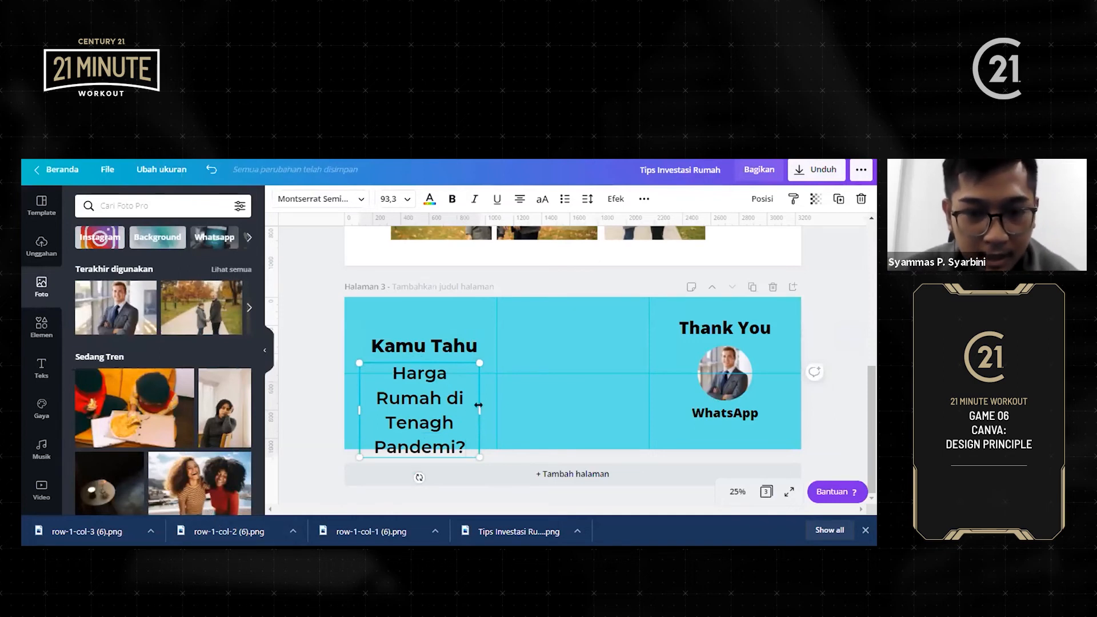
# Shrink the "Harga Rumah di Tenagh Pandemi?" text to two lines and align it beneath the "Kamu Tahu" heading
pyautogui.moveTo(539, 405); pyautogui.dragTo(430, 372)
pyautogui.click(431, 414)
pyautogui.click(444, 379)
pyautogui.click(420, 425)
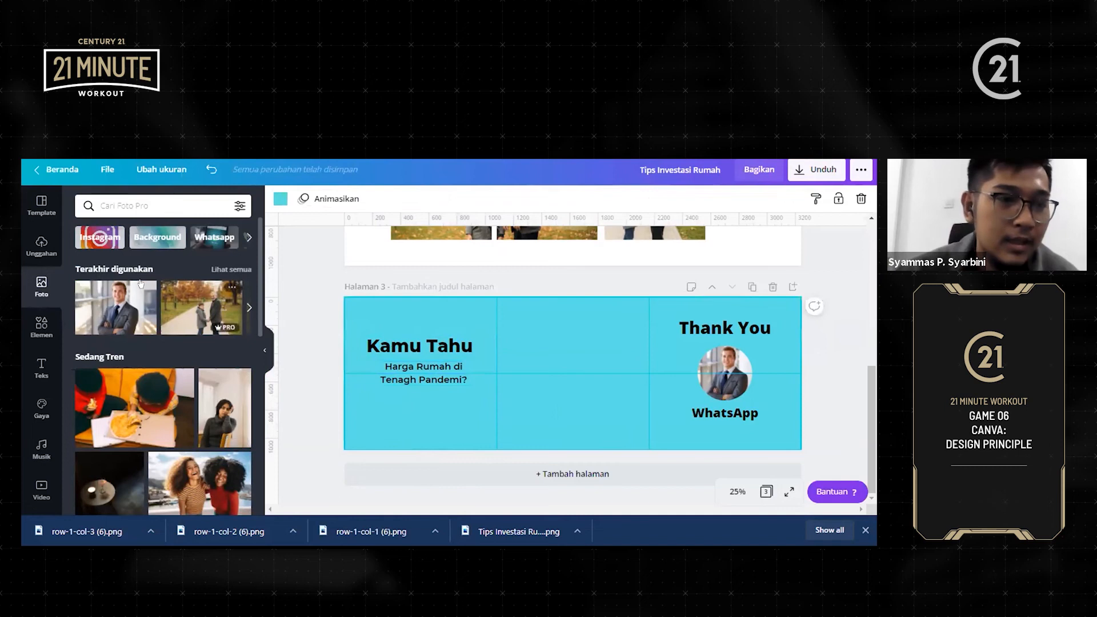
# Insert the recently used photo of the boy with a raised fist and move it toward the first third of page 3
pyautogui.click(231, 269)
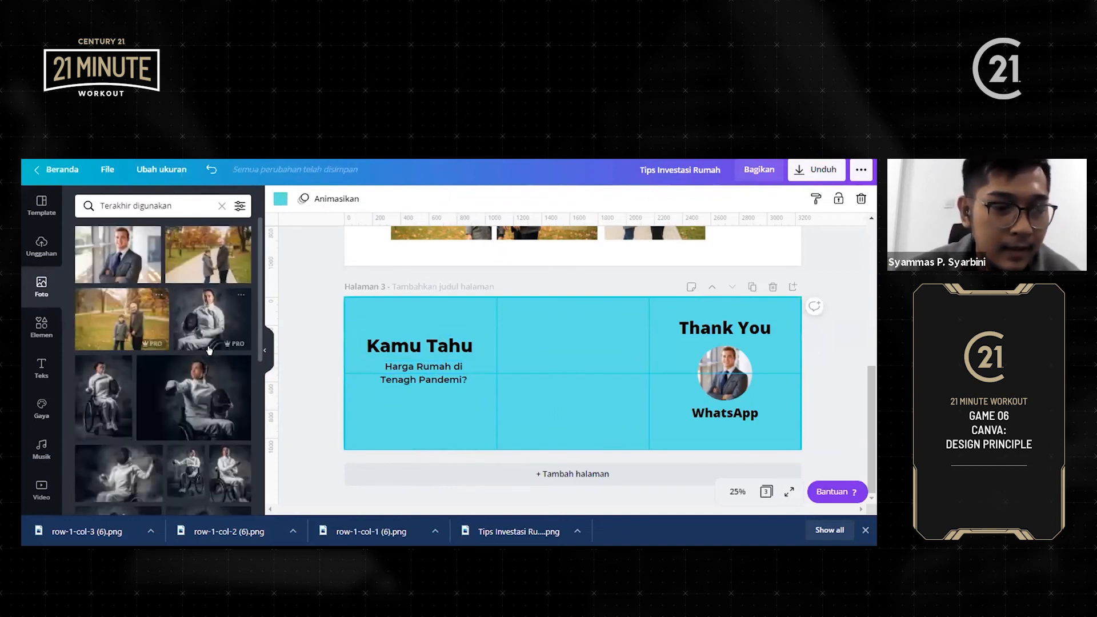
pyautogui.scroll(-5, 194, 355)
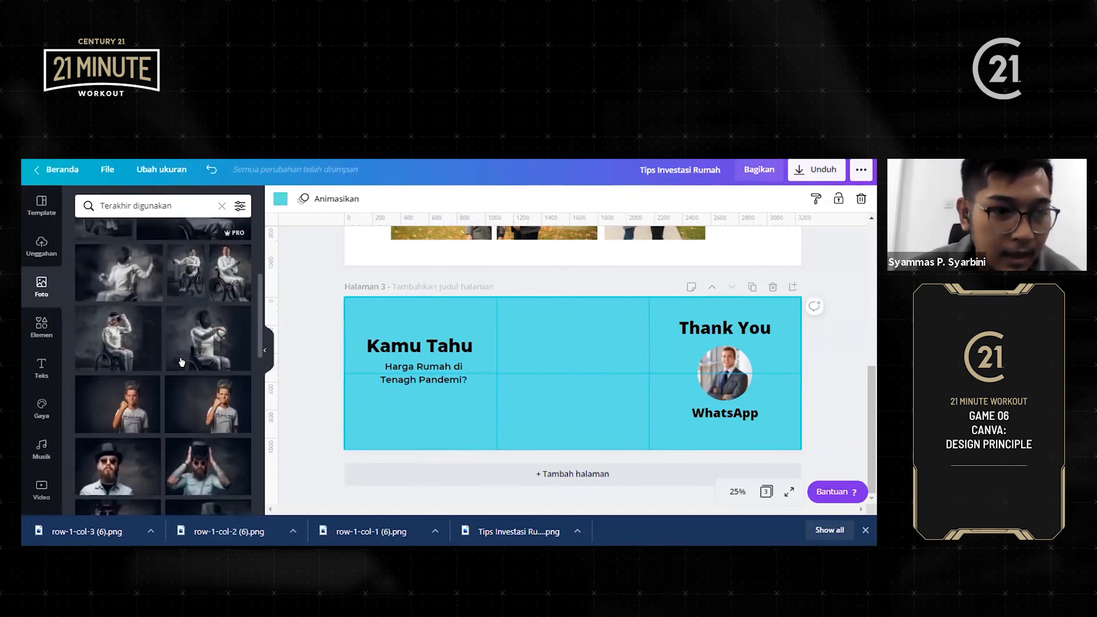
pyautogui.scroll(-2, 194, 366)
pyautogui.scroll(1, 170, 371)
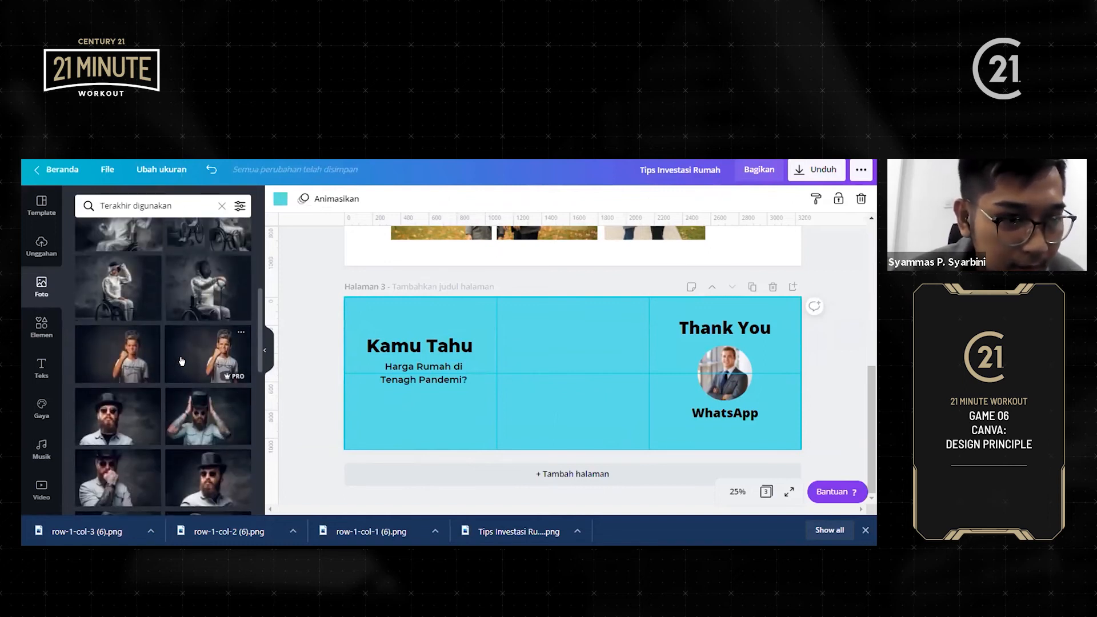
pyautogui.click(110, 355)
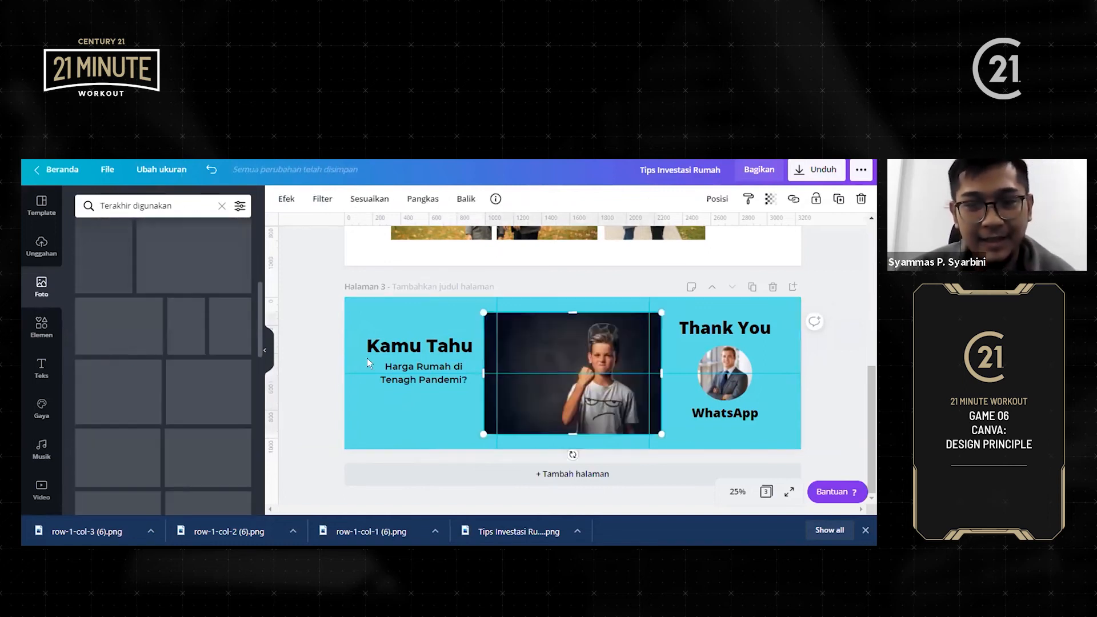
pyautogui.moveTo(513, 347); pyautogui.dragTo(396, 348)
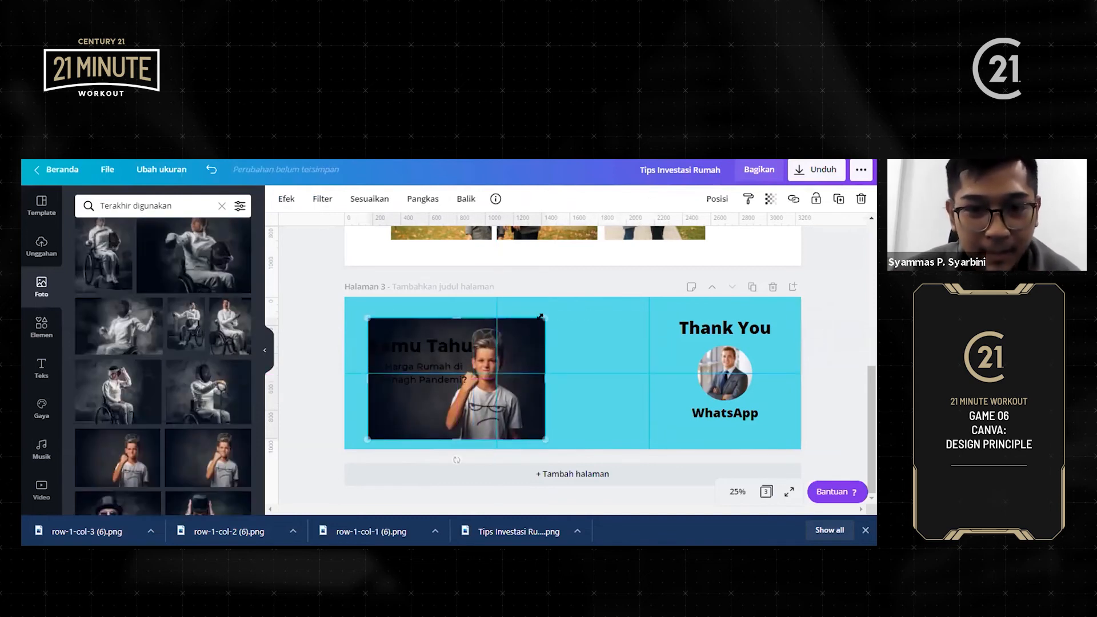
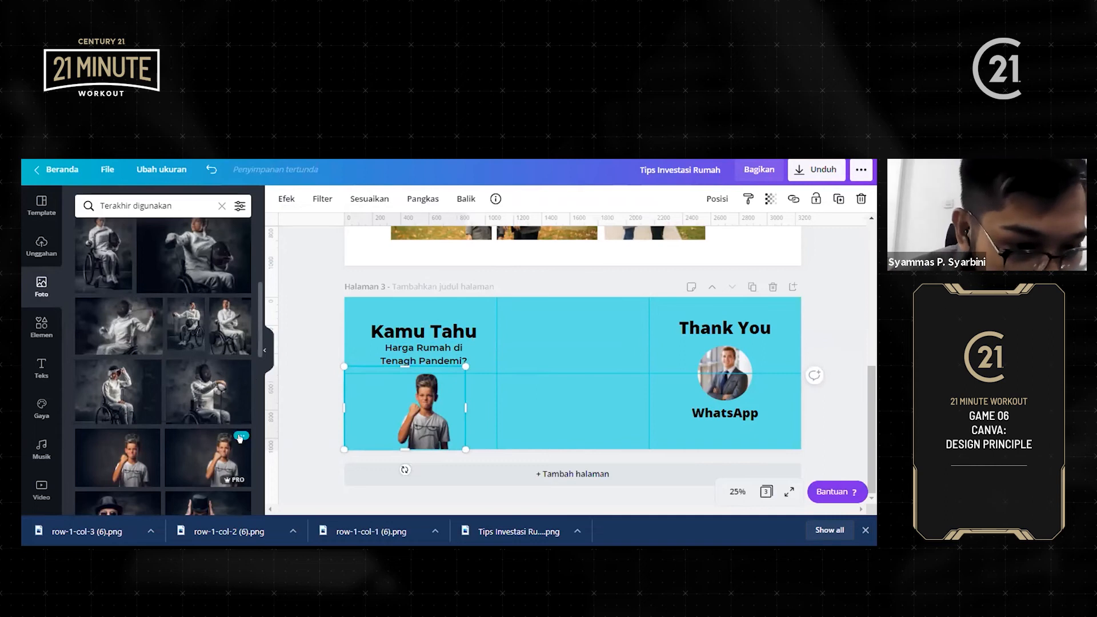
# In a new browser tab, search Google for "asian kids"
pyautogui.click(242, 435)
pyautogui.click(309, 461)
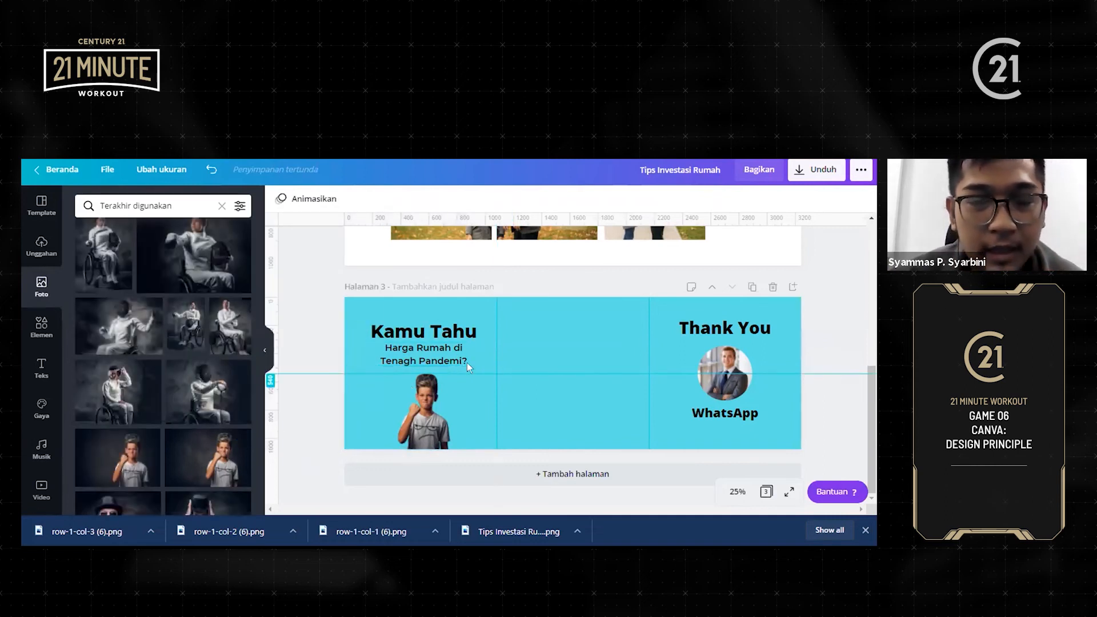
pyautogui.hotkey('ctrl', 't')
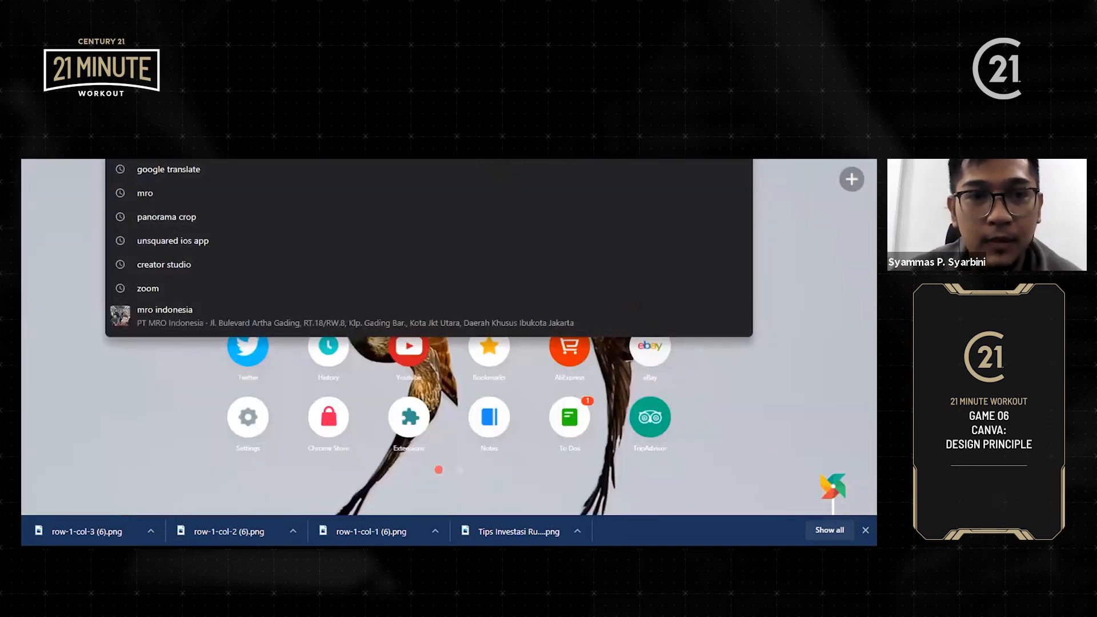
pyautogui.click(778, 188)
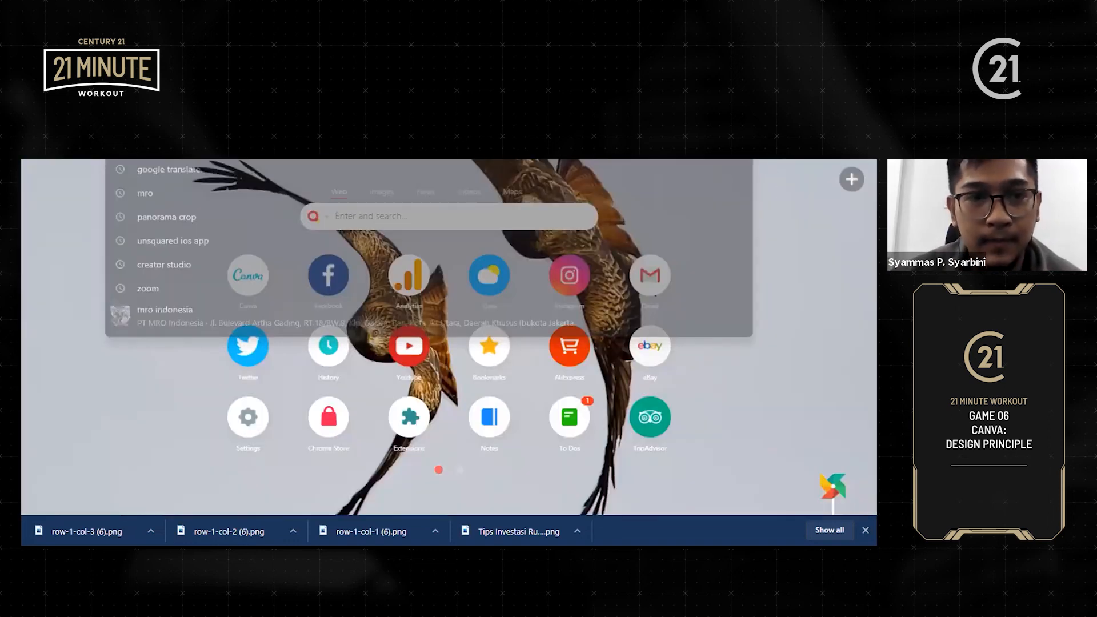
pyautogui.click(675, 143)
pyautogui.write('asian kid')
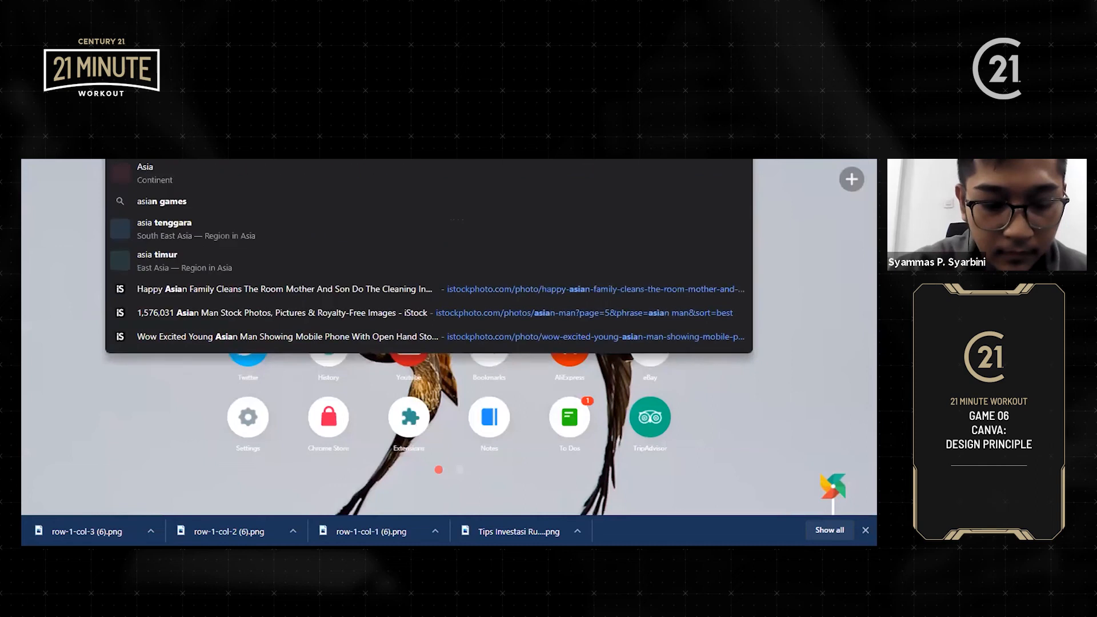
pyautogui.press('Return')
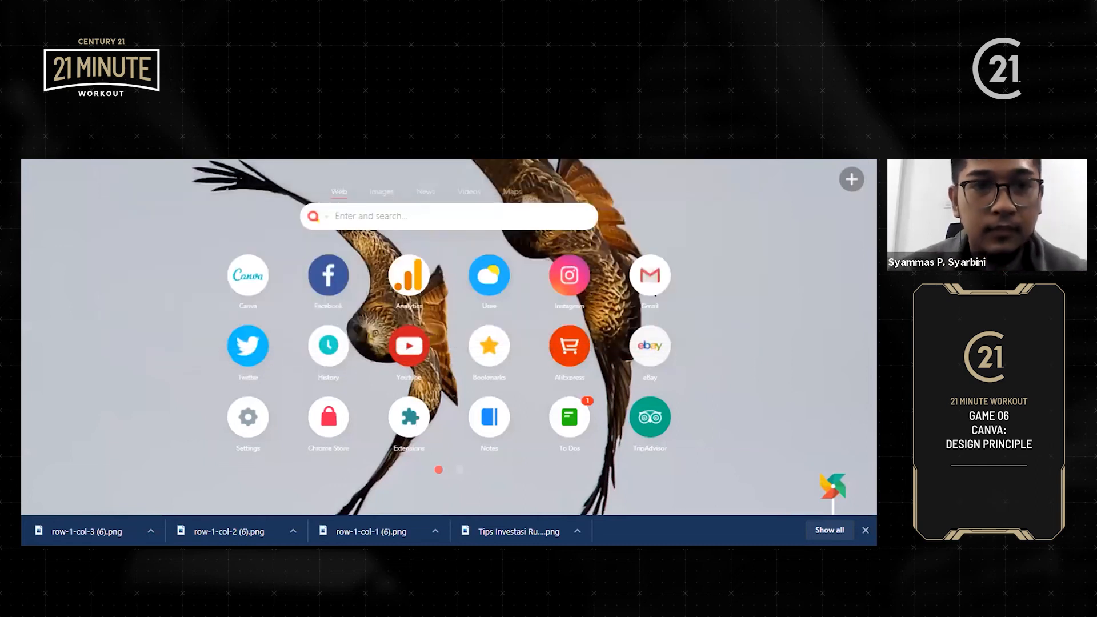
pyautogui.scroll(-1, 500, 329)
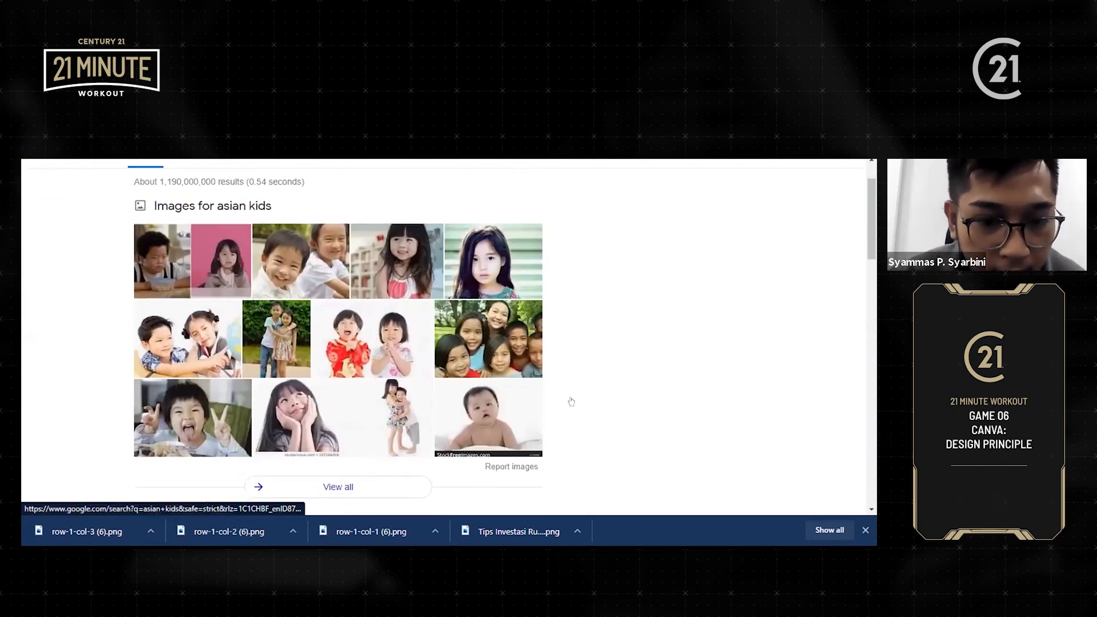
# Open the picture of two little kids in greeting gesture and save it as a JPEG in Downloads
pyautogui.click(400, 348)
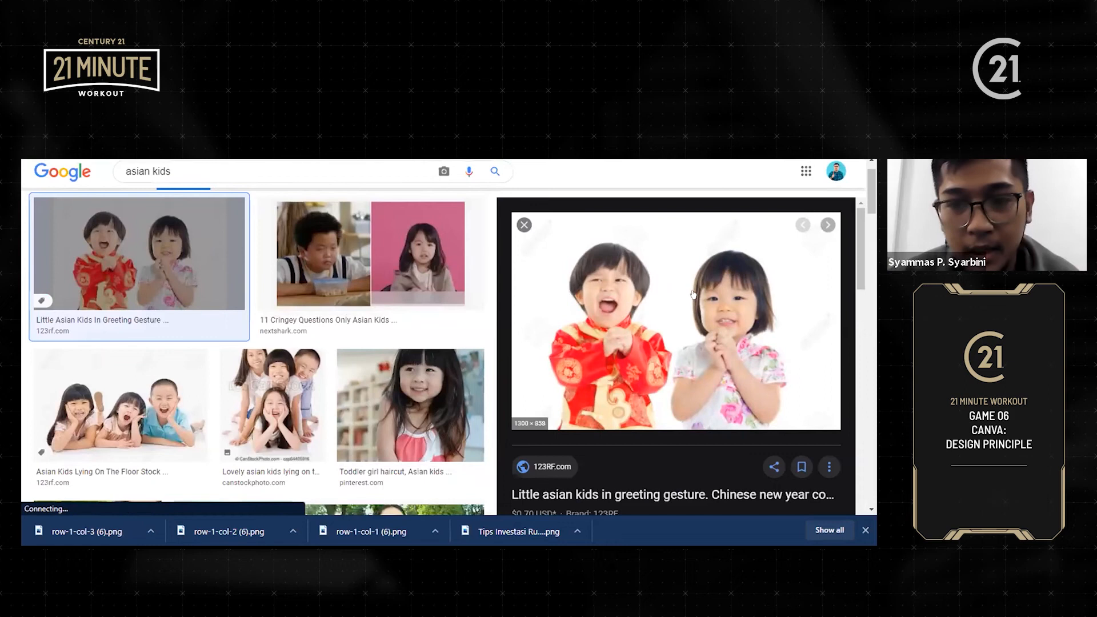
pyautogui.rightClick(682, 292)
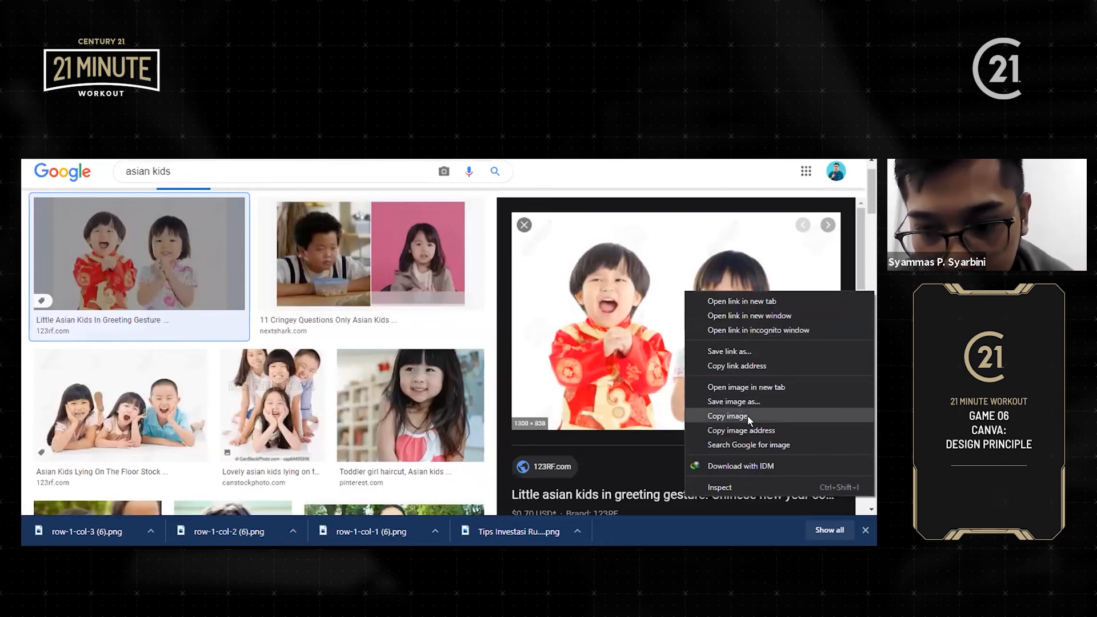
pyautogui.click(760, 401)
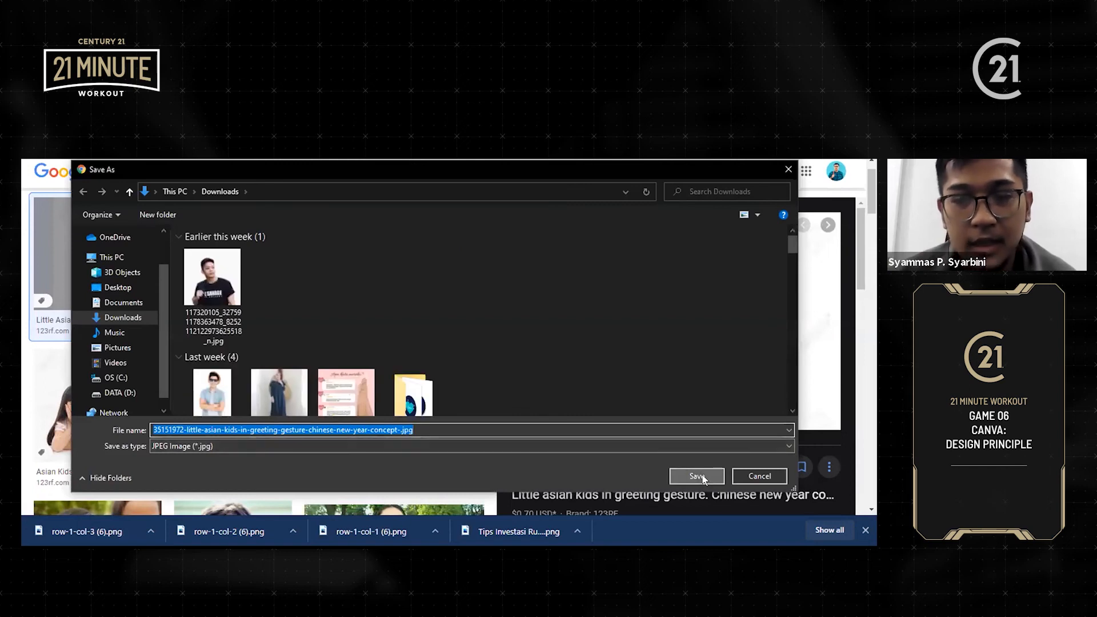
pyautogui.press('Return')
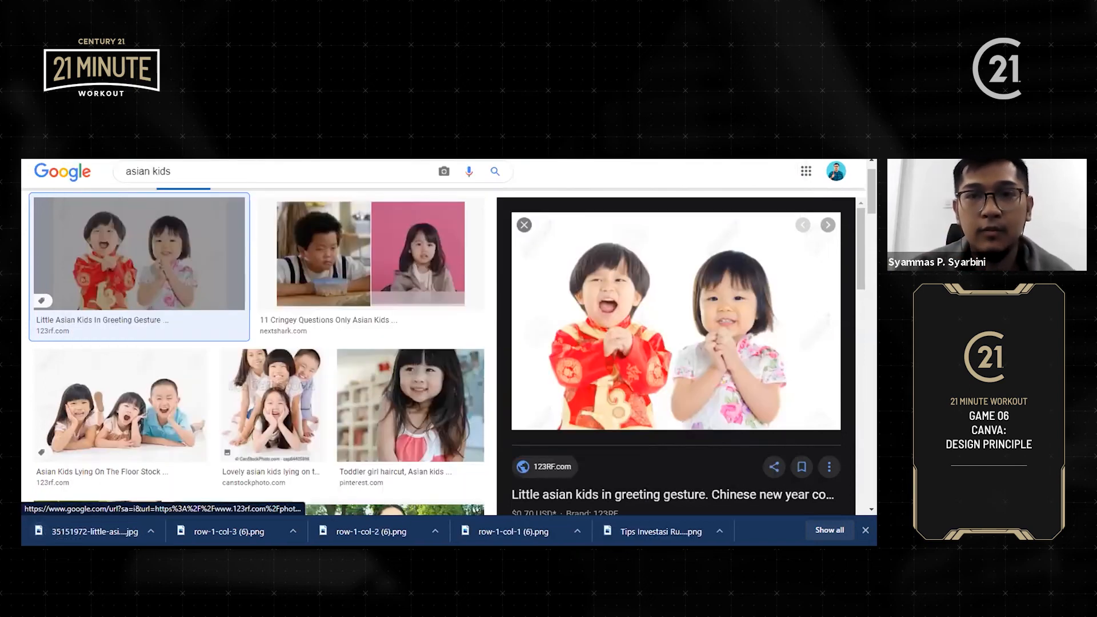
# Go to remove.bg and upload the saved kids JPEG from Downloads for background removal
pyautogui.hotkey('ctrl', 'l')
pyautogui.write('remove')
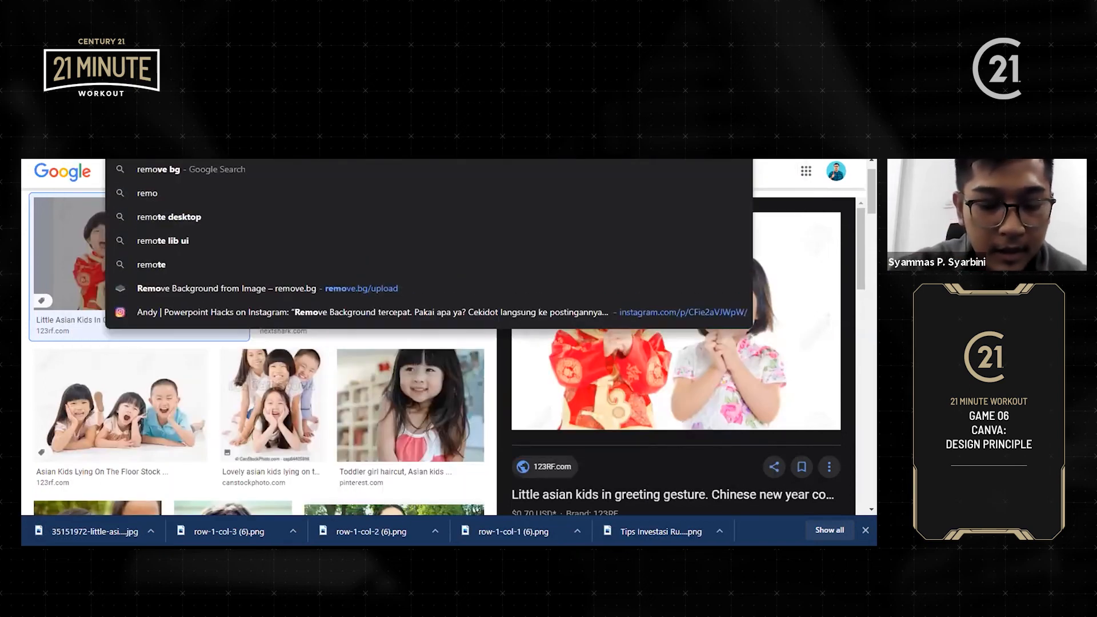
pyautogui.write('.bg')
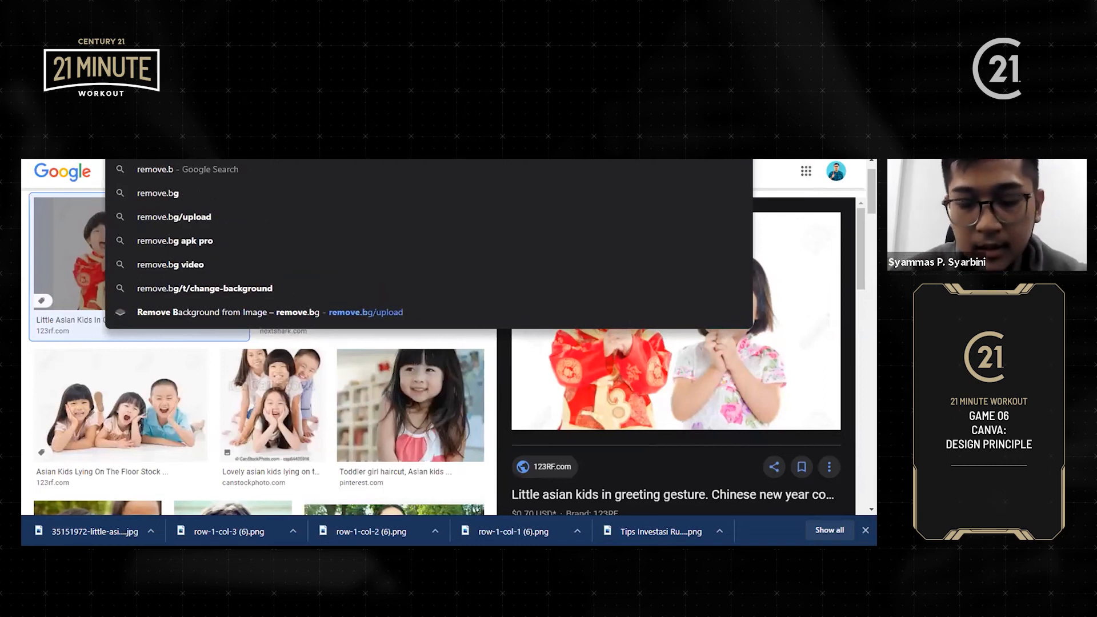
pyautogui.press('Return')
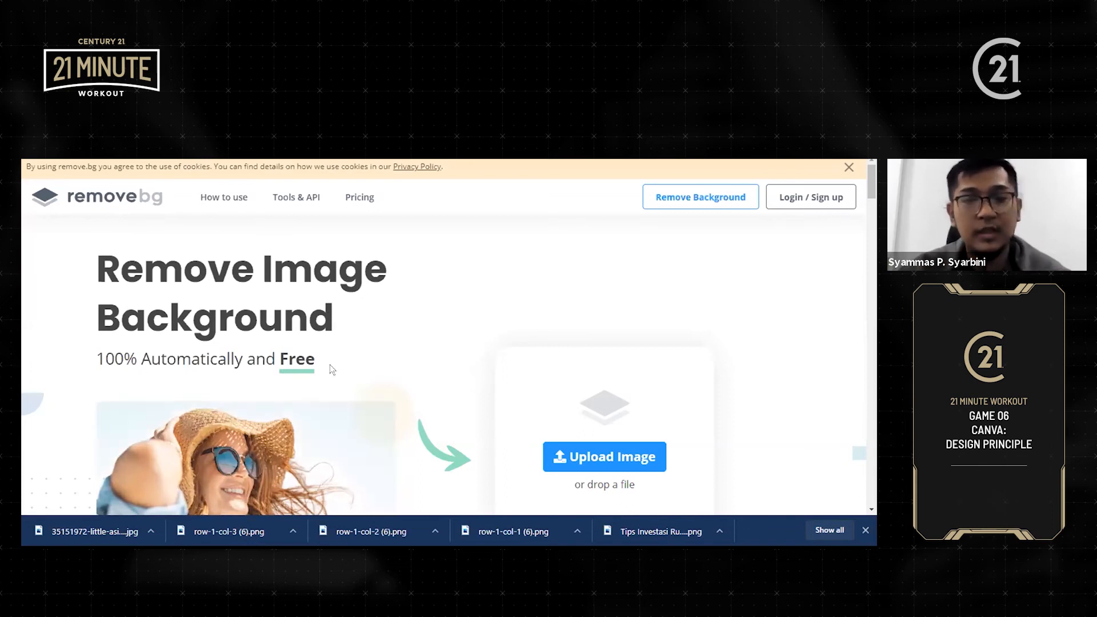
pyautogui.scroll(-1, 572, 346)
pyautogui.scroll(-1, 572, 345)
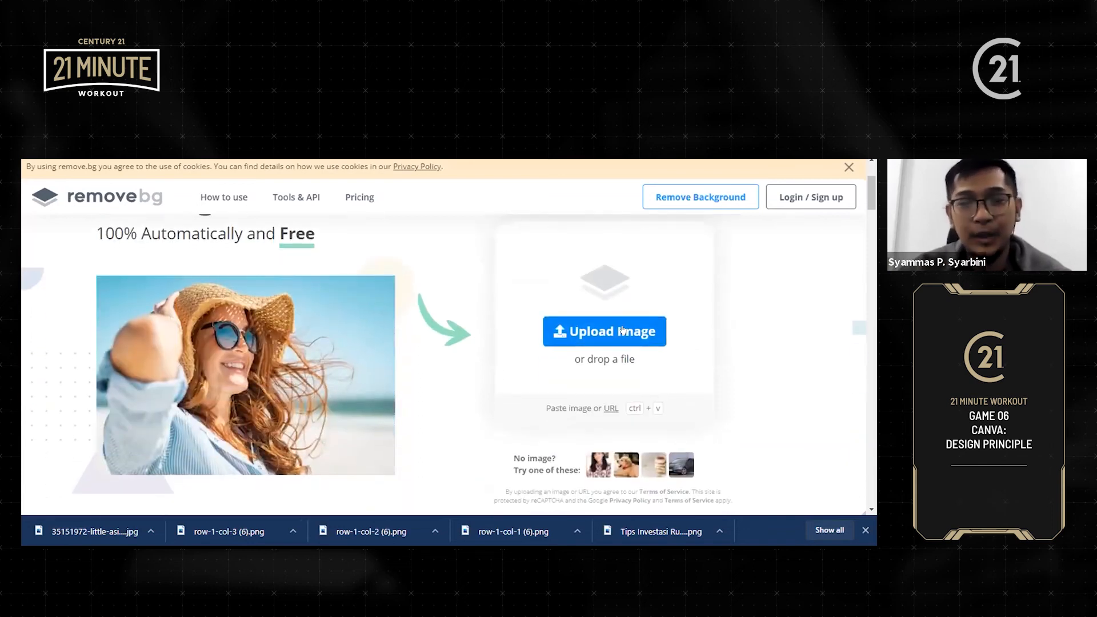
pyautogui.click(623, 330)
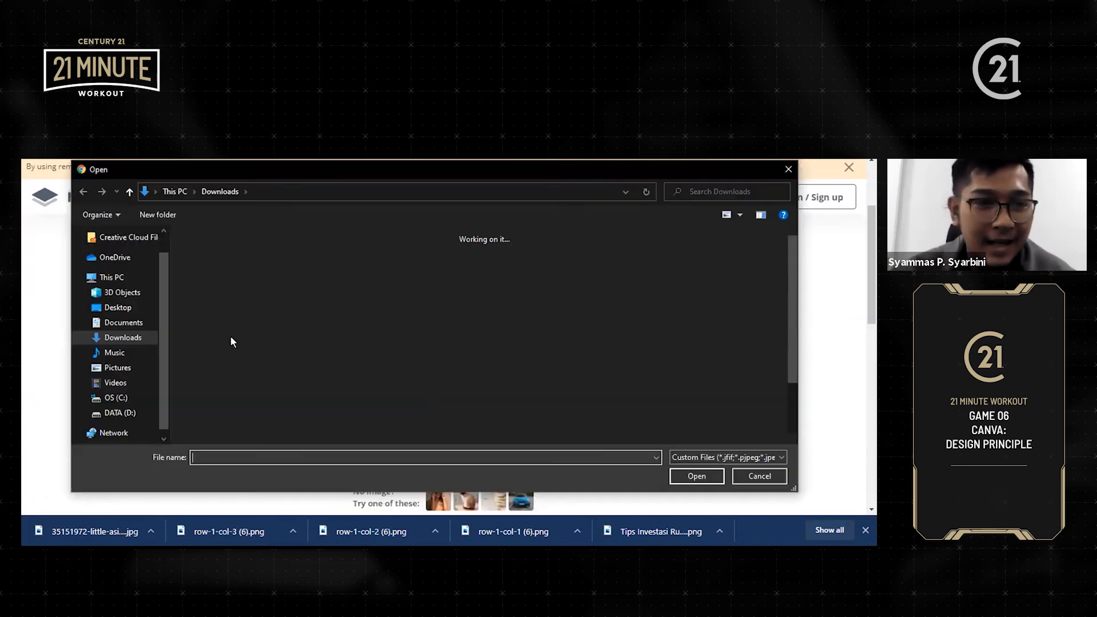
pyautogui.doubleClick(211, 283)
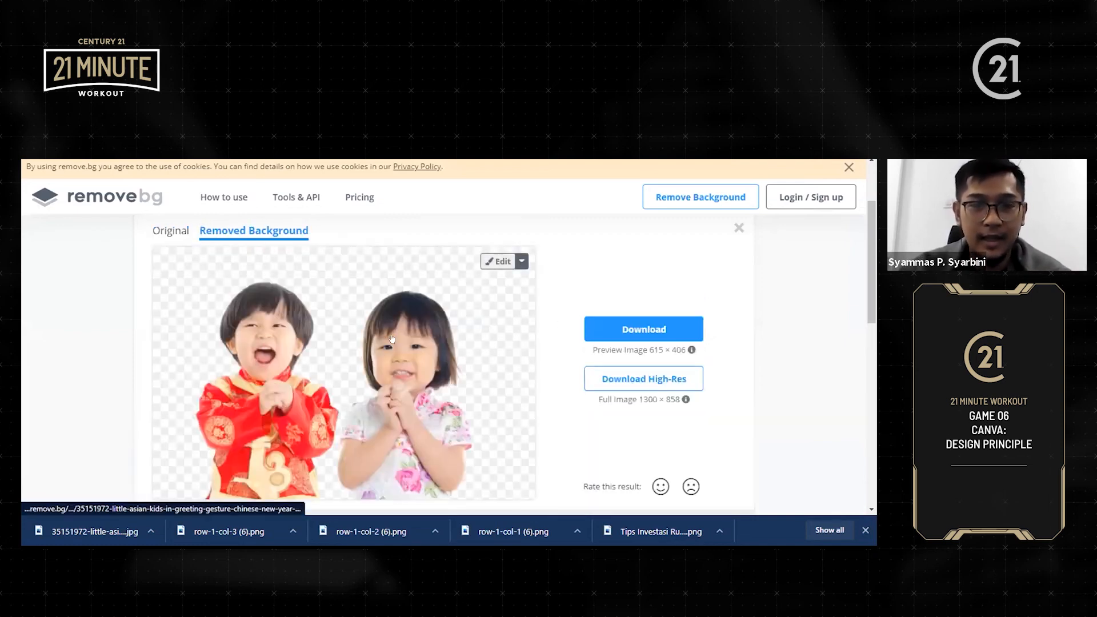
# Check the cut-out of the two kids and download it at the 615 × 406 preview size
pyautogui.scroll(-1, 370, 383)
pyautogui.scroll(1, 372, 382)
pyautogui.scroll(-1, 419, 370)
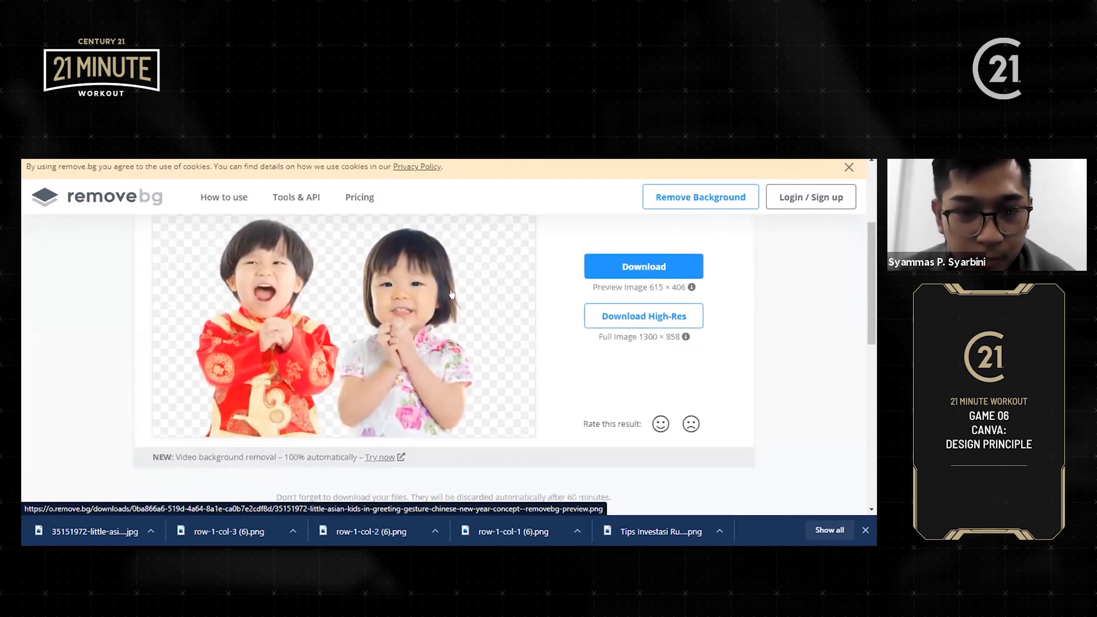
pyautogui.scroll(1, 453, 391)
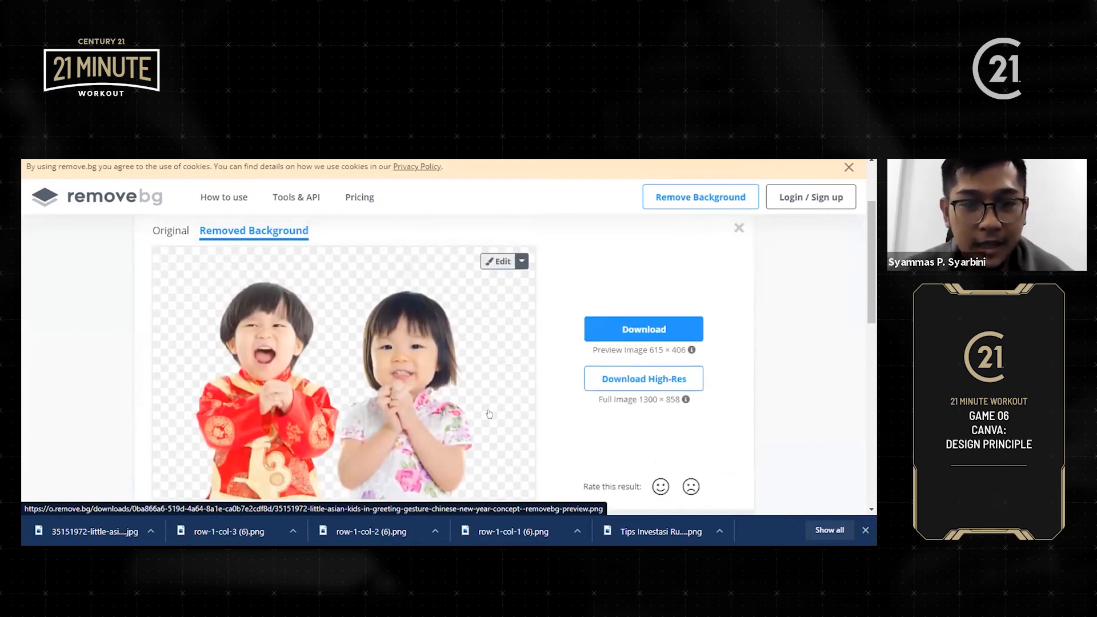
pyautogui.click(640, 330)
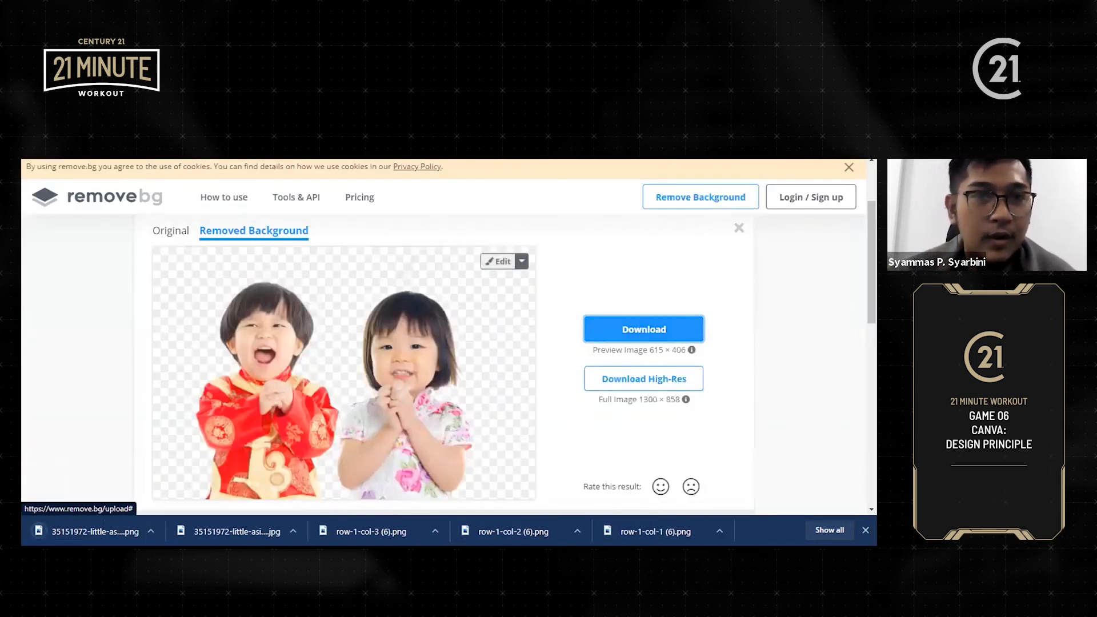
# Back in Canva, upload the downloaded kids PNG and place it along the lower edge of page 3's middle third
pyautogui.click(290, 160)
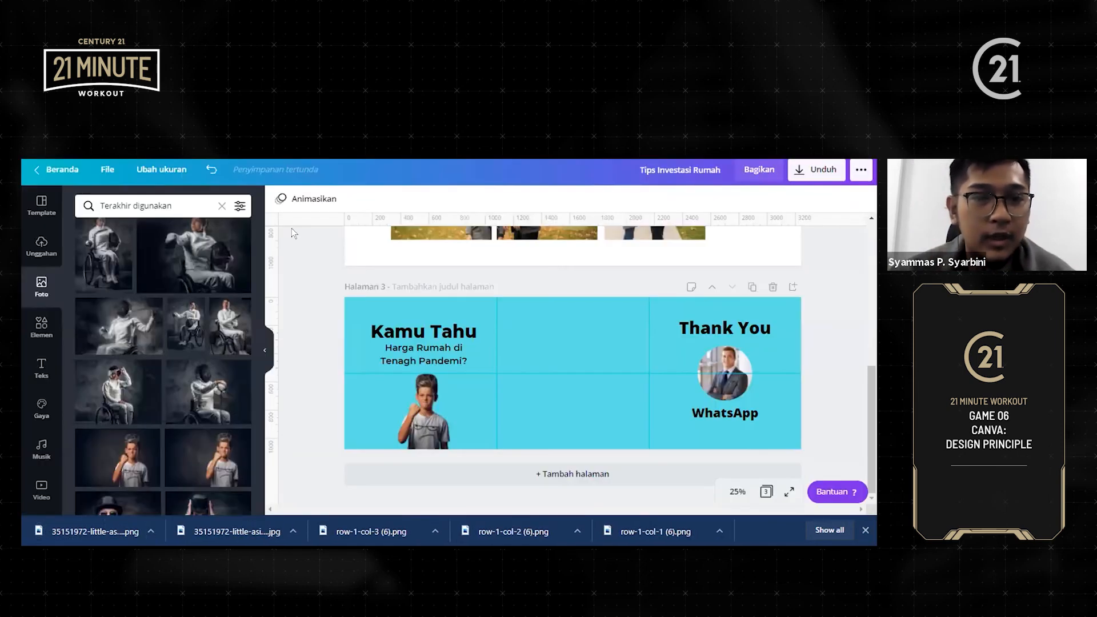
pyautogui.click(42, 247)
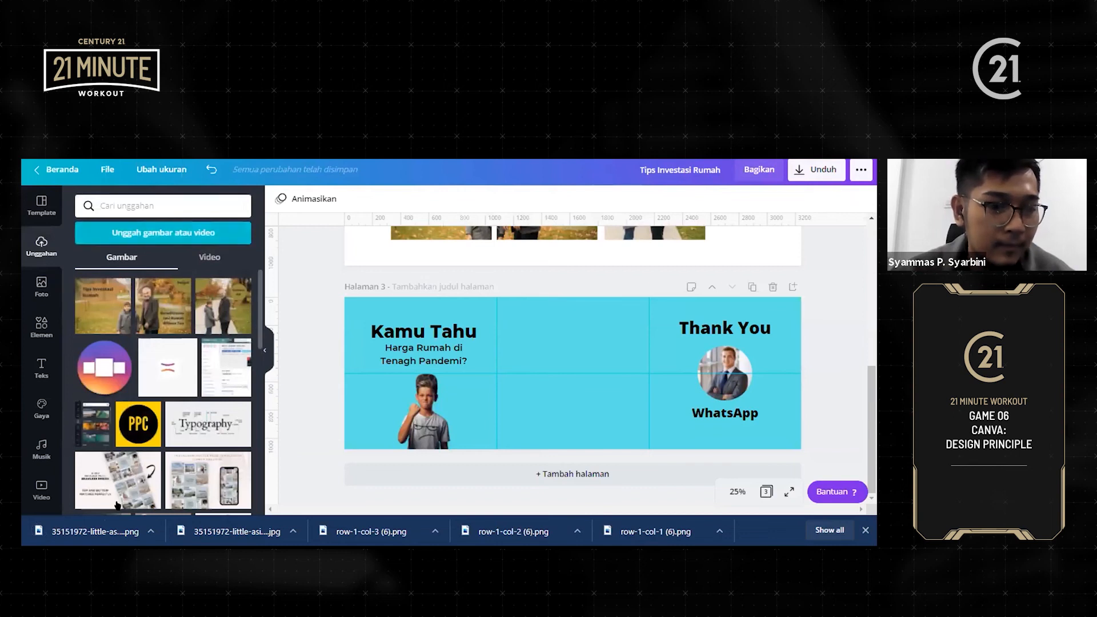
pyautogui.moveTo(109, 529); pyautogui.dragTo(172, 364)
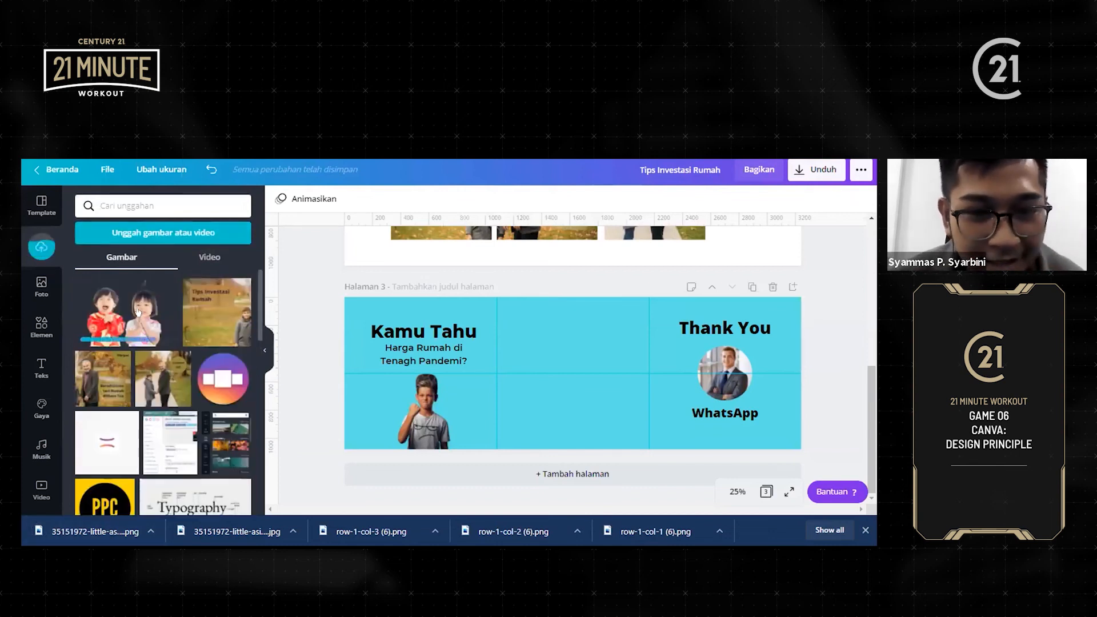
pyautogui.click(140, 311)
pyautogui.moveTo(599, 359); pyautogui.dragTo(595, 391)
pyautogui.click(592, 338)
pyautogui.click(596, 396)
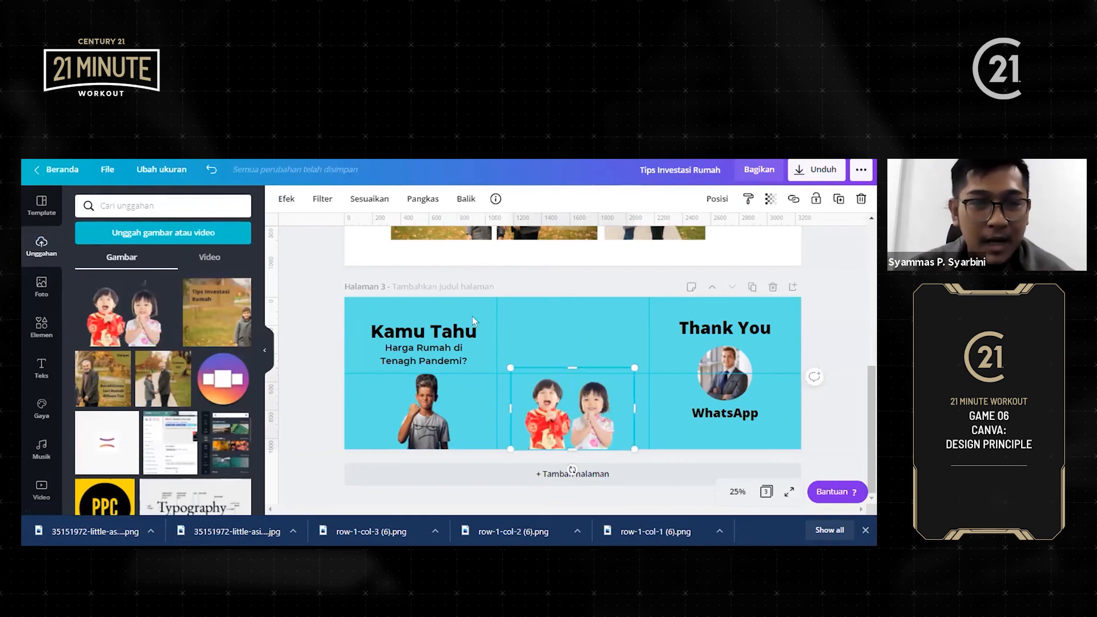
# Upload the original kids JPEG with the white background from Downloads
pyautogui.click(215, 232)
pyautogui.click(84, 272)
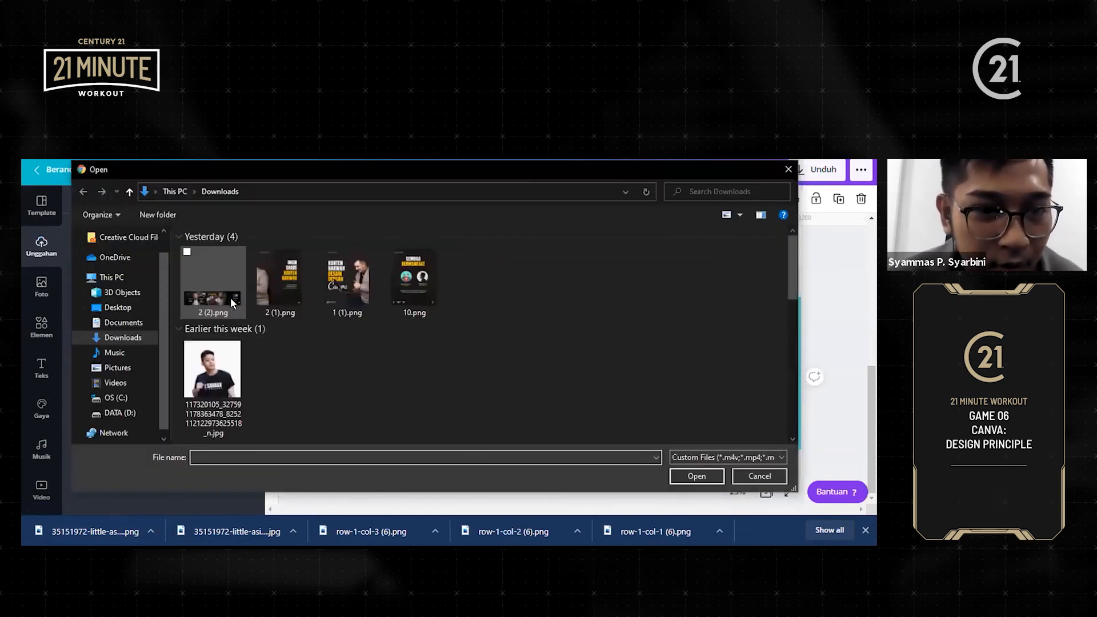
pyautogui.click(279, 288)
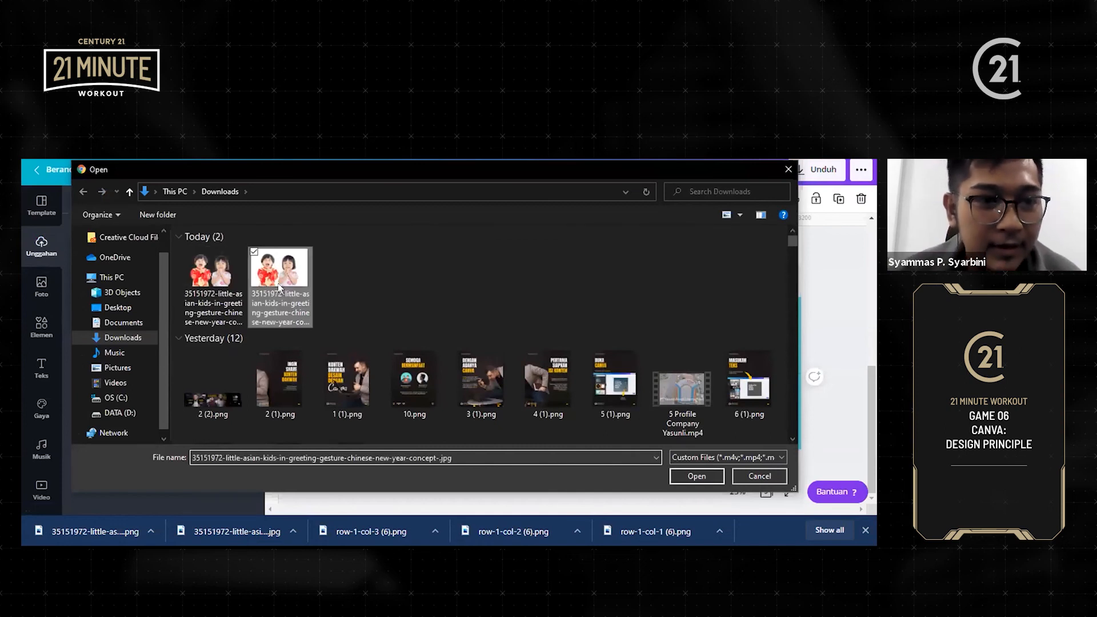
pyautogui.doubleClick(280, 298)
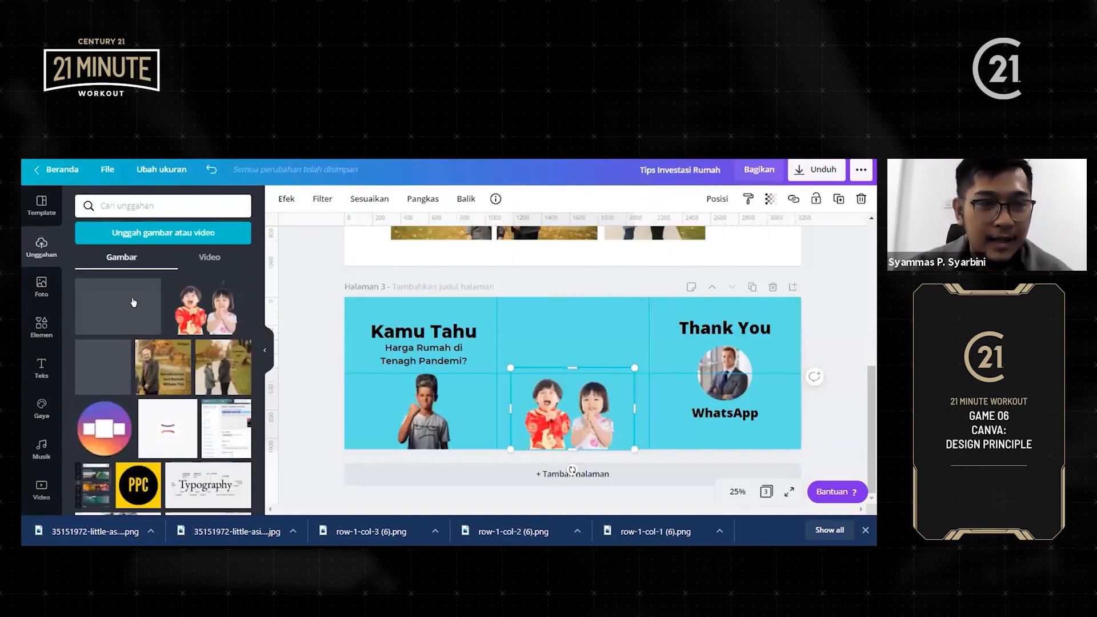
# Place the white-background kids photo on page 3 next to the cut-out for comparison, and delete it
pyautogui.click(128, 299)
pyautogui.moveTo(621, 356); pyautogui.dragTo(649, 422)
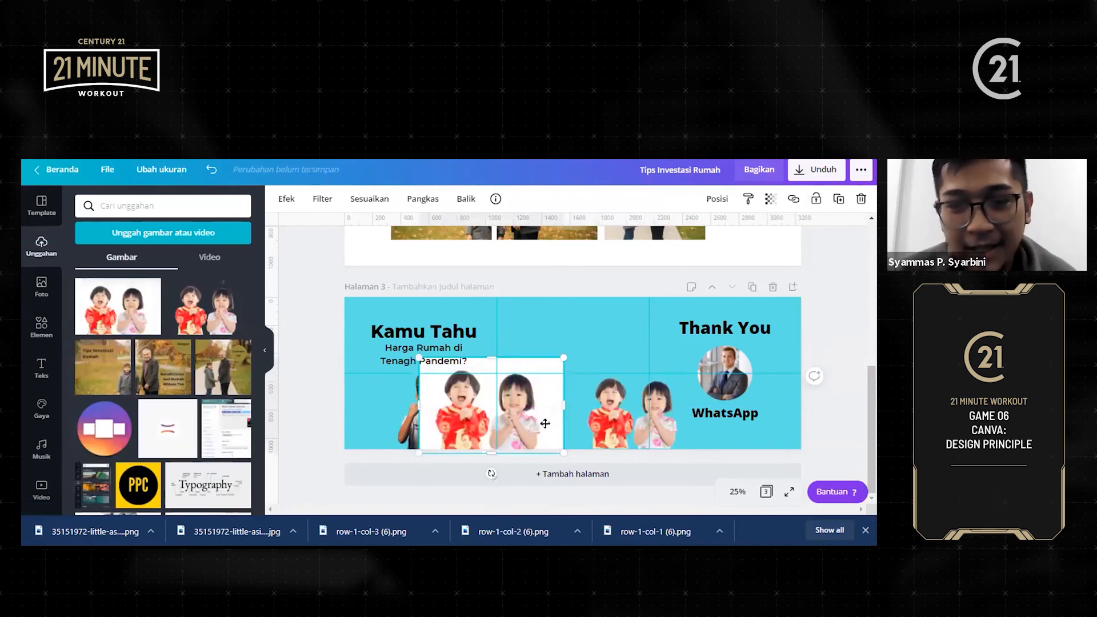
pyautogui.moveTo(553, 426); pyautogui.dragTo(551, 419)
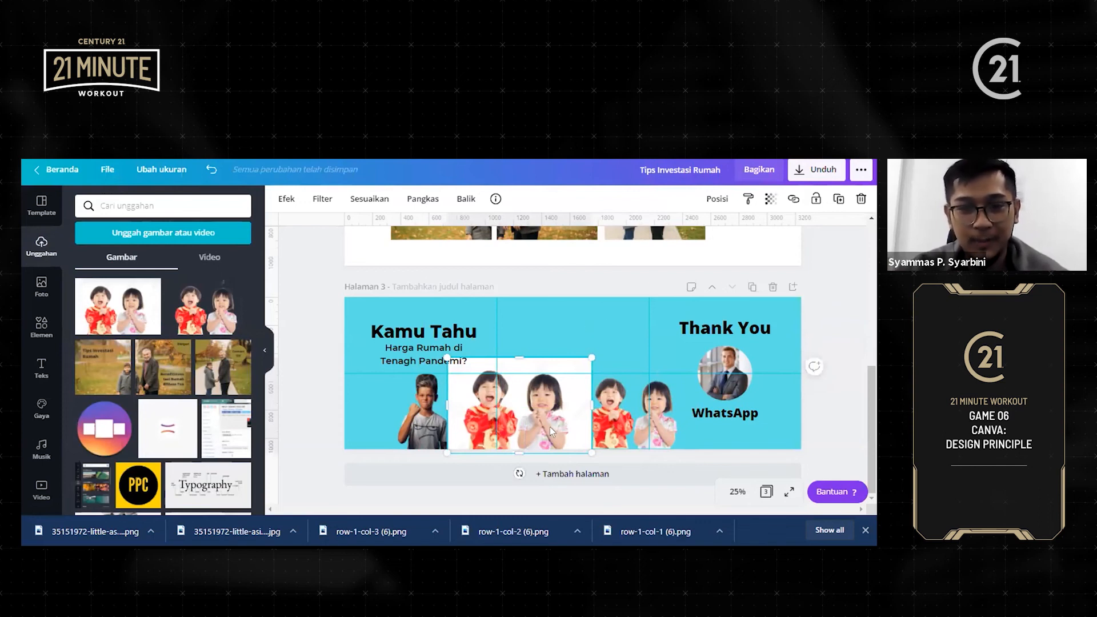
pyautogui.press('Delete')
# Move the cut-out of the two kids back into the lower half of page 3's middle third
pyautogui.click(629, 427)
pyautogui.moveTo(594, 430); pyautogui.dragTo(524, 435)
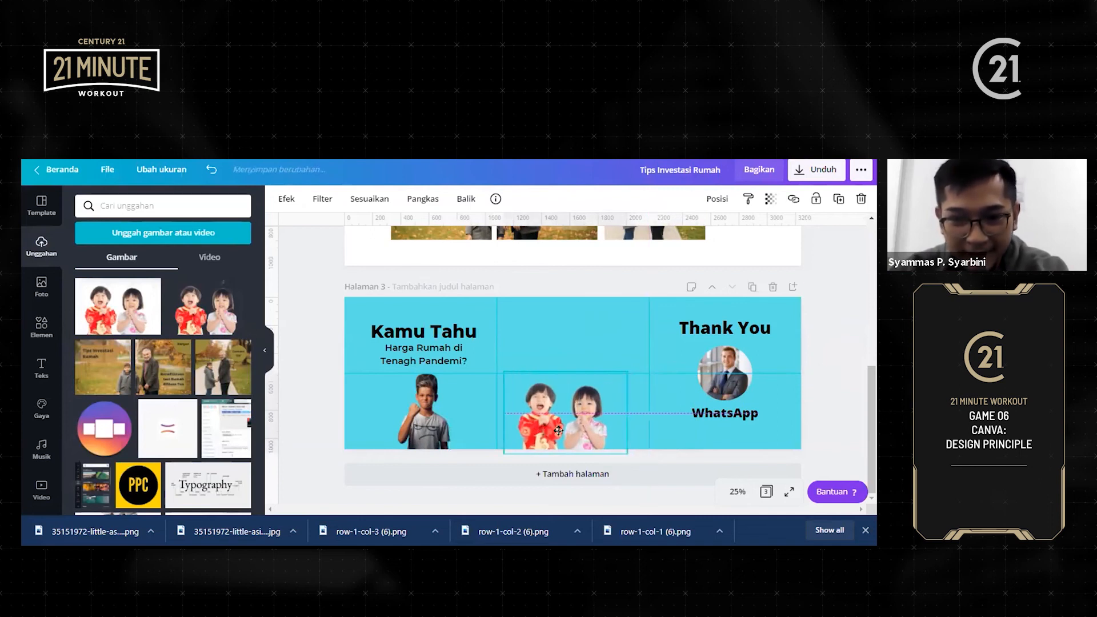
# Duplicate the "Kamu Tahu" heading above the kids in the middle third and change the copy's text to "Emang Iya?"
pyautogui.click(459, 333)
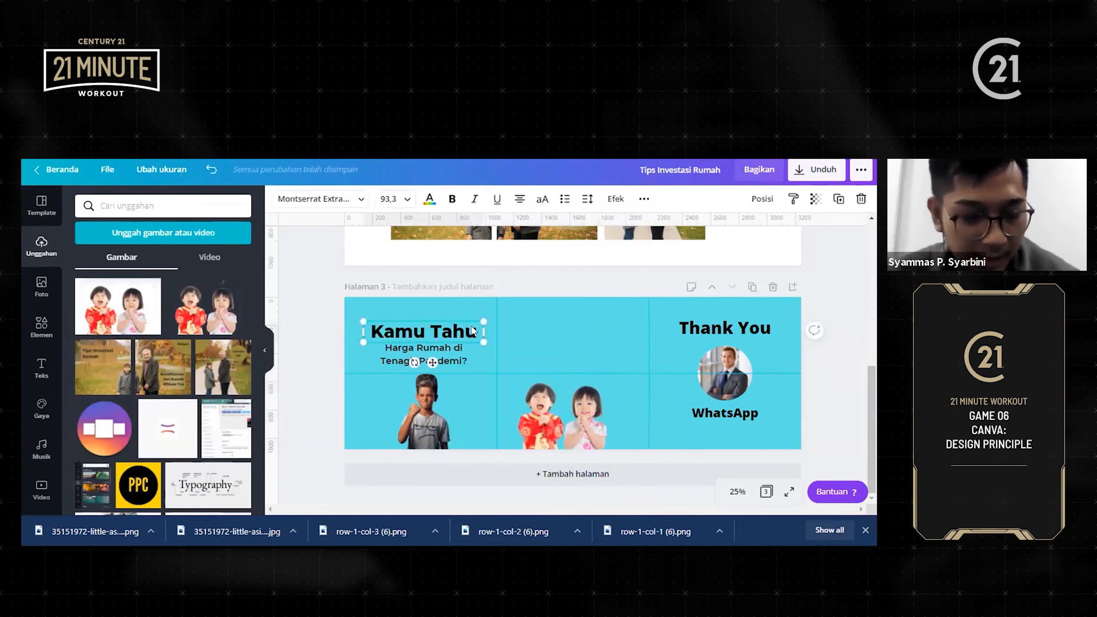
pyautogui.moveTo(476, 331); pyautogui.dragTo(592, 355)
pyautogui.doubleClick(592, 355)
pyautogui.click(592, 355)
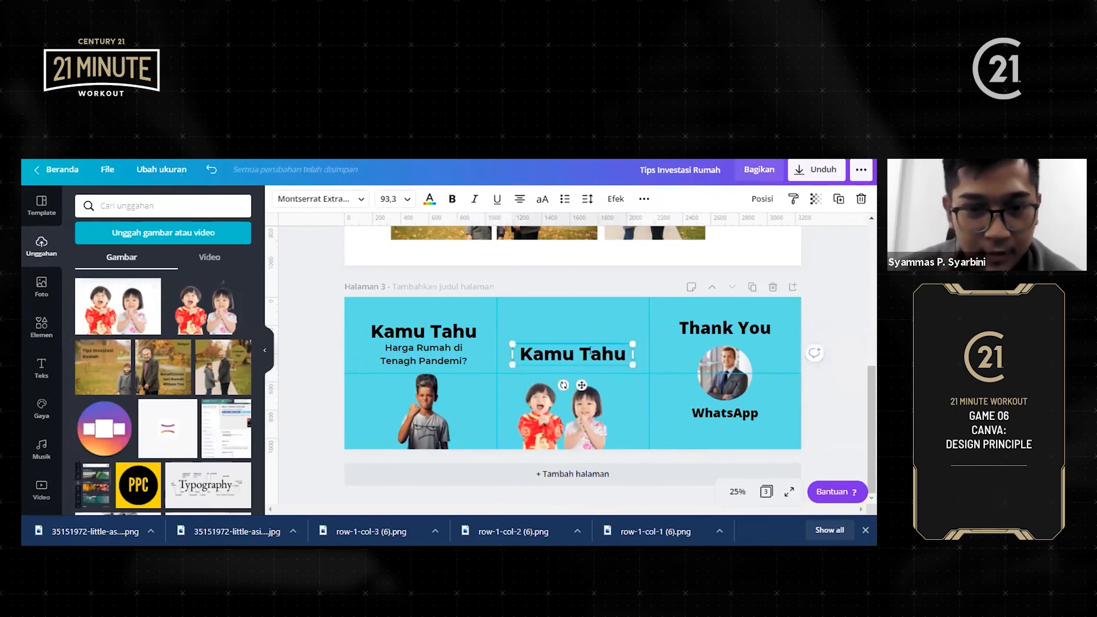
pyautogui.hotkey('ctrl', 'a')
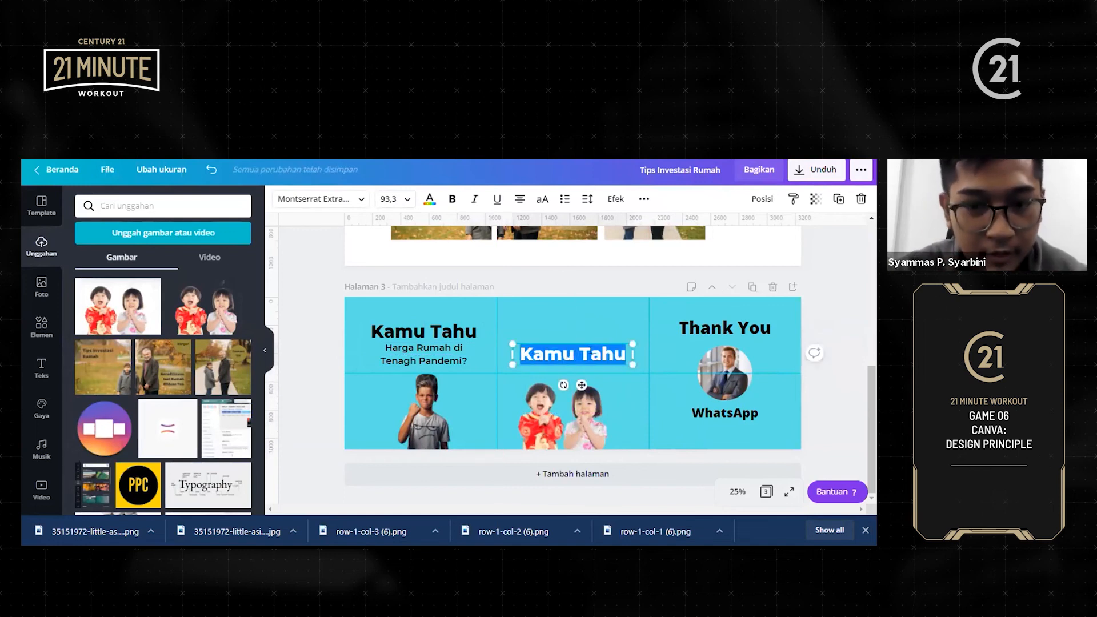
pyautogui.write('Emang Iya?')
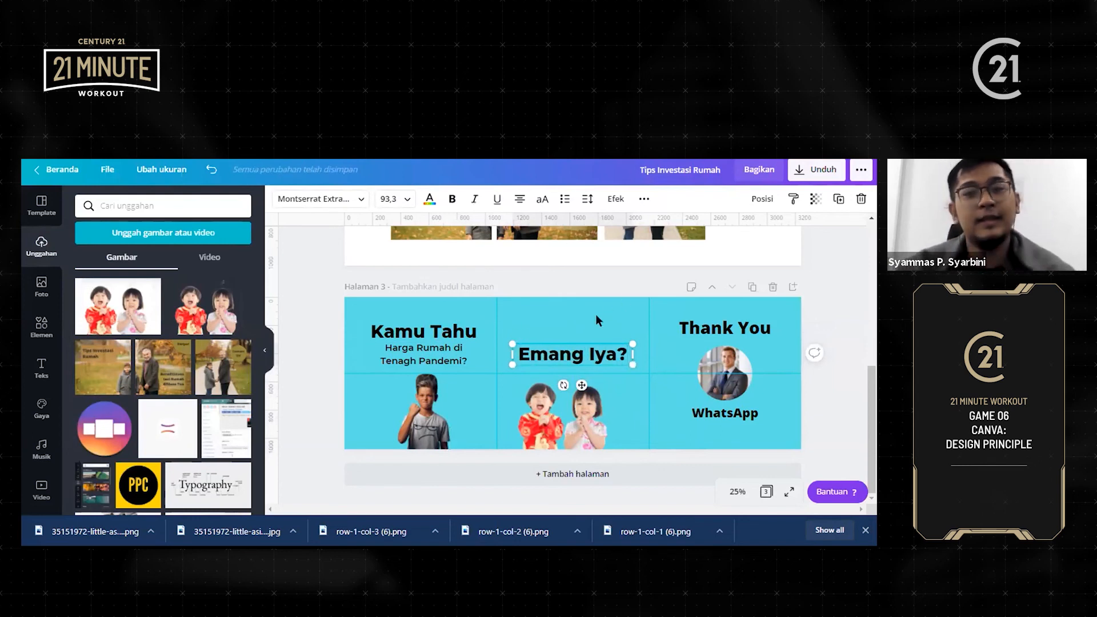
pyautogui.press('Escape')
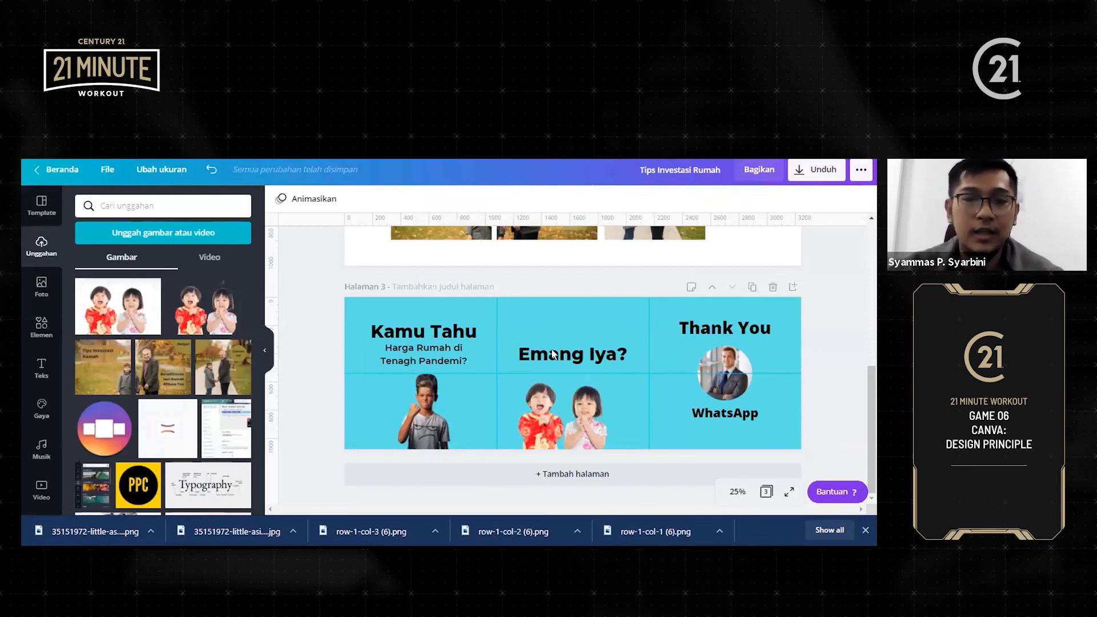
pyautogui.scroll(5, 541, 348)
pyautogui.scroll(3, 537, 355)
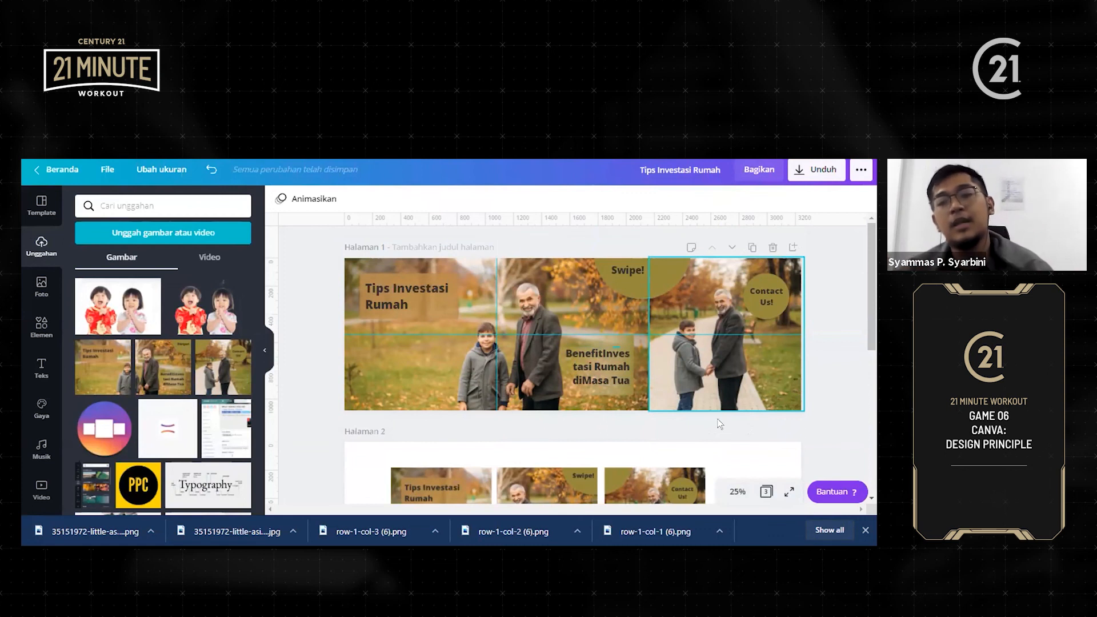
# Look over the three-part layout on page 3 and collapse the side panel to widen the canvas
pyautogui.scroll(-2, 703, 393)
pyautogui.scroll(-3, 704, 399)
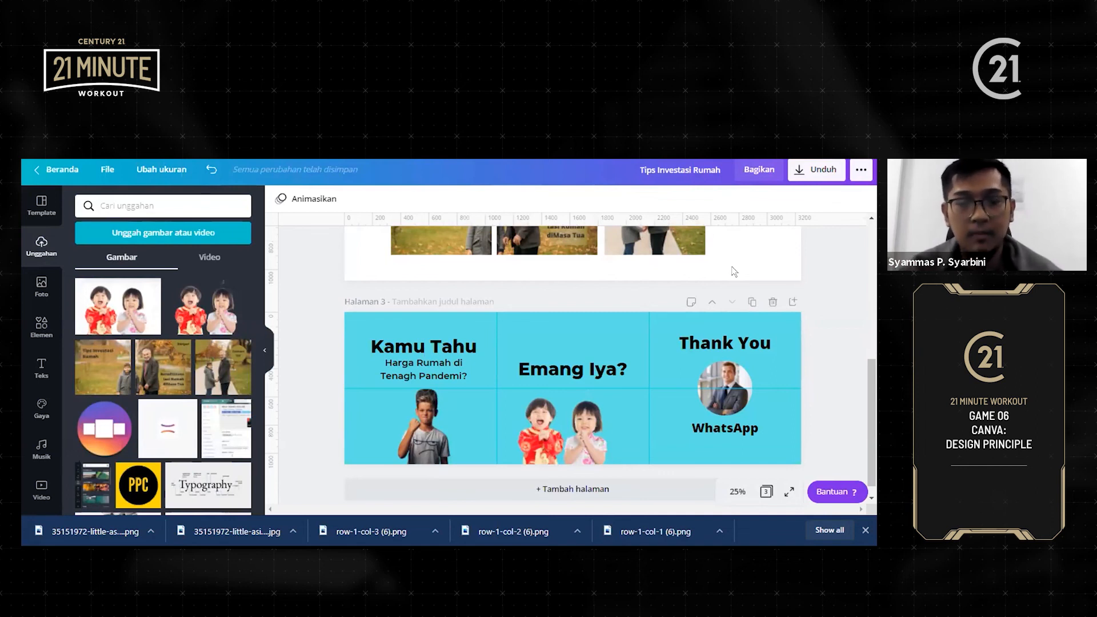
pyautogui.click(577, 336)
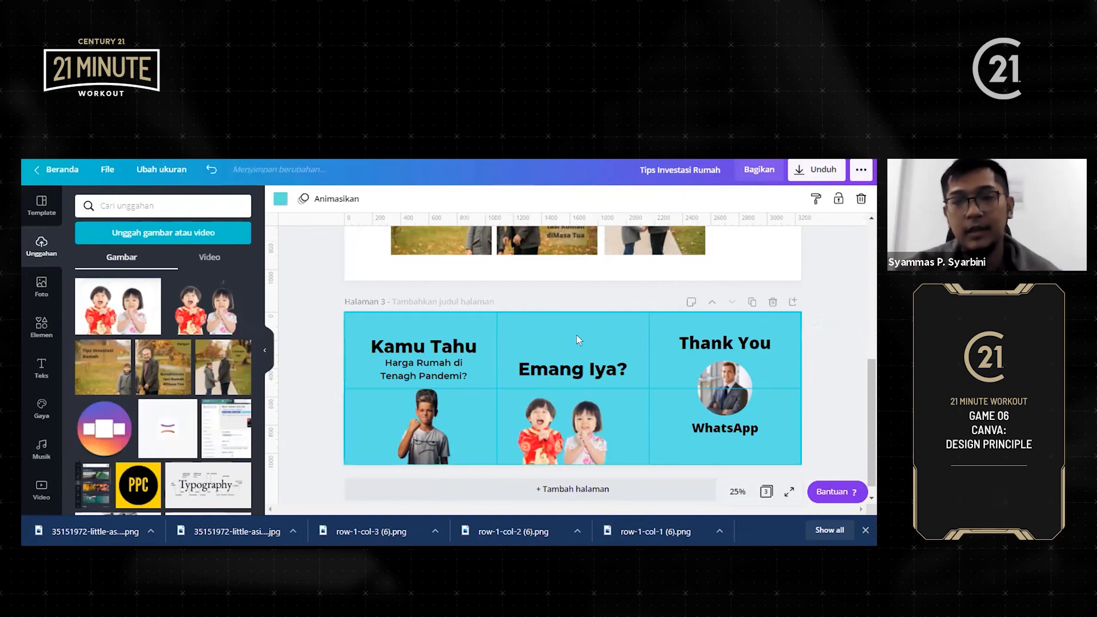
pyautogui.click(265, 347)
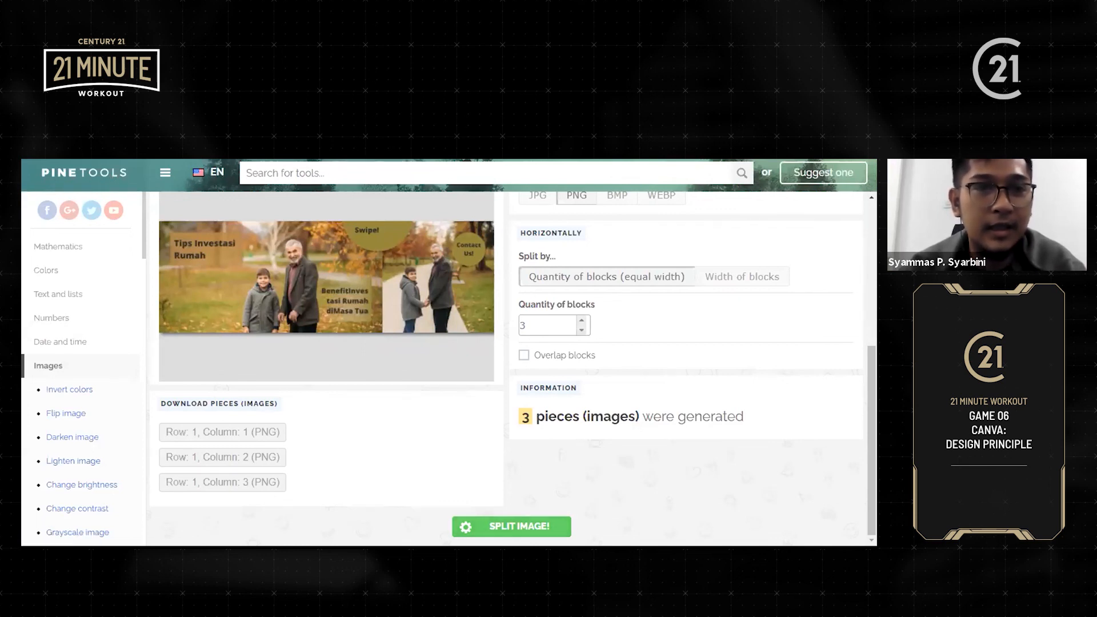
# Show the pinetools.com/split-image address in the Carousel Canva deck, and return to the PineTools page to examine its split settings
pyautogui.hotkey('ctrl', 'Tab')
pyautogui.scroll(-3, 470, 310)
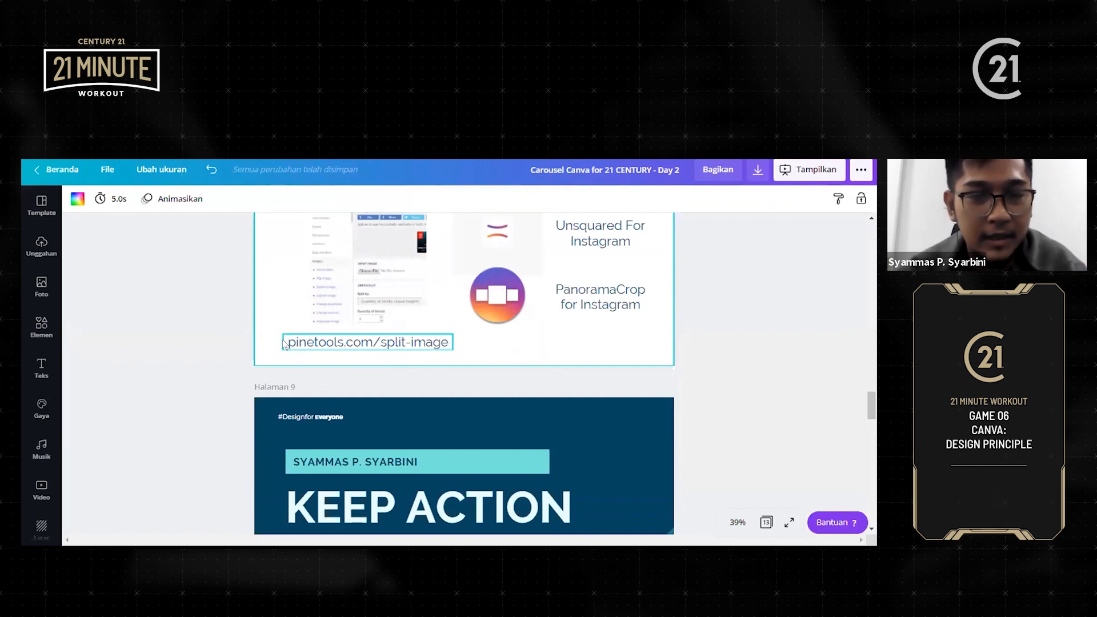
pyautogui.click(415, 343)
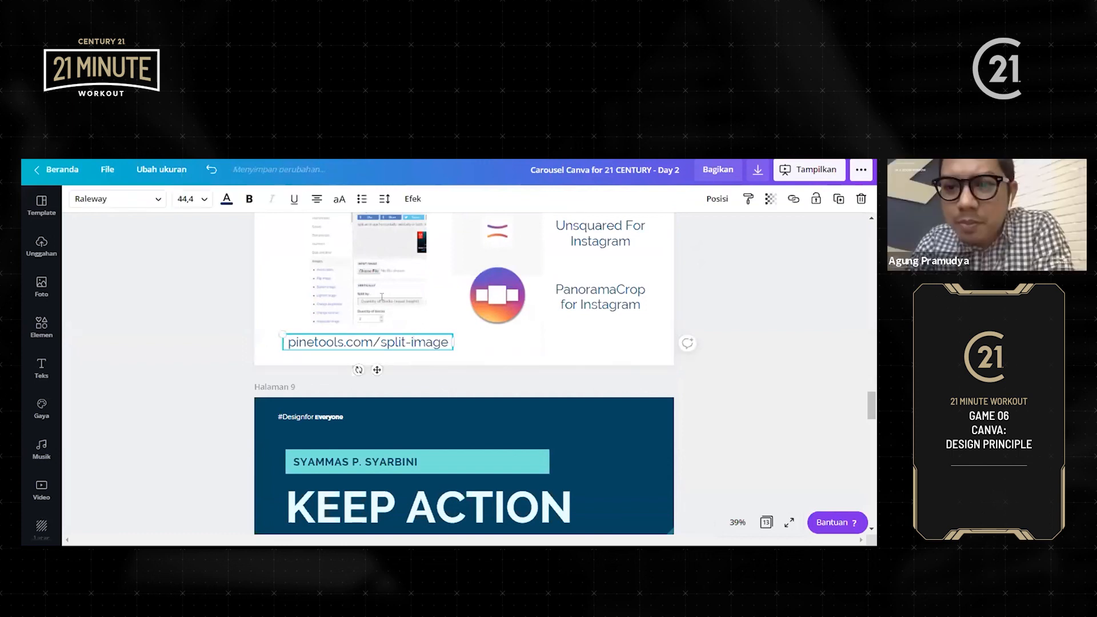
pyautogui.click(470, 128)
pyautogui.scroll(5, 289, 333)
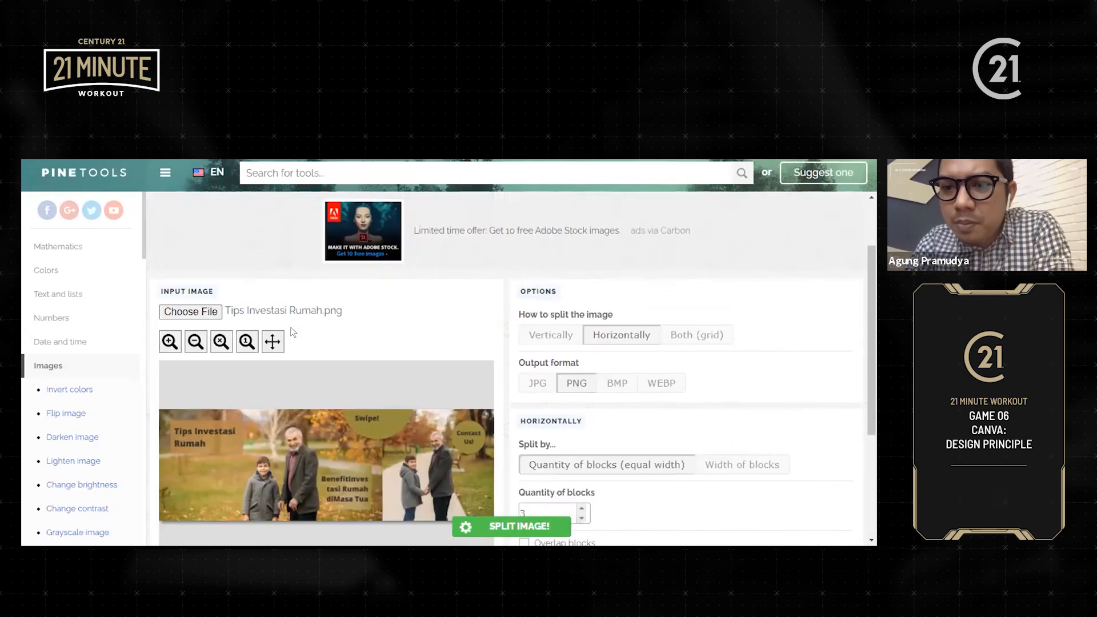
pyautogui.scroll(-1, 245, 330)
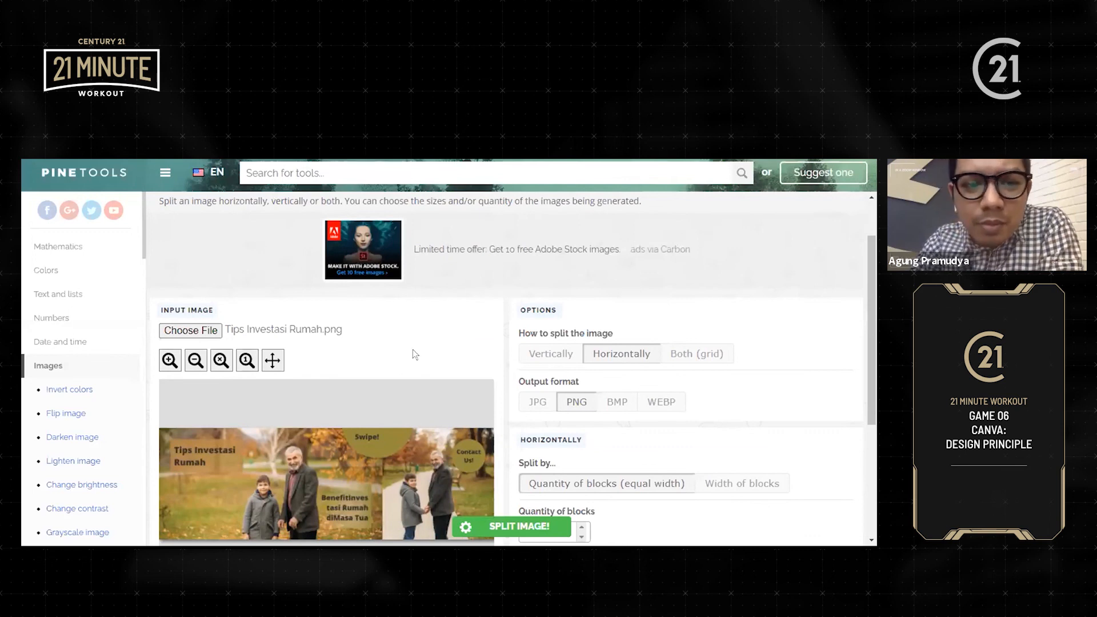
pyautogui.scroll(-1, 415, 354)
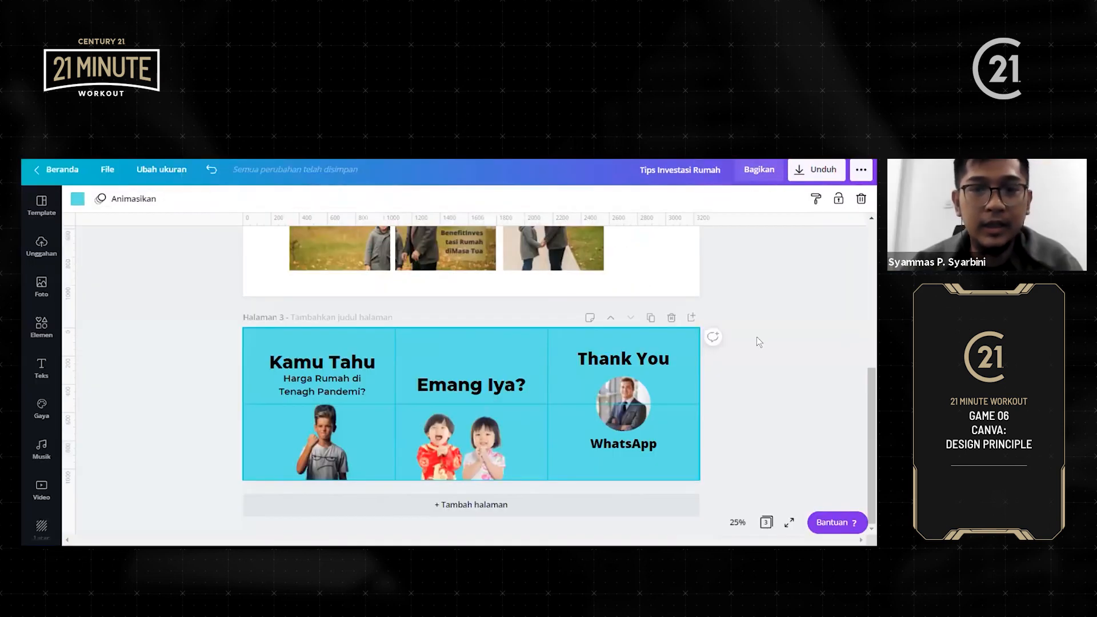
# Compare the panorama on page 1 and its split pieces on page 2 with the PineTools split settings and download options
pyautogui.scroll(5, 716, 323)
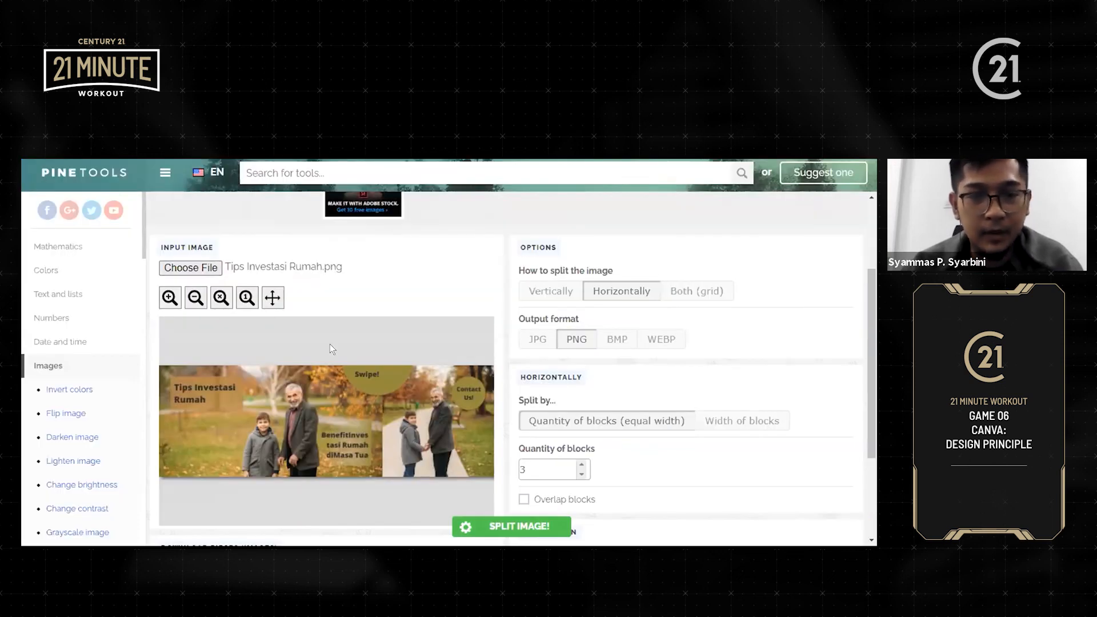
pyautogui.scroll(-2, 331, 344)
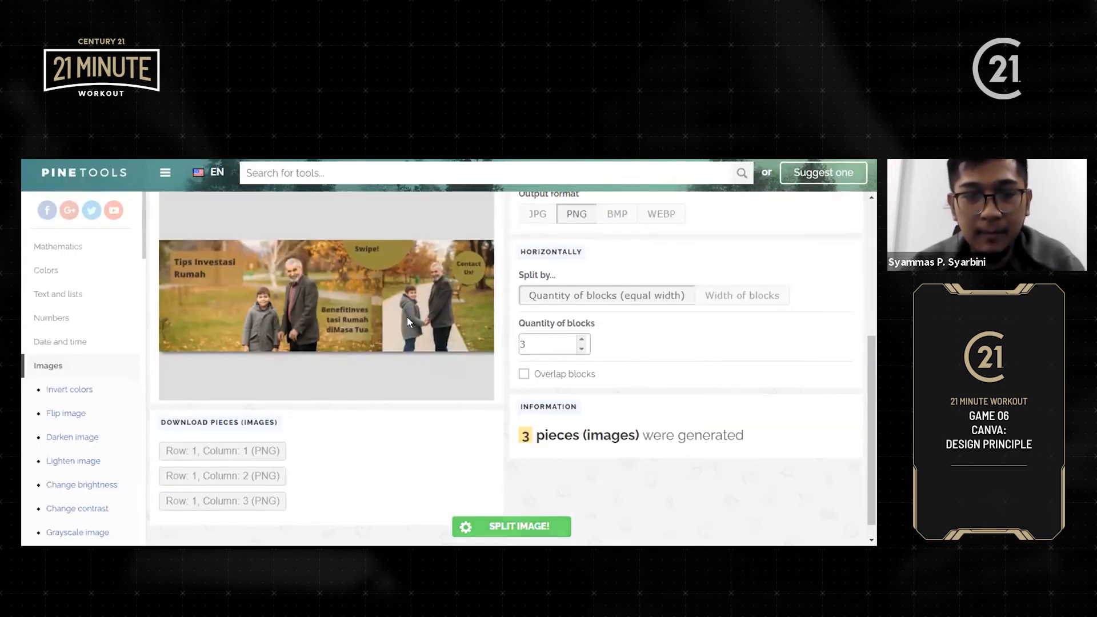
pyautogui.scroll(-1, 407, 317)
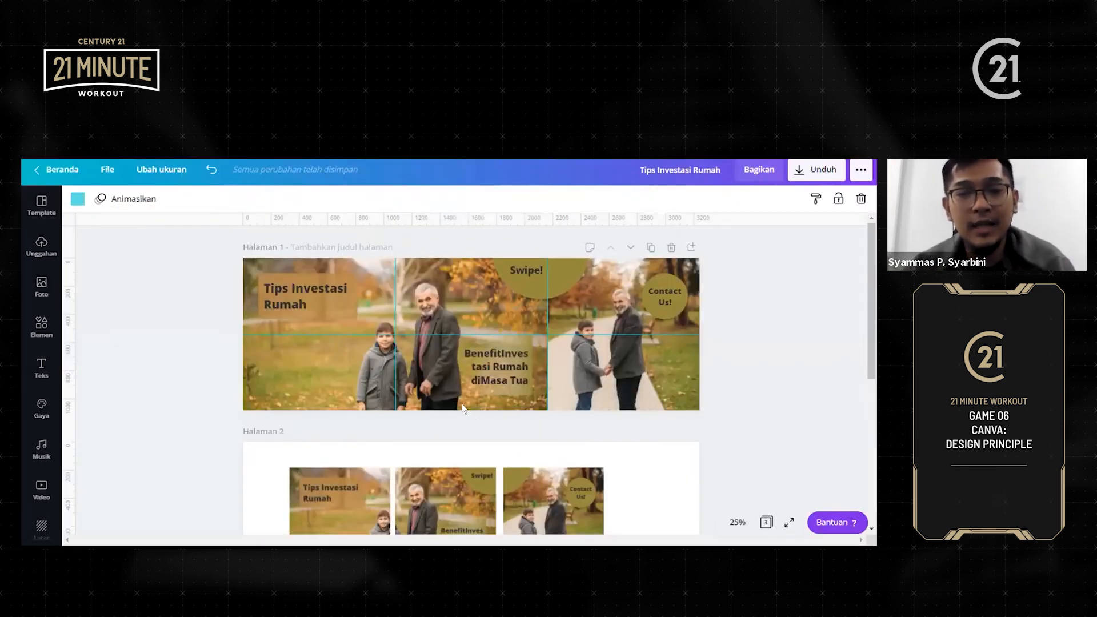
pyautogui.scroll(-3, 462, 404)
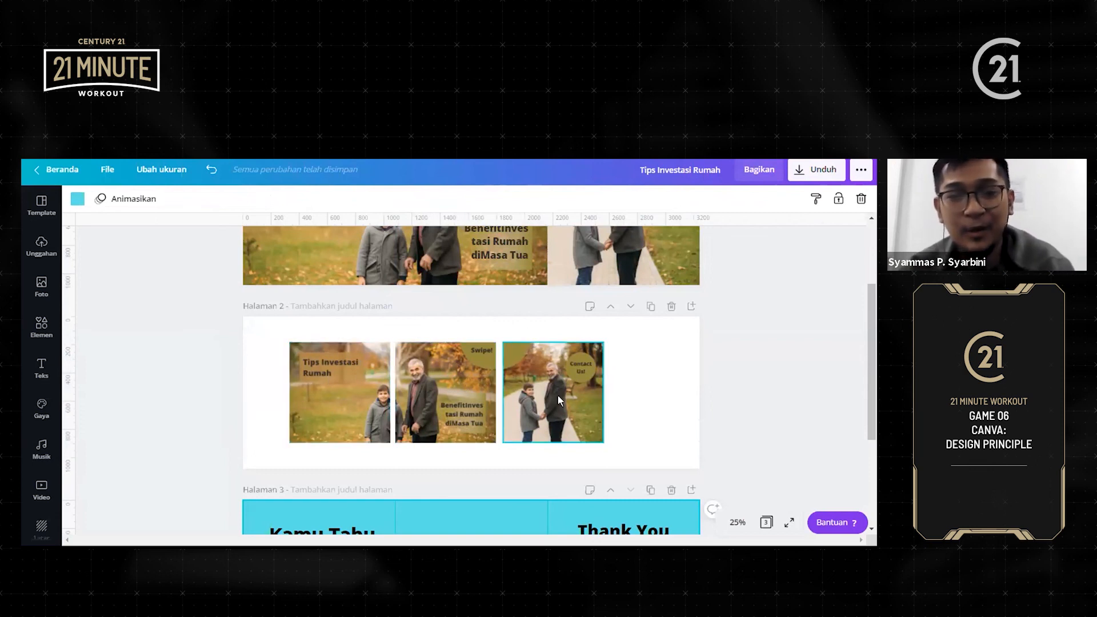
pyautogui.moveTo(458, 416); pyautogui.dragTo(454, 412)
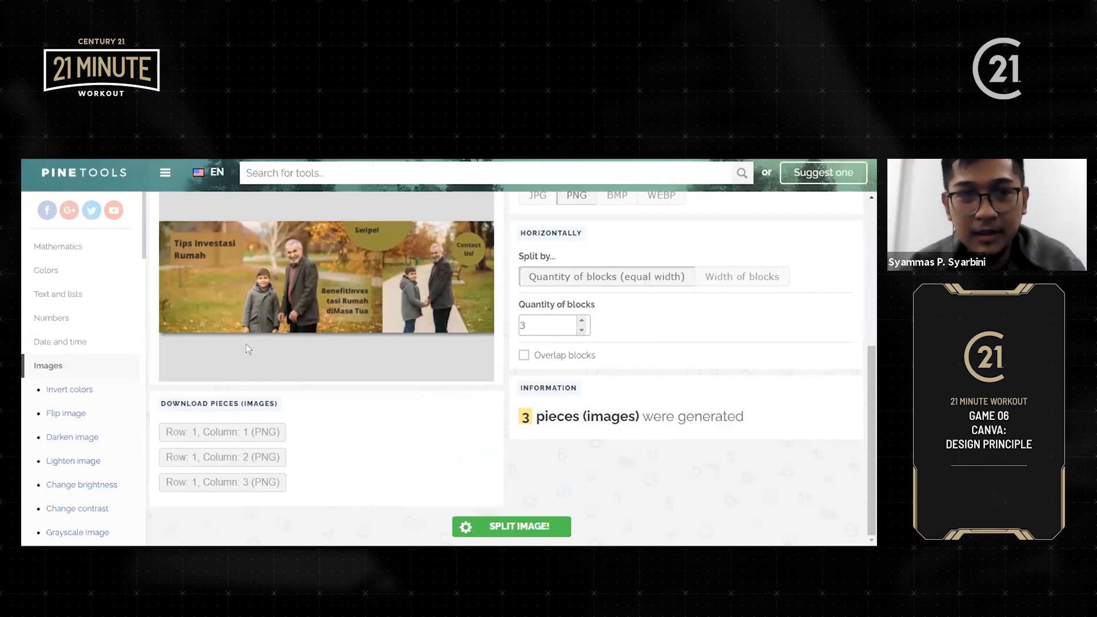
pyautogui.scroll(4, 247, 344)
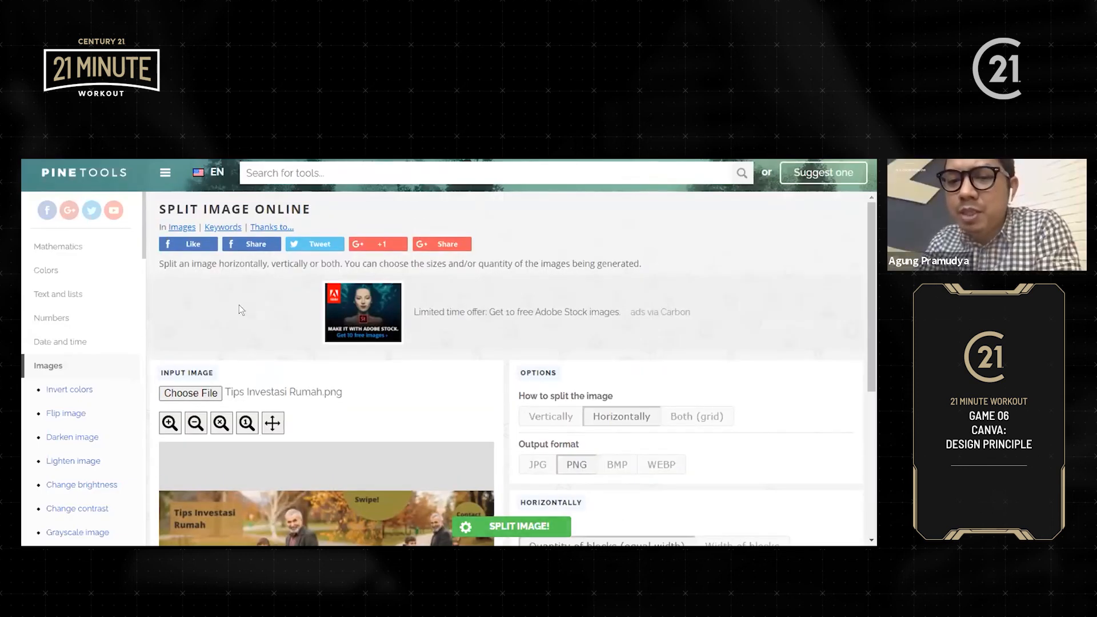
pyautogui.scroll(-4, 239, 304)
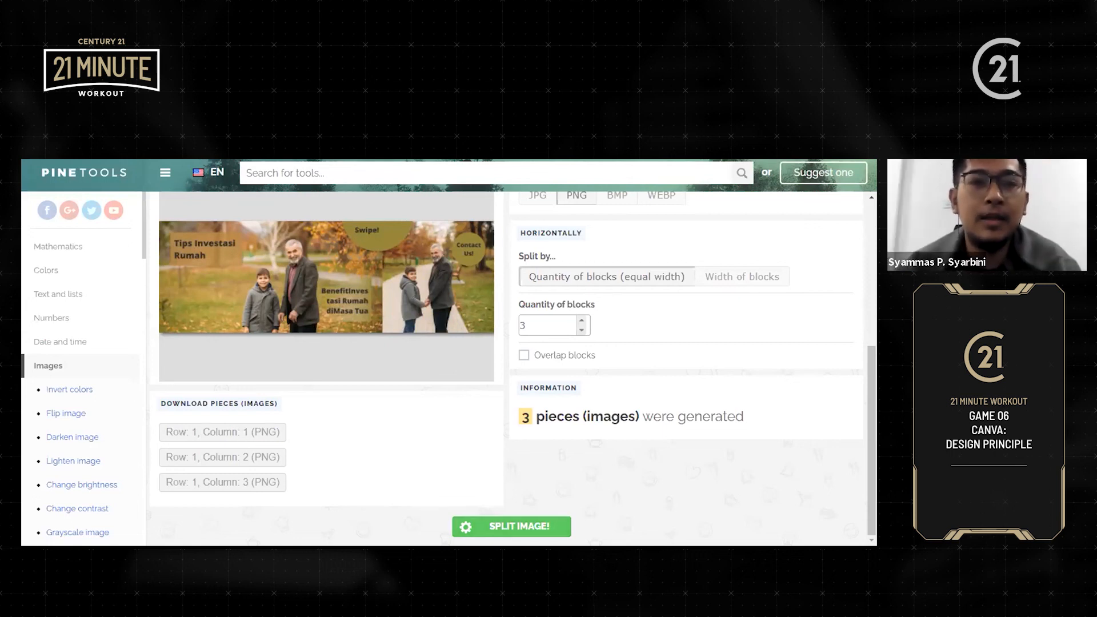
# Review the pages of the Tips Investasi Rumah design, and view the image effects available for the boy's photo on page 3
pyautogui.hotkey('ctrl', 'shift', 'Tab')
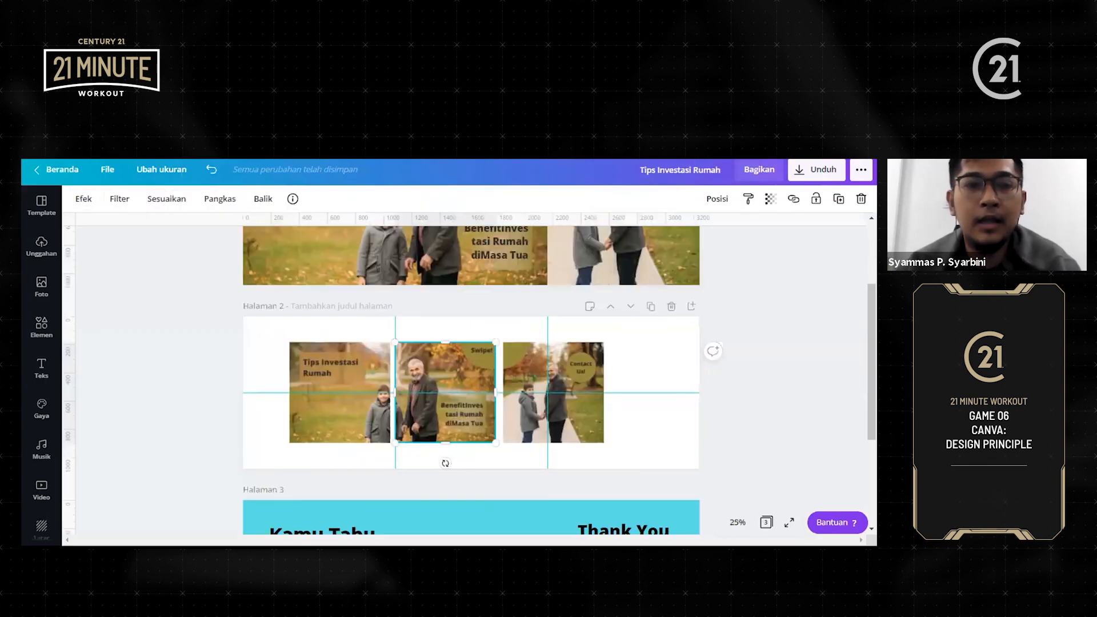
pyautogui.scroll(2, 422, 360)
pyautogui.scroll(-5, 422, 359)
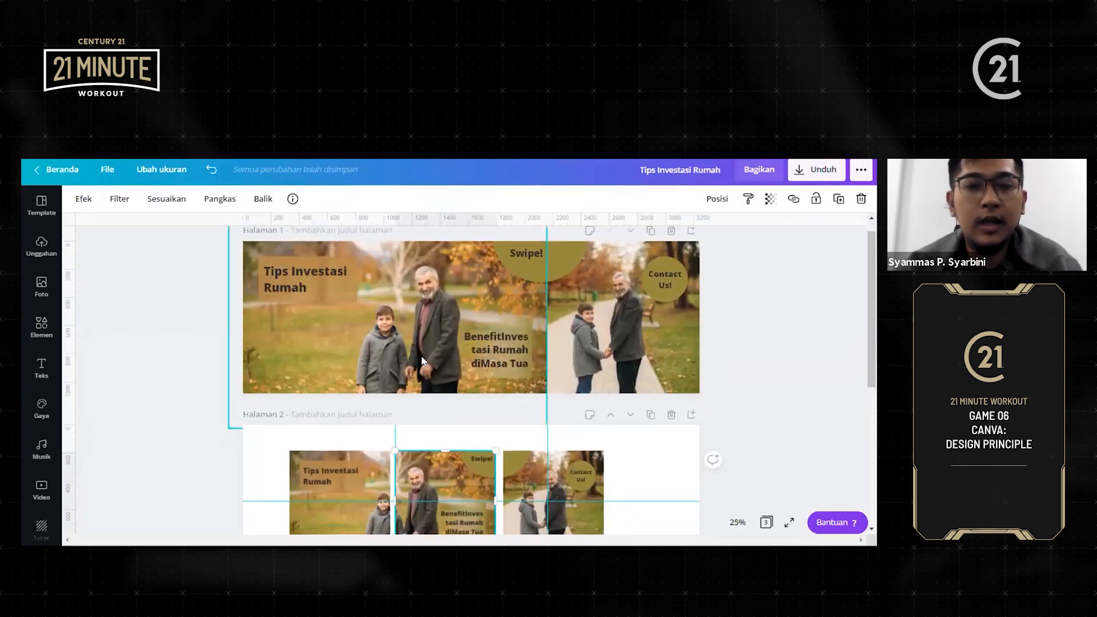
pyautogui.click(320, 437)
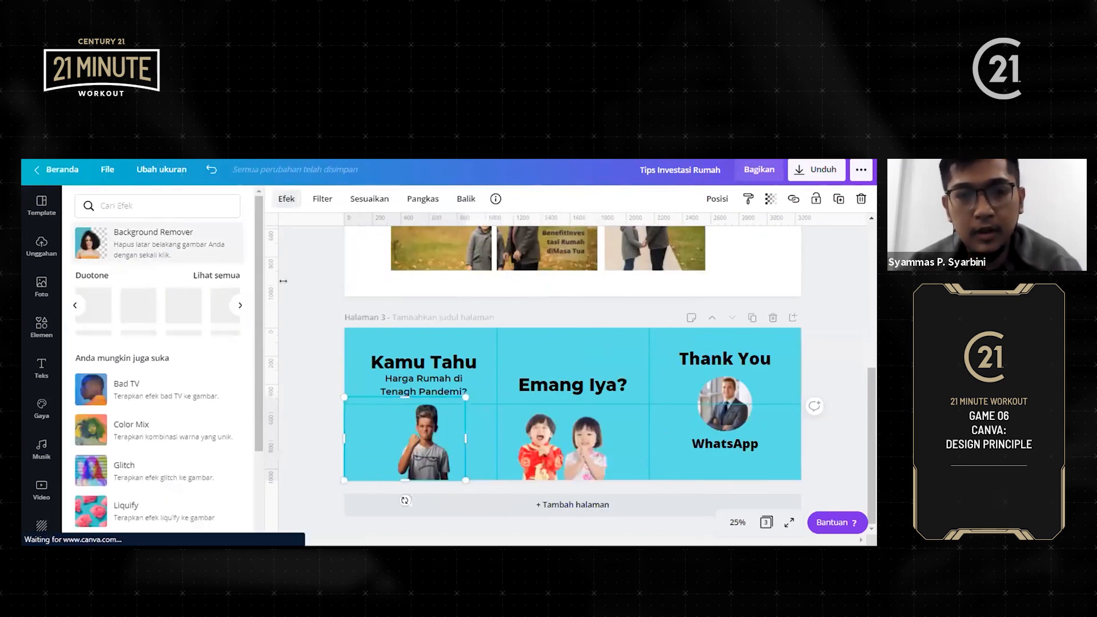
pyautogui.click(296, 287)
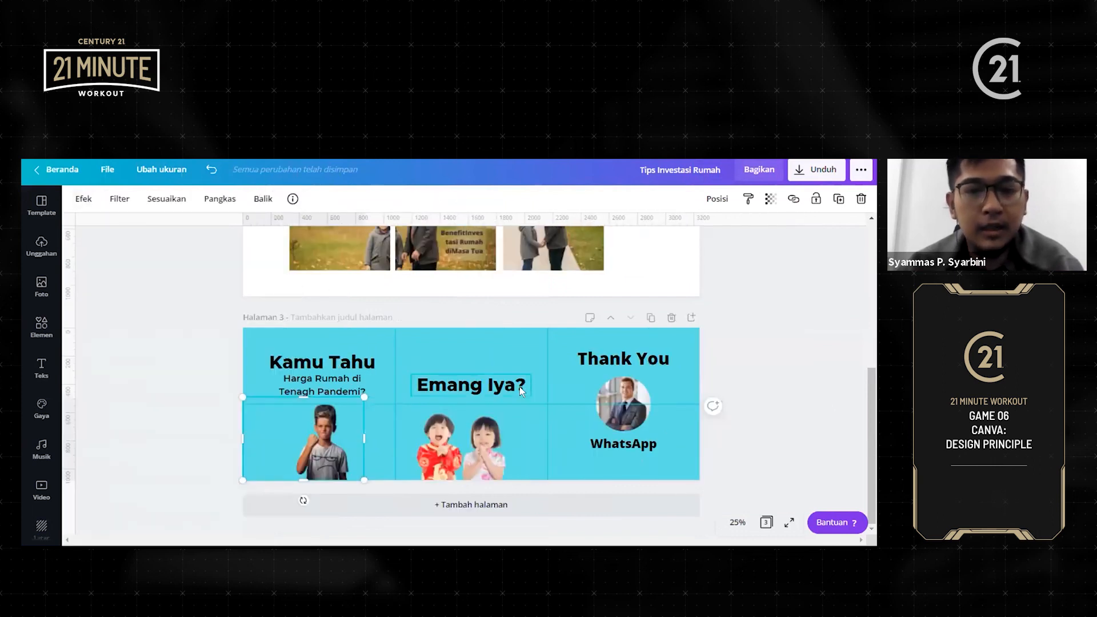
pyautogui.scroll(5, 506, 376)
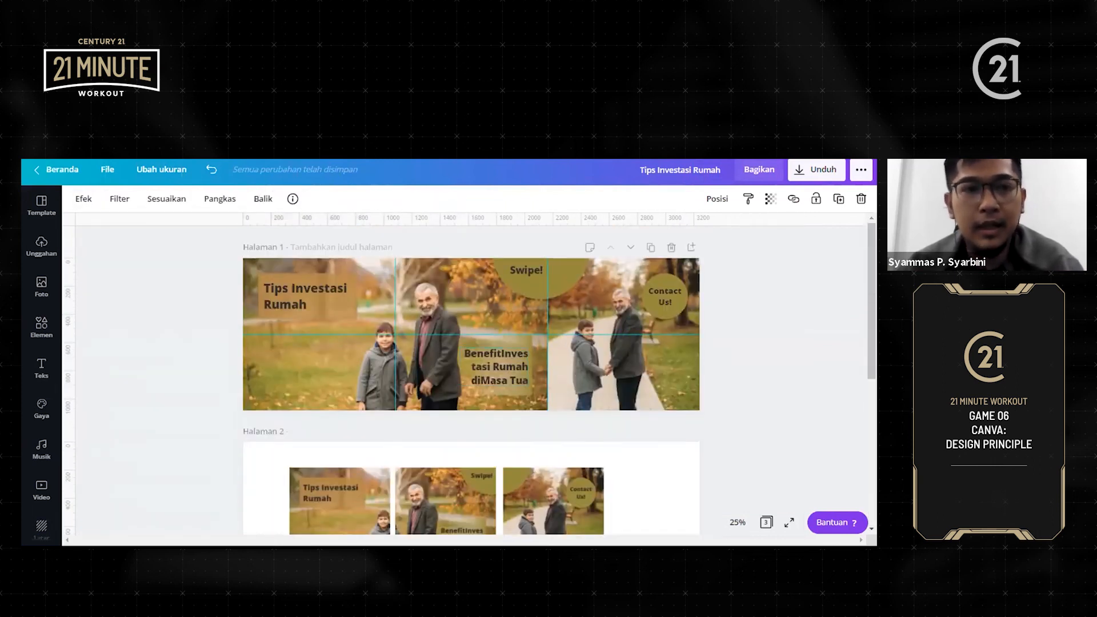
# Switch to the Canva home page and browse the recommended design types, dismissing the custom dimensions form
pyautogui.hotkey('ctrl', 'Tab')
pyautogui.scroll(-1, 448, 374)
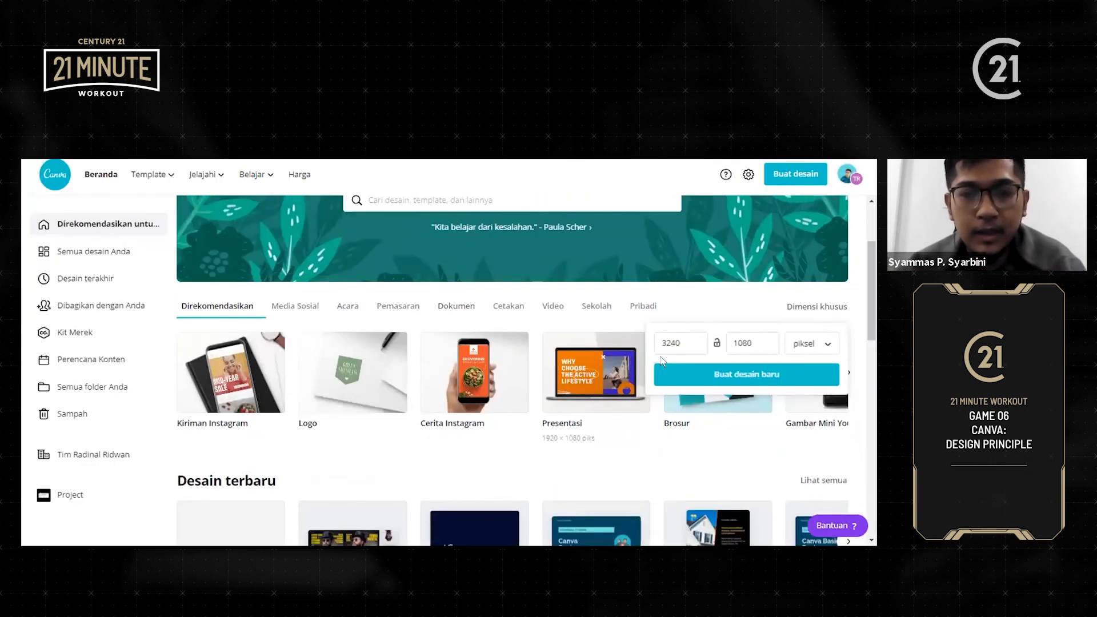
pyautogui.click(849, 327)
pyautogui.click(848, 373)
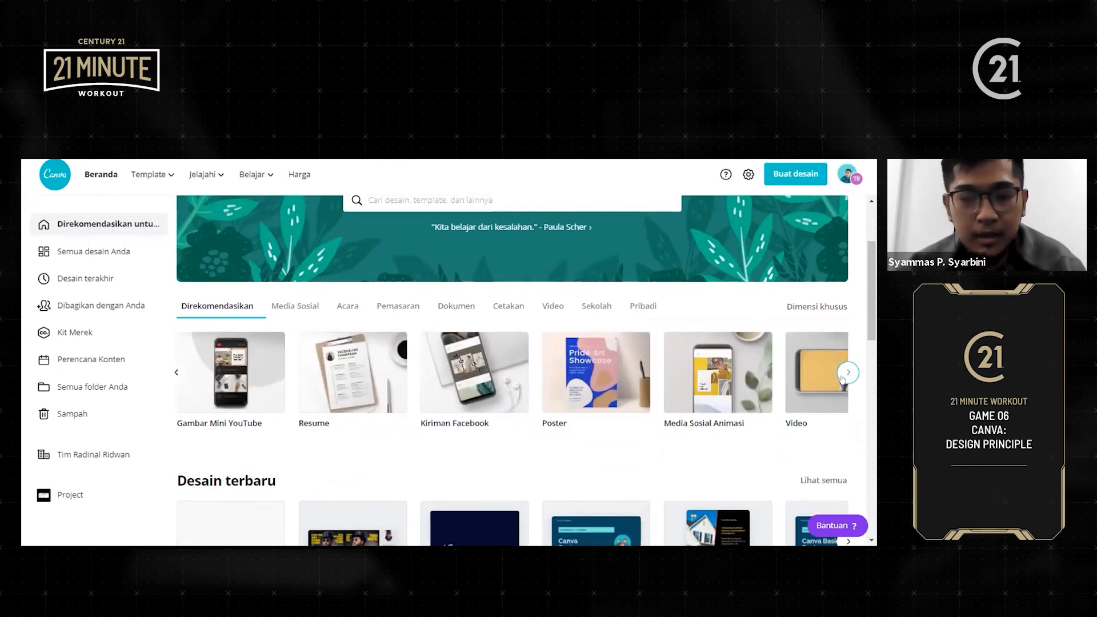
pyautogui.click(842, 378)
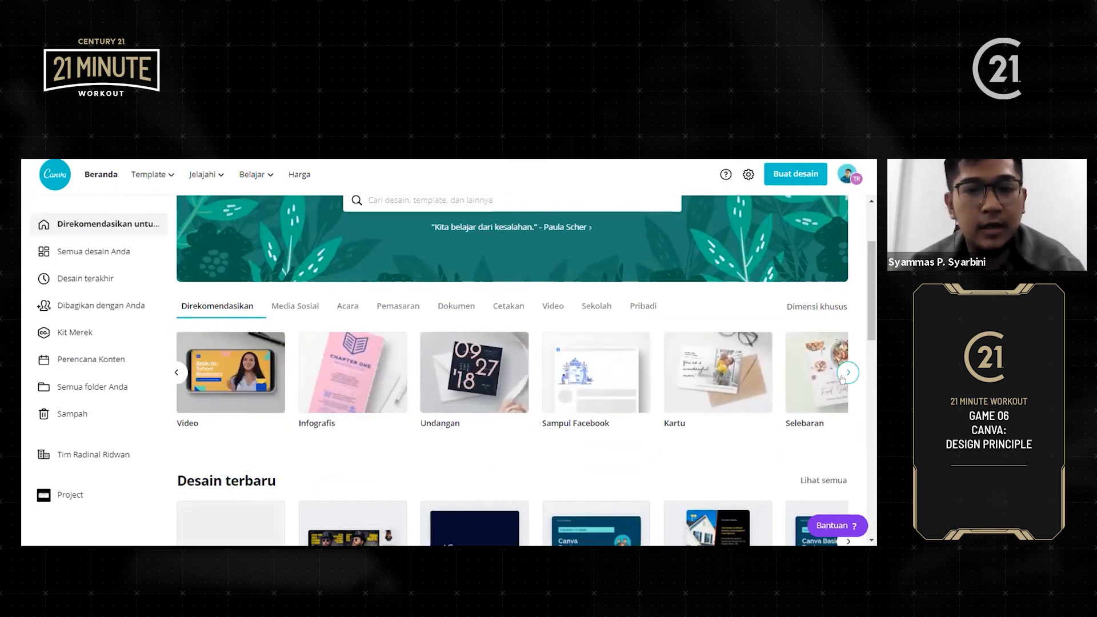